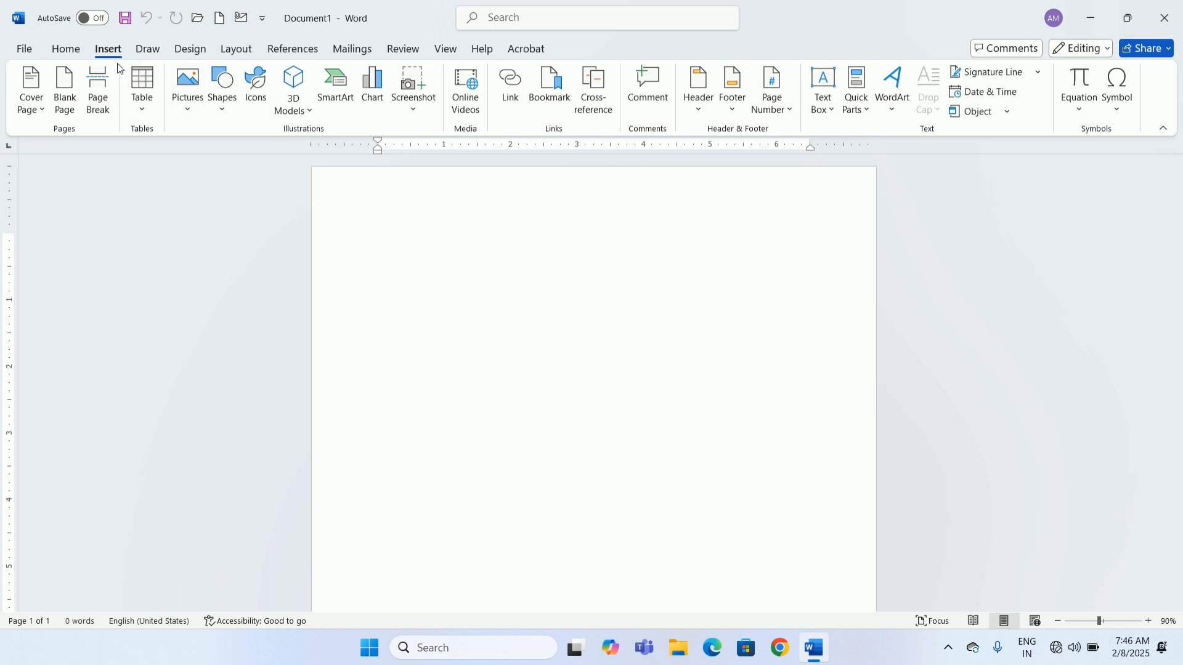
Insert the picture "WhatsApp Image 2024-08-22 at 7.25.16 AM" from the Downloads folder on this device into the blank document.
{"action": "left_click", "coordinate": [201, 104]}
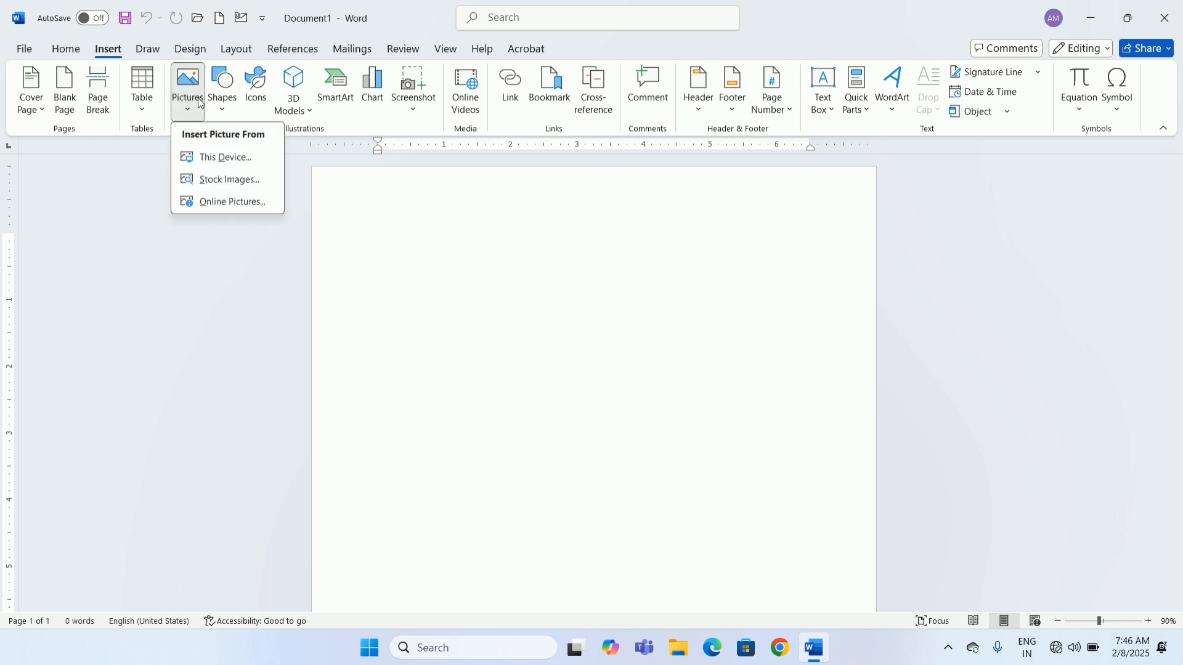
{"action": "left_click", "coordinate": [229, 158]}
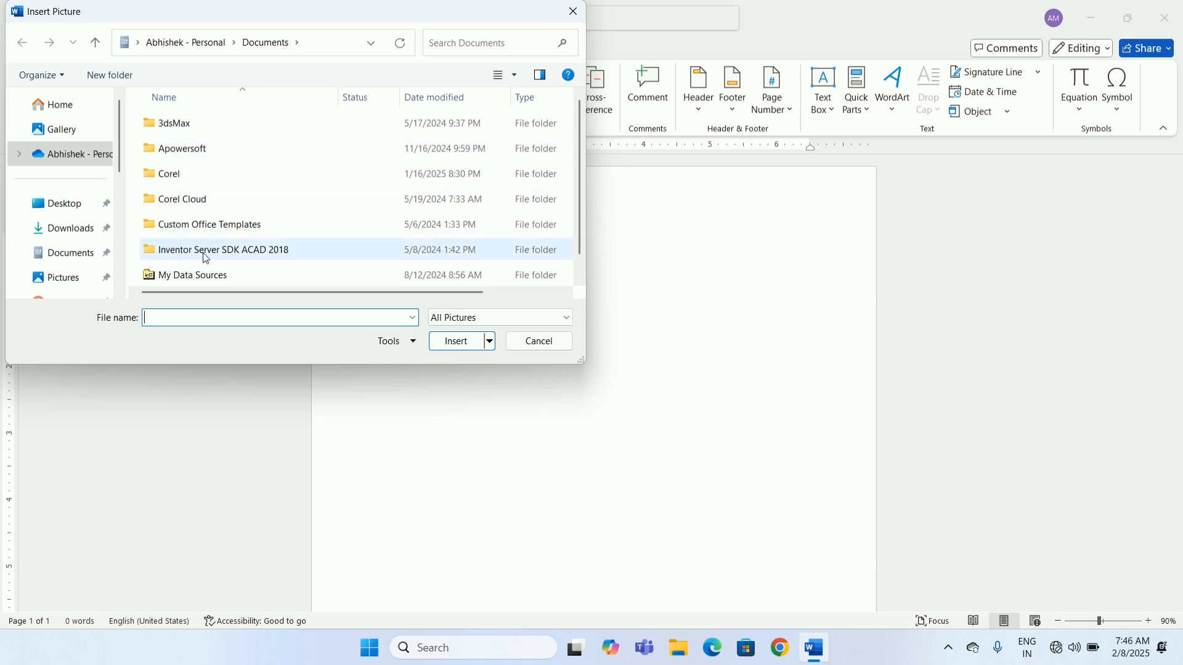
{"action": "left_click", "coordinate": [85, 233]}
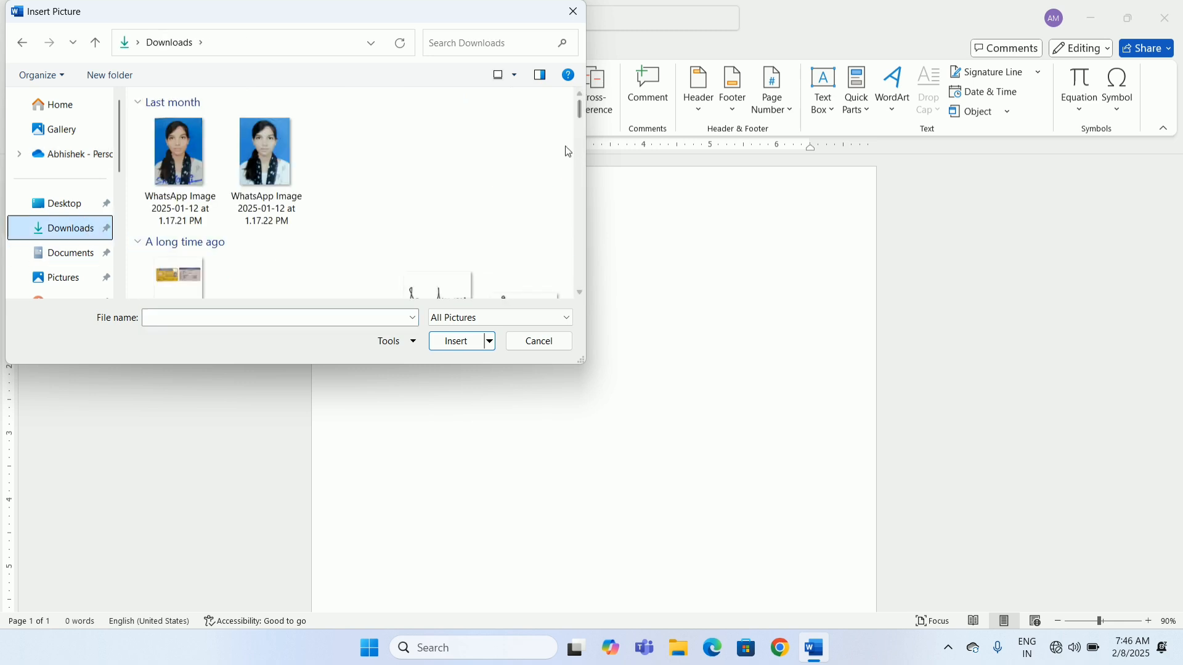
{"action": "left_click_drag", "start_coordinate": [581, 110], "coordinate": [585, 136]}
{"action": "left_click", "coordinate": [365, 155]}
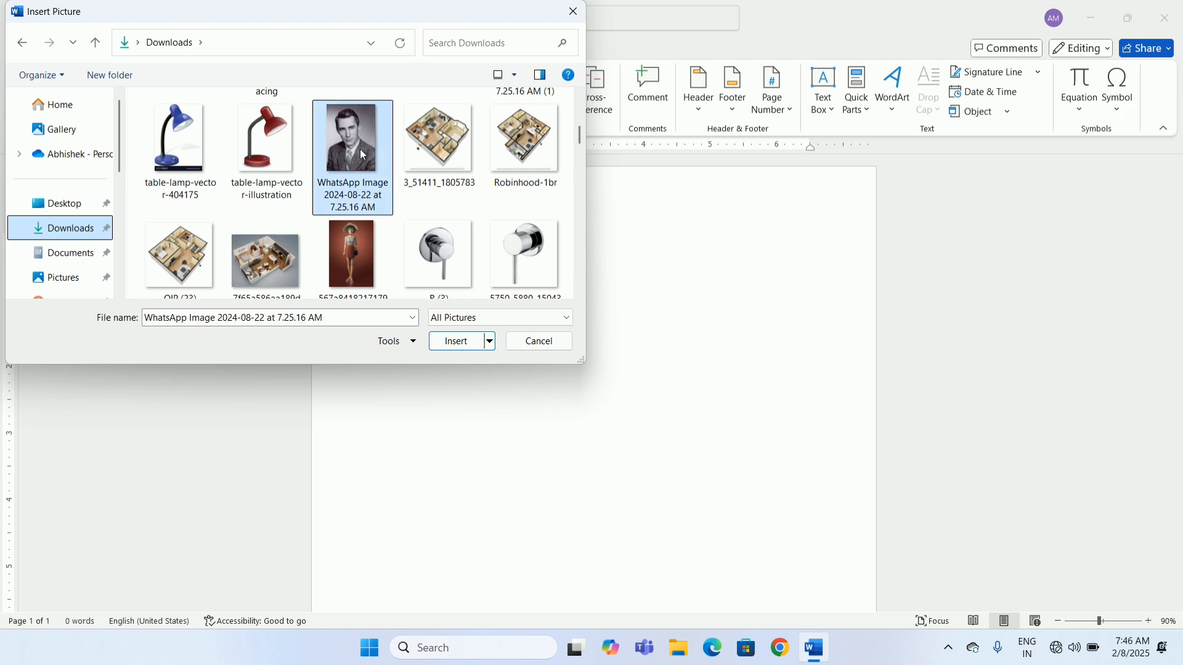
{"action": "left_click", "coordinate": [463, 342]}
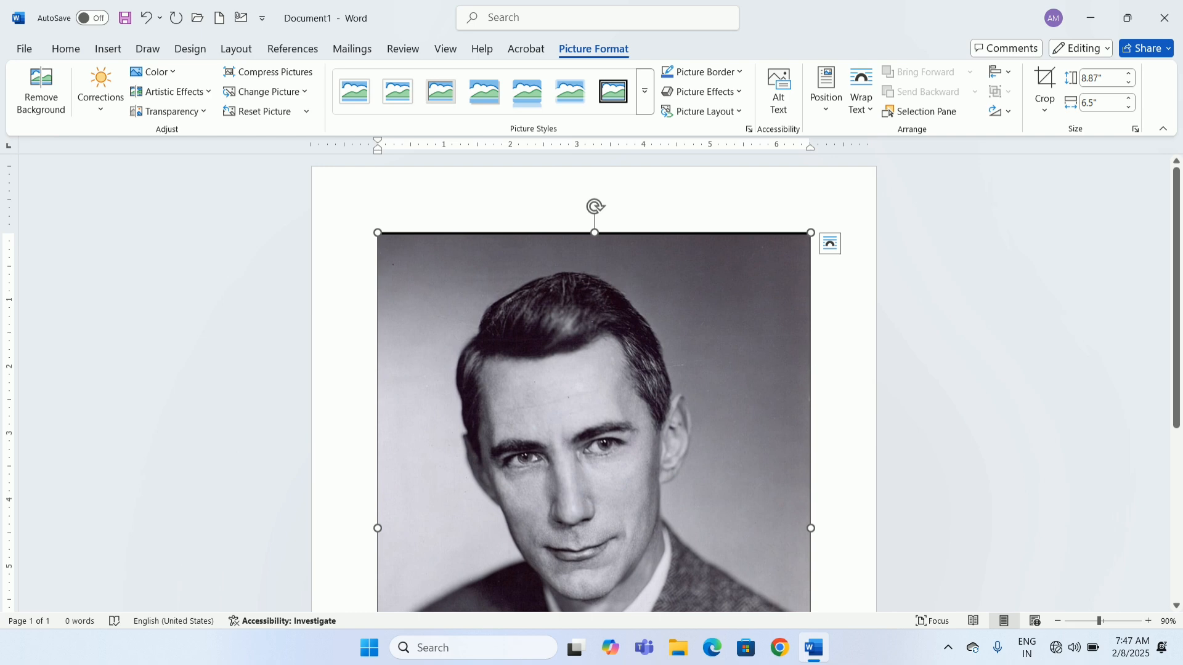
Apply the Beveled Oval, Black picture style to the inserted portrait.
{"action": "left_click_drag", "start_coordinate": [1178, 249], "coordinate": [1178, 306]}
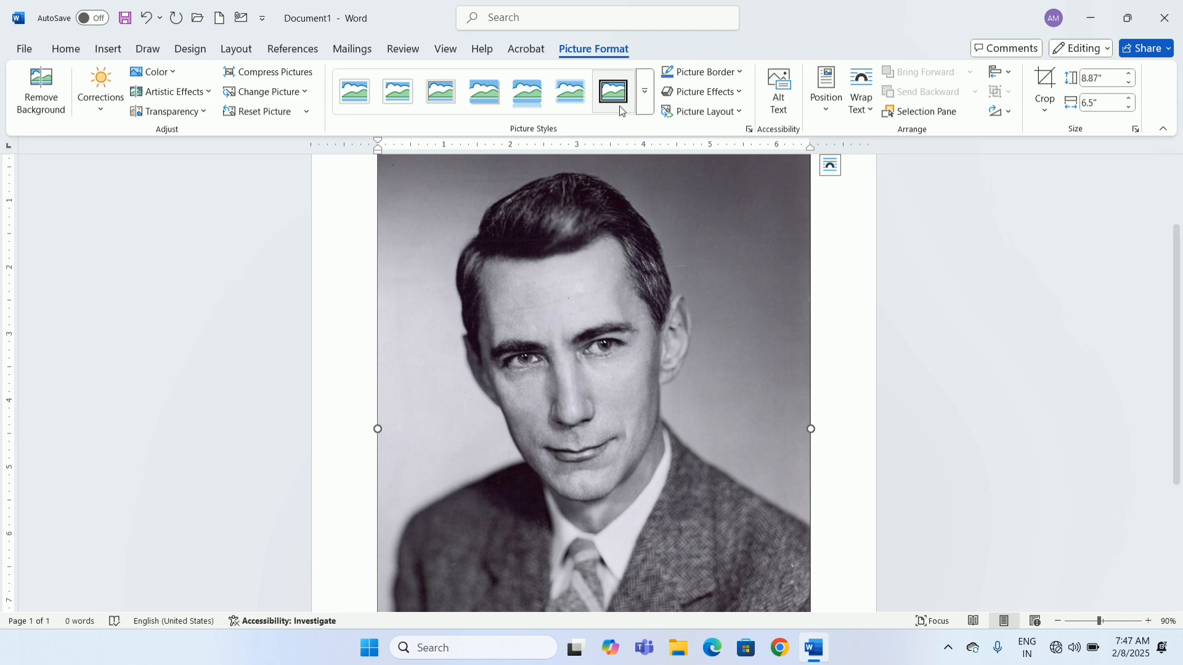
{"action": "left_click", "coordinate": [645, 94]}
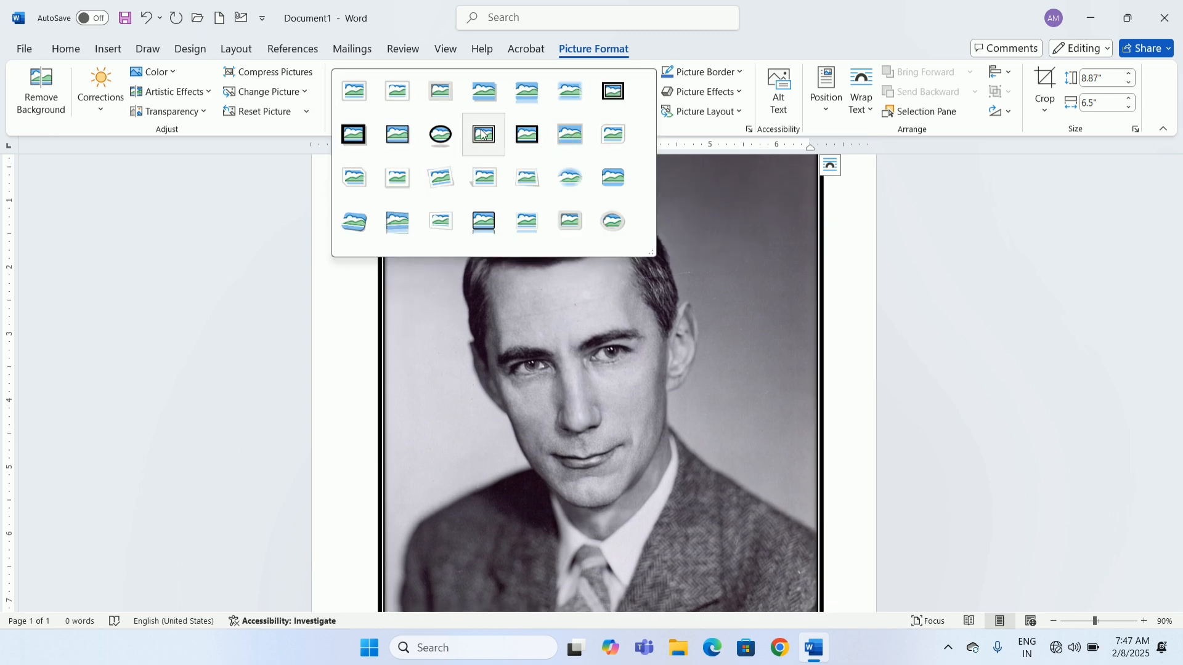
{"action": "left_click", "coordinate": [436, 141]}
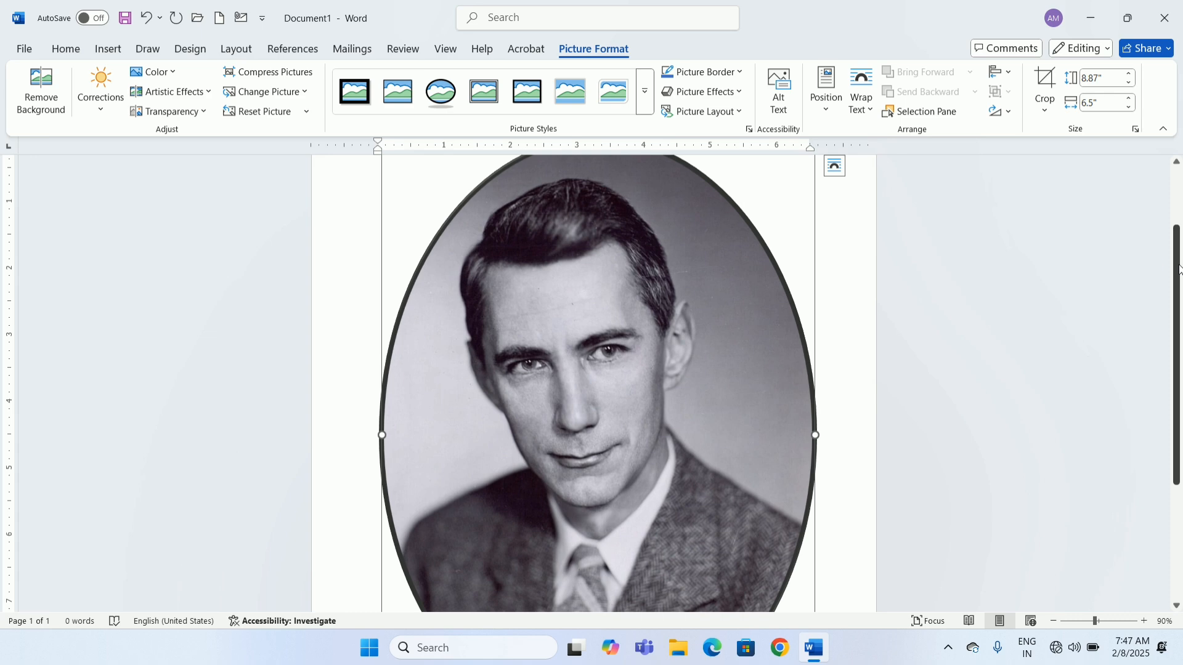
Shrink the oval picture proportionally to about 3.5" wide by 4.78" high and try to move it across the page.
{"action": "left_click_drag", "start_coordinate": [1178, 269], "coordinate": [1179, 231]}
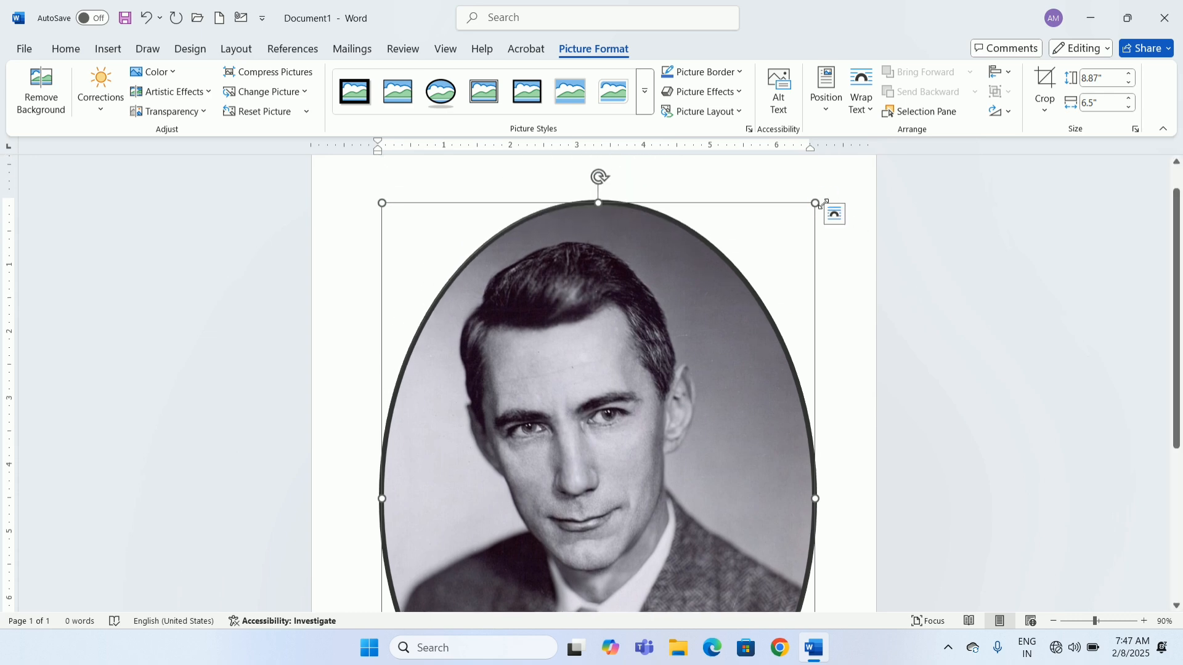
{"action": "left_click_drag", "start_coordinate": [816, 202], "coordinate": [425, 456]}
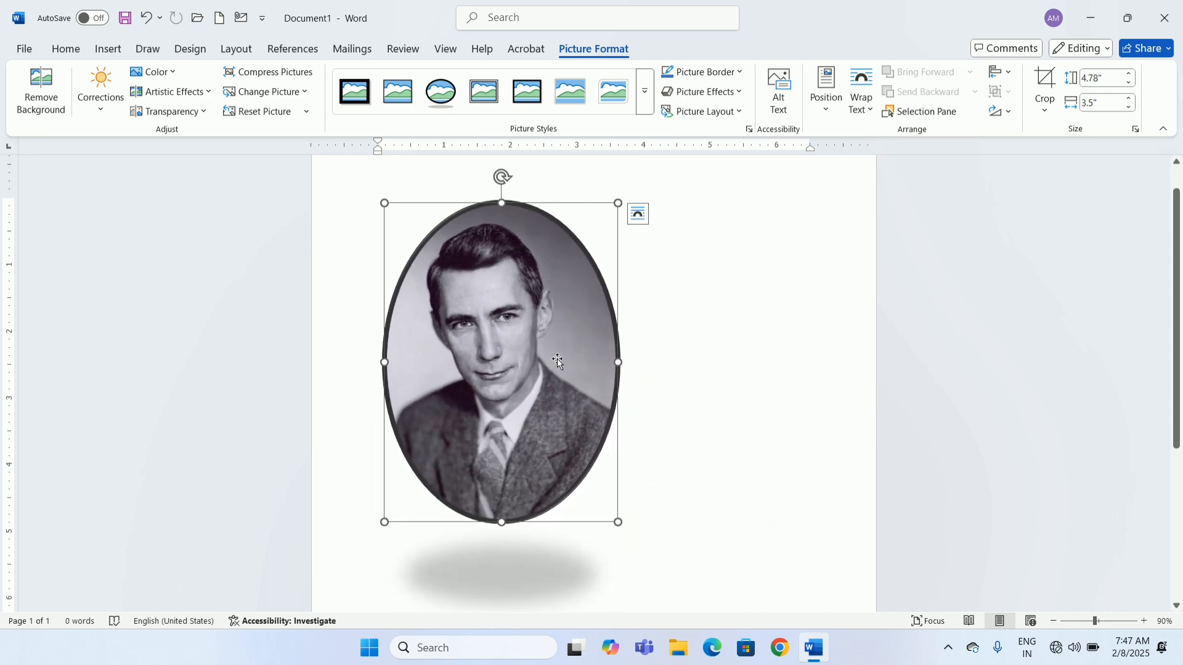
{"action": "left_click_drag", "start_coordinate": [501, 364], "coordinate": [655, 362]}
{"action": "left_click_drag", "start_coordinate": [521, 367], "coordinate": [558, 359]}
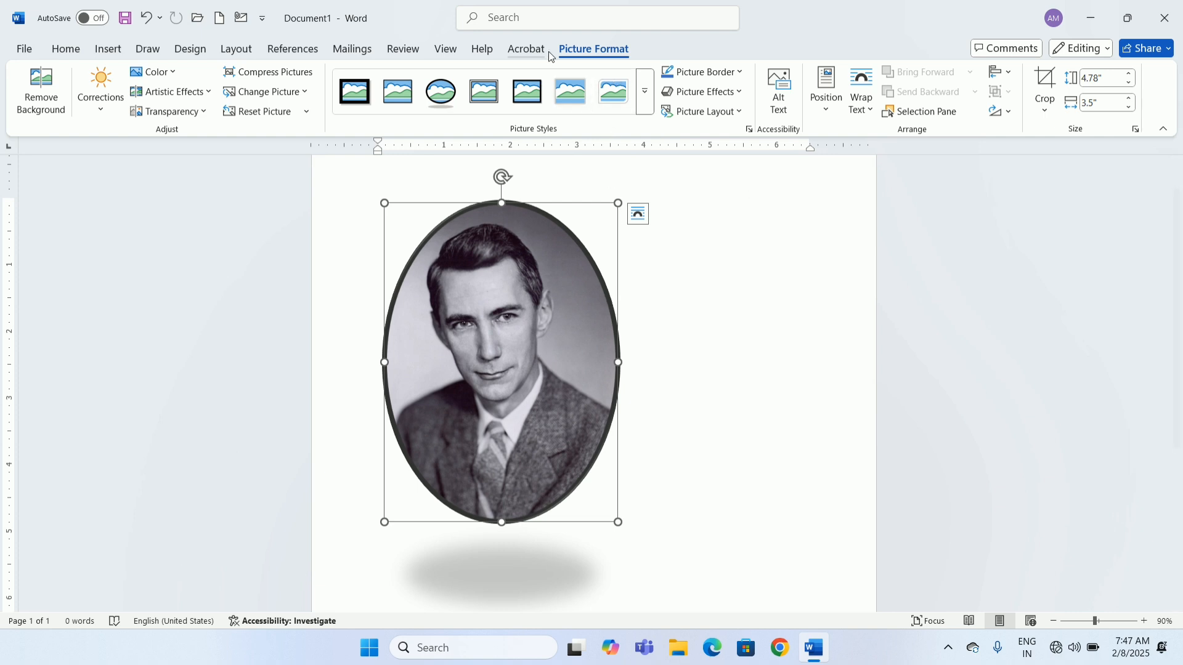
Set the picture's text wrapping to In Front of Text and move the picture slightly toward the page centre.
{"action": "left_click", "coordinate": [869, 112]}
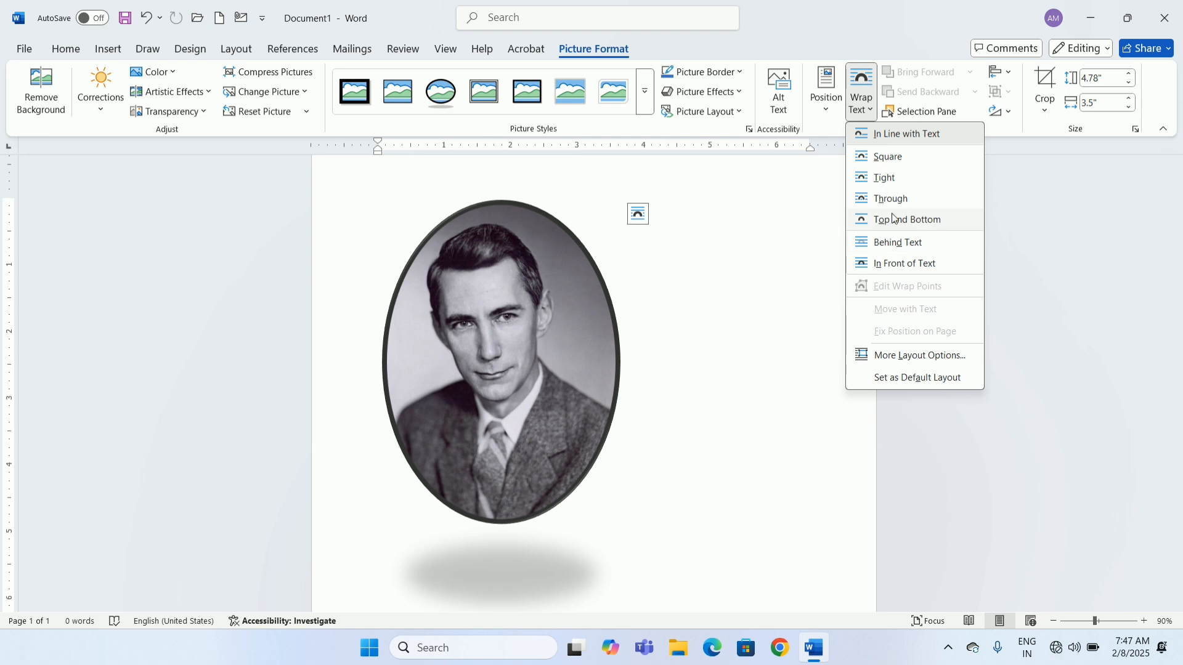
{"action": "left_click", "coordinate": [904, 266]}
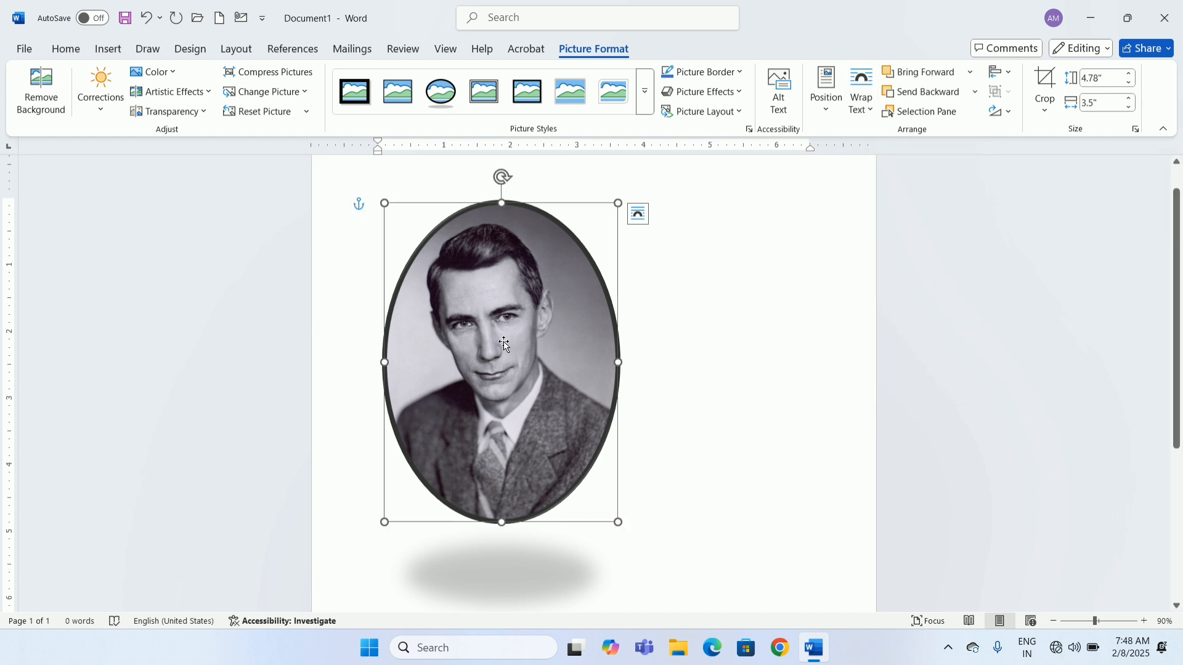
{"action": "left_click_drag", "start_coordinate": [502, 340], "coordinate": [558, 359]}
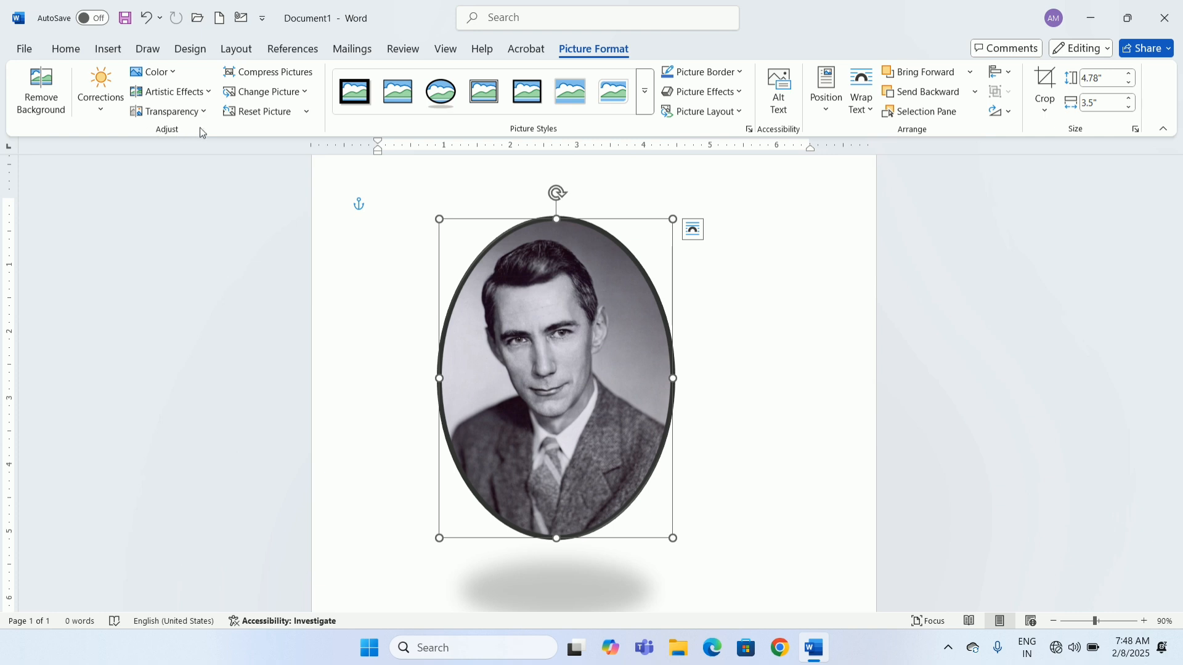
Recolor the picture with the dark green accent variation and compress only this picture at the default resolution.
{"action": "left_click", "coordinate": [175, 74]}
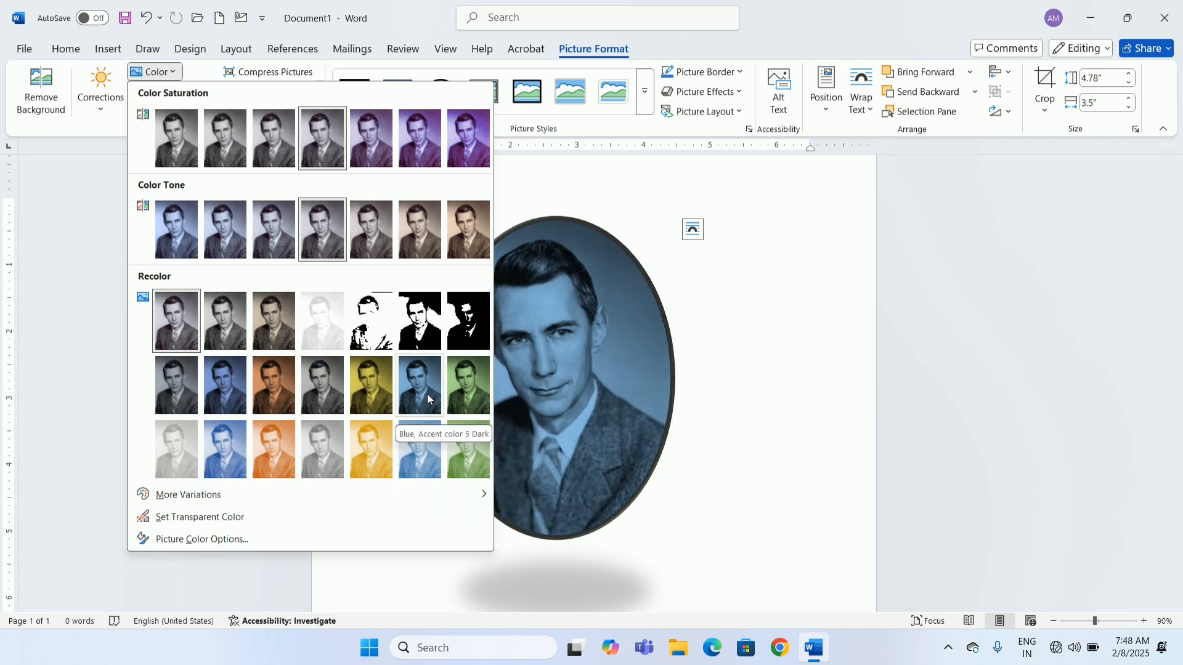
{"action": "left_click", "coordinate": [459, 385]}
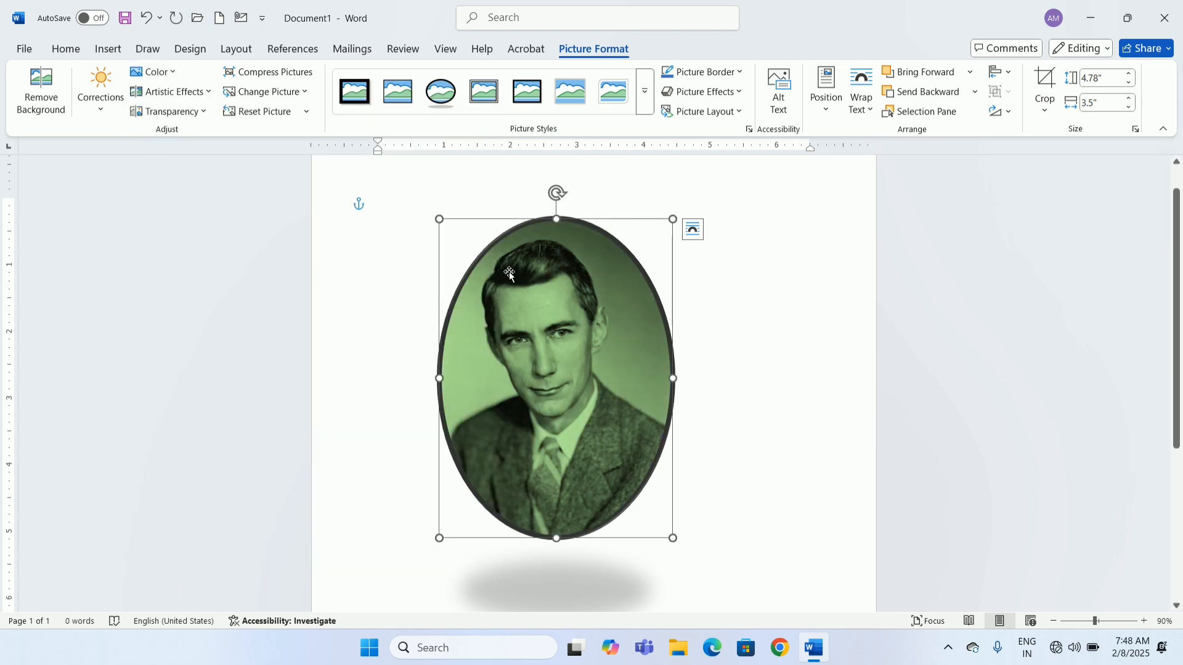
{"action": "left_click", "coordinate": [271, 77]}
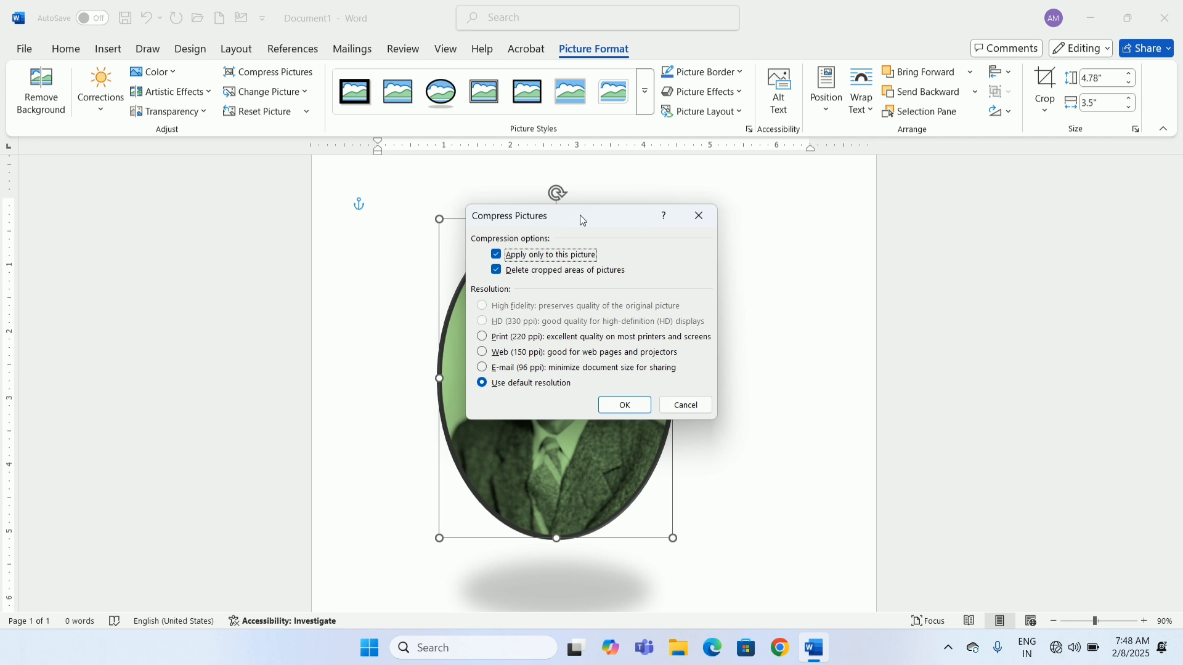
{"action": "left_click_drag", "start_coordinate": [581, 216], "coordinate": [797, 183]}
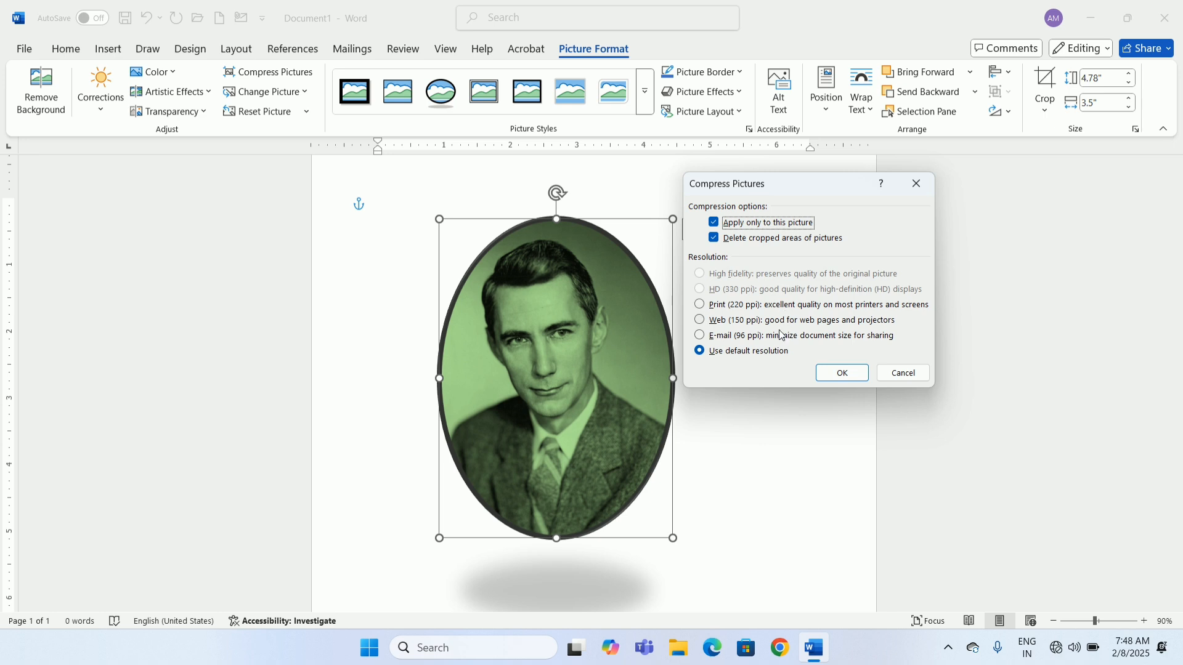
{"action": "left_click", "coordinate": [854, 380]}
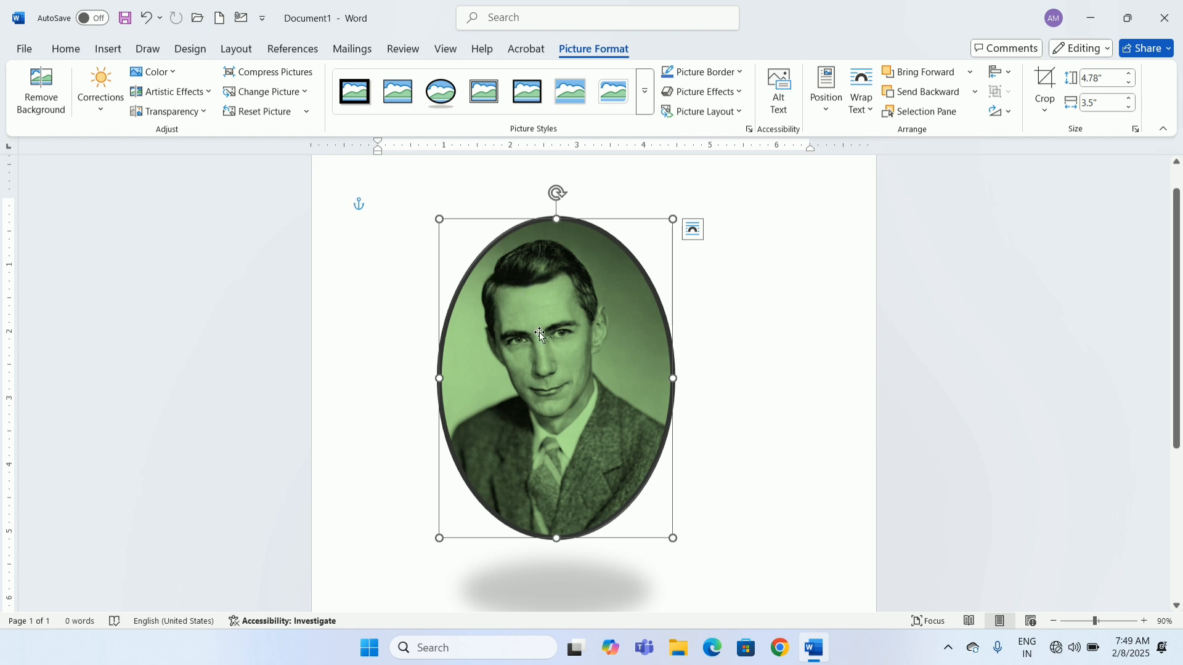
Replace the picture with "WhatsApp Image 2024-08-22 at 7.25.16 AM (1)" from the Downloads folder and reset its picture formatting.
{"action": "left_click", "coordinate": [298, 94]}
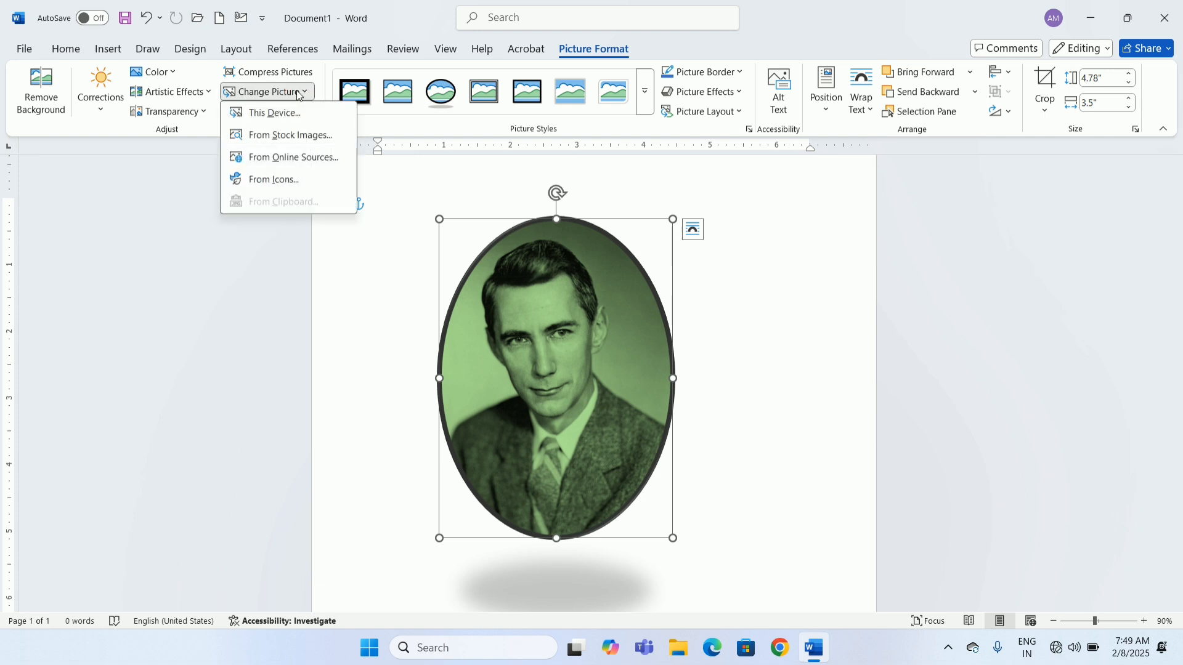
{"action": "left_click", "coordinate": [277, 114]}
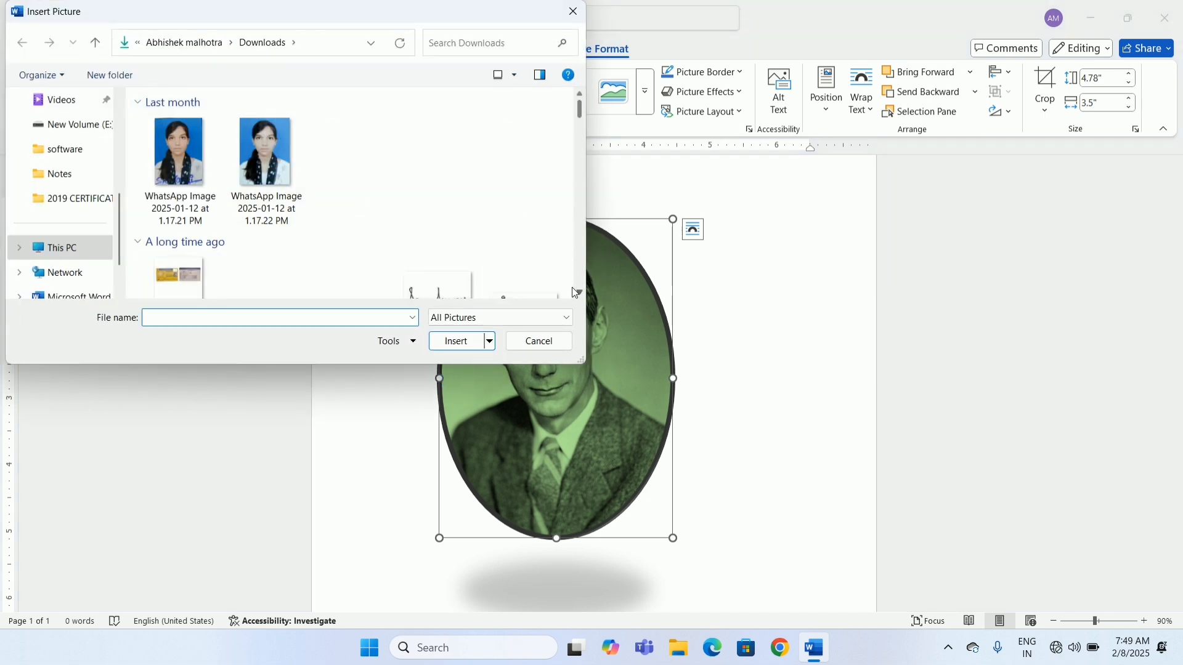
{"action": "scroll", "coordinate": [580, 300], "scroll_direction": "down", "scroll_amount": 5}
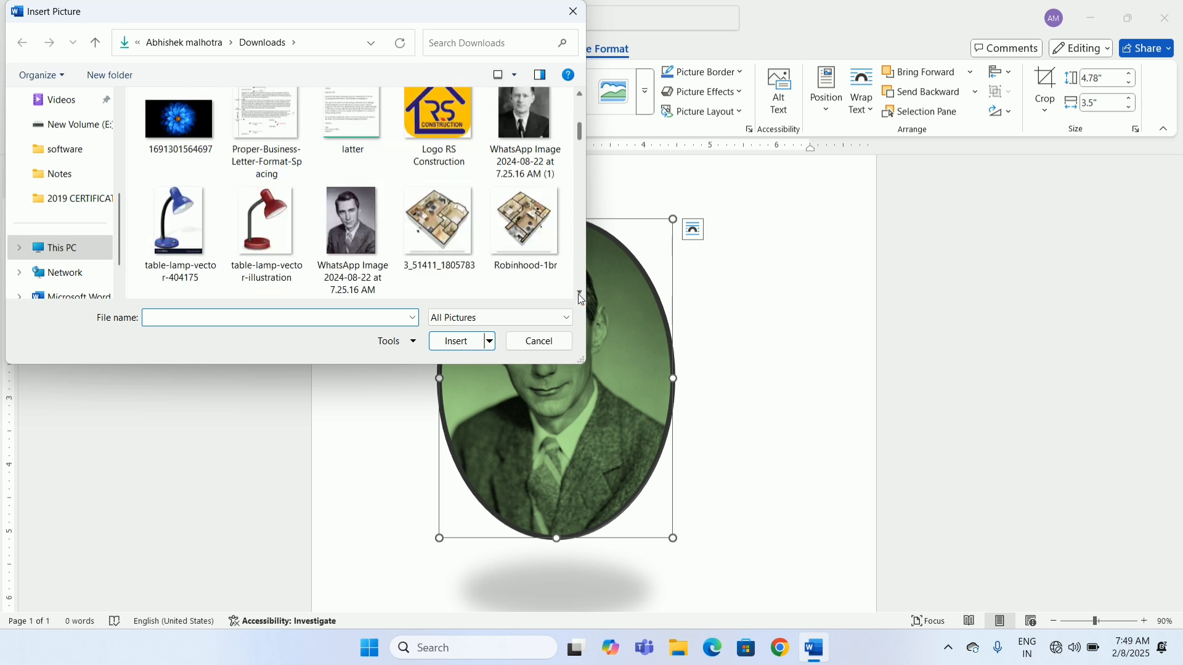
{"action": "left_click", "coordinate": [531, 122]}
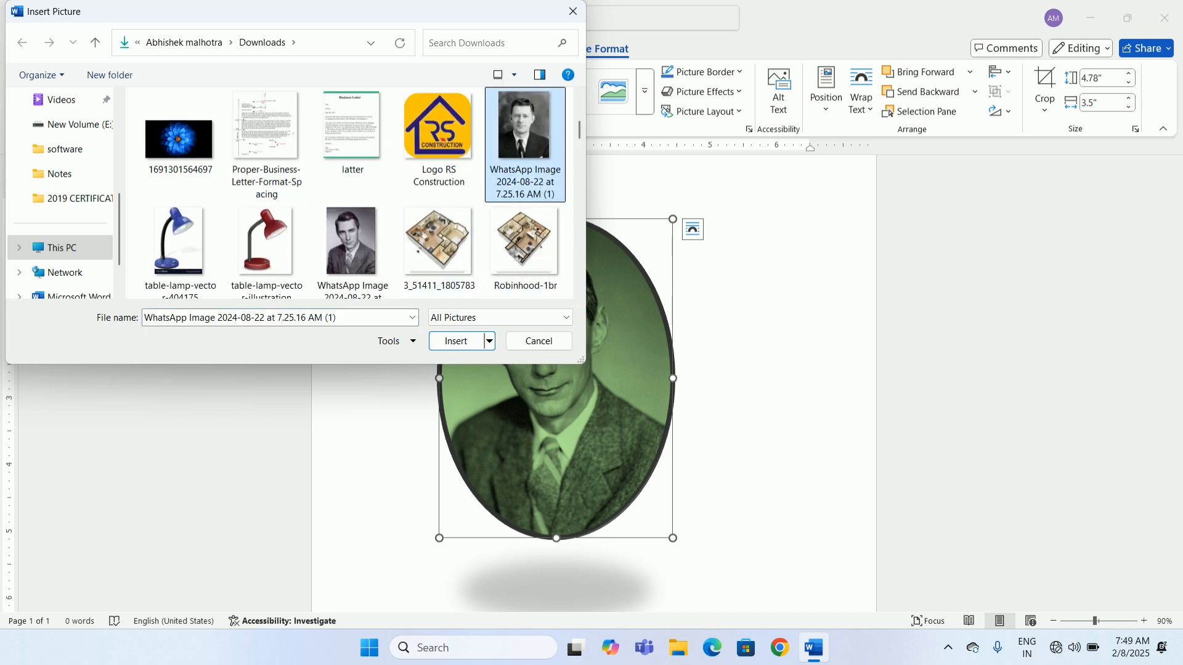
{"action": "left_click", "coordinate": [463, 342]}
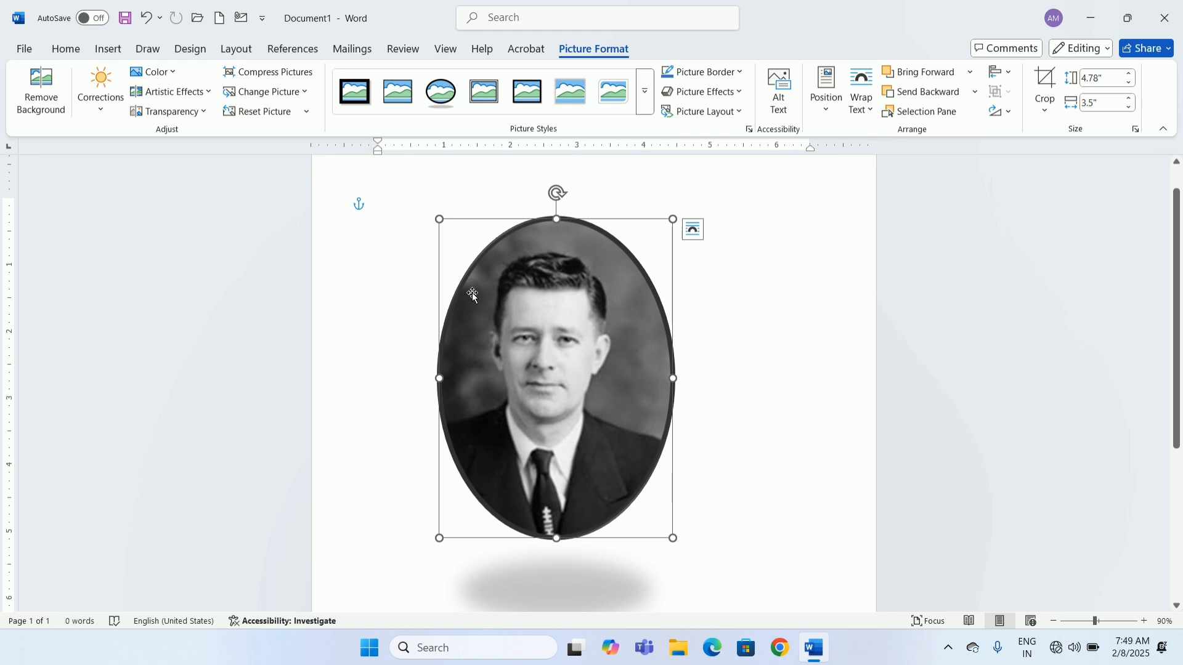
{"action": "left_click", "coordinate": [271, 114]}
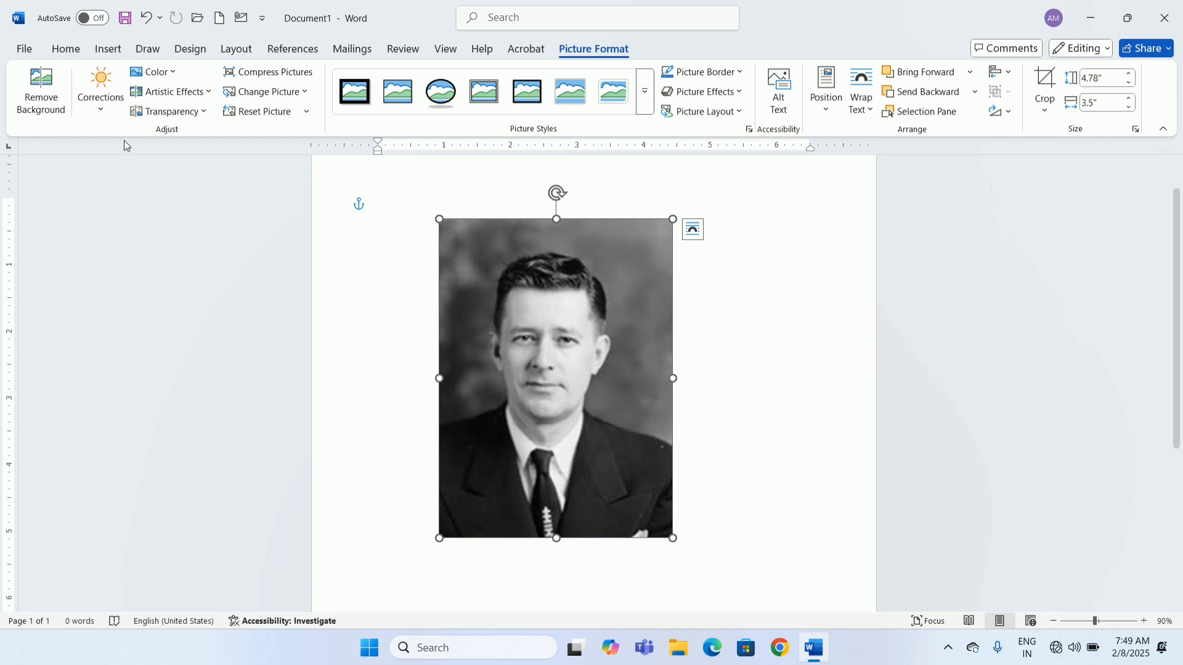
Remove the portrait's background using the automatic selection and undo the removal.
{"action": "left_click", "coordinate": [51, 94]}
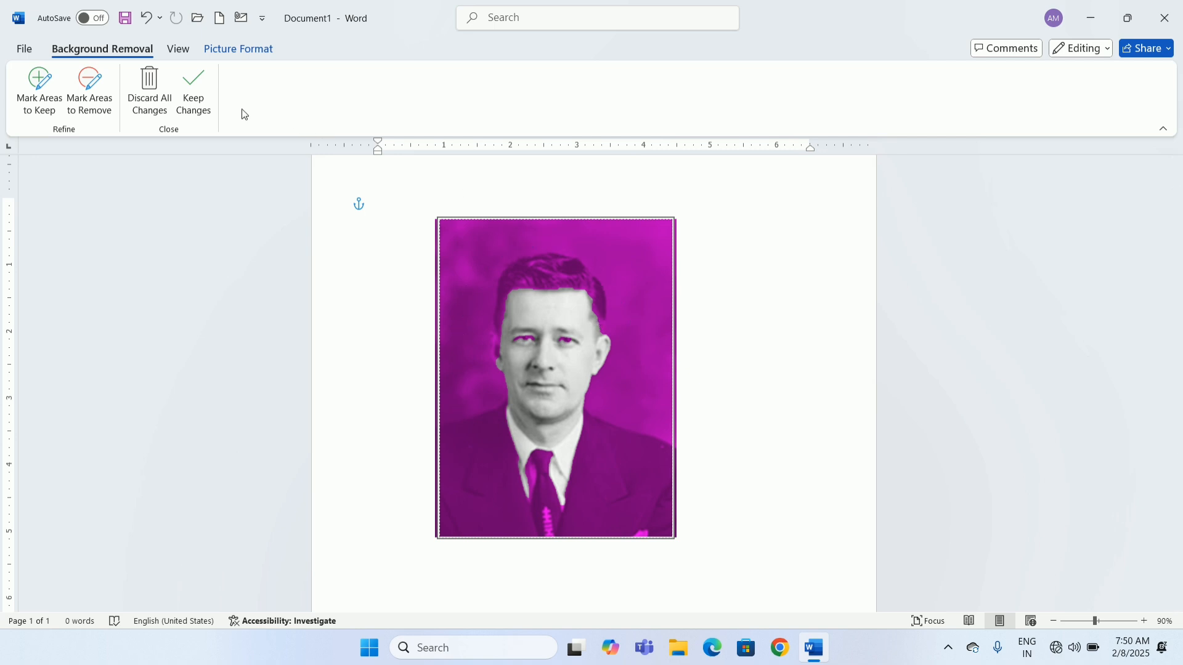
{"action": "left_click", "coordinate": [194, 87]}
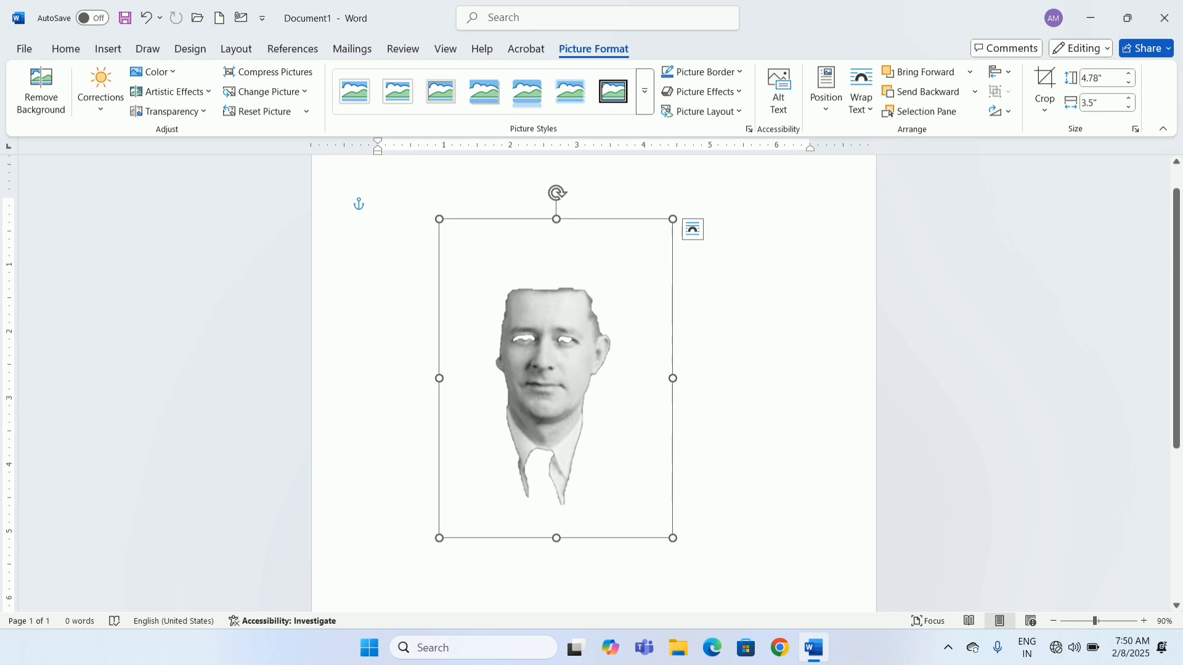
{"action": "left_click", "coordinate": [147, 18]}
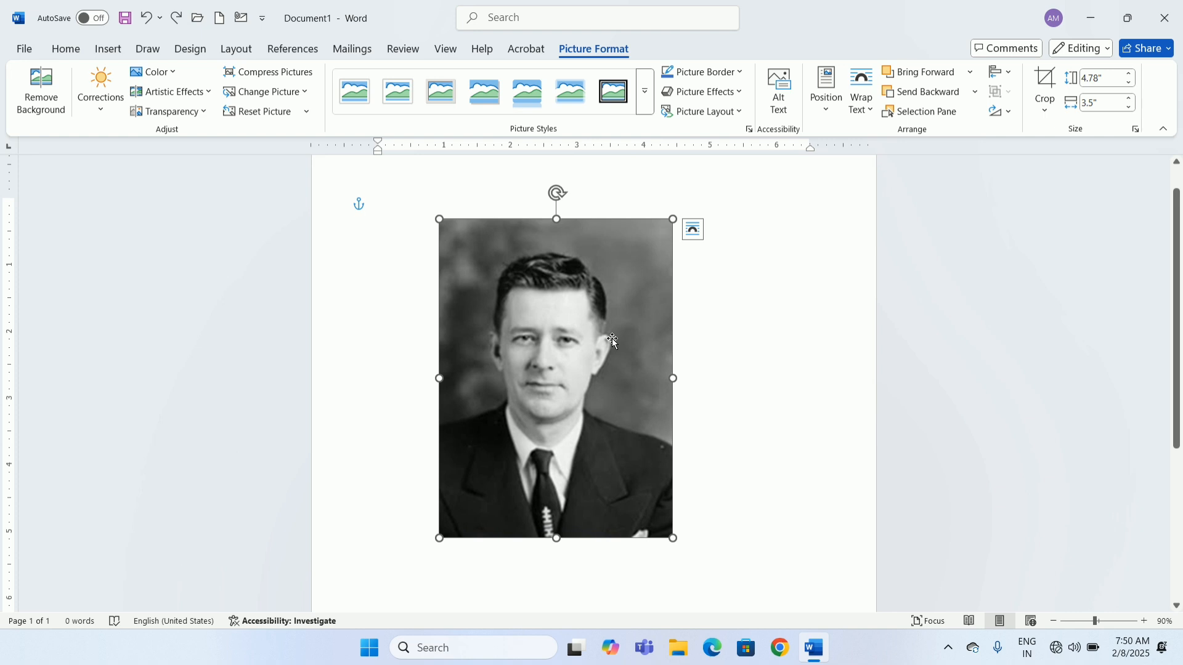
Preview the picture's brightness and contrast corrections, choosing the normal preset, and look through the transparency presets.
{"action": "left_click", "coordinate": [103, 112]}
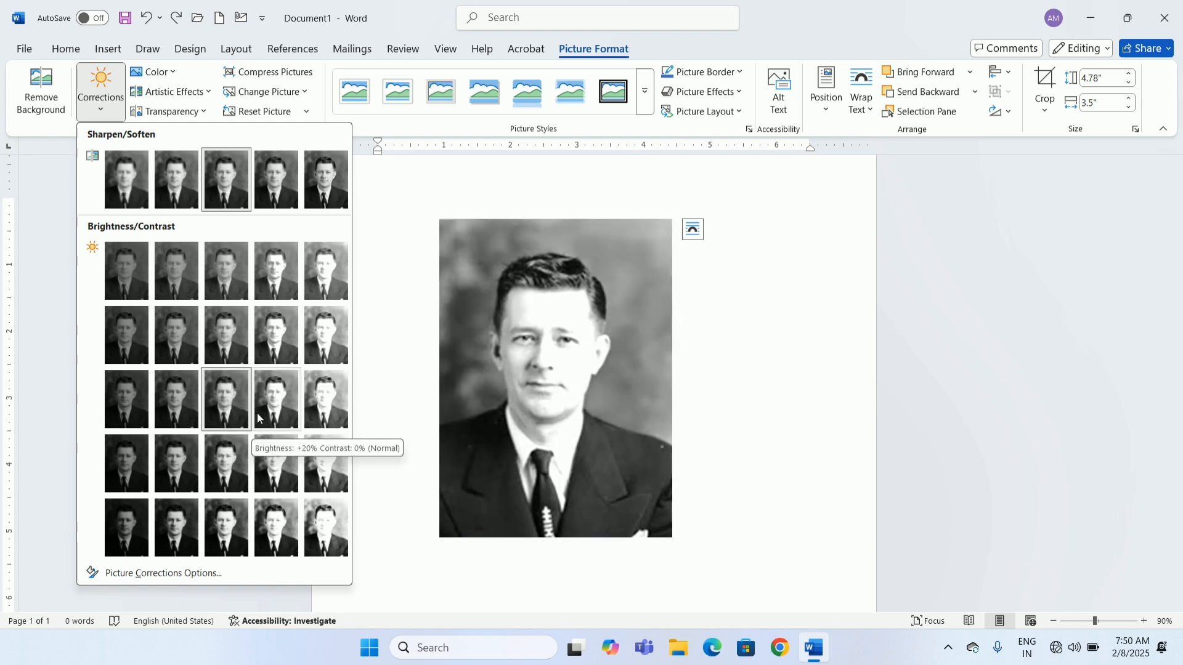
{"action": "left_click", "coordinate": [237, 394]}
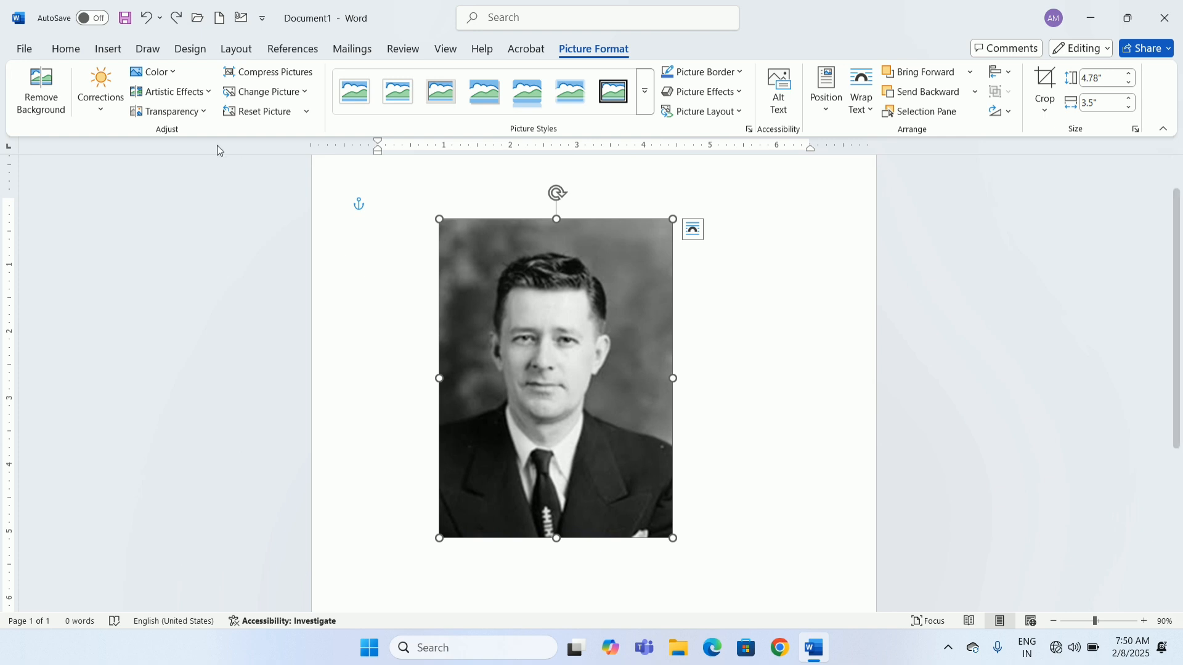
{"action": "left_click", "coordinate": [194, 112]}
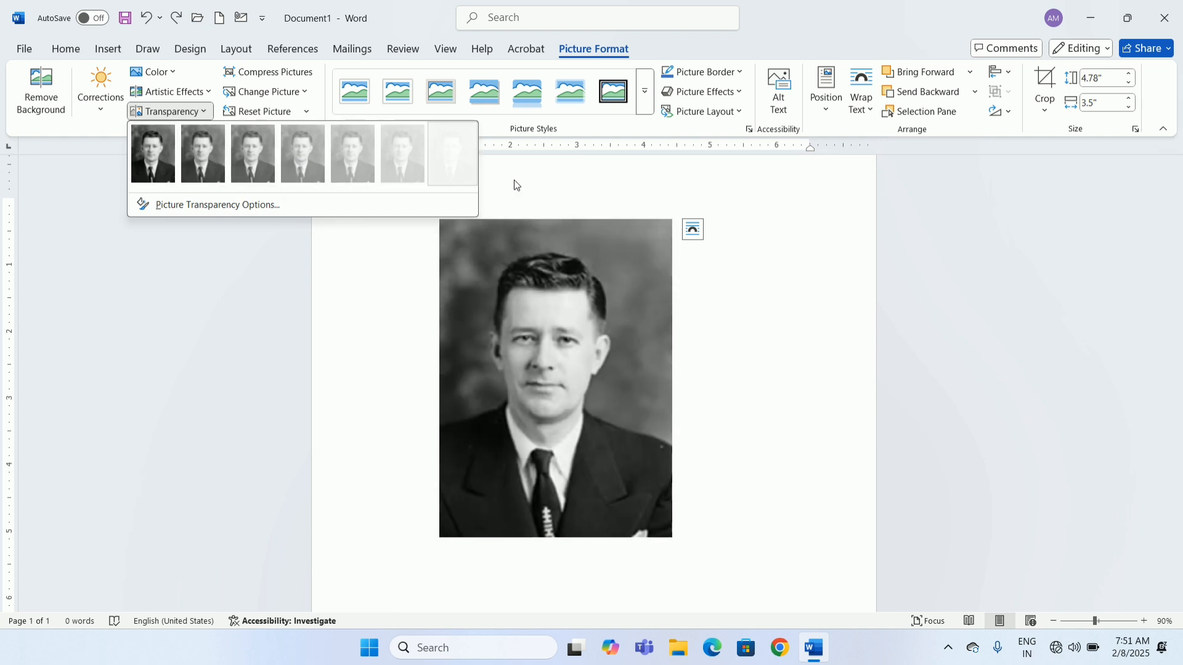
{"action": "left_click", "coordinate": [475, 287]}
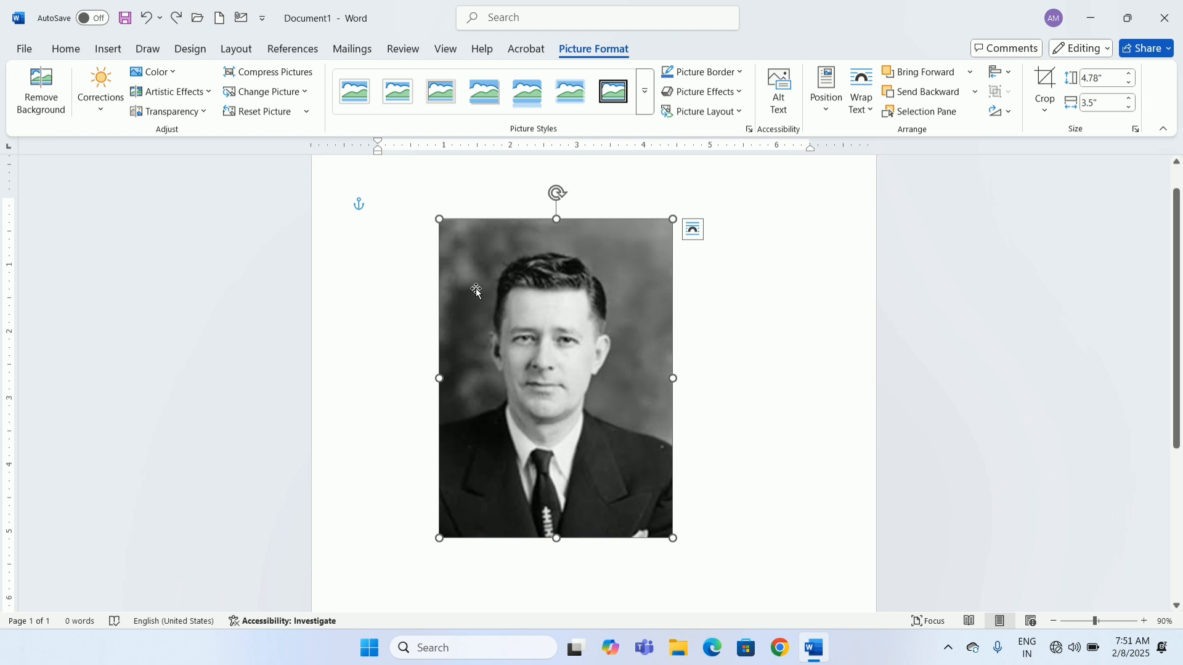
Apply the Plastic Wrap artistic effect to the portrait.
{"action": "left_click", "coordinate": [204, 95]}
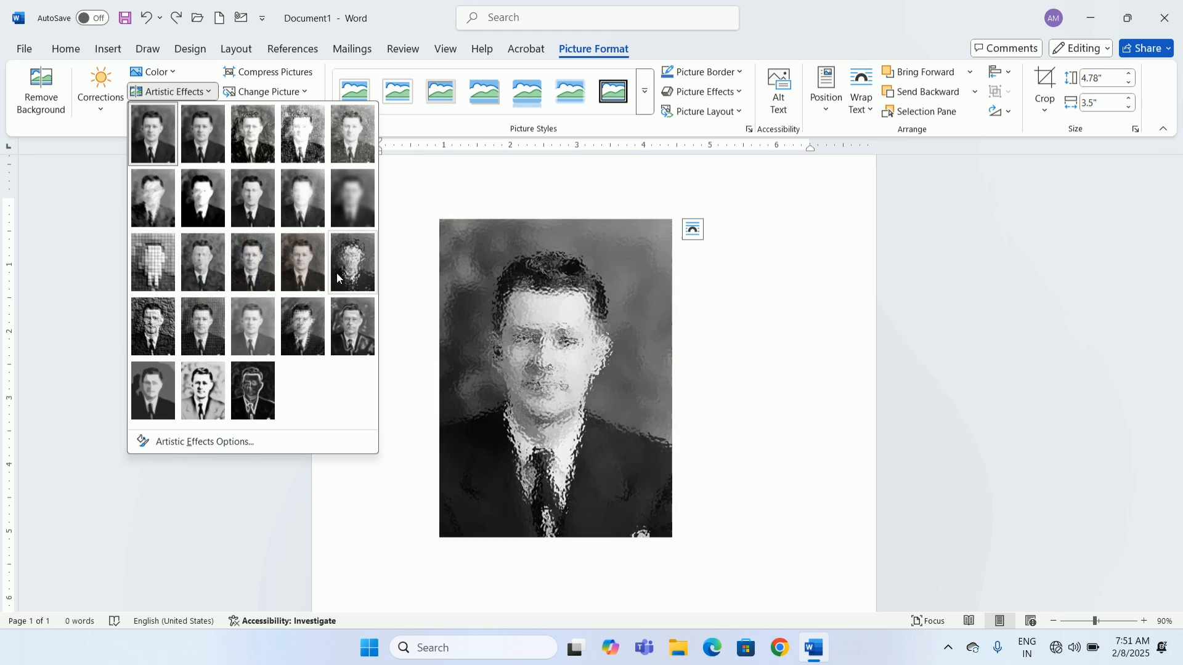
{"action": "left_click", "coordinate": [343, 321]}
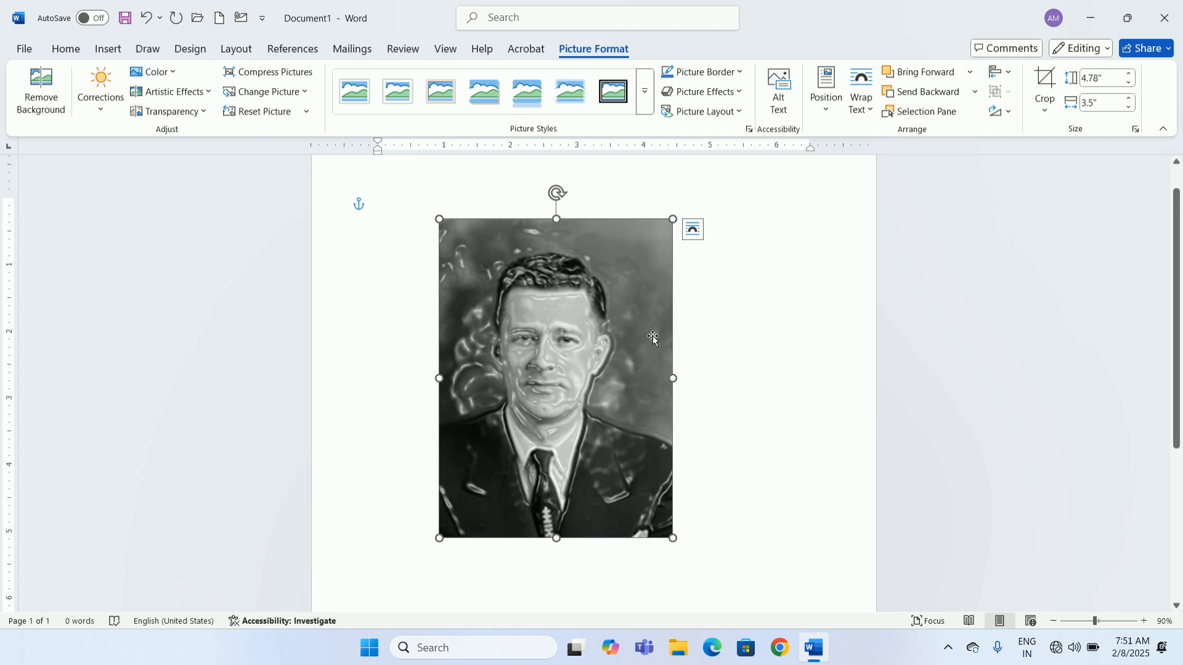
Give the portrait a 4½ pt picture border in the orange theme color.
{"action": "left_click", "coordinate": [734, 75]}
{"action": "mouse_move", "coordinate": [751, 372]}
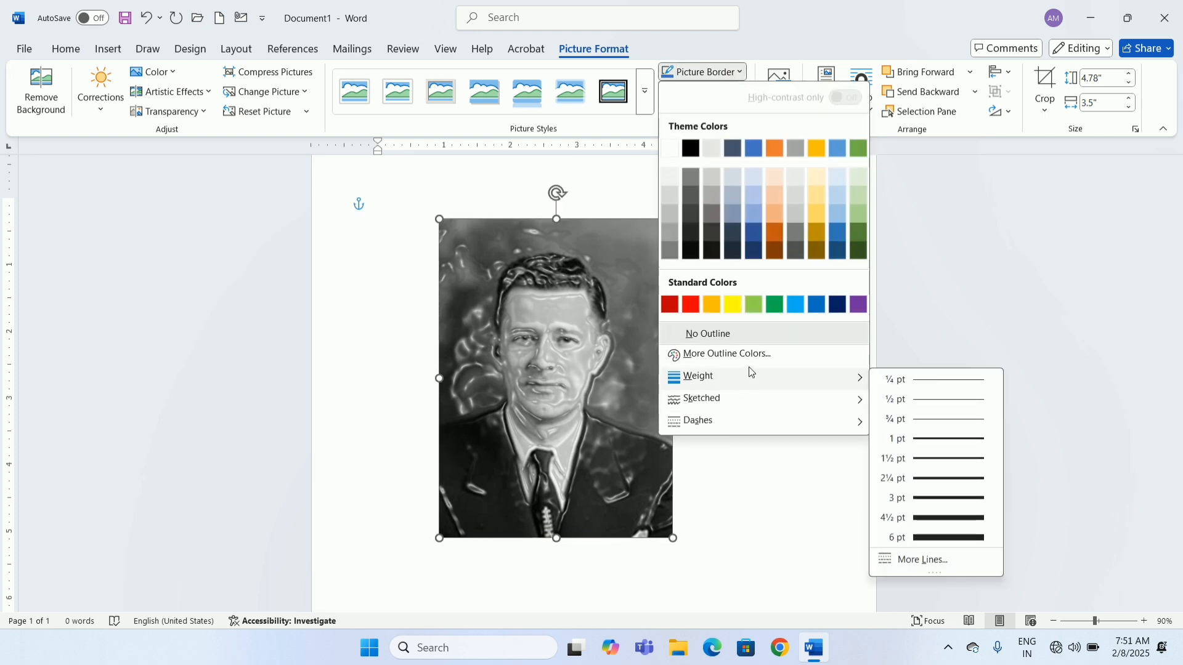
{"action": "left_click", "coordinate": [946, 525]}
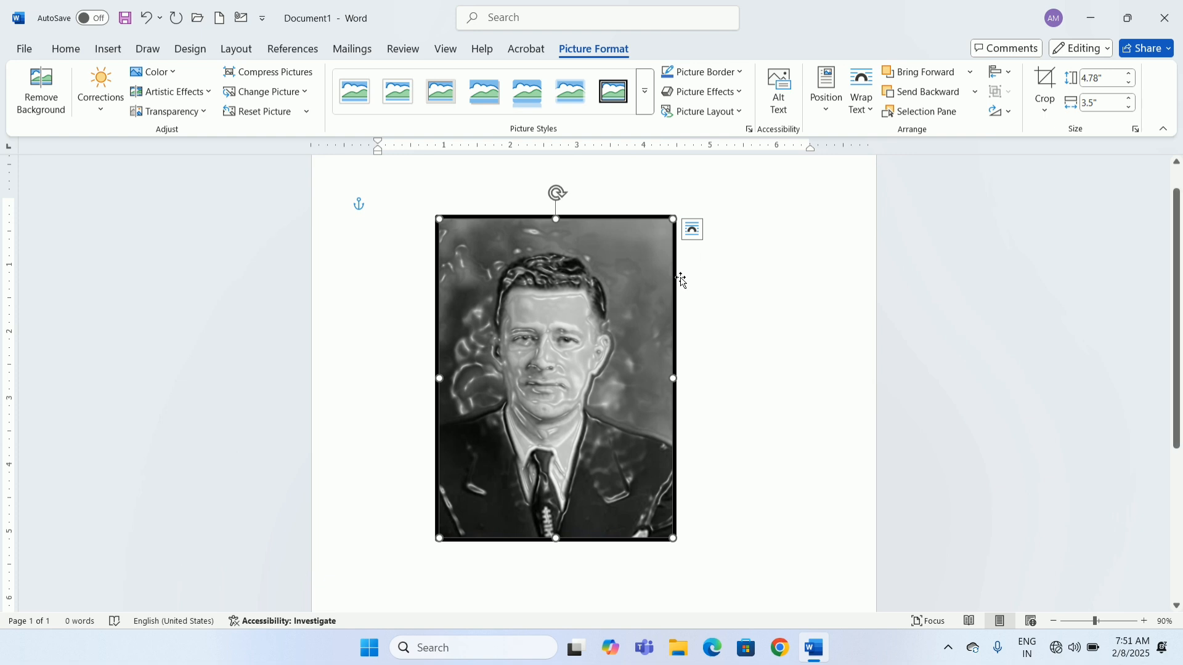
{"action": "left_click", "coordinate": [739, 72]}
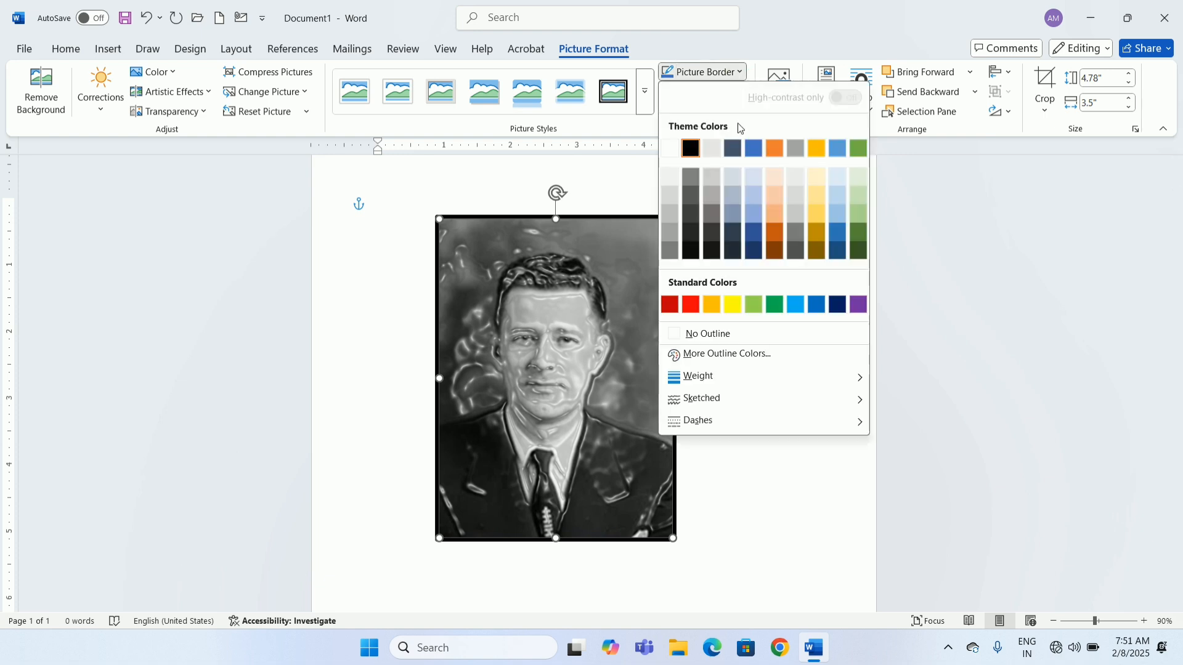
{"action": "left_click", "coordinate": [782, 152]}
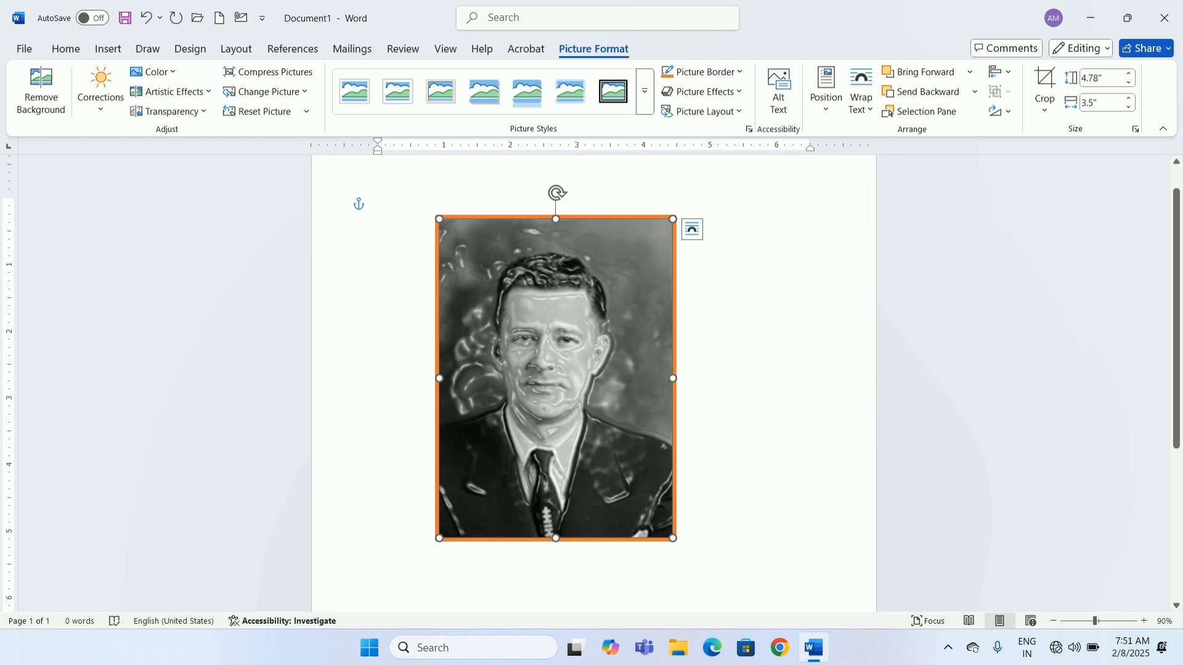
Apply the first 3-D preset in the last row of the preset picture effects to the portrait.
{"action": "left_click", "coordinate": [737, 96]}
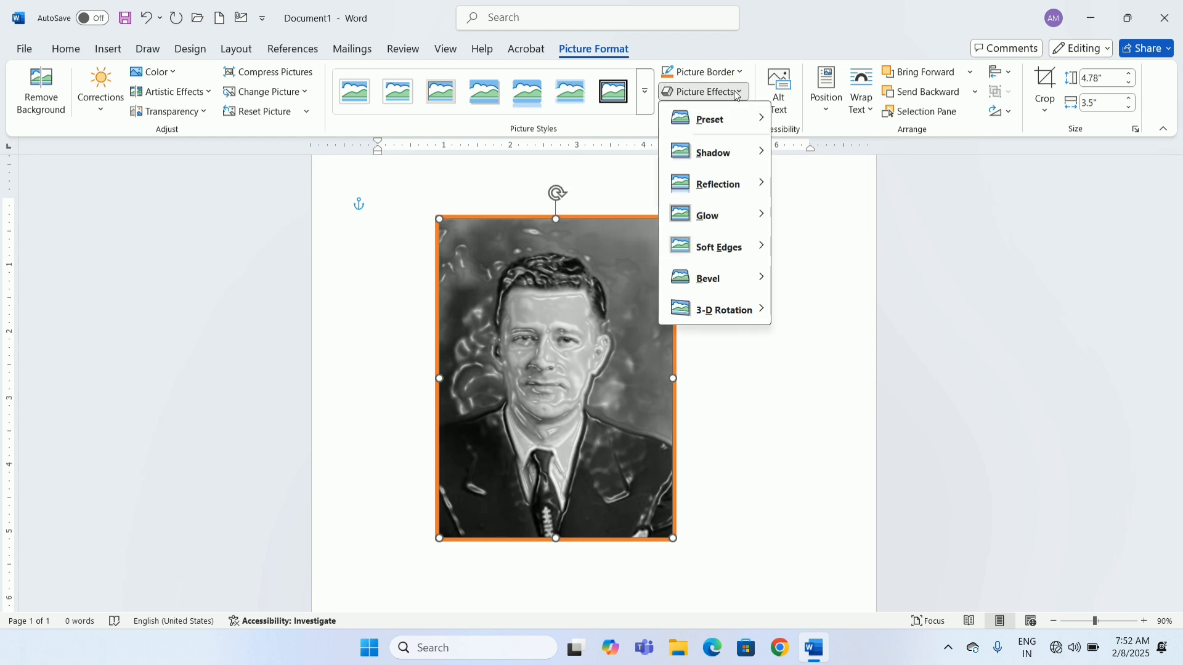
{"action": "mouse_move", "coordinate": [731, 123]}
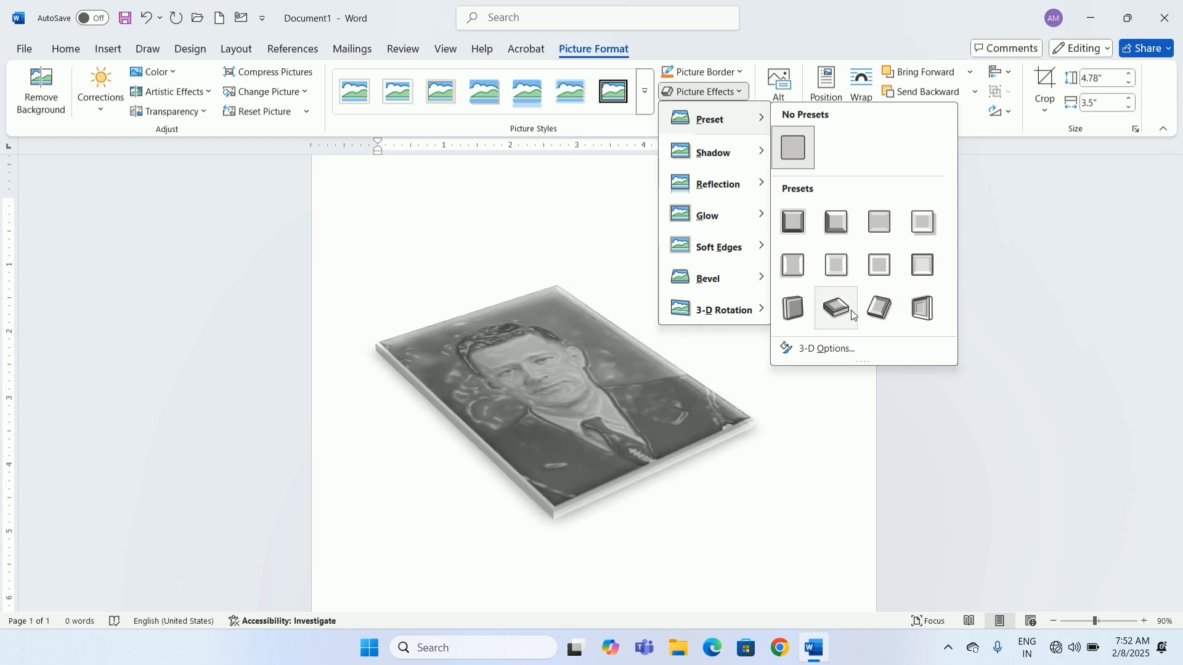
{"action": "left_click", "coordinate": [793, 308]}
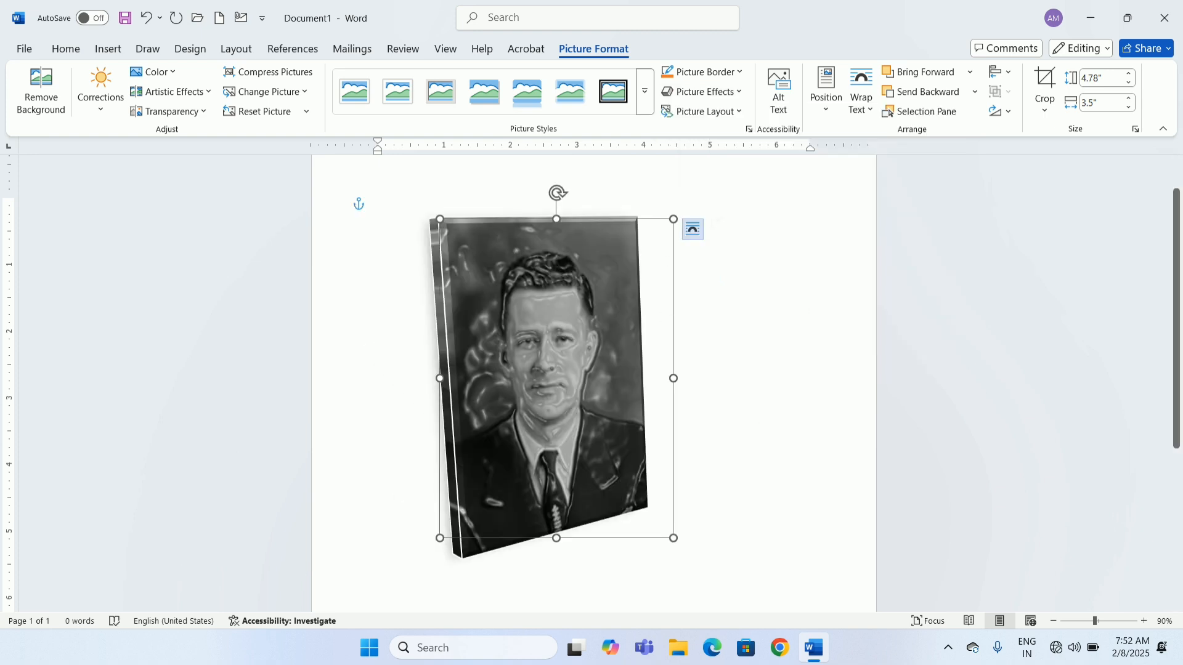
Convert the portrait to the Bending Picture Caption List layout and enter "A" as its caption.
{"action": "left_click", "coordinate": [738, 114]}
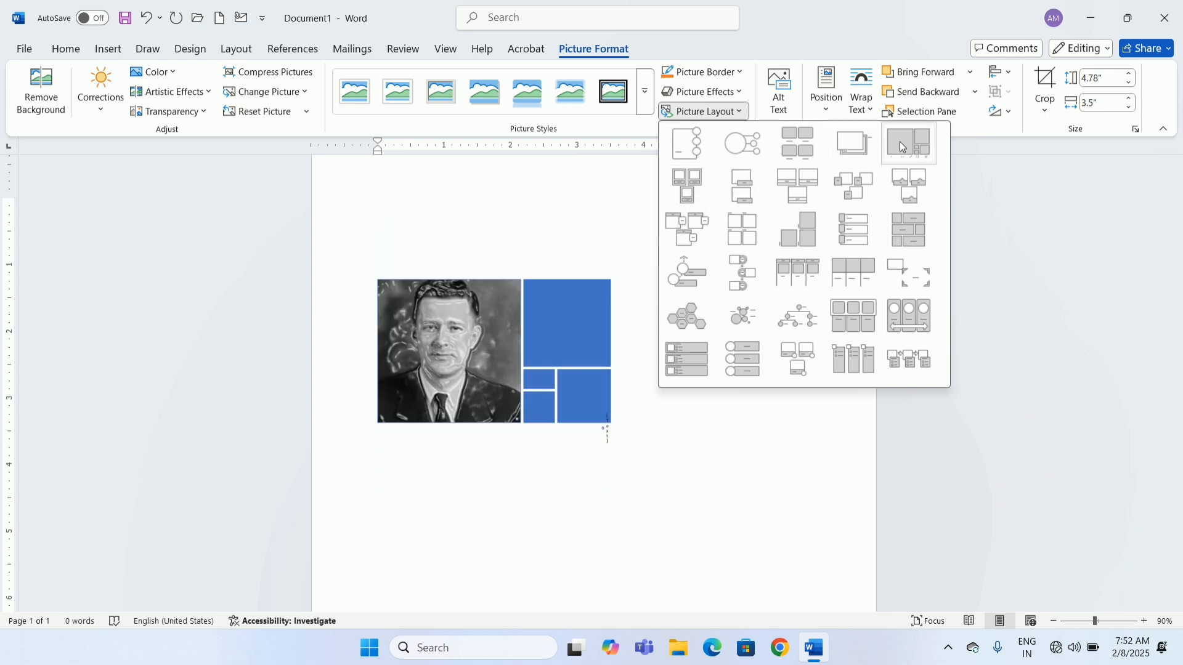
{"action": "left_click", "coordinate": [896, 188]}
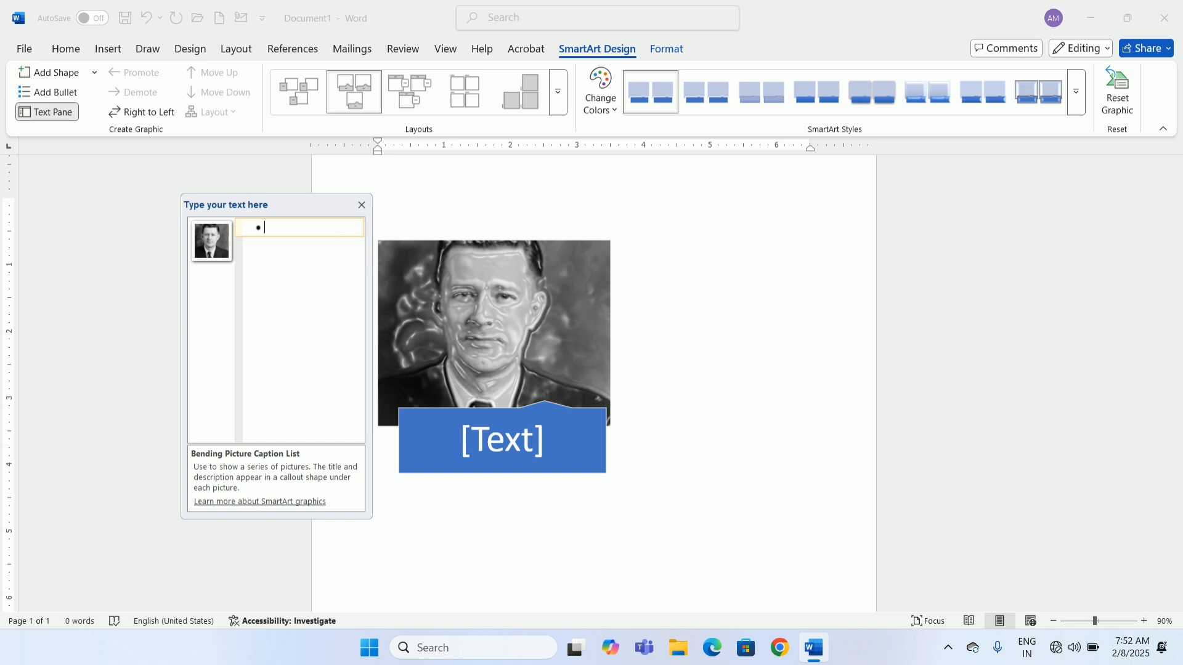
{"action": "type", "text": "A"}
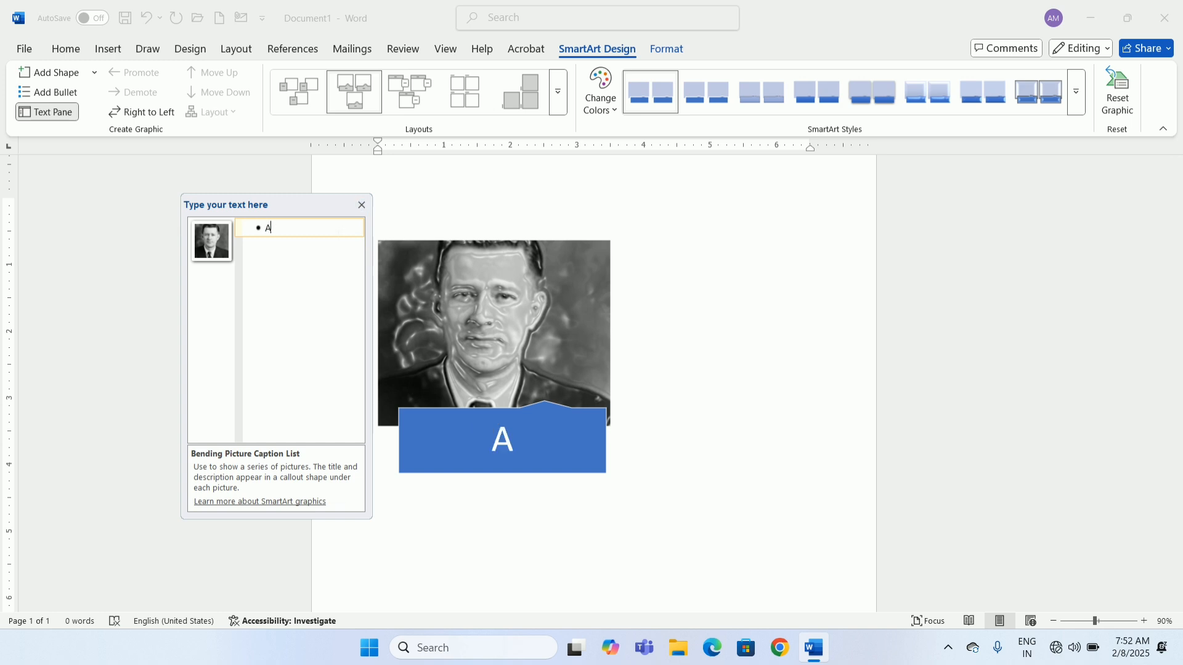
{"action": "left_click", "coordinate": [362, 204]}
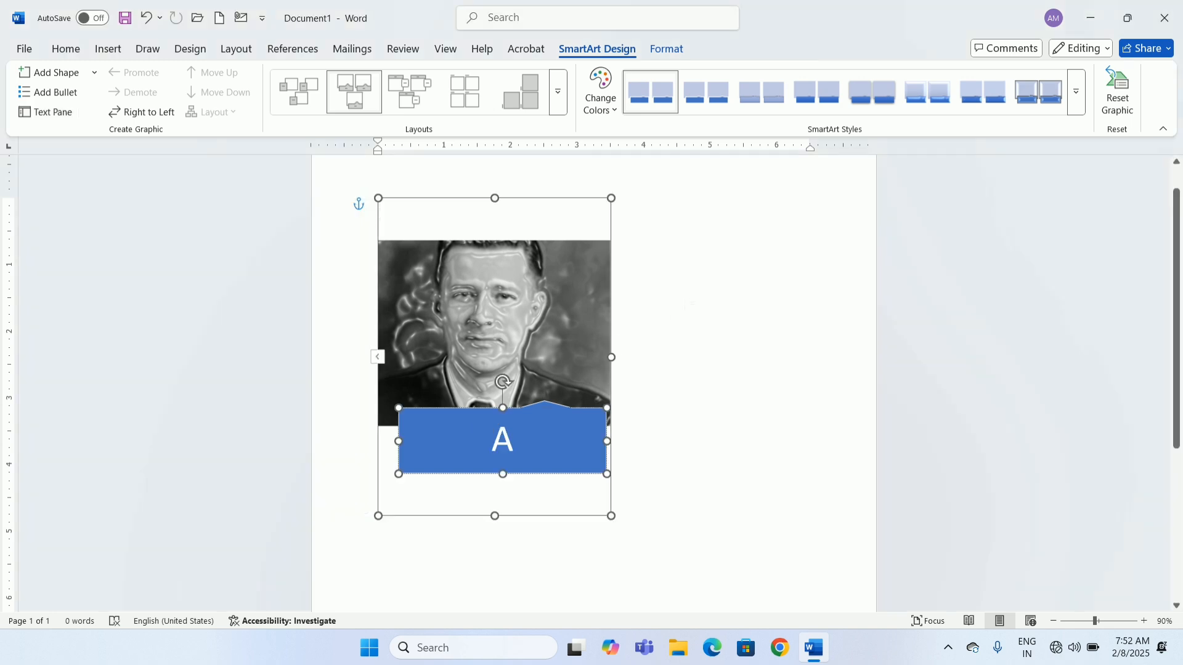
Recolor the SmartArt graphic with the second Accent 2 color variation, and reset the graphic.
{"action": "left_click", "coordinate": [616, 116]}
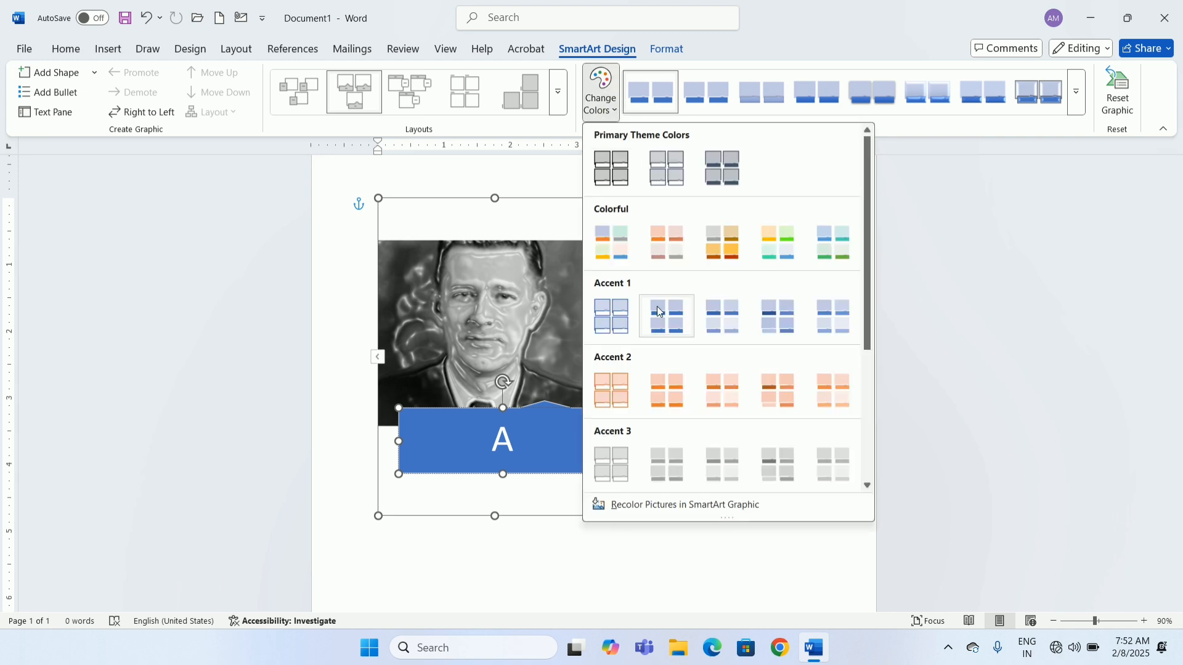
{"action": "left_click", "coordinate": [666, 397]}
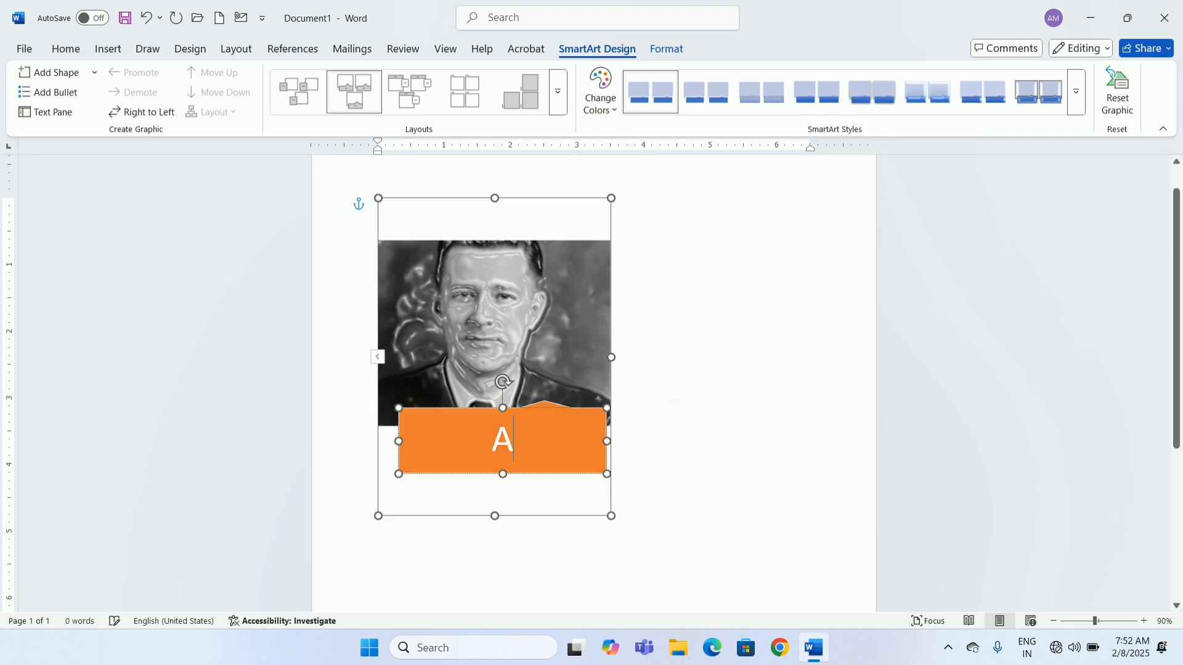
{"action": "left_click", "coordinate": [667, 52]}
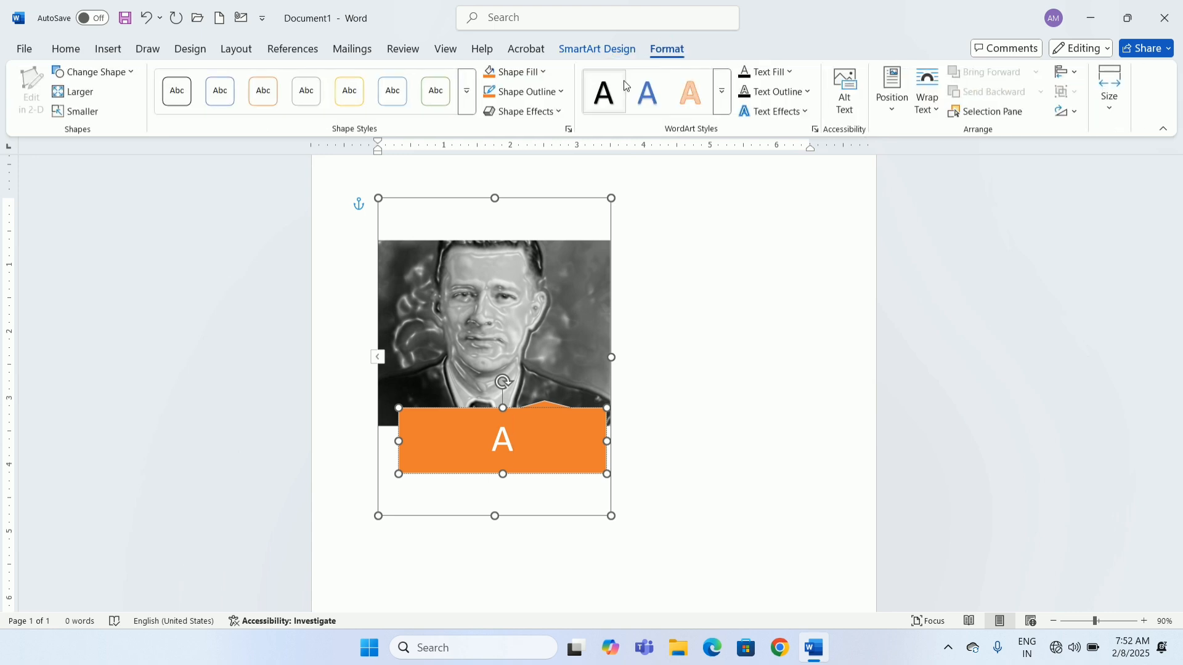
{"action": "left_click", "coordinate": [610, 52]}
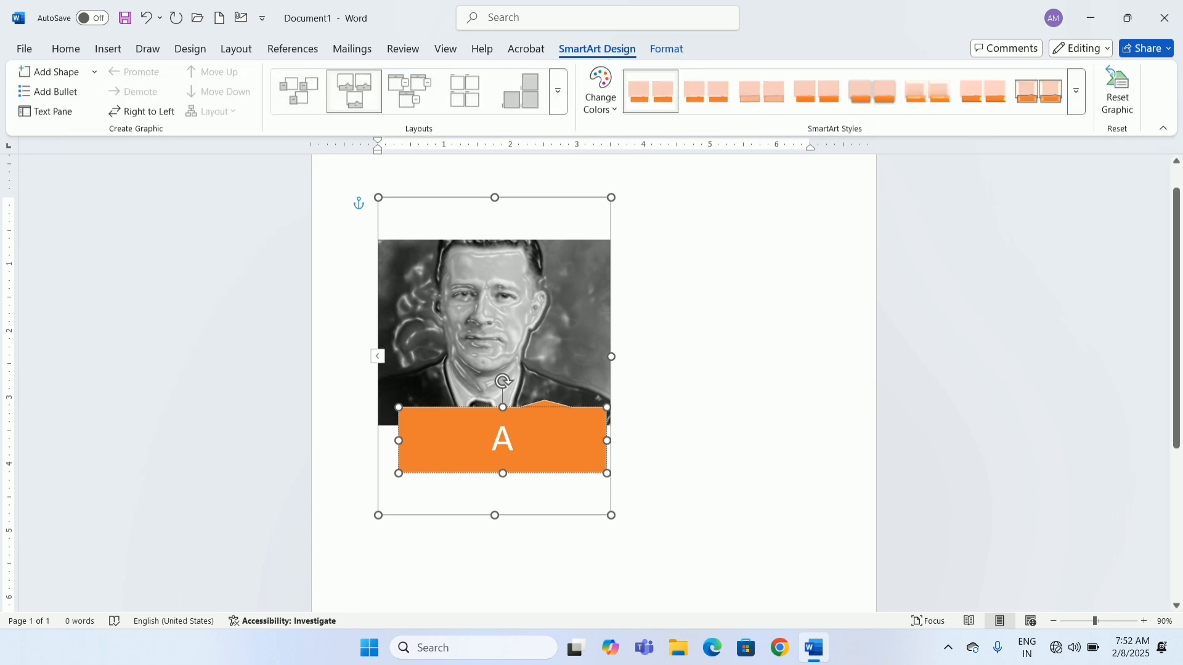
{"action": "left_click", "coordinate": [1121, 92]}
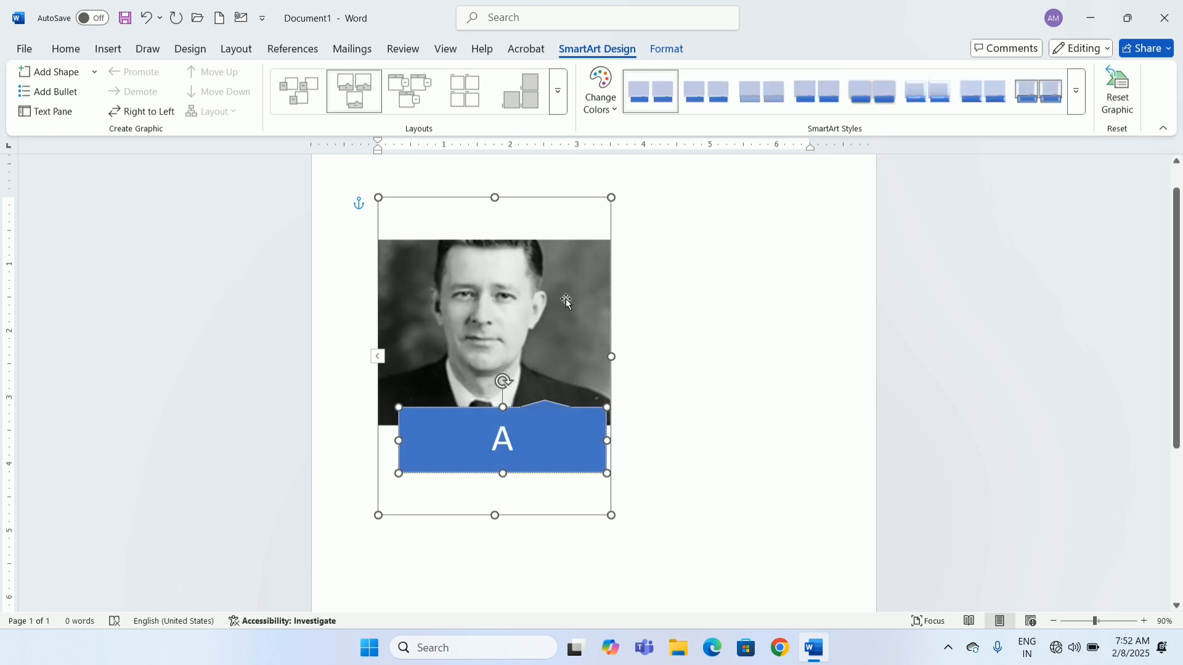
{"action": "left_click", "coordinate": [656, 47]}
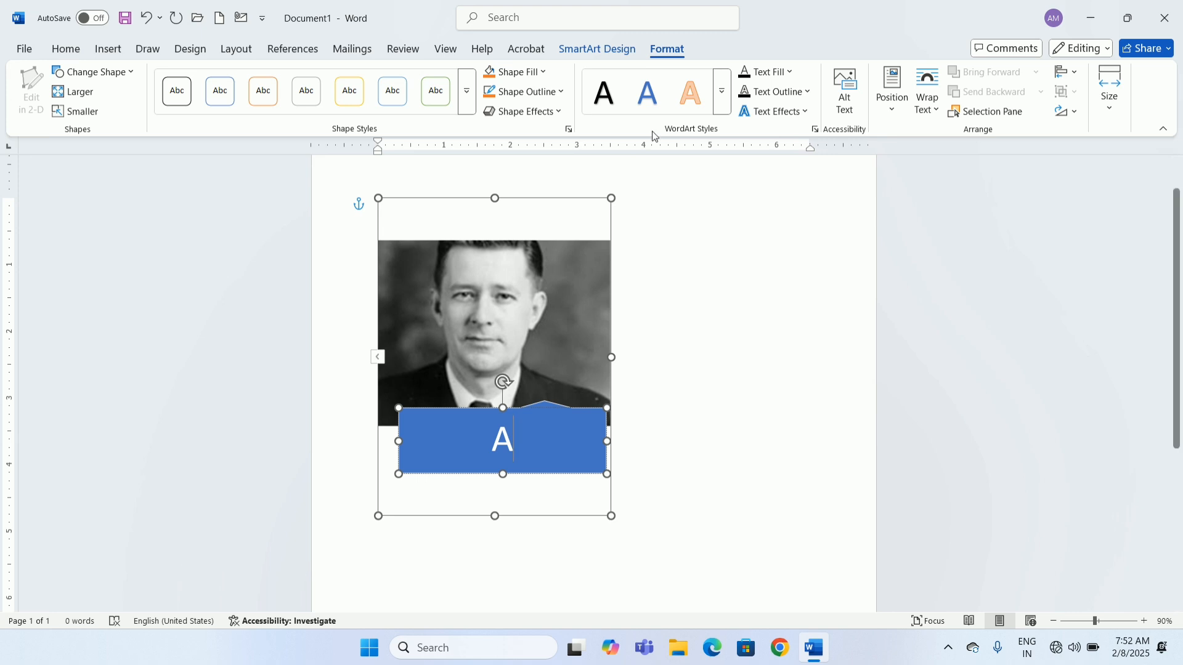
{"action": "left_click", "coordinate": [545, 117]}
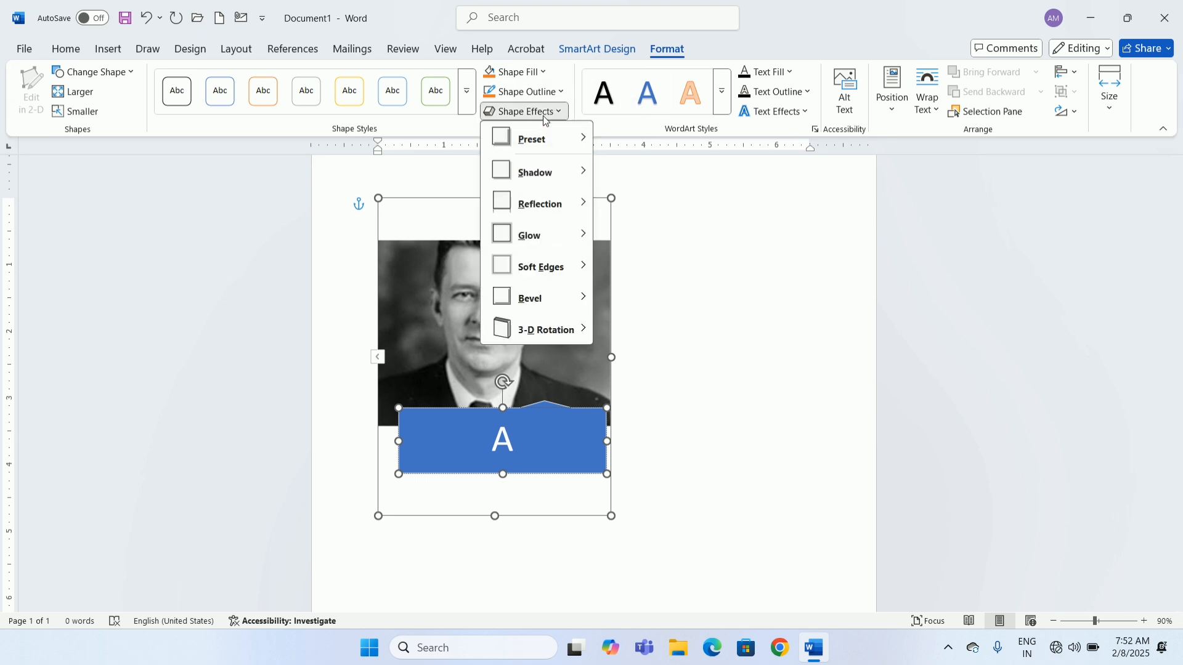
{"action": "left_click", "coordinate": [556, 114]}
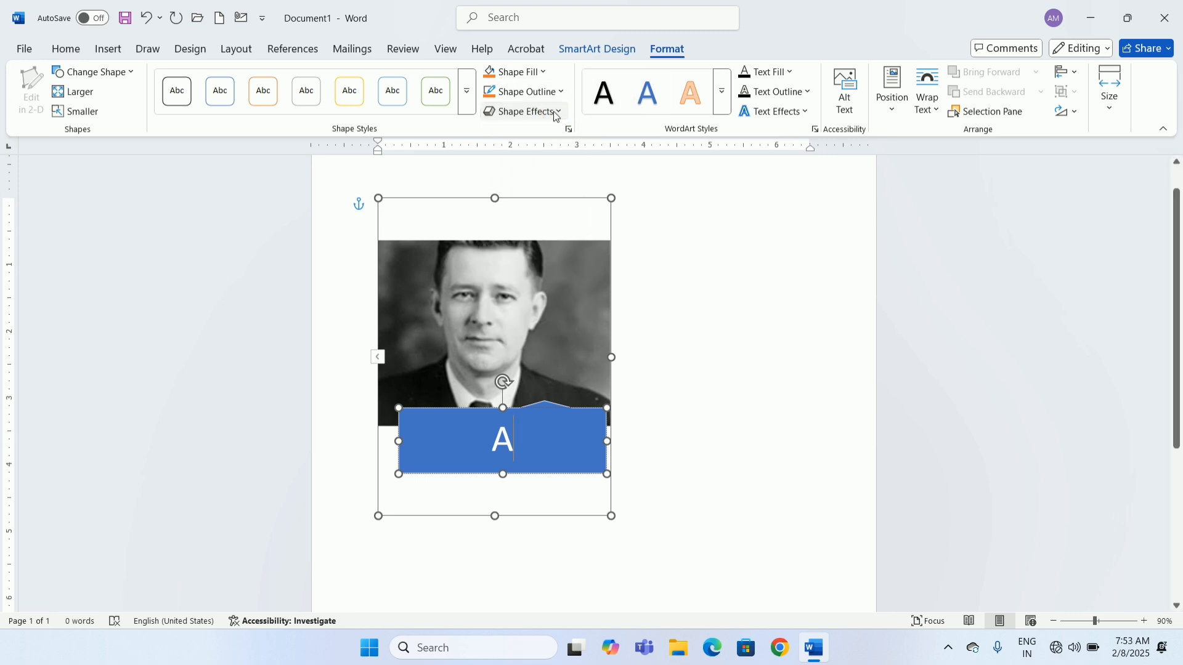
{"action": "left_click", "coordinate": [605, 48]}
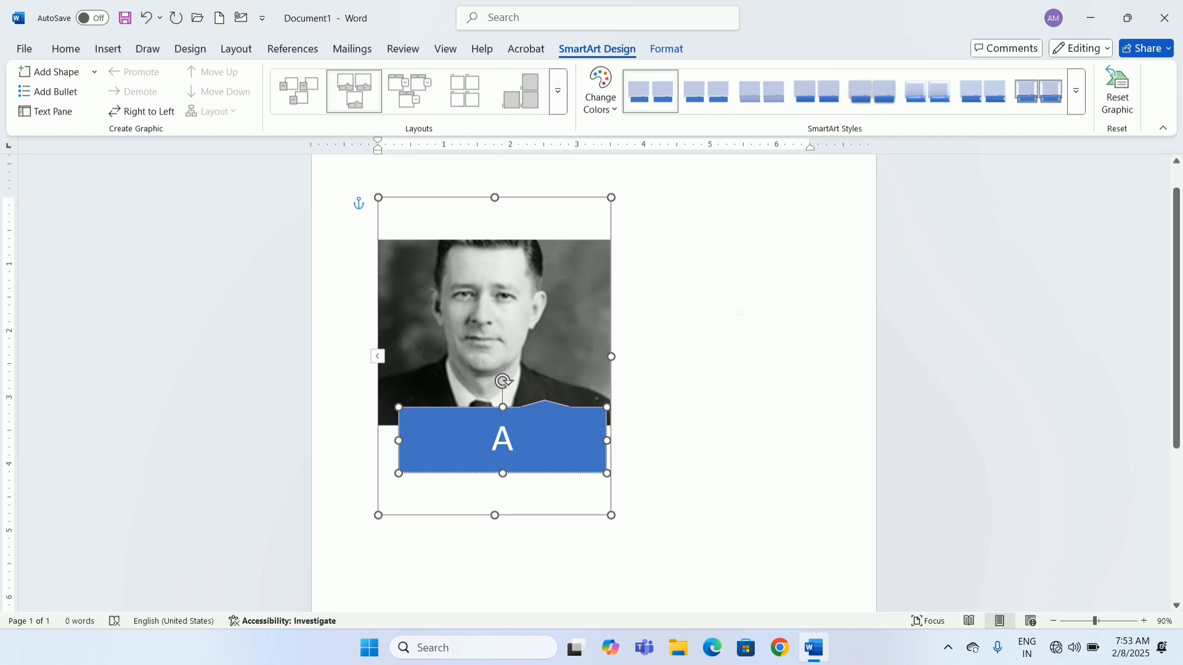
Undo the SmartArt changes, the picture layout conversion and the 3-D preset effect on the portrait.
{"action": "left_click", "coordinate": [727, 277]}
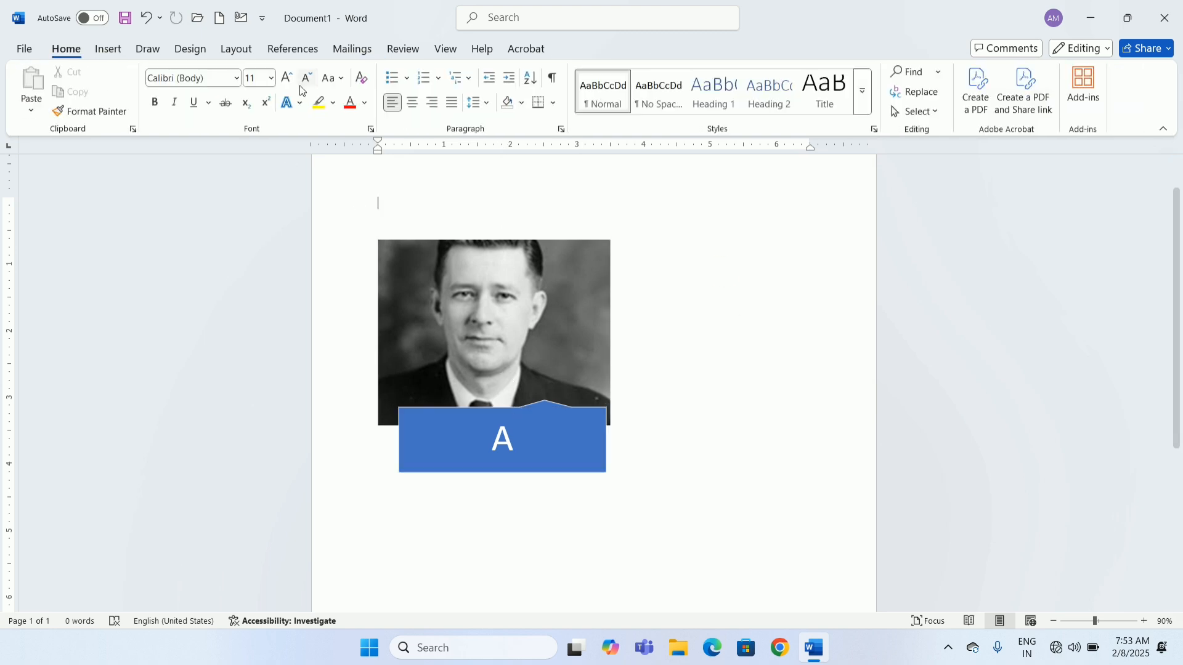
{"action": "left_click", "coordinate": [145, 19]}
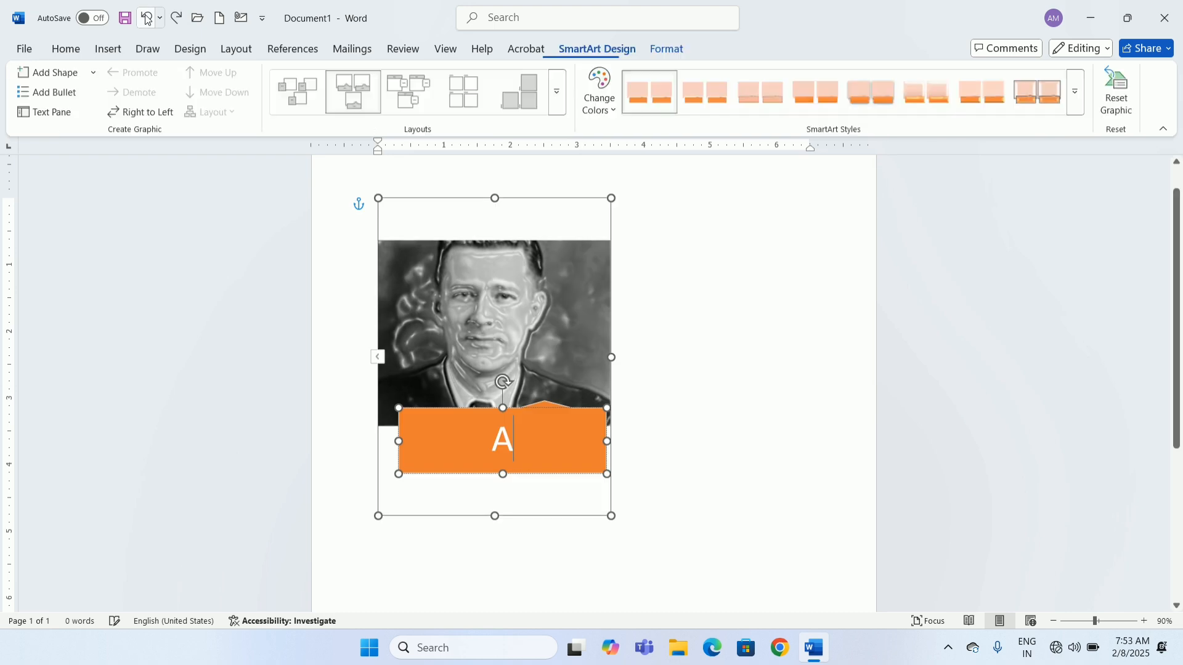
{"action": "left_click", "coordinate": [145, 19]}
{"action": "left_click", "coordinate": [145, 19]}
{"action": "left_click", "coordinate": [145, 19]}
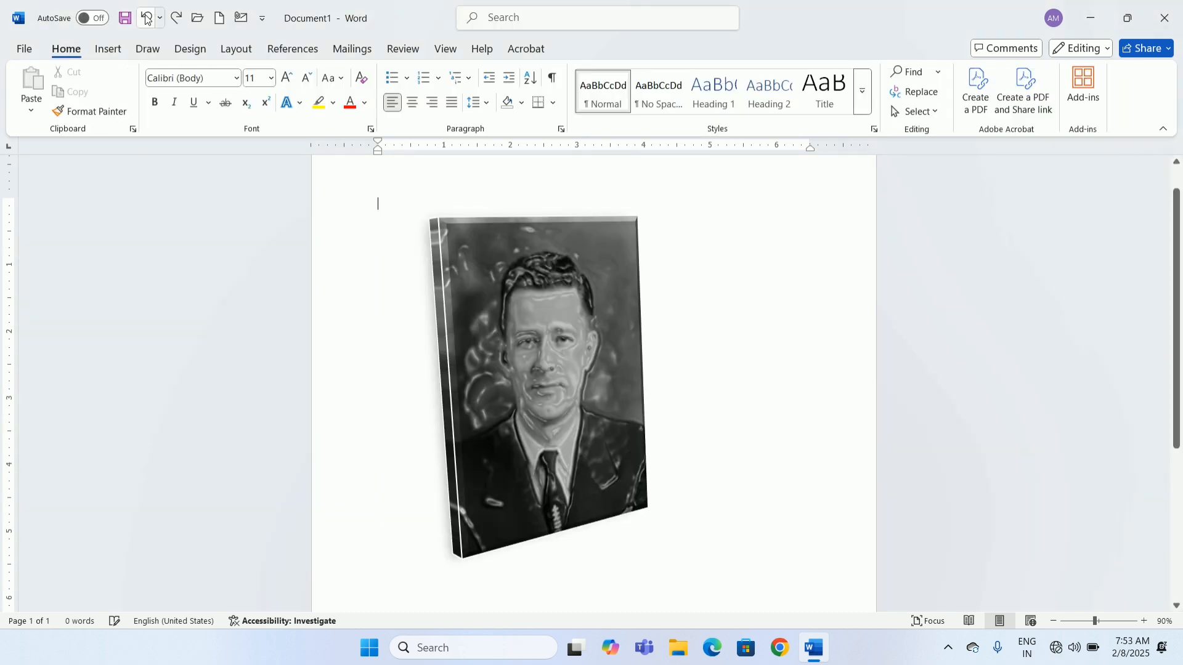
{"action": "left_click", "coordinate": [145, 19]}
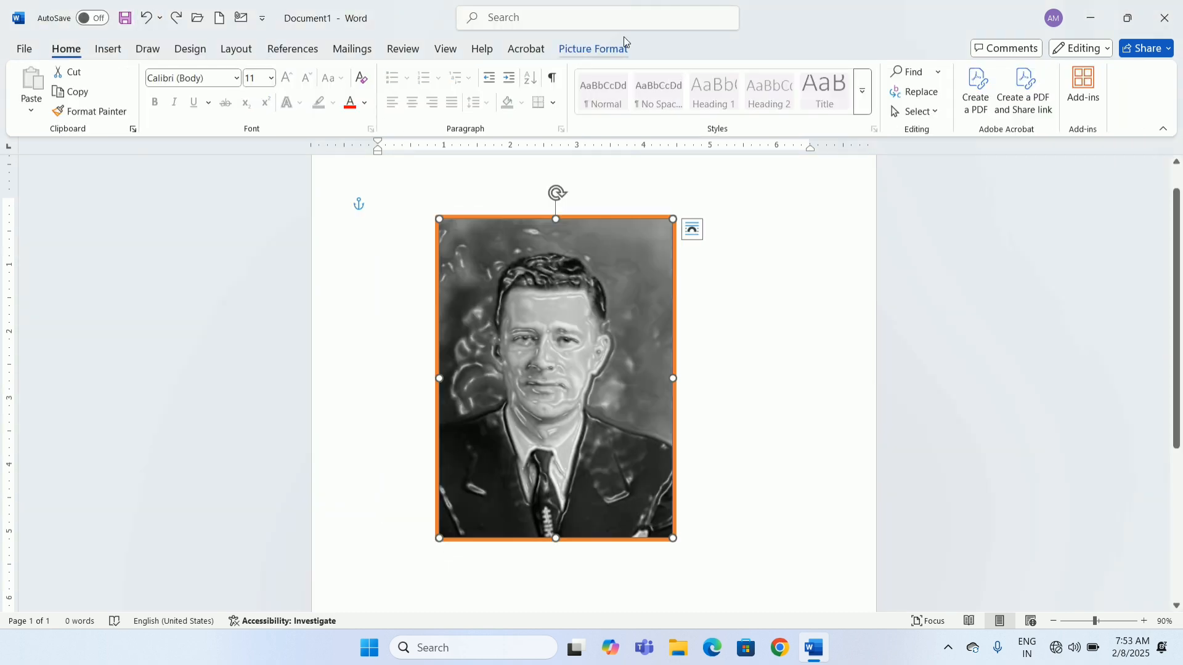
Move the portrait down to the lower part of the page, leaving the upper part free.
{"action": "left_click", "coordinate": [590, 50]}
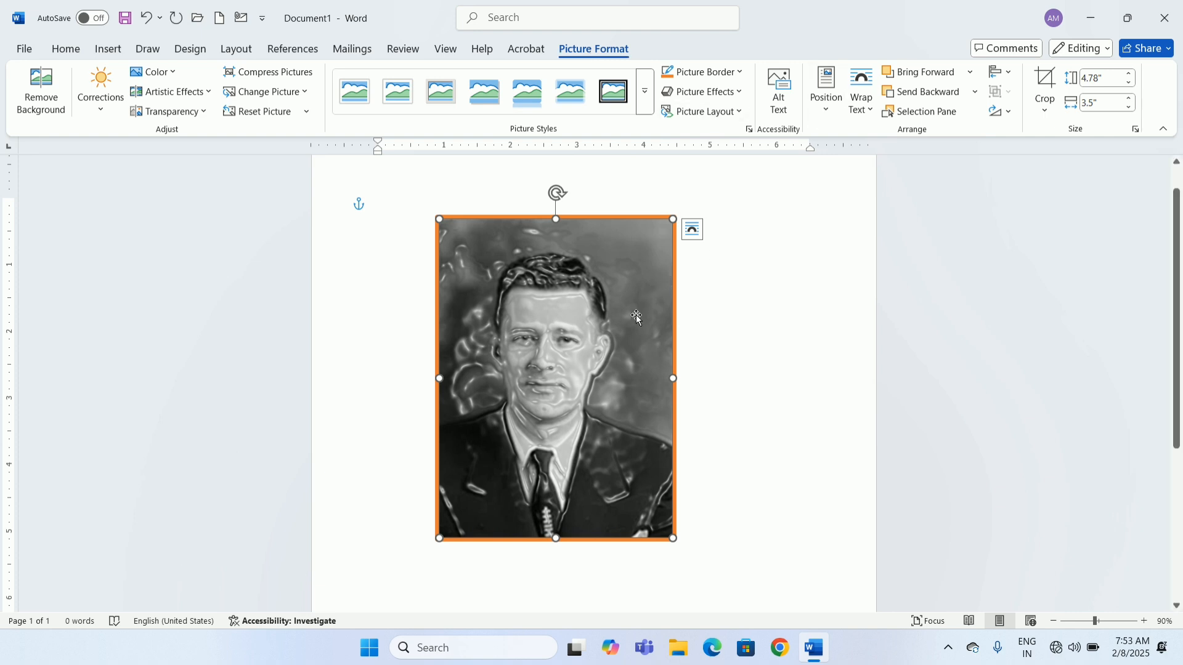
{"action": "left_click_drag", "start_coordinate": [616, 383], "coordinate": [618, 542]}
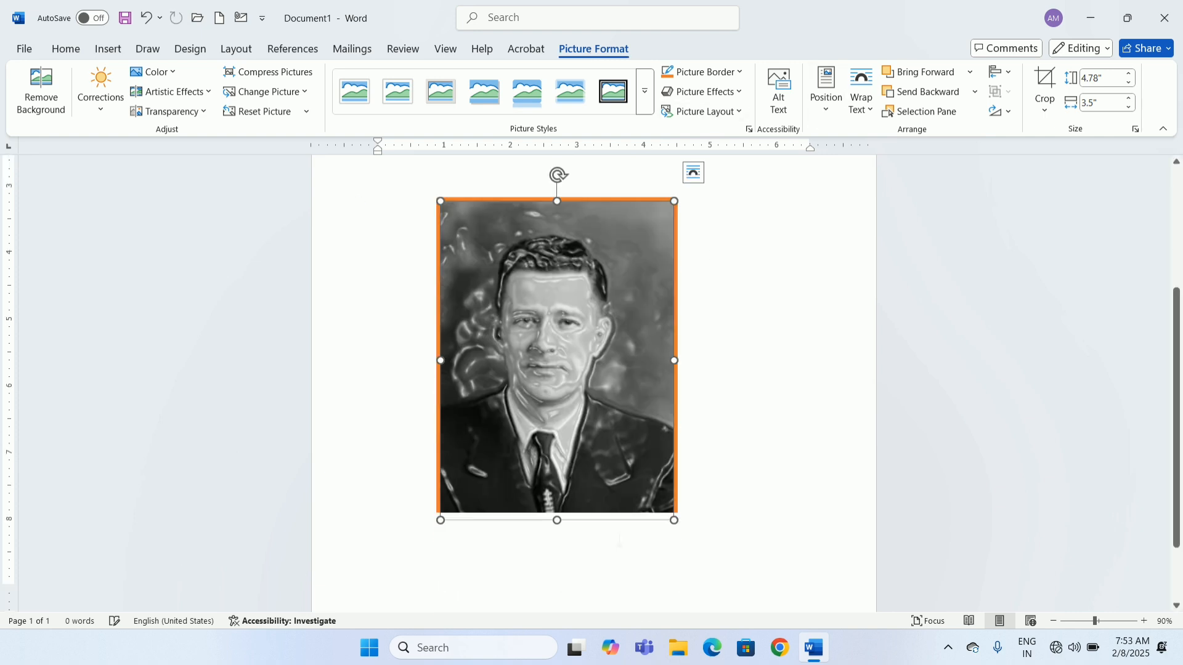
{"action": "left_click_drag", "start_coordinate": [547, 358], "coordinate": [551, 511]}
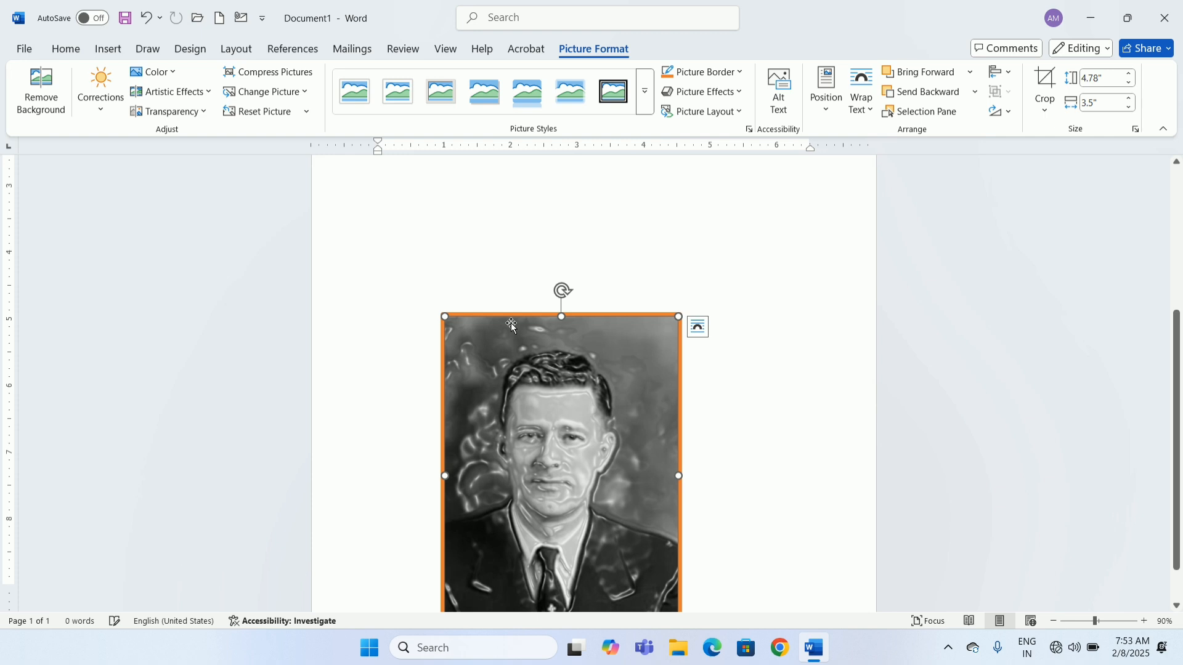
Generate nine paragraphs of placeholder text at the start of the page with =lorem(9).
{"action": "left_click", "coordinate": [517, 242]}
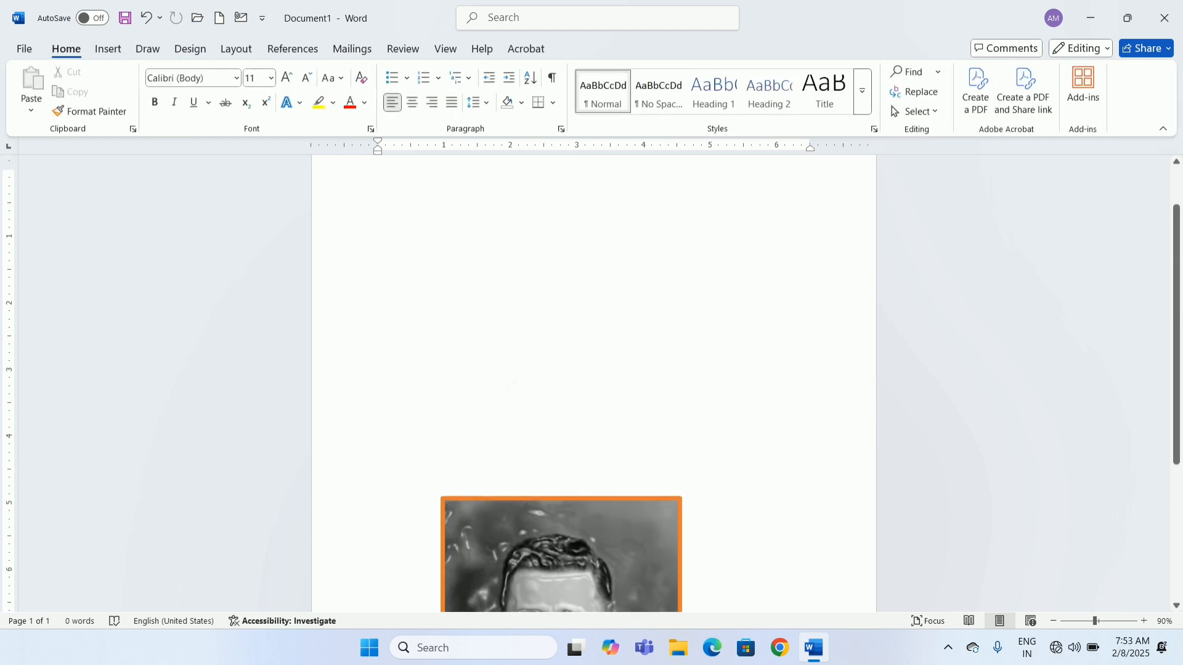
{"action": "type", "text": "=lor"}
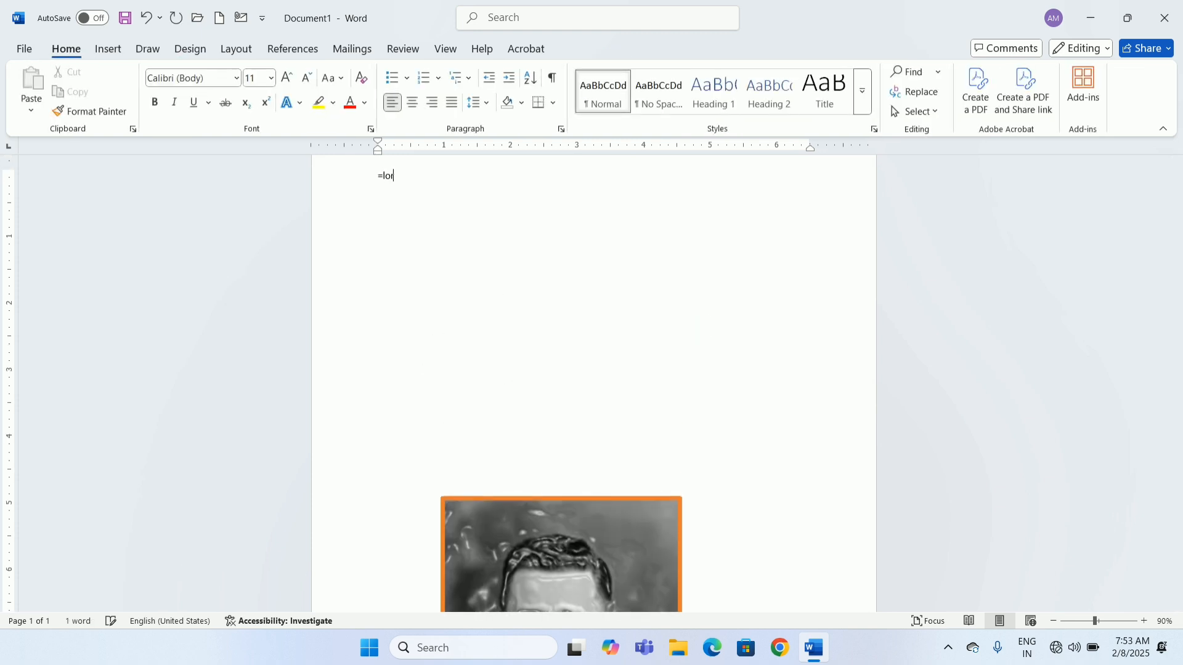
{"action": "type", "text": "em(9"}
{"action": "key", "text": "Return"}
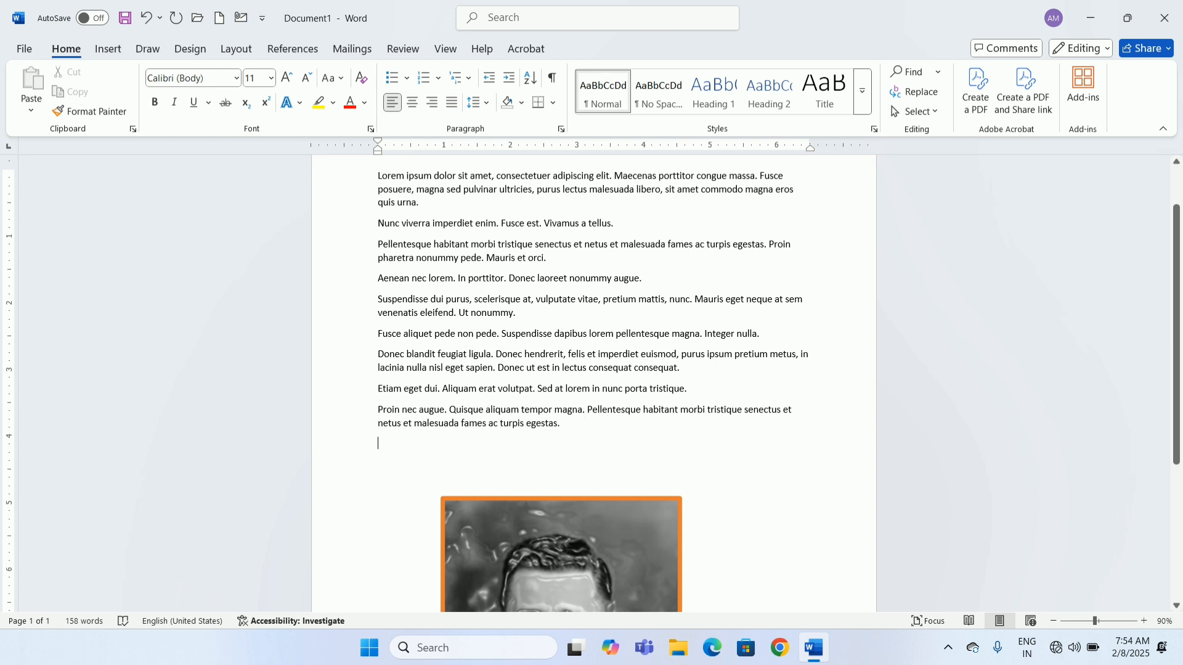
Enlarge all the placeholder paragraphs to a font size of 22.
{"action": "left_click_drag", "start_coordinate": [564, 438], "coordinate": [565, 389]}
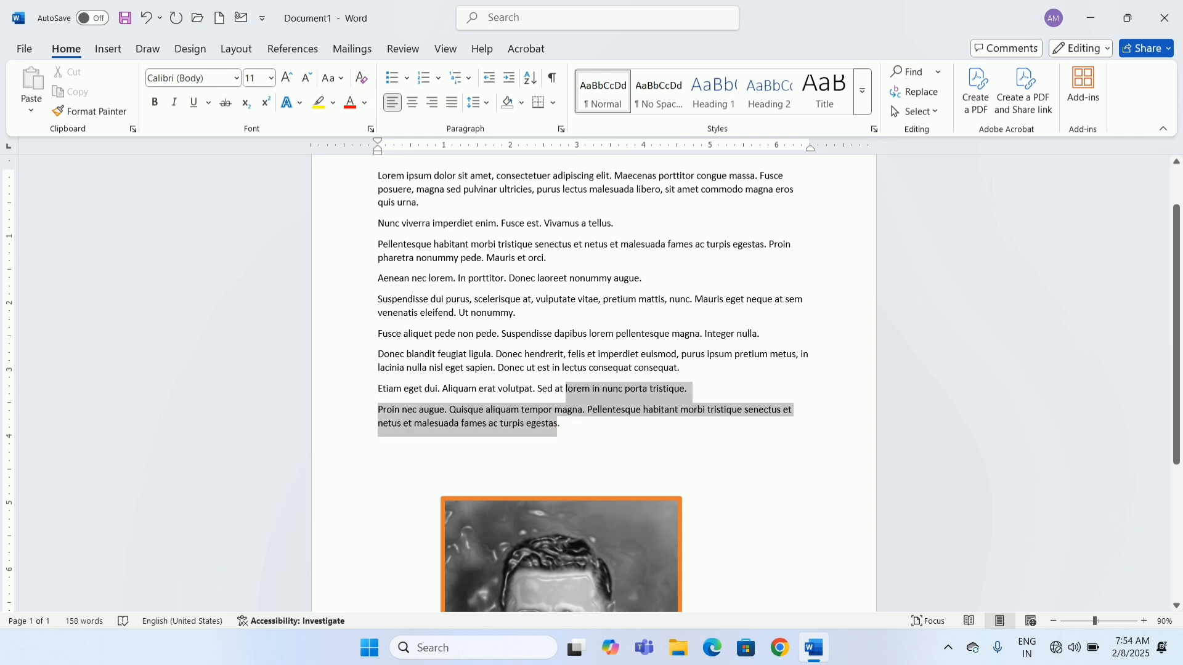
{"action": "left_click_drag", "start_coordinate": [569, 431], "coordinate": [377, 175]}
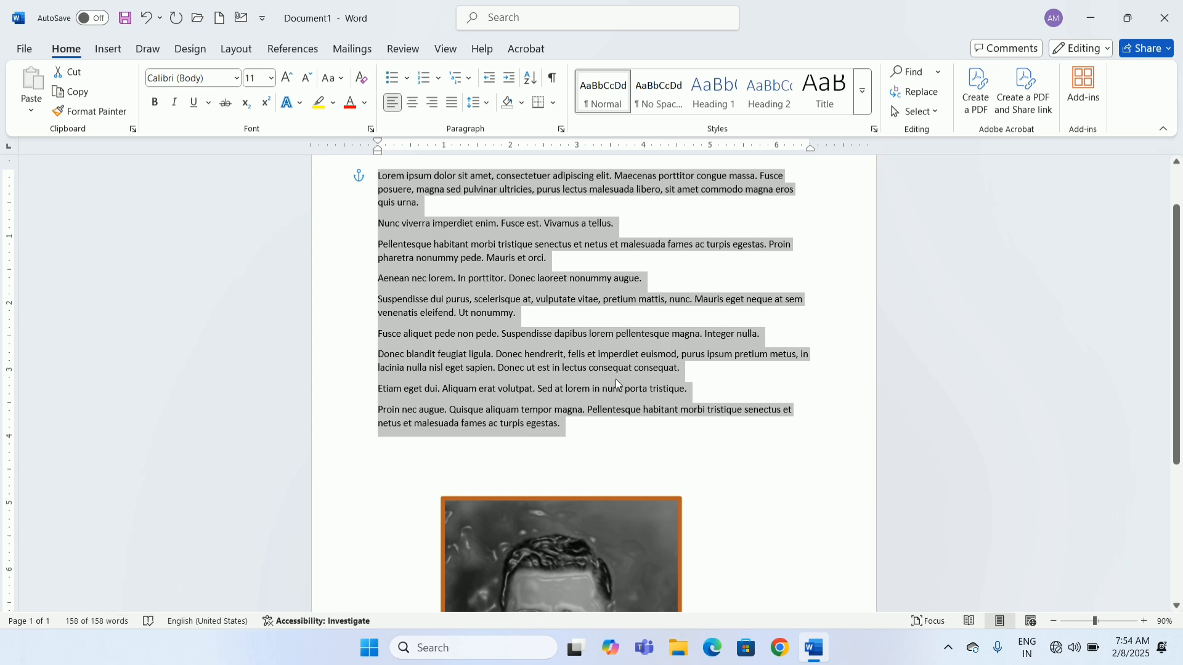
{"action": "key", "text": "ctrl+shift+period"}
{"action": "key", "text": "ctrl+shift+period"}
{"action": "key", "text": "ctrl+shift+period"}
{"action": "key", "text": "ctrl+shift+period"}
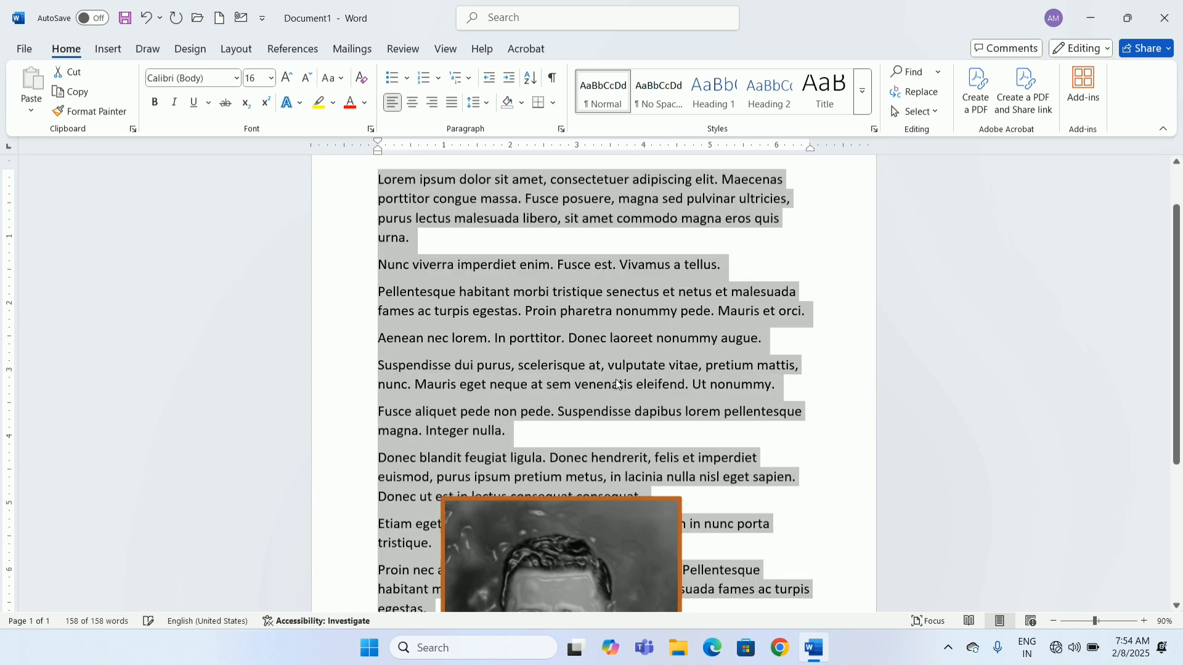
{"action": "key", "text": "ctrl+shift+period"}
{"action": "key", "text": "ctrl+shift+period"}
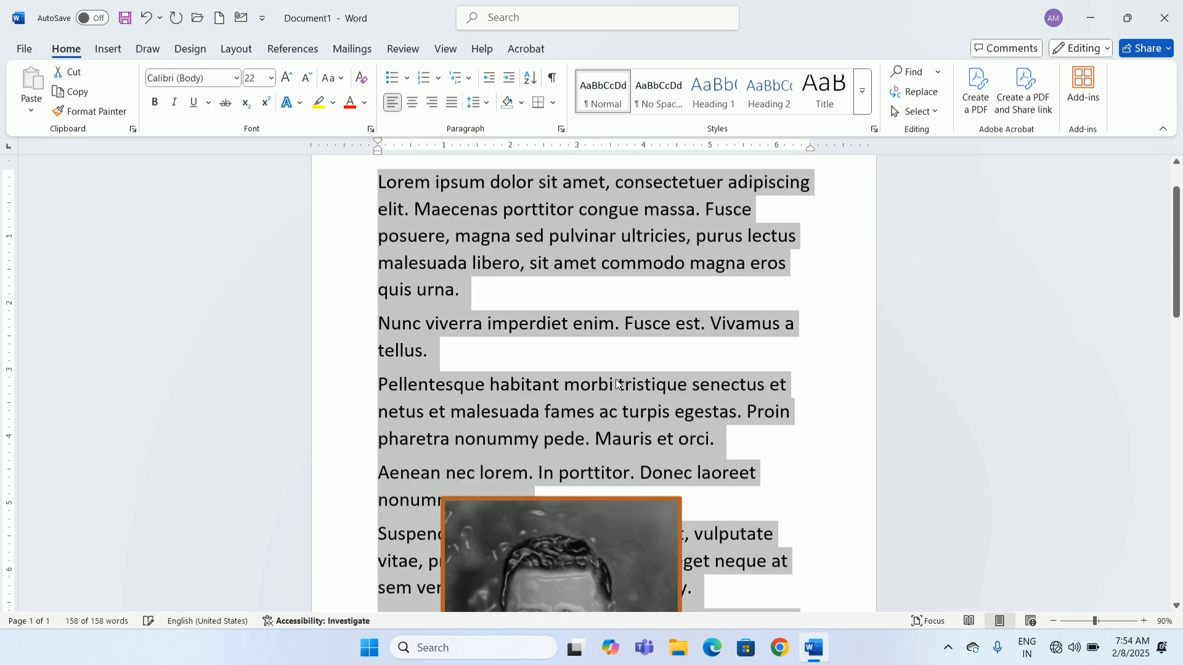
Move the portrait up over the first placeholder paragraphs and shrink it to about 2.22" high by 1.63" wide.
{"action": "left_click", "coordinate": [608, 584]}
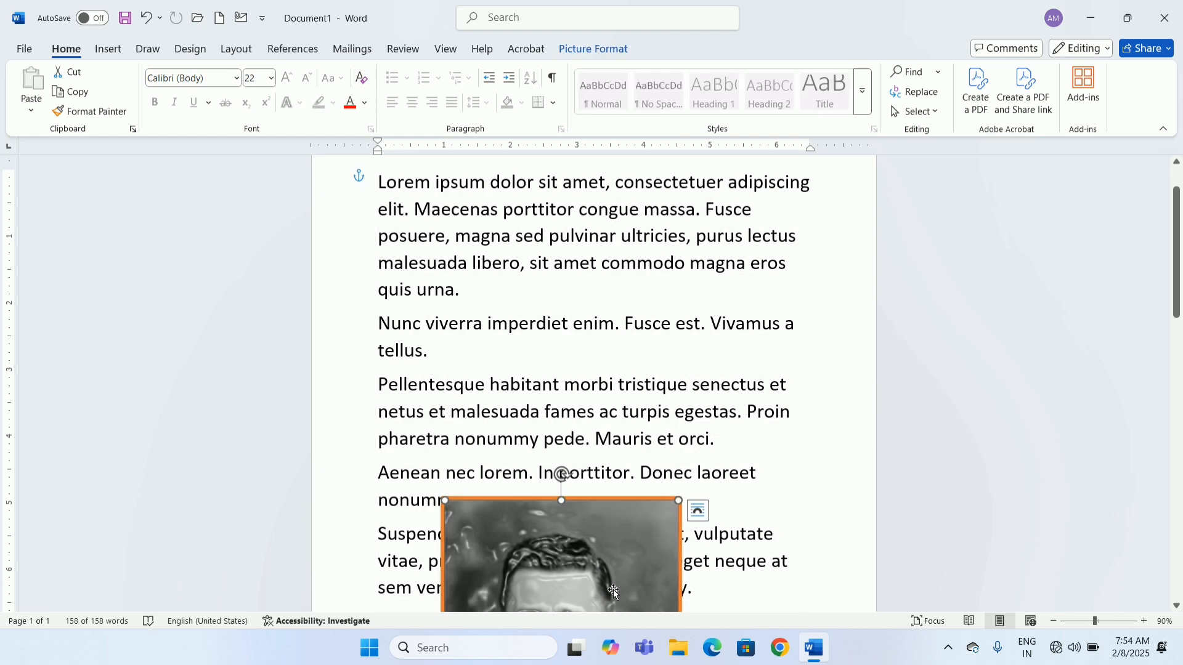
{"action": "left_click_drag", "start_coordinate": [460, 554], "coordinate": [474, 266]}
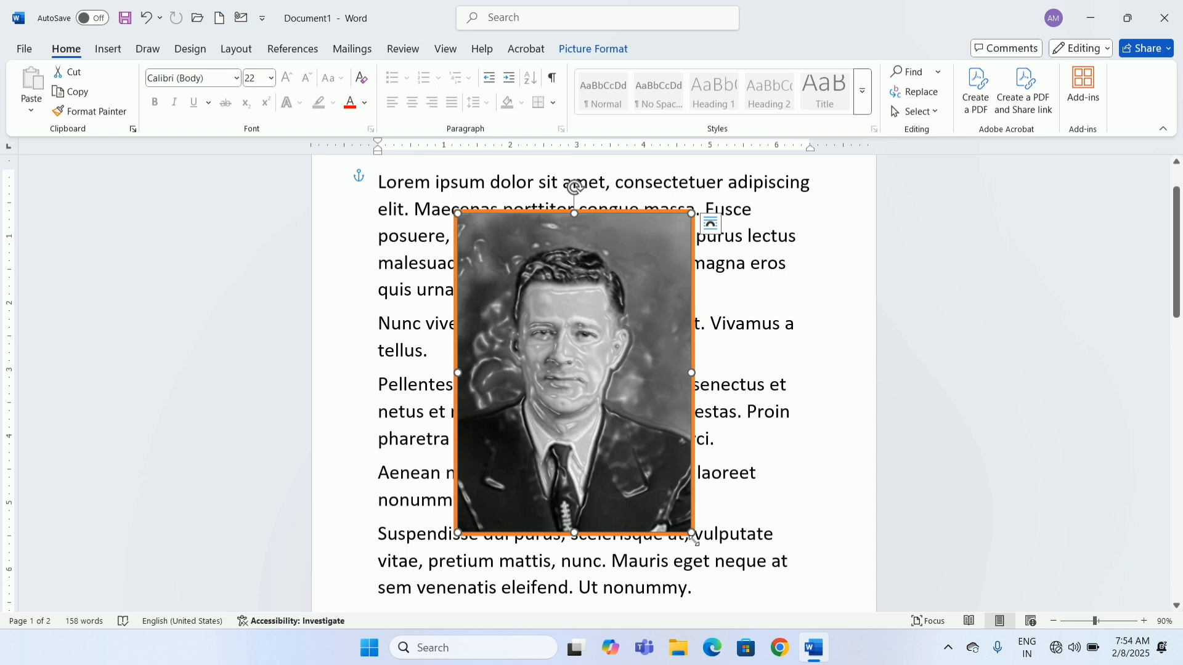
{"action": "left_click_drag", "start_coordinate": [693, 537], "coordinate": [567, 365]}
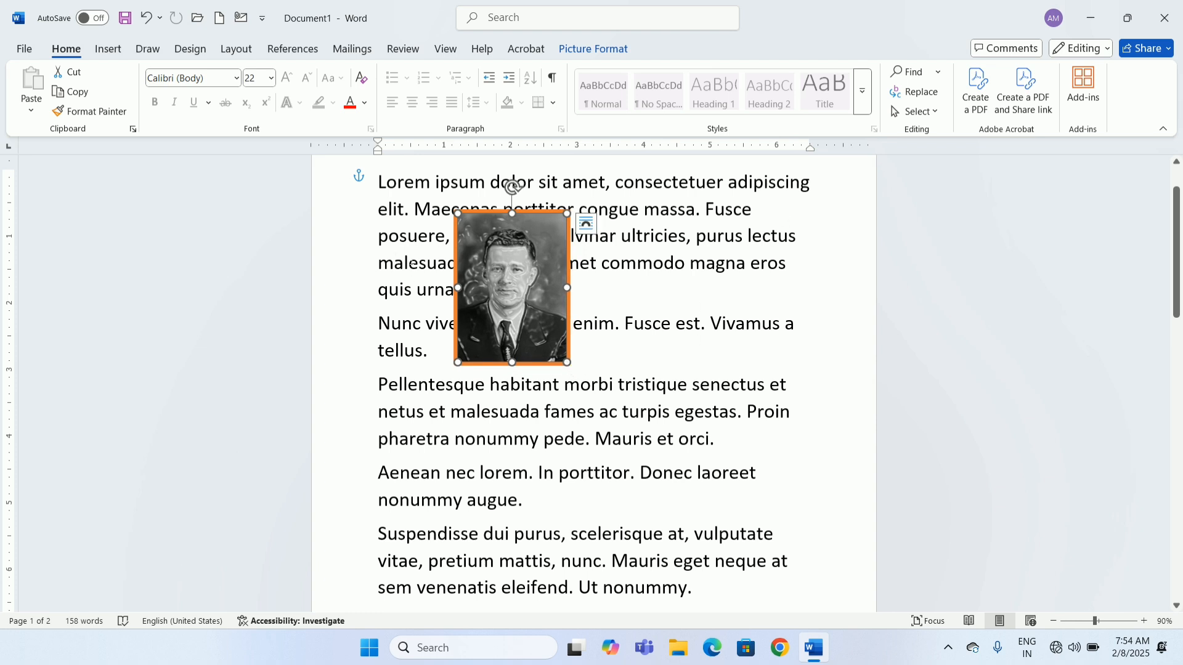
Position the portrait in the page's top-left corner using the preset with text wrapping.
{"action": "left_click", "coordinate": [586, 53]}
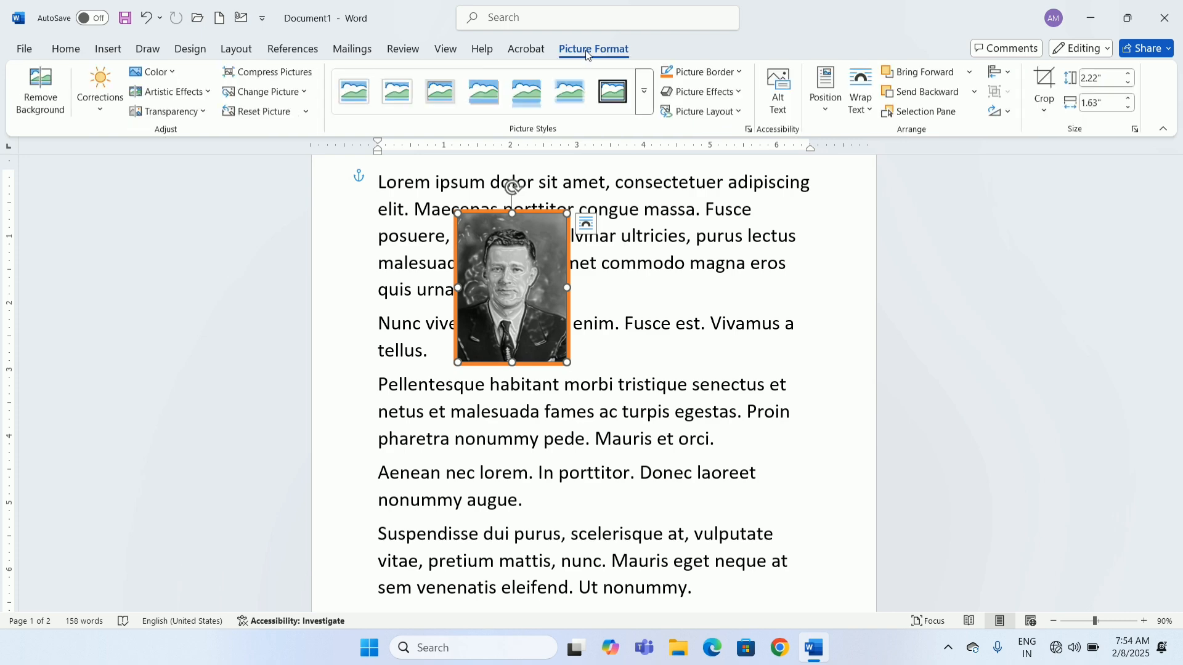
{"action": "left_click", "coordinate": [826, 110]}
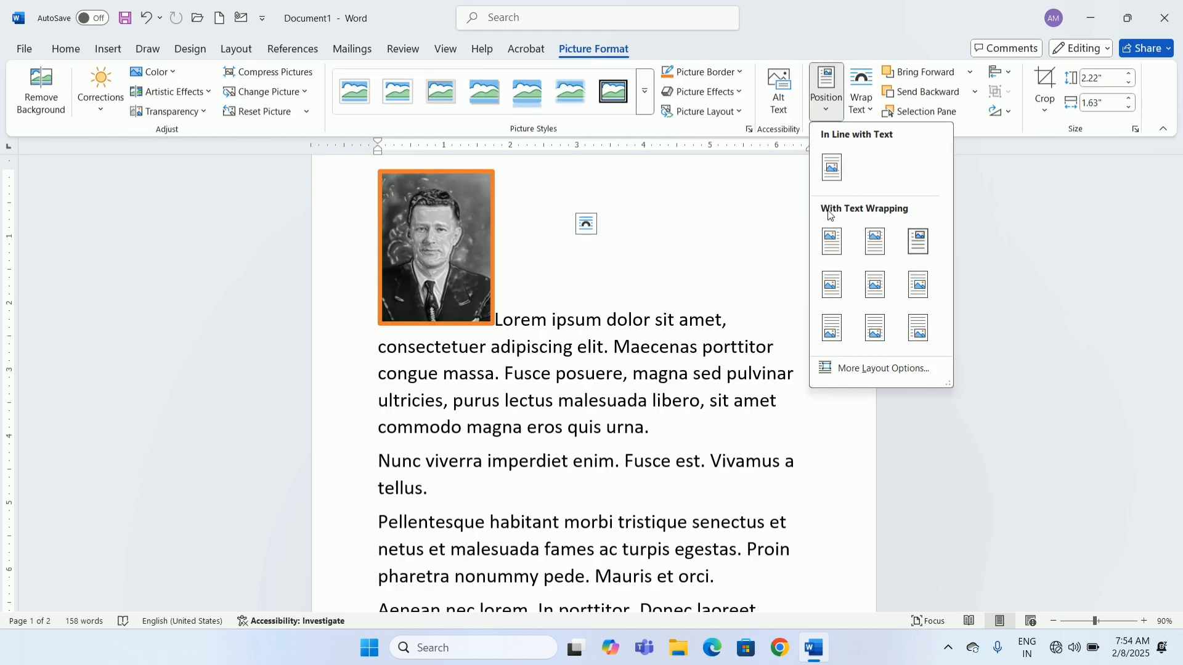
{"action": "left_click", "coordinate": [826, 245]}
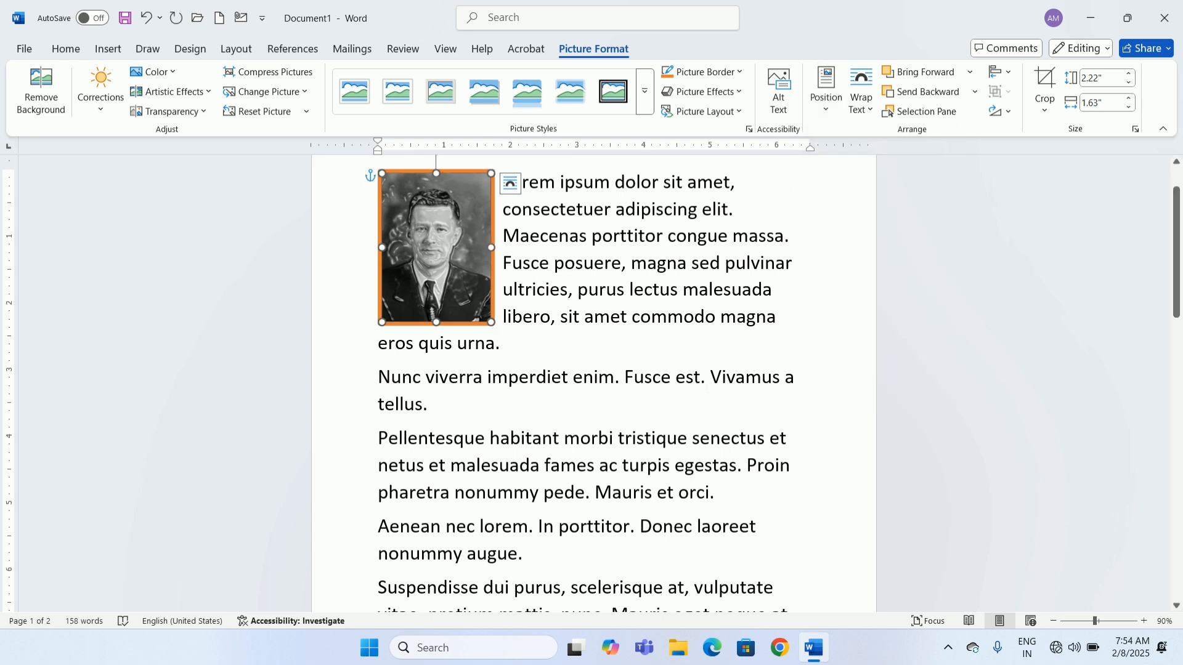
{"action": "left_click", "coordinate": [828, 112]}
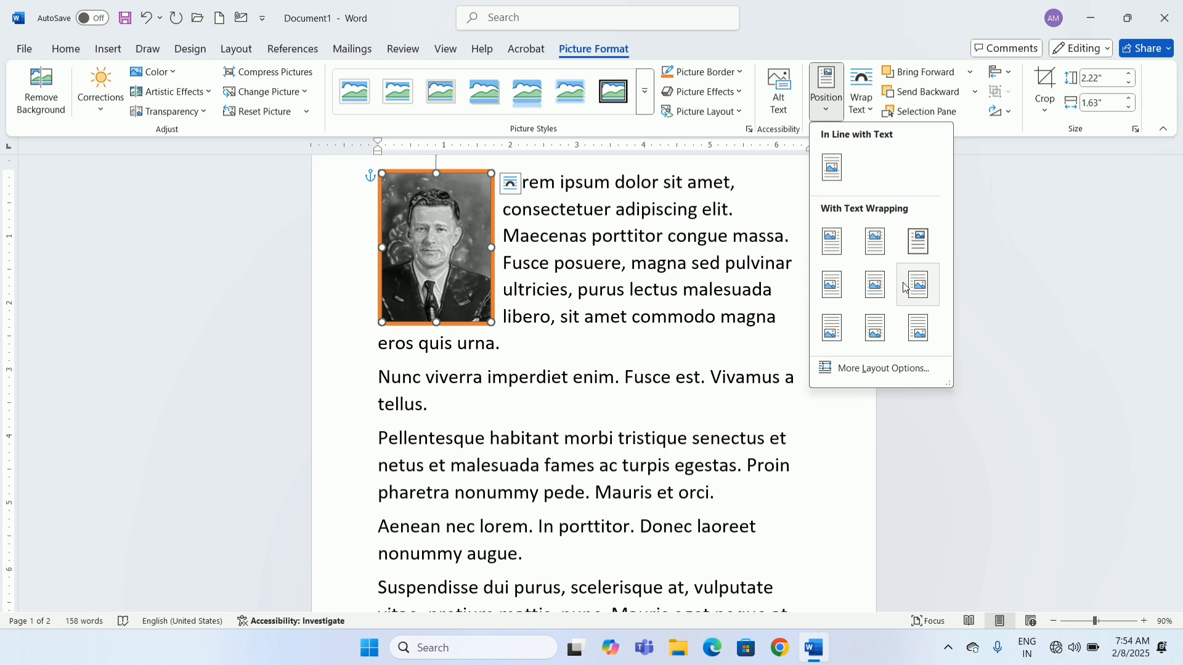
{"action": "left_click", "coordinate": [834, 241]}
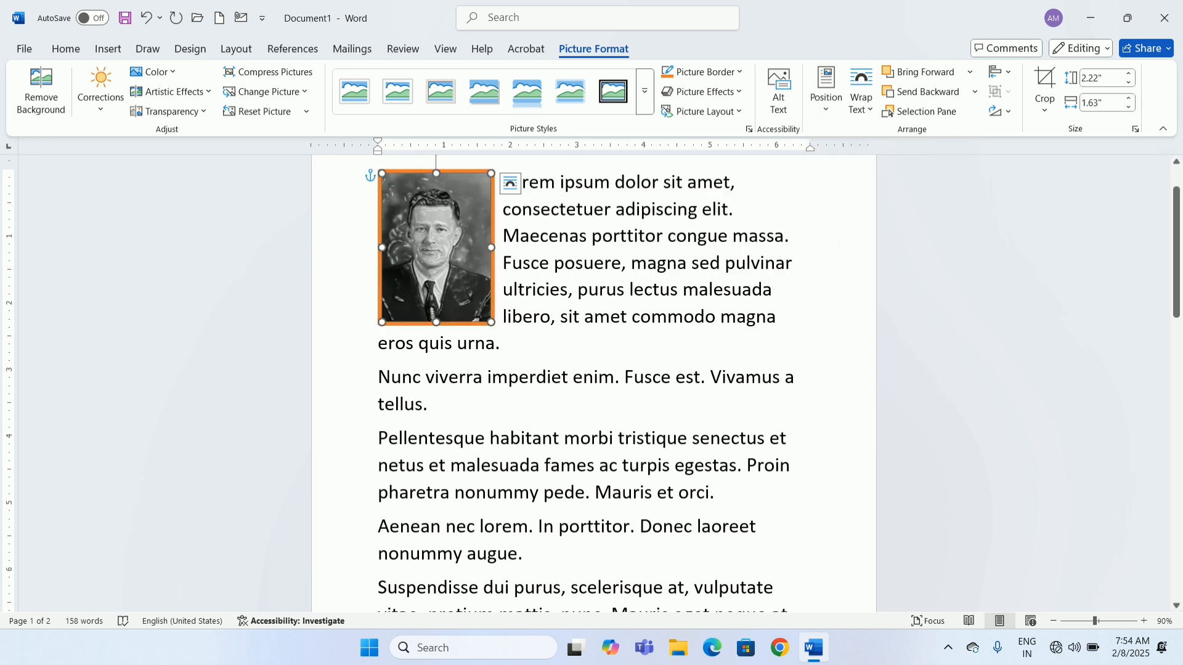
{"action": "left_click", "coordinate": [718, 236]}
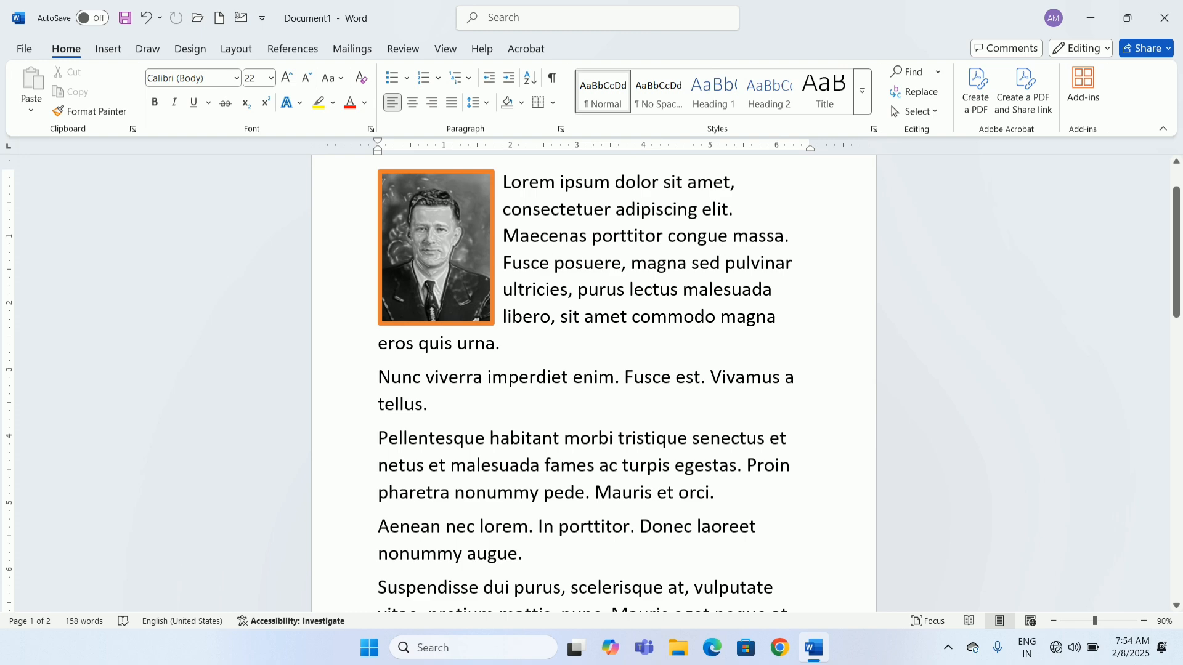
{"action": "left_click", "coordinate": [471, 254]}
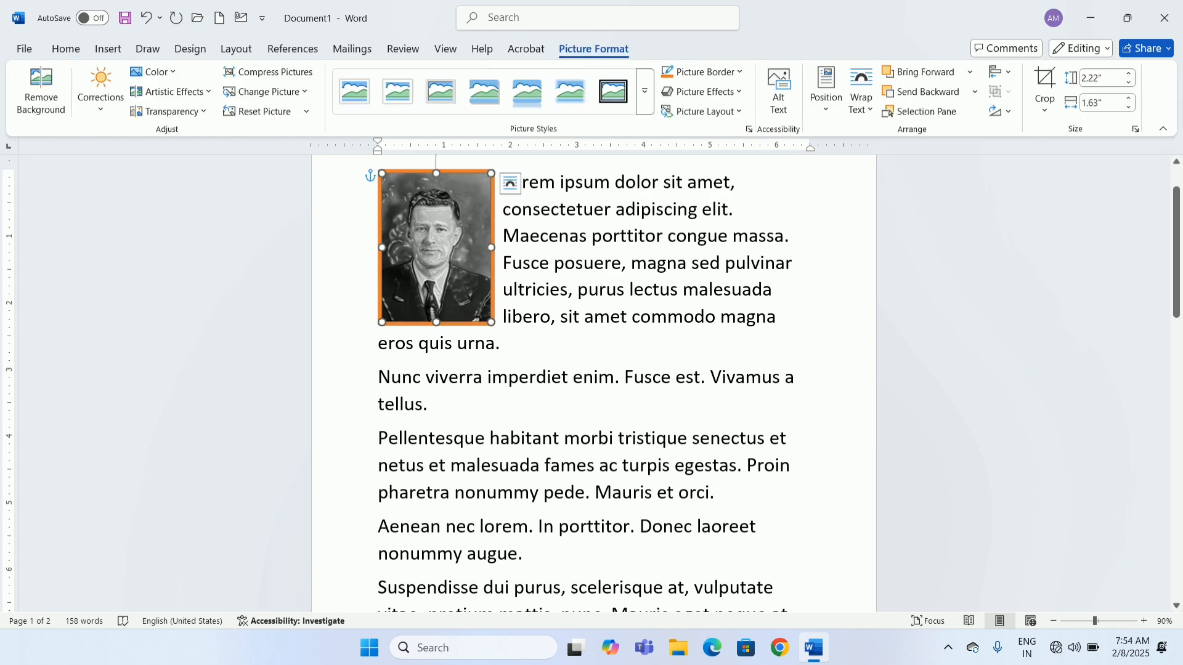
Insert the picture "WhatsApp Image 2024-08-22 at 7.25.16 AM" from the Downloads folder into the first paragraph.
{"action": "left_click", "coordinate": [571, 237]}
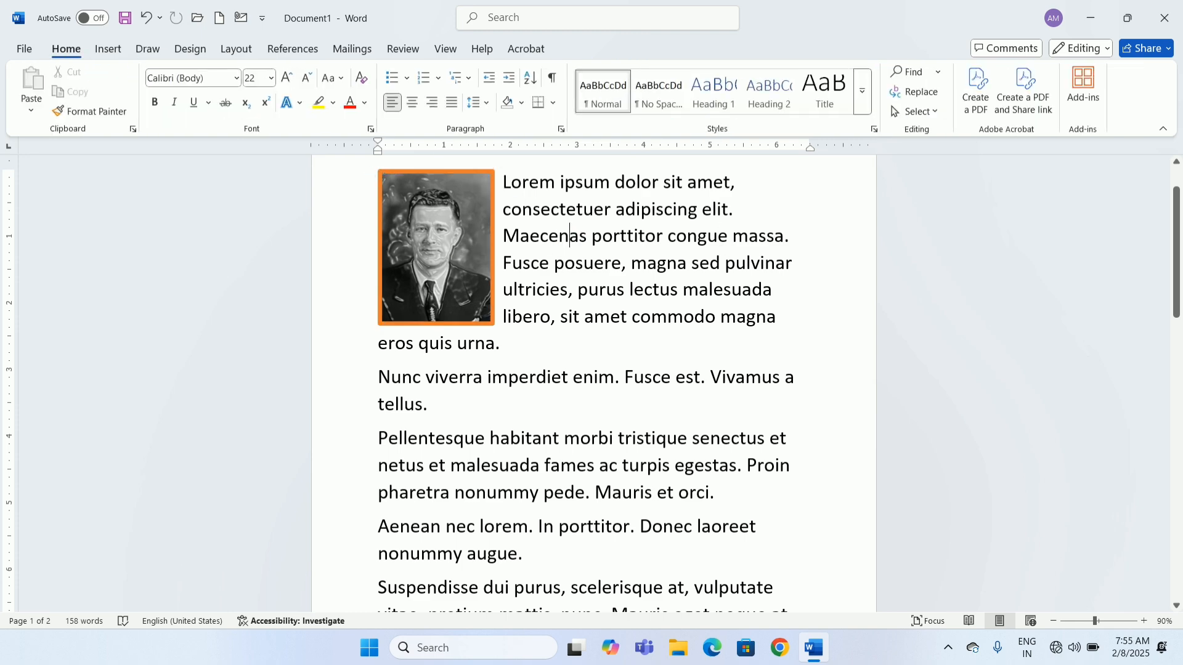
{"action": "left_click", "coordinate": [113, 57]}
{"action": "left_click", "coordinate": [190, 105]}
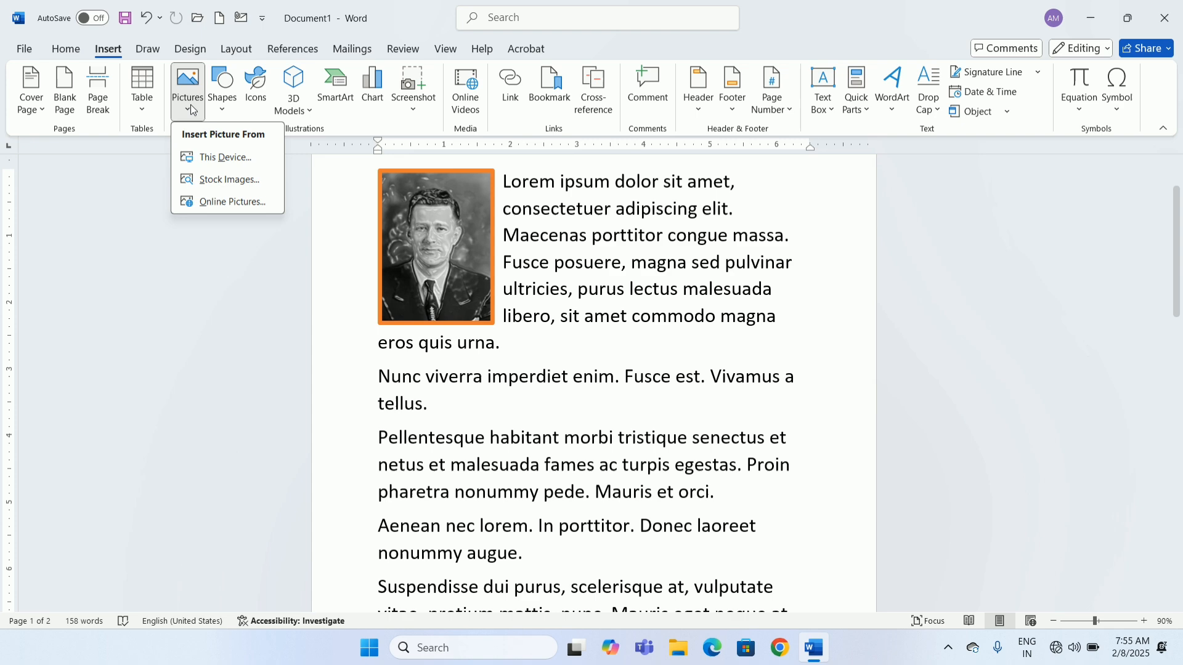
{"action": "left_click", "coordinate": [223, 159]}
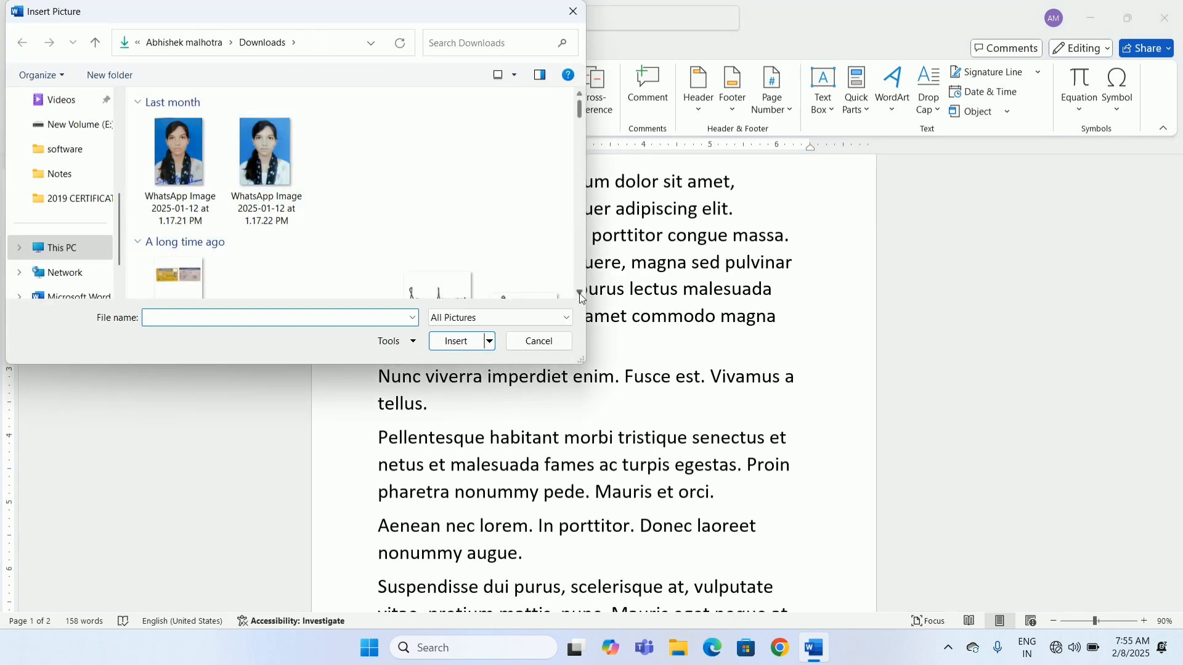
{"action": "left_click_drag", "start_coordinate": [579, 293], "coordinate": [579, 293]}
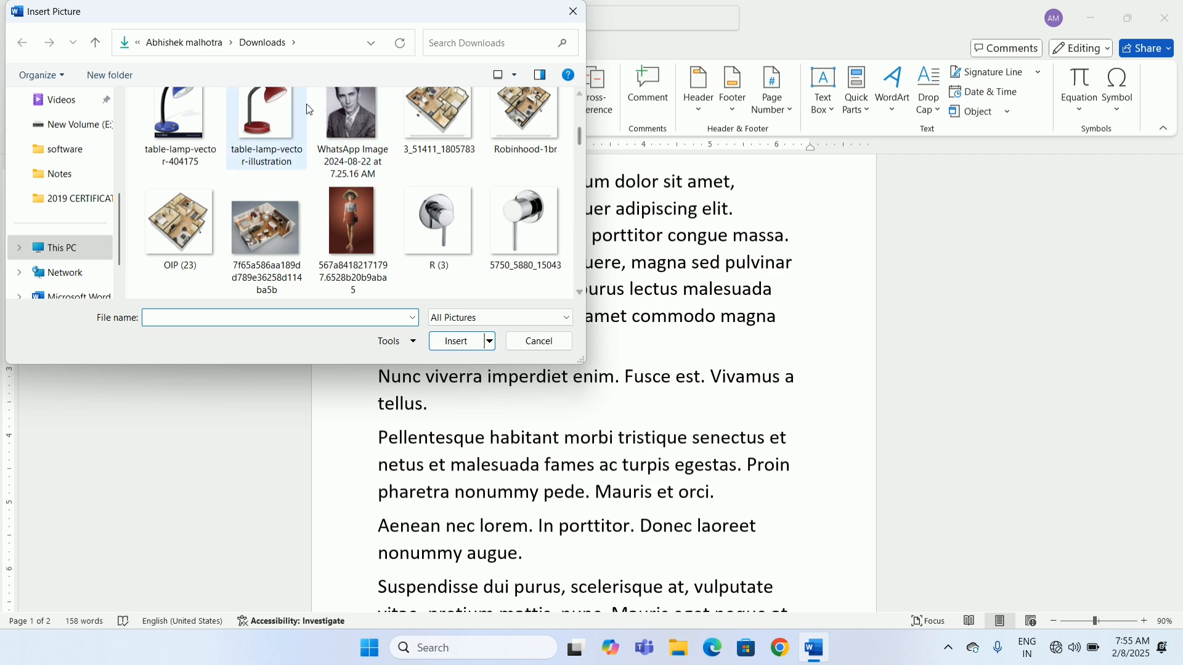
{"action": "left_click", "coordinate": [347, 120]}
{"action": "left_click", "coordinate": [470, 343]}
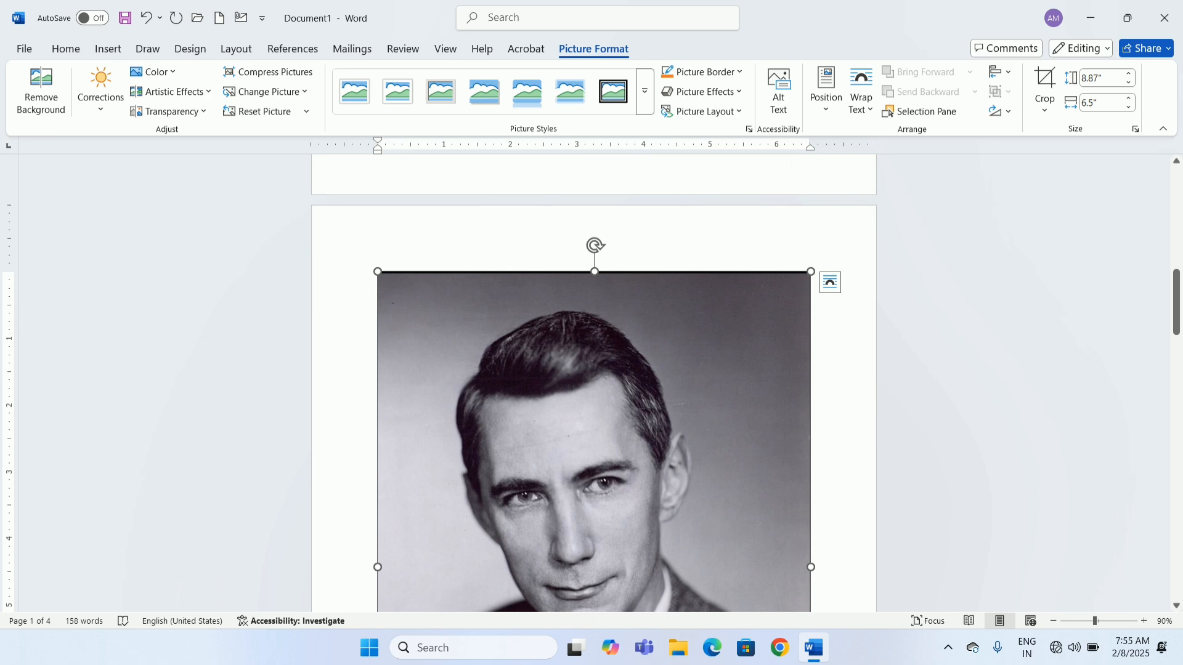
Set the newly inserted portrait's text wrapping to In Front of Text.
{"action": "left_click", "coordinate": [867, 110]}
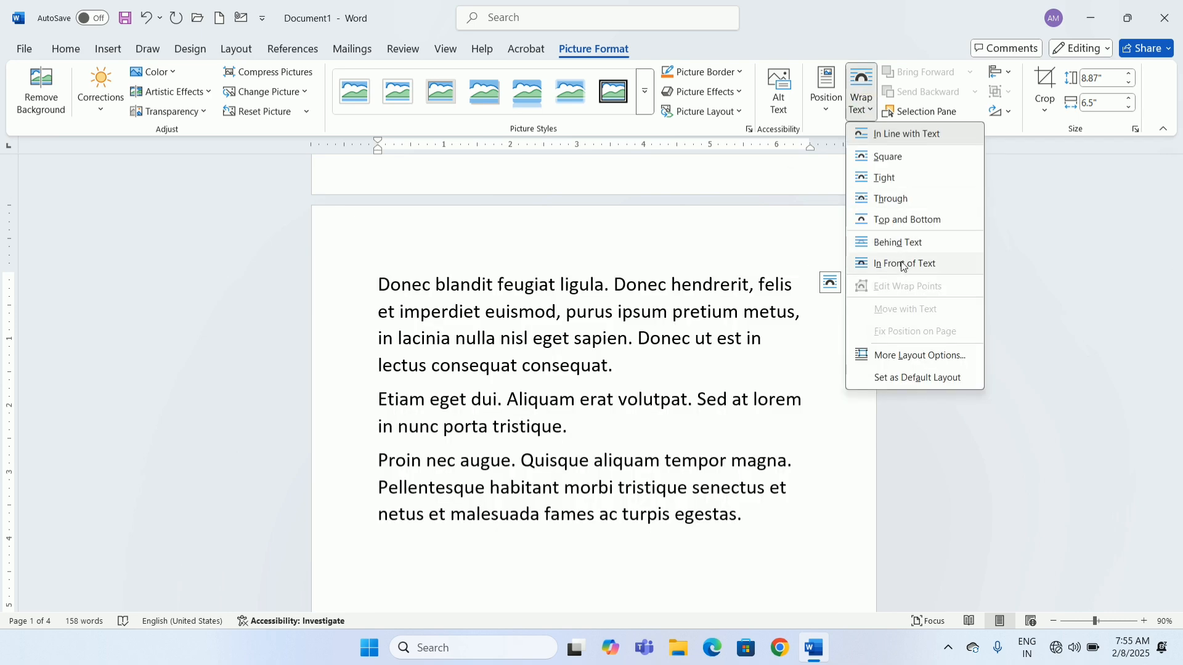
{"action": "left_click", "coordinate": [903, 265]}
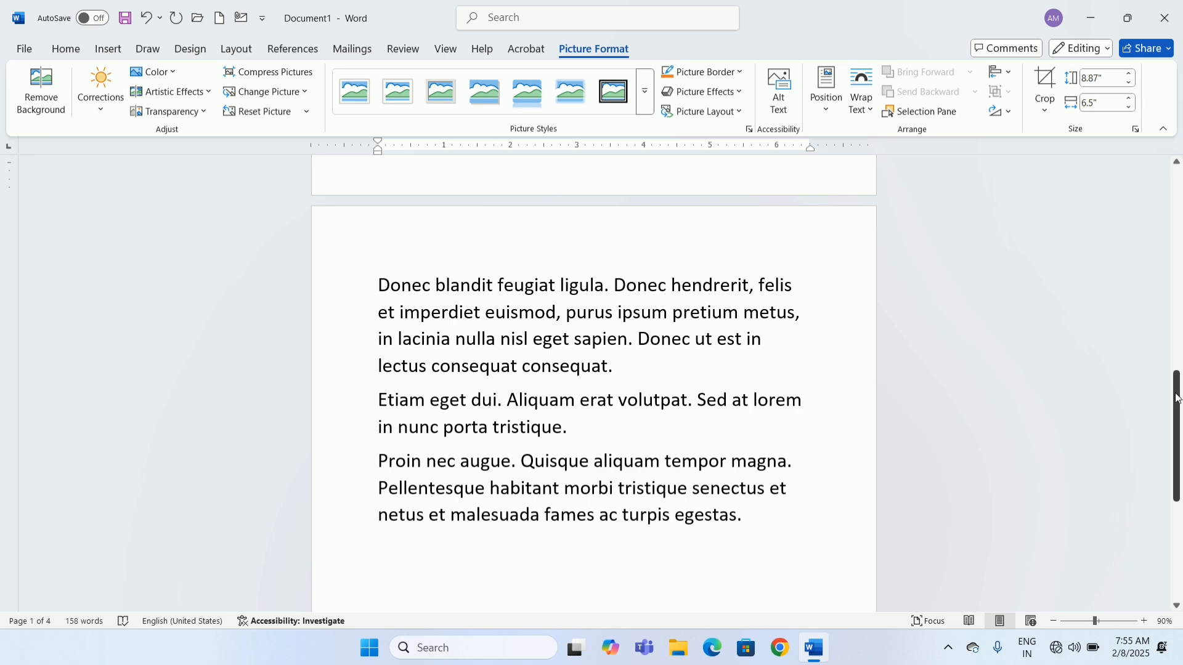
{"action": "left_click_drag", "start_coordinate": [1177, 397], "coordinate": [1166, 220]}
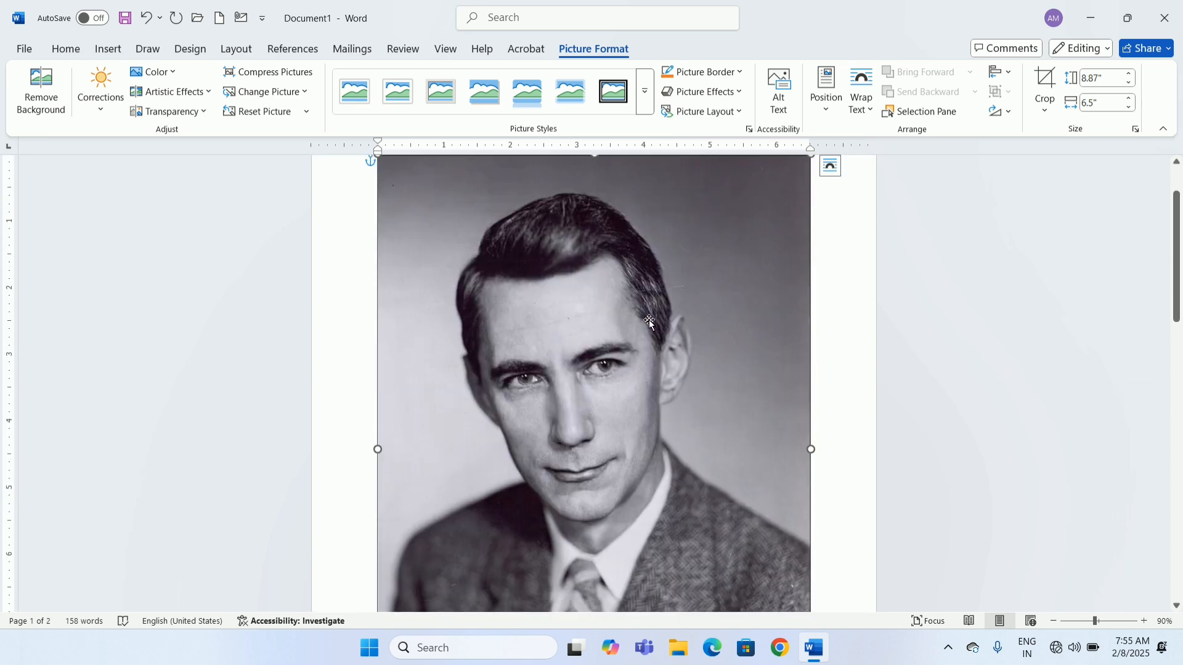
Shrink the new portrait and move it to the top of the first page, partly overlapping the bordered portrait.
{"action": "left_click_drag", "start_coordinate": [489, 269], "coordinate": [489, 302]}
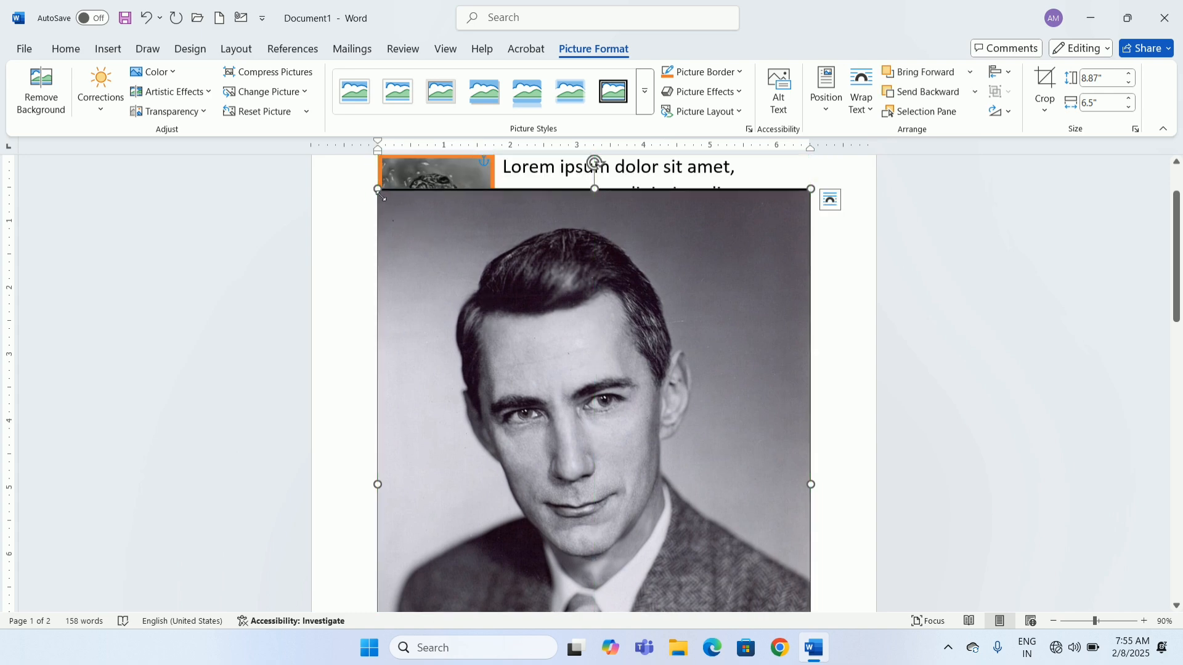
{"action": "left_click_drag", "start_coordinate": [378, 189], "coordinate": [602, 496]}
{"action": "scroll", "coordinate": [704, 391], "scroll_direction": "down", "scroll_amount": 4}
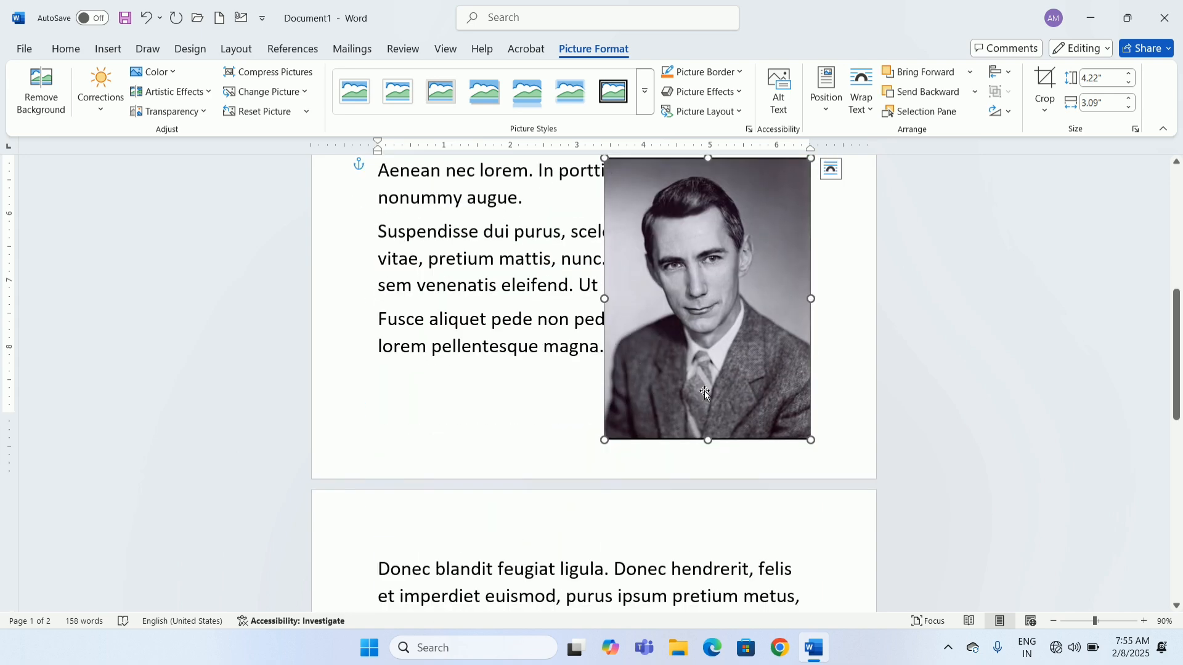
{"action": "left_click_drag", "start_coordinate": [704, 390], "coordinate": [693, 209]}
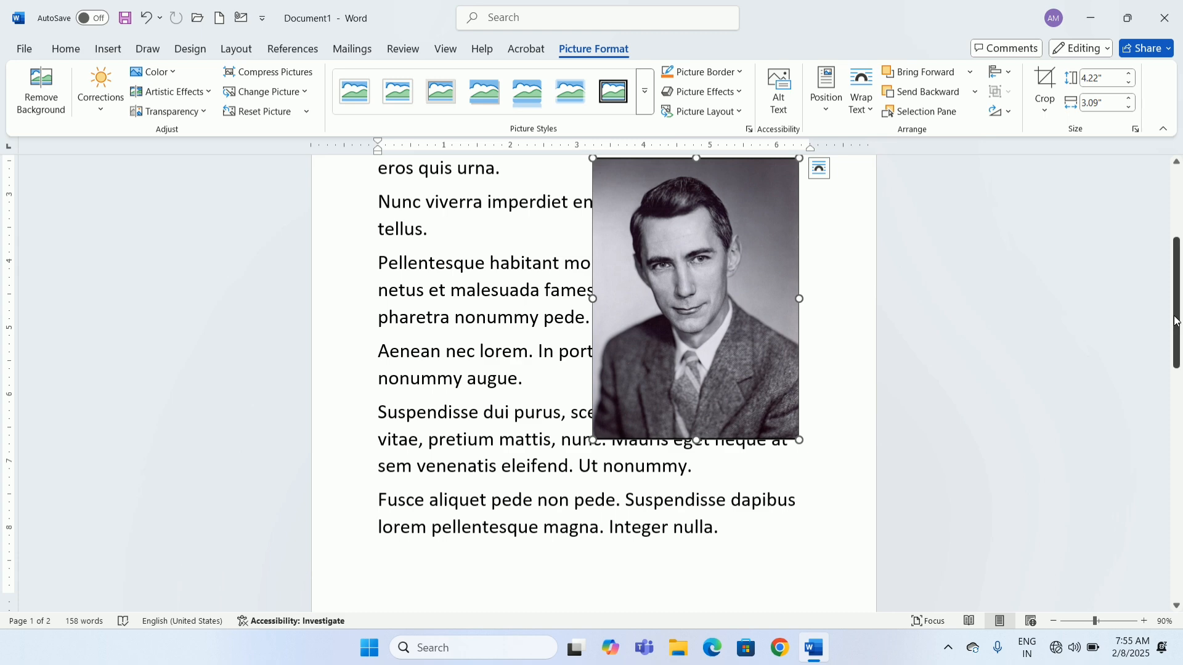
{"action": "left_click_drag", "start_coordinate": [1179, 315], "coordinate": [1180, 194]}
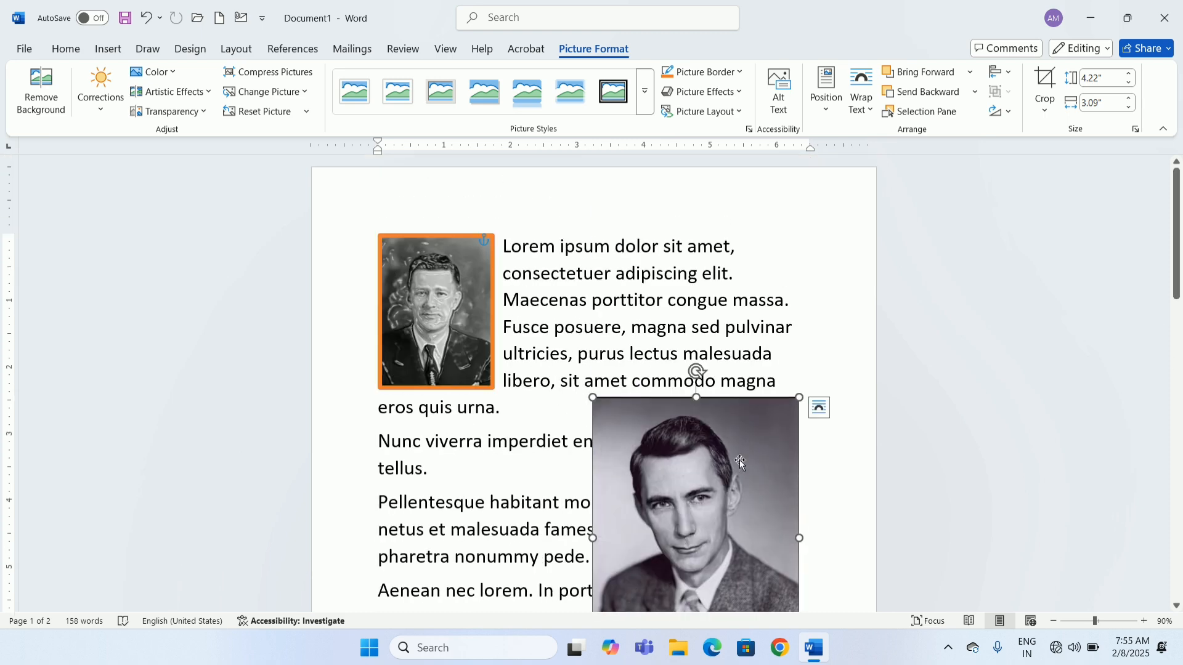
{"action": "left_click_drag", "start_coordinate": [732, 473], "coordinate": [599, 310]}
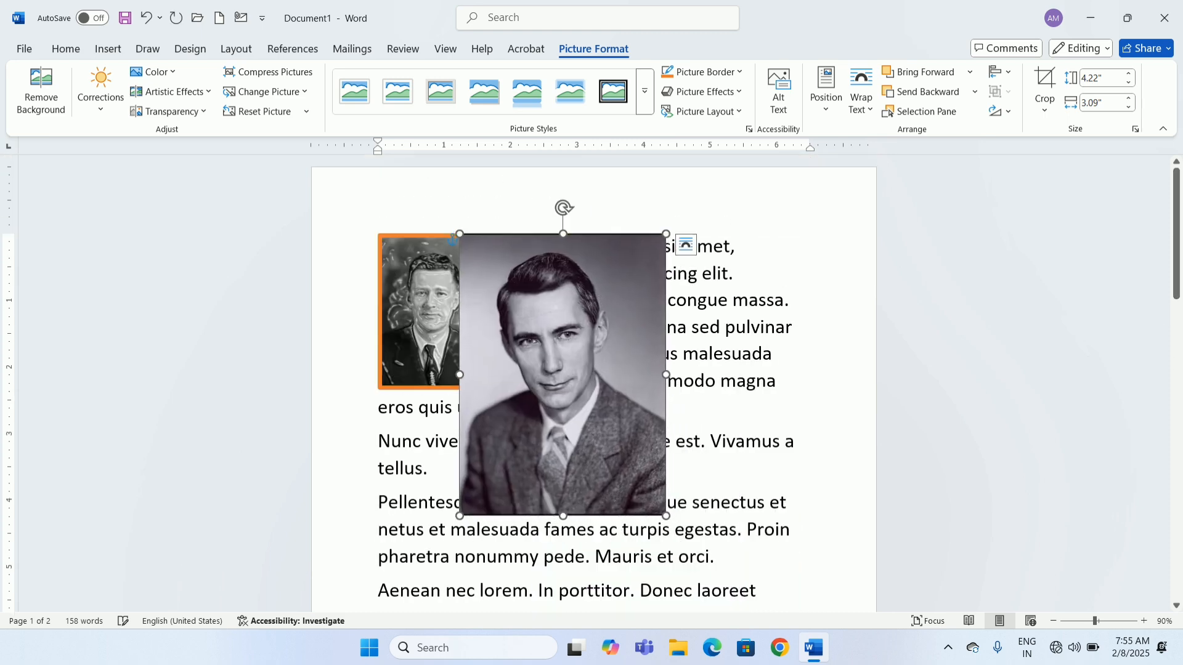
{"action": "left_click_drag", "start_coordinate": [666, 516], "coordinate": [583, 402]}
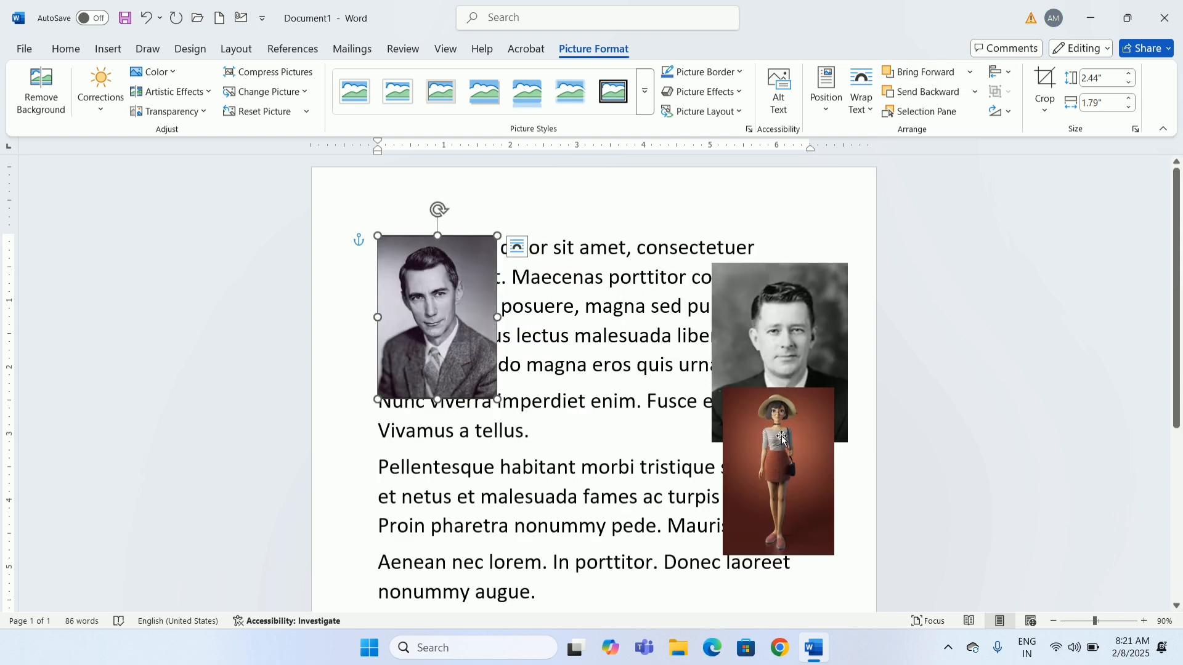
Bring the right-hand man's portrait forward over the overlapping woman figure picture and send it backward again.
{"action": "left_click", "coordinate": [782, 435]}
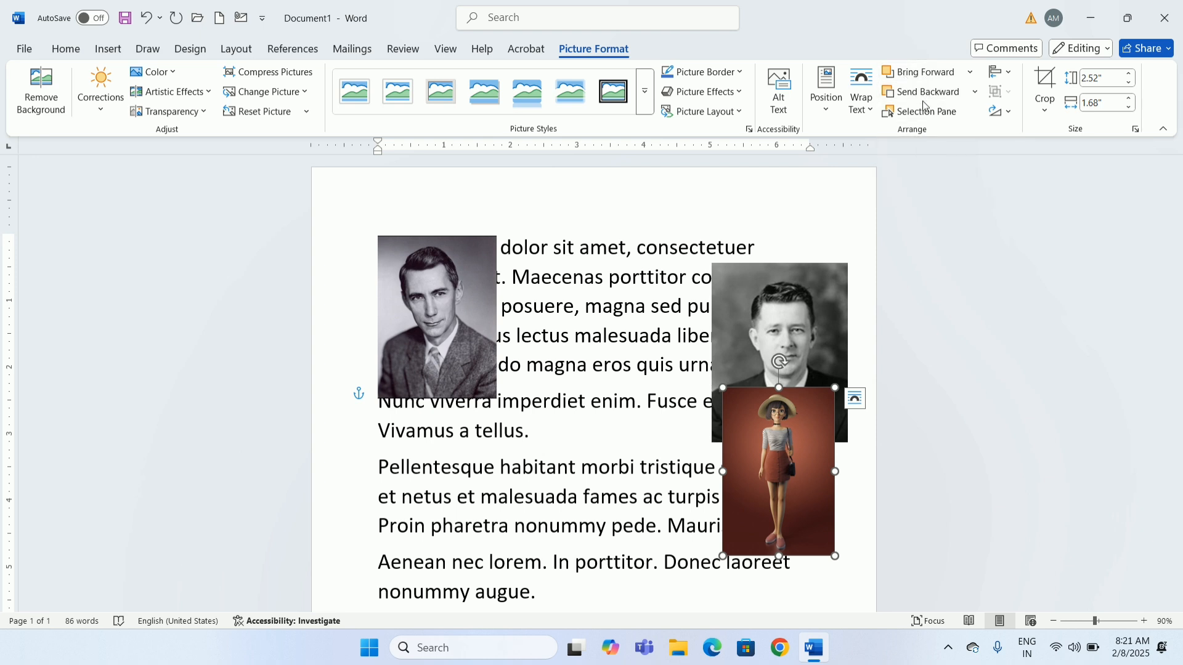
{"action": "left_click", "coordinate": [814, 335]}
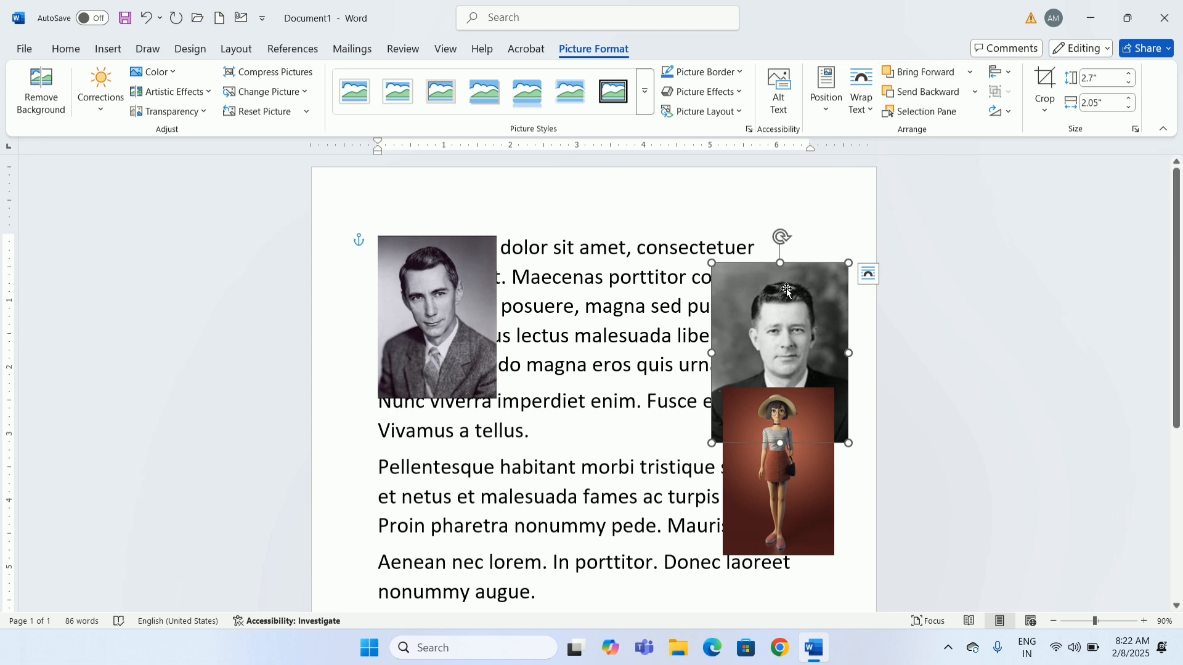
{"action": "left_click", "coordinate": [912, 78]}
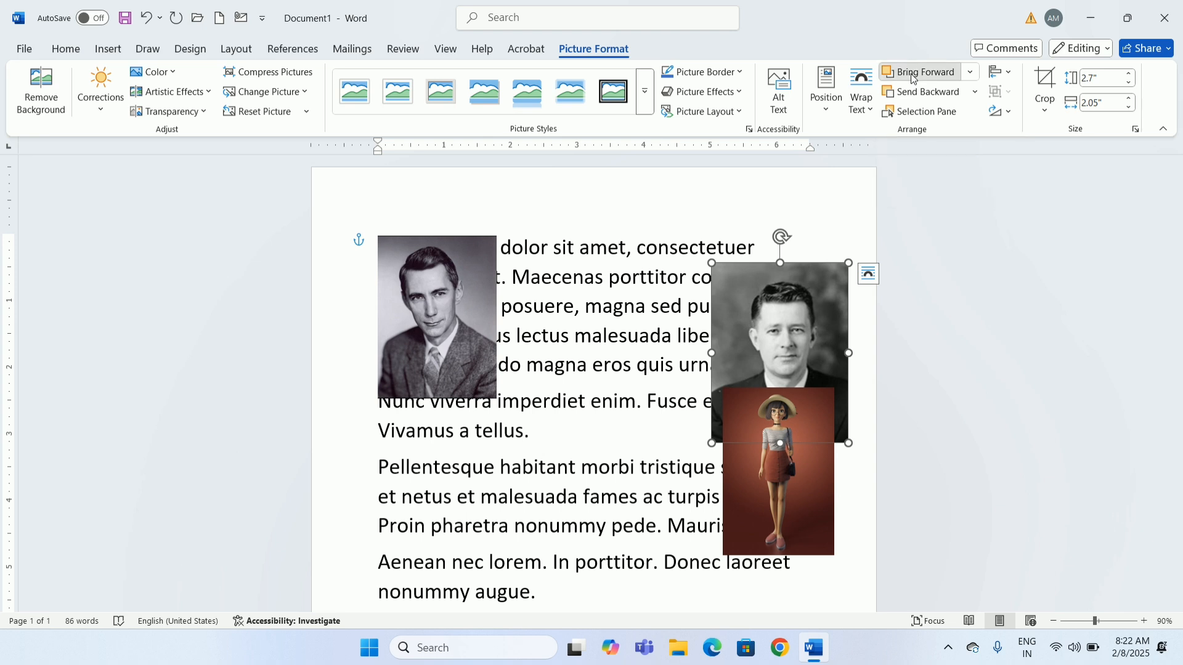
{"action": "left_click", "coordinate": [913, 79]}
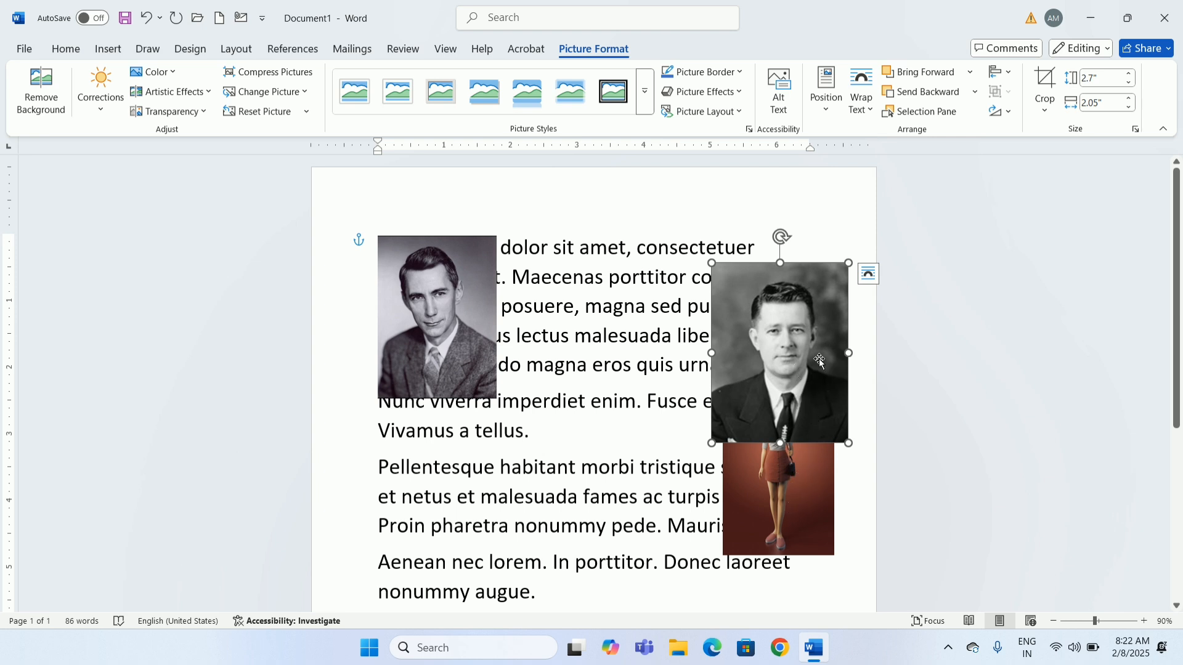
{"action": "left_click", "coordinate": [929, 101]}
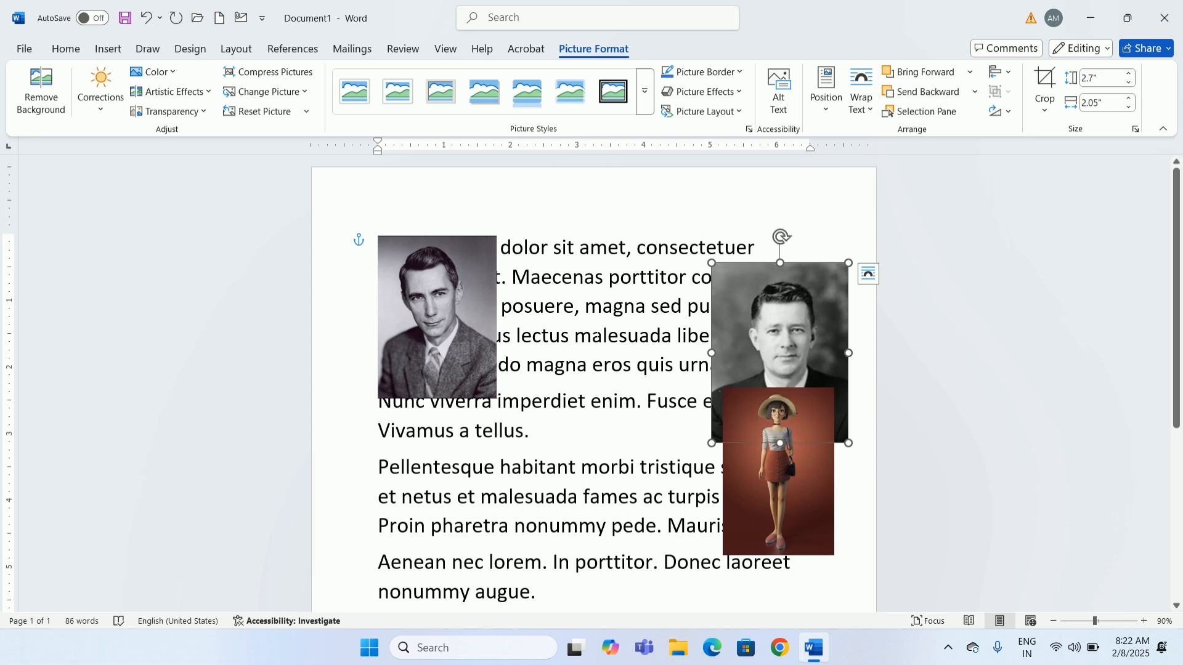
Move the left-hand portrait onto the two overlapping pictures beside the text and bring it to the front.
{"action": "left_click", "coordinate": [499, 321]}
{"action": "left_click_drag", "start_coordinate": [451, 320], "coordinate": [784, 420]}
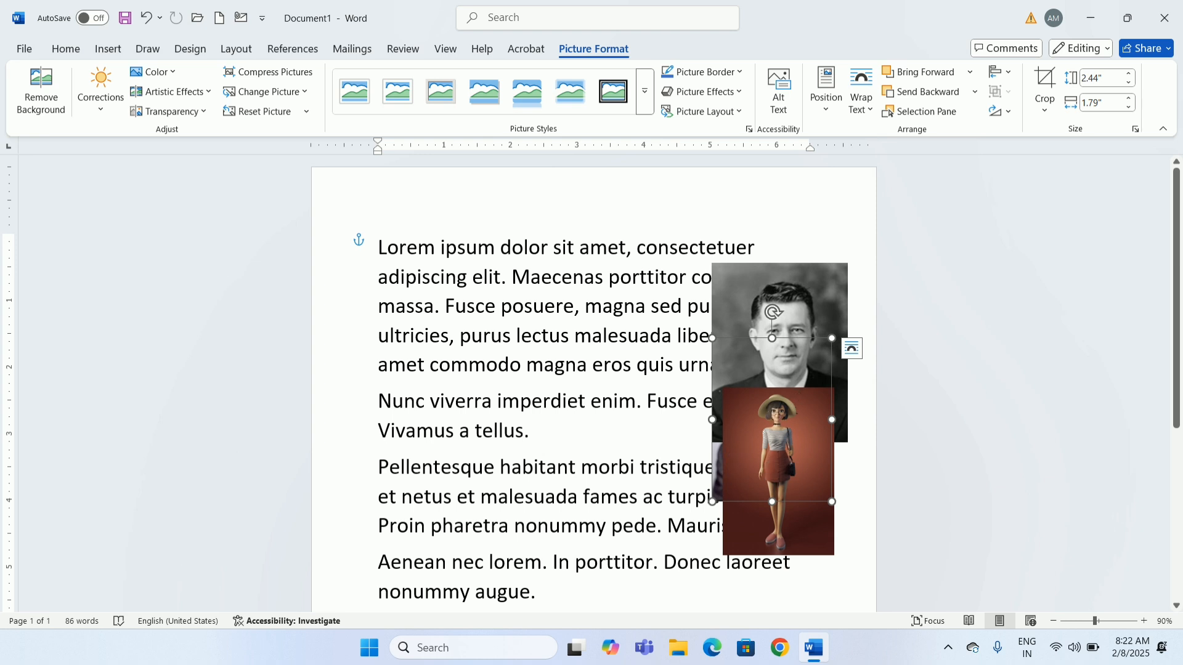
{"action": "left_click", "coordinate": [970, 72]}
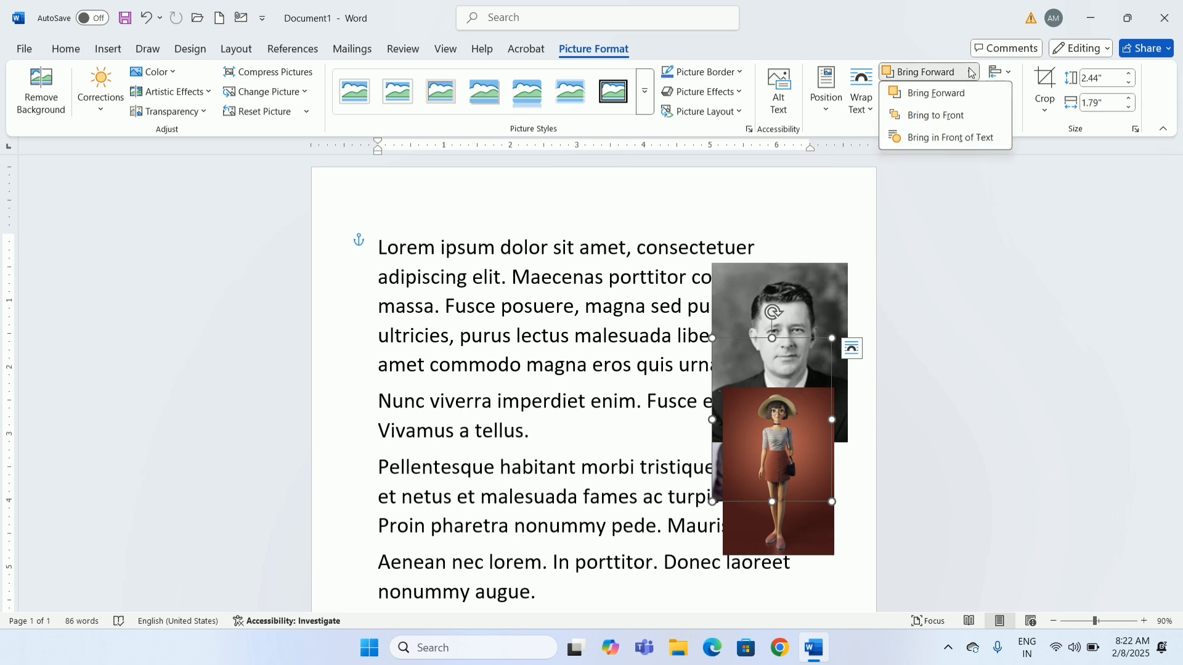
{"action": "left_click", "coordinate": [943, 121]}
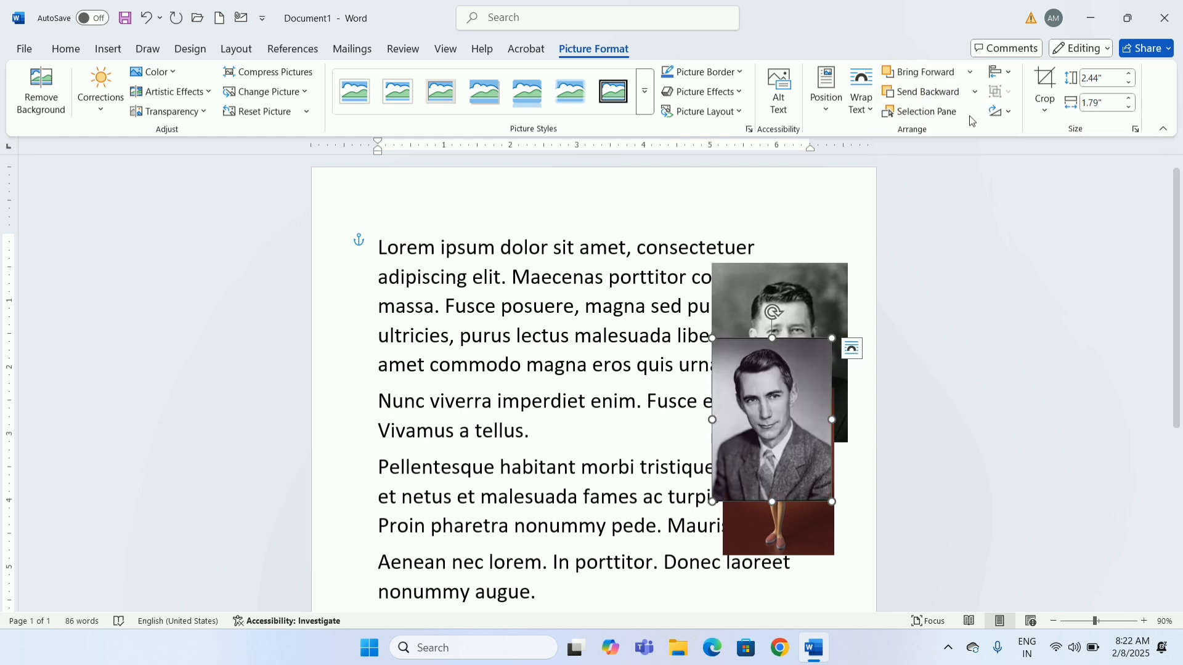
Send the moved portrait backward two levels, behind the woman figure picture and the other portrait.
{"action": "left_click", "coordinate": [974, 94]}
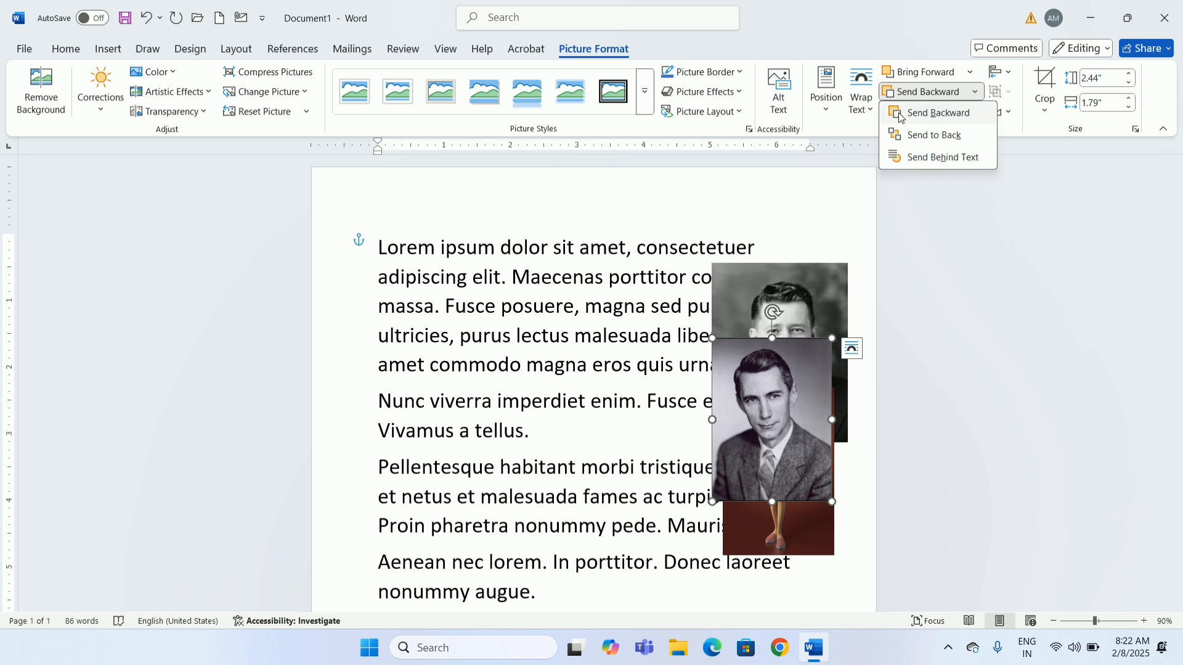
{"action": "left_click", "coordinate": [937, 114]}
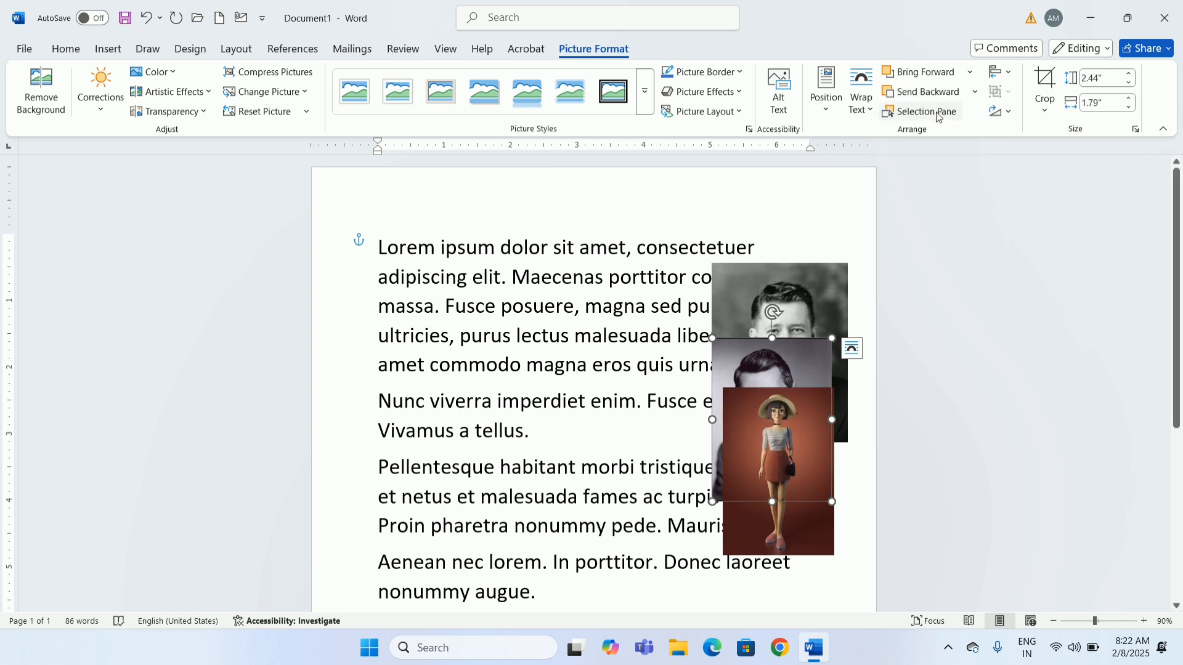
{"action": "left_click", "coordinate": [946, 97]}
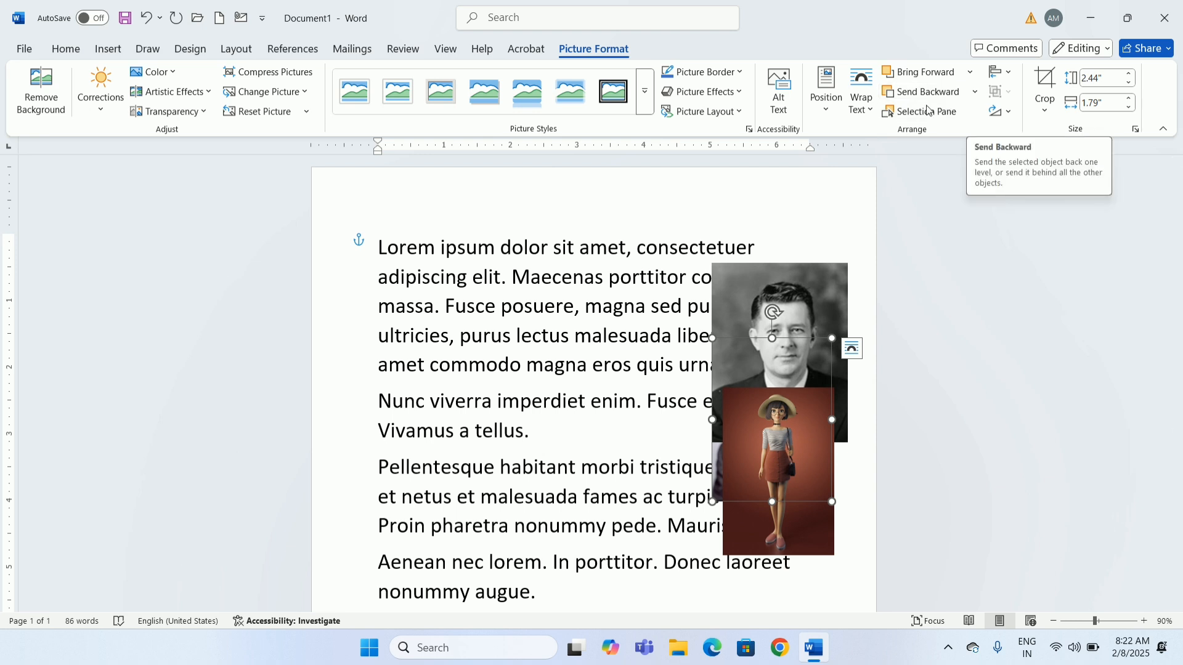
Move the woman figure picture off the portraits onto the opening paragraph and send it behind the text.
{"action": "left_click", "coordinate": [974, 92]}
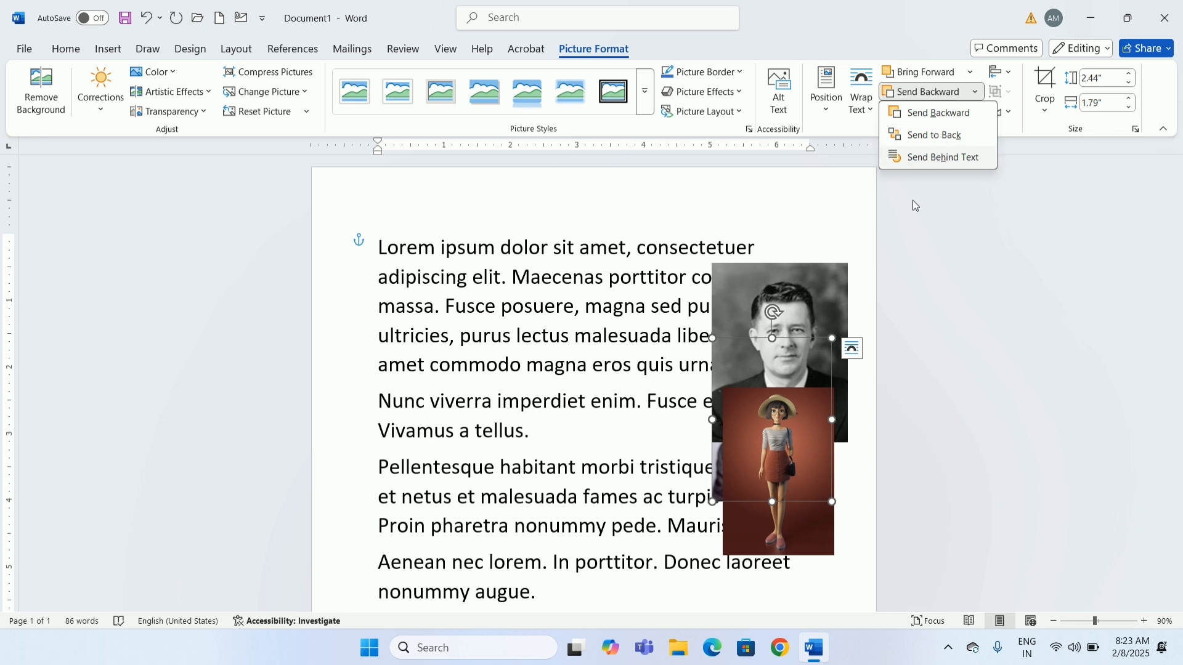
{"action": "left_click", "coordinate": [815, 458]}
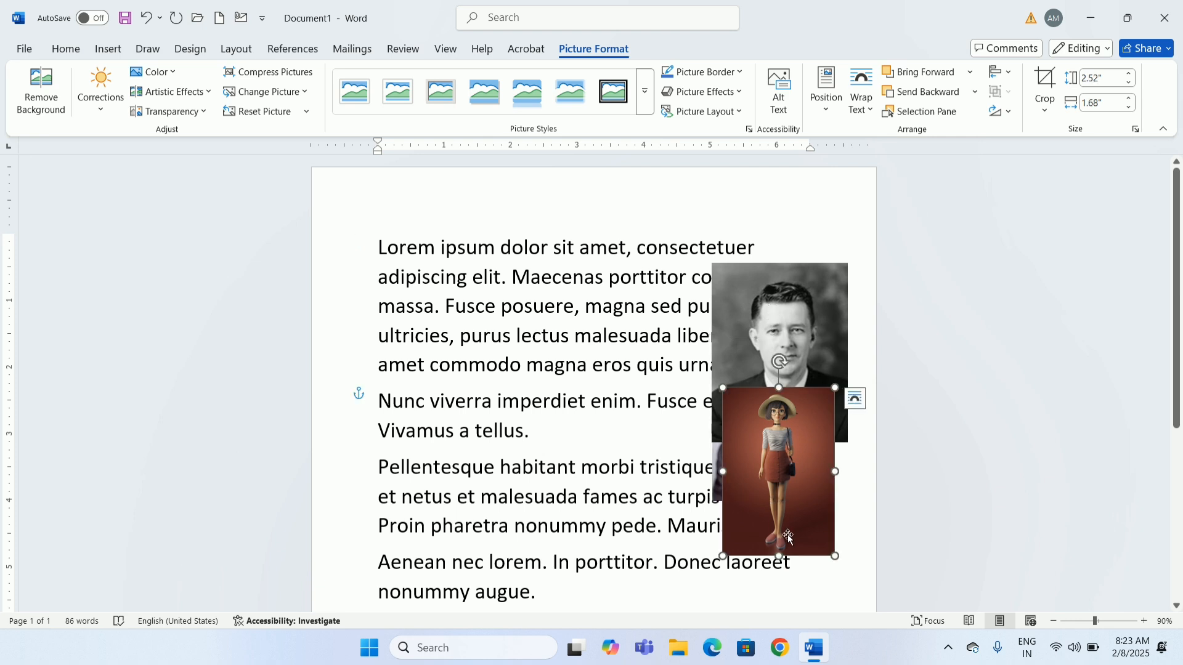
{"action": "left_click_drag", "start_coordinate": [780, 533], "coordinate": [571, 408]}
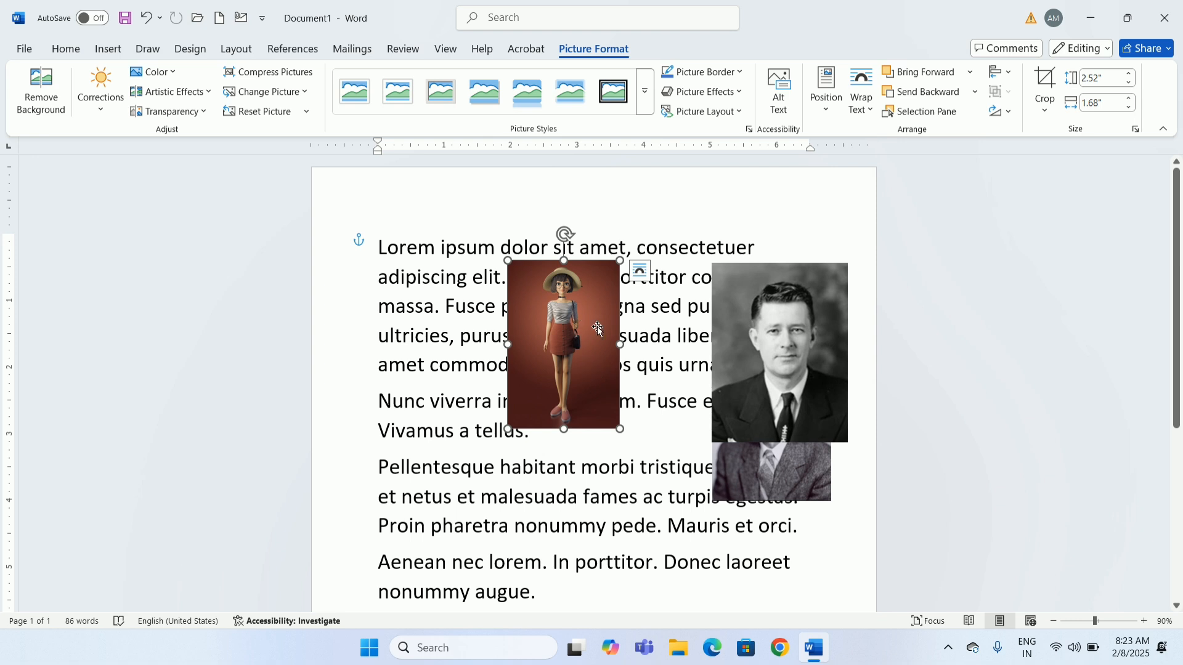
{"action": "left_click", "coordinate": [975, 91]}
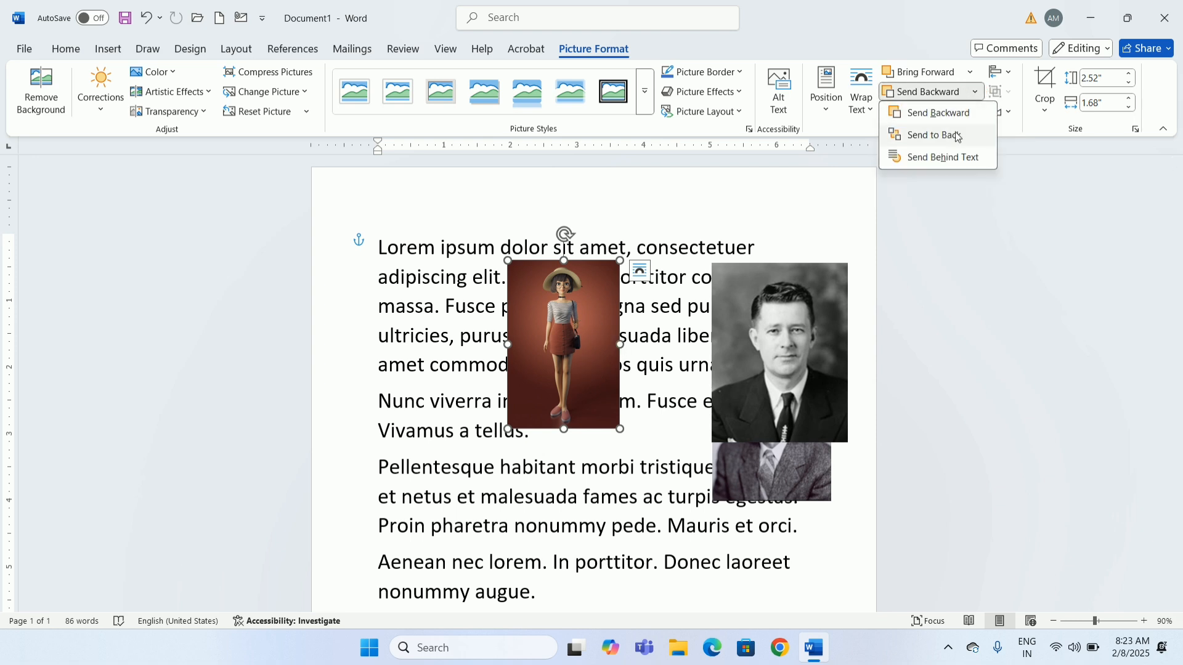
{"action": "left_click", "coordinate": [926, 157]}
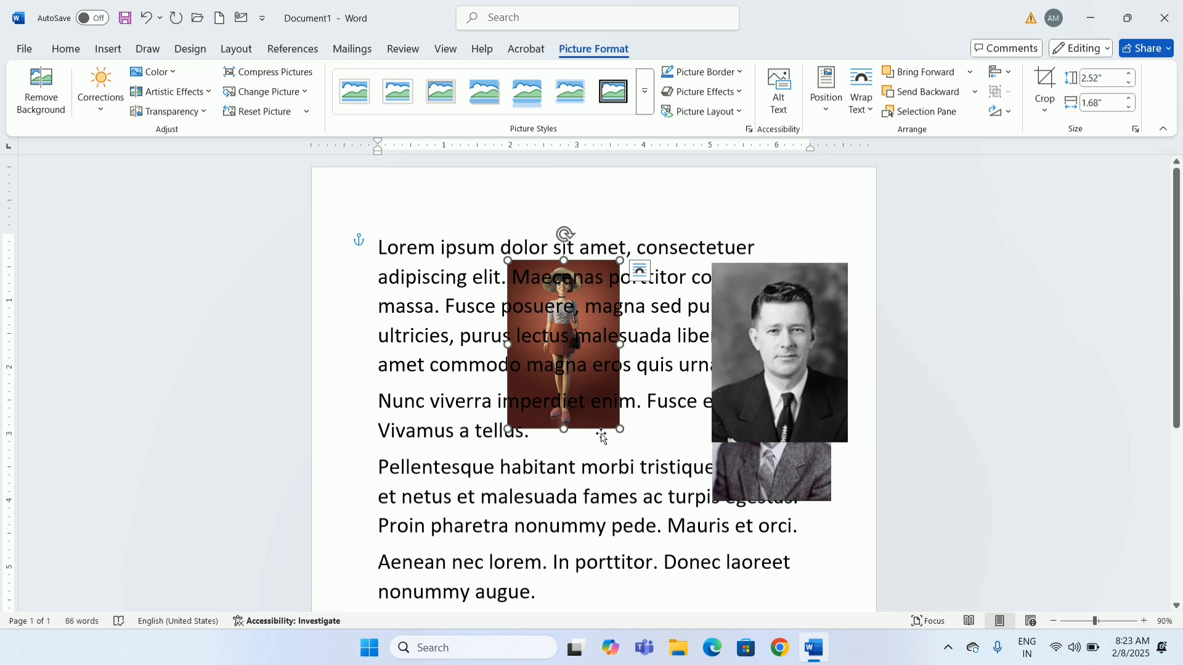
Bring the woman figure picture in front of the text, and reposition it and the top portrait to uncover the lower portrait.
{"action": "left_click", "coordinate": [969, 74]}
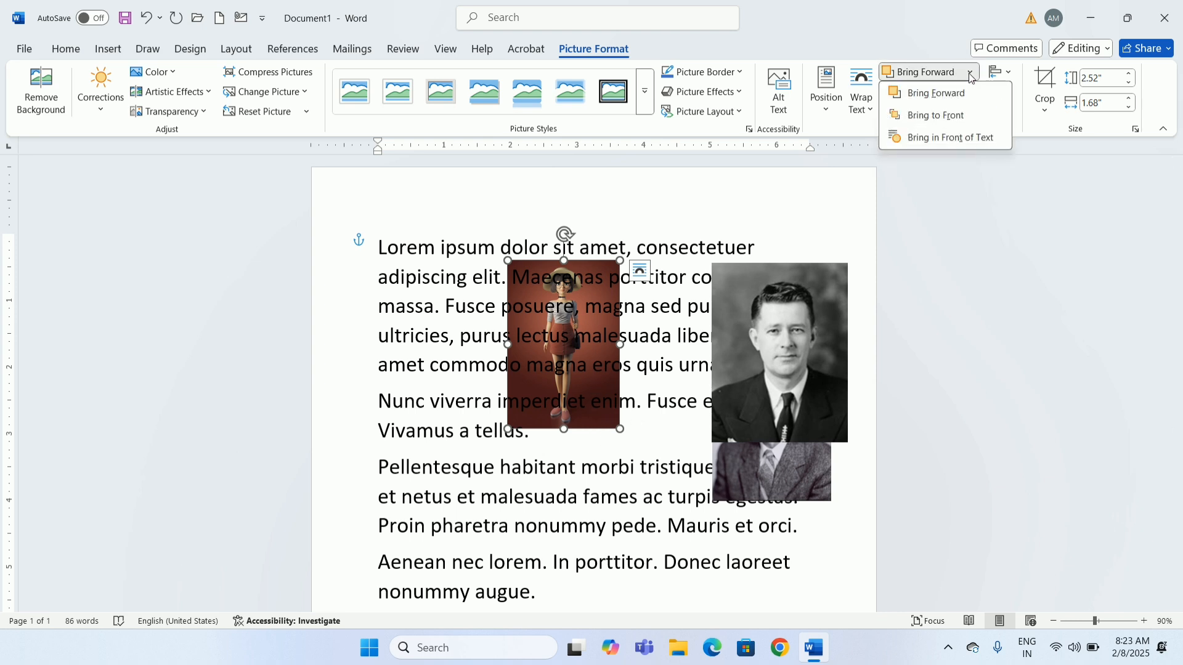
{"action": "left_click", "coordinate": [936, 138]}
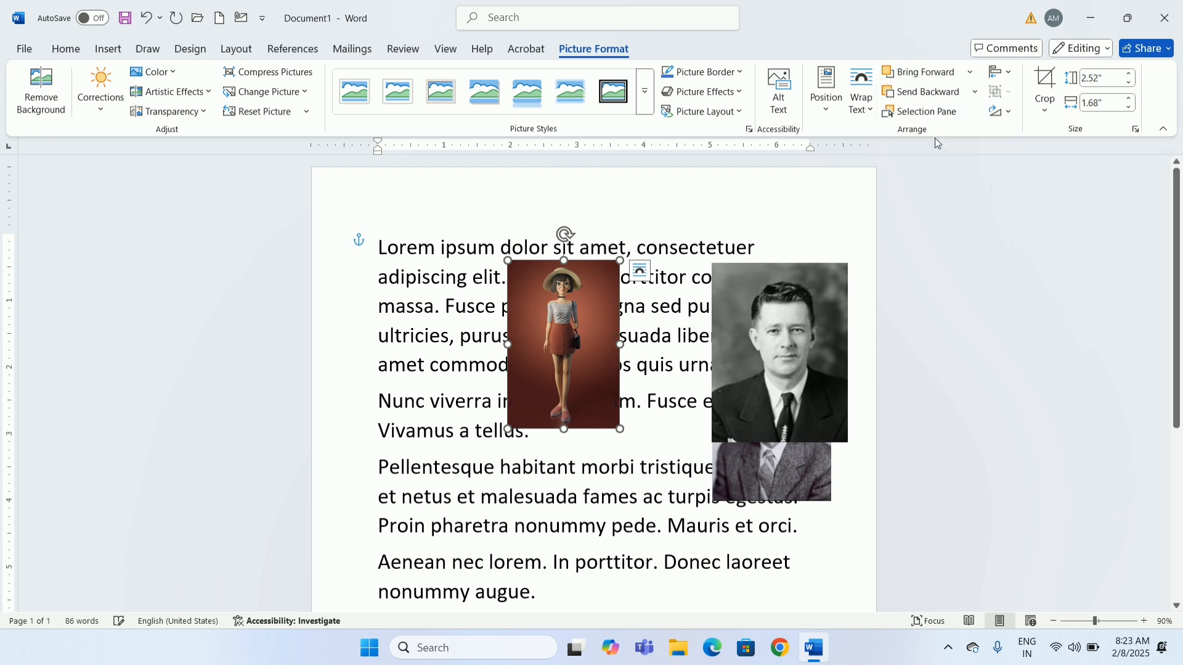
{"action": "left_click_drag", "start_coordinate": [580, 352], "coordinate": [680, 419]}
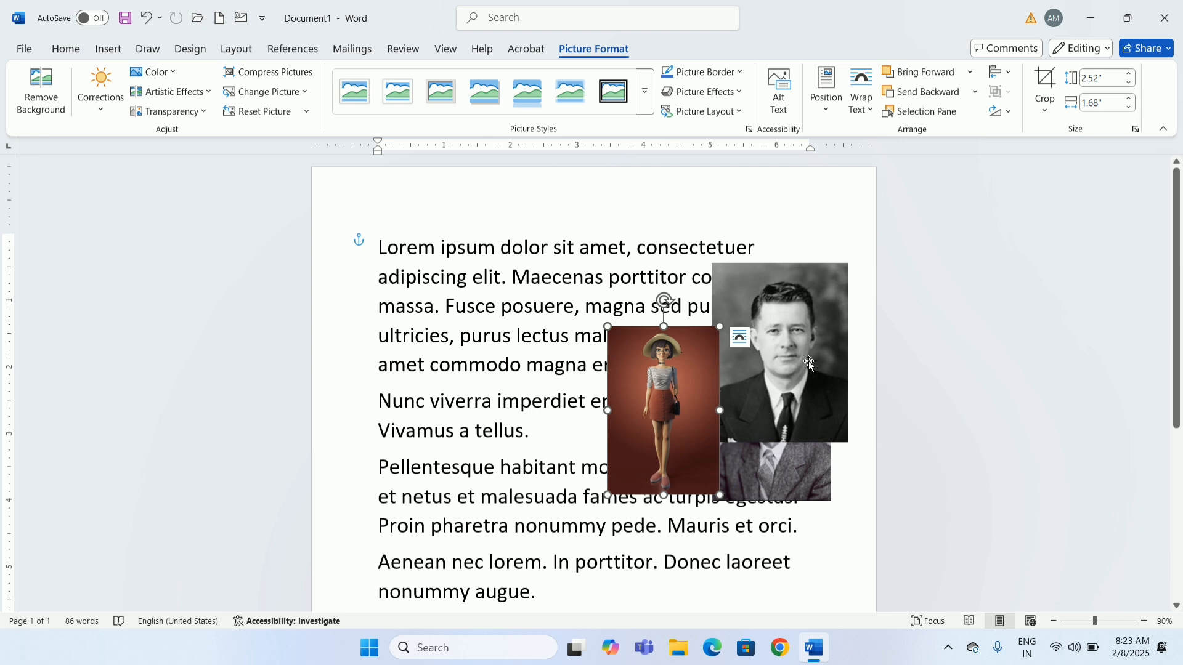
{"action": "left_click_drag", "start_coordinate": [809, 373], "coordinate": [807, 285]}
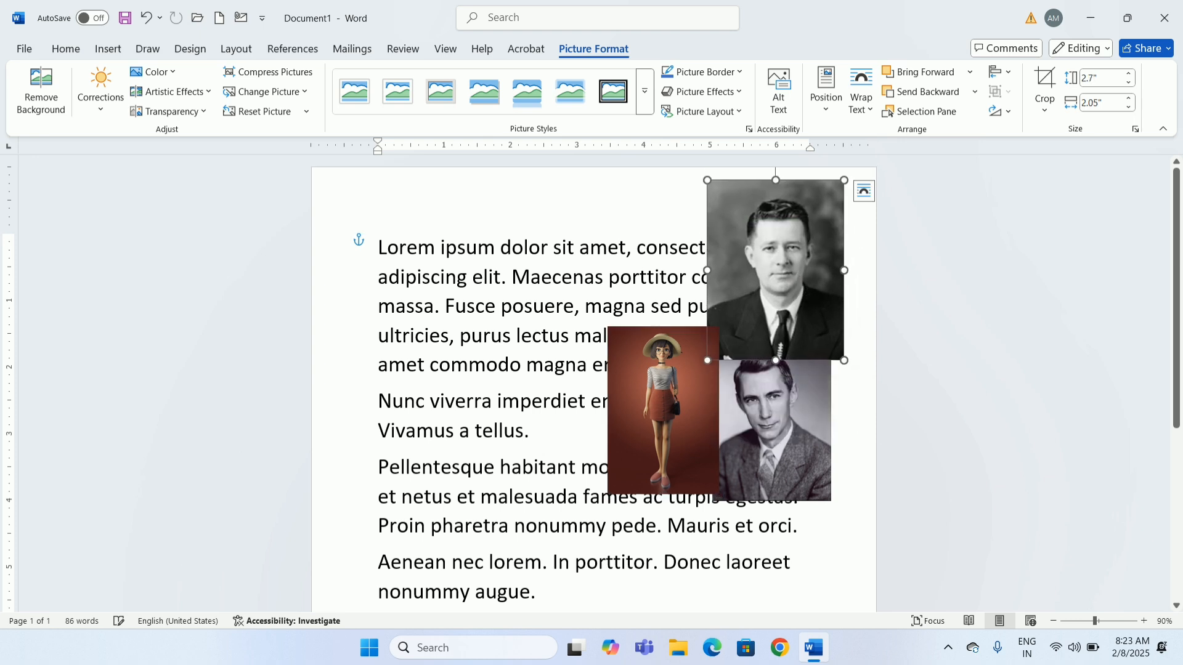
Open the list of the document's pictures, select Picture 3 and Picture 2 in turn, and hide all three pictures.
{"action": "left_click", "coordinate": [929, 113]}
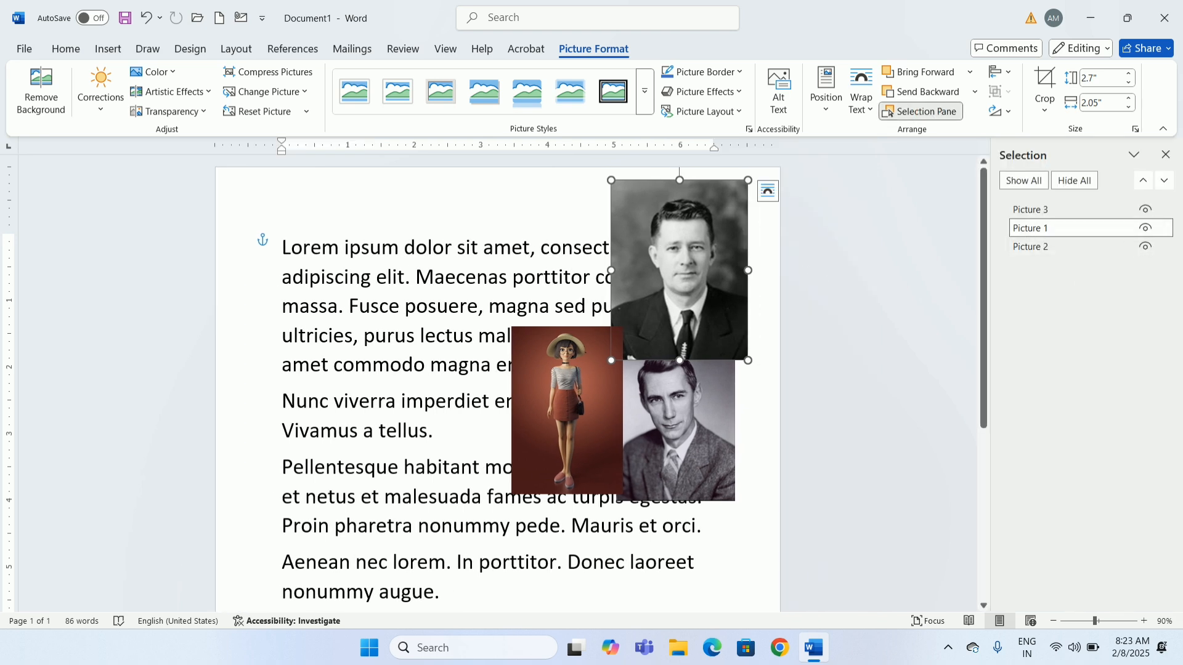
{"action": "left_click", "coordinate": [1051, 213]}
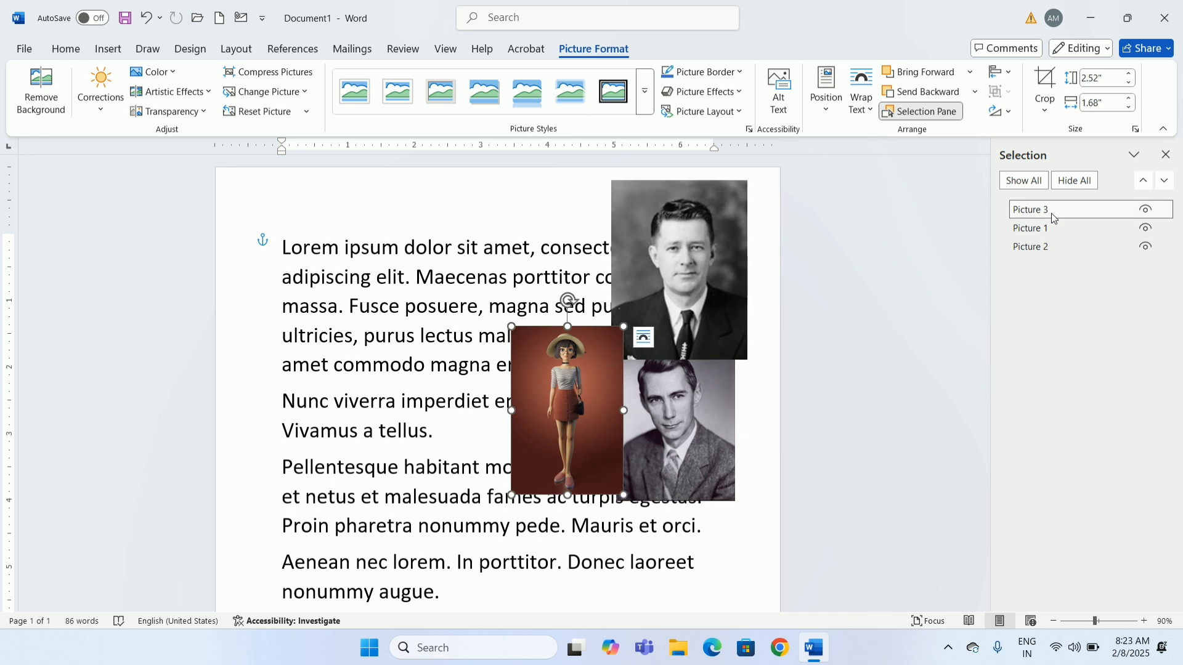
{"action": "left_click", "coordinate": [1048, 249]}
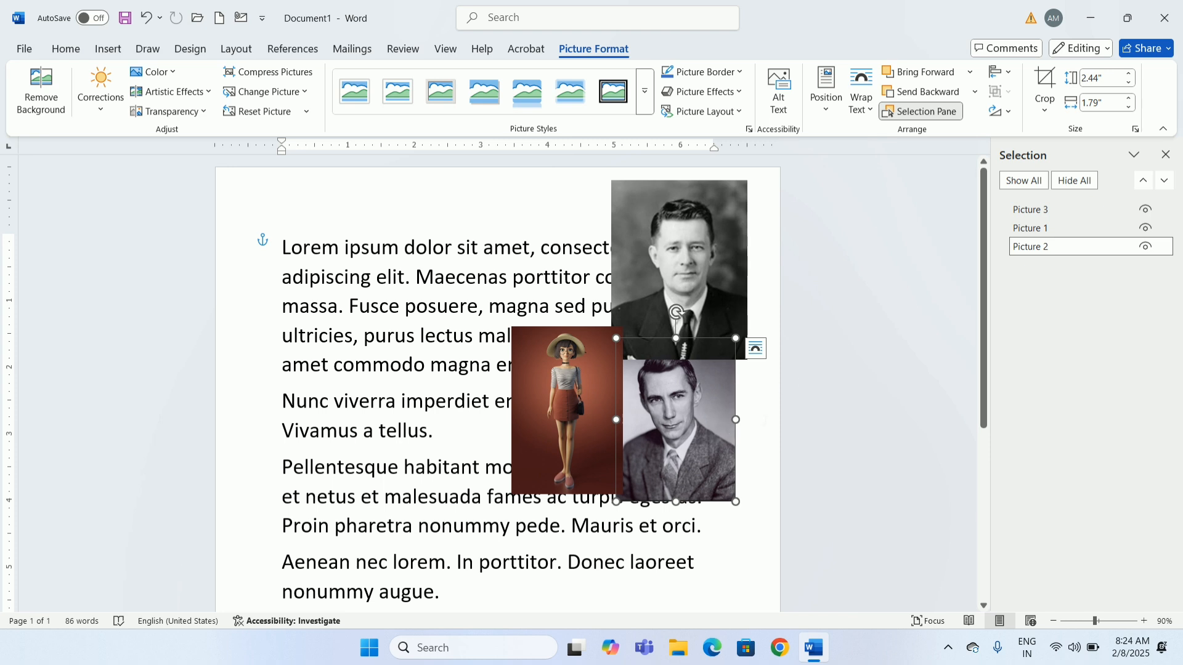
{"action": "left_click", "coordinate": [1147, 248]}
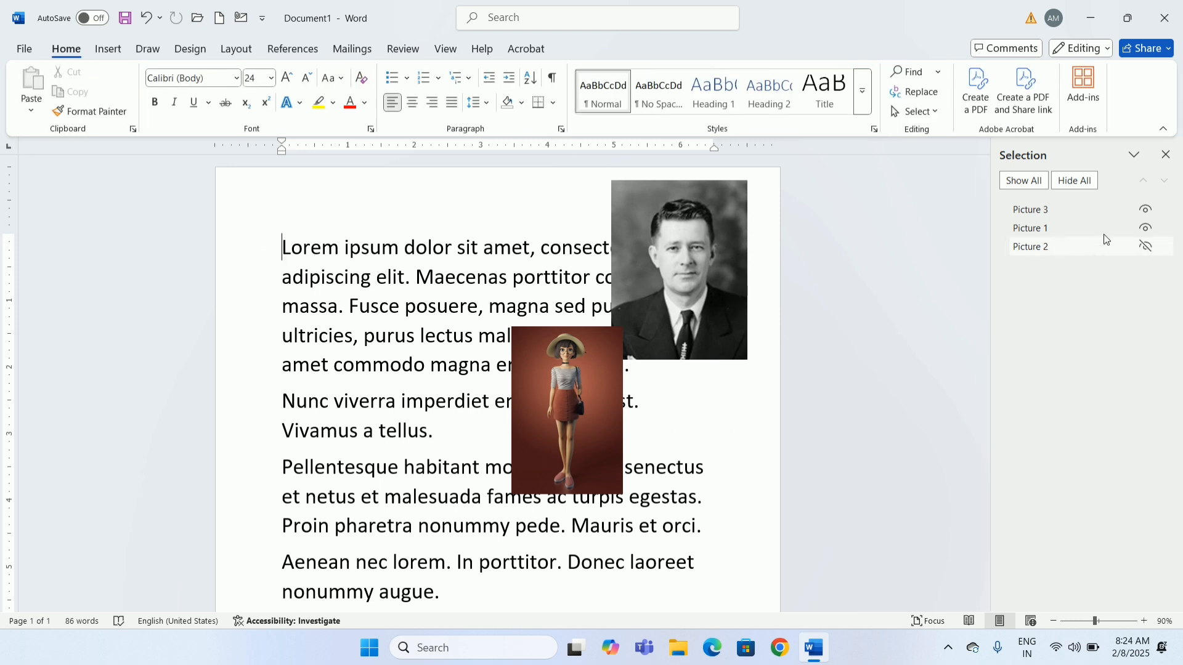
{"action": "left_click", "coordinate": [1155, 233]}
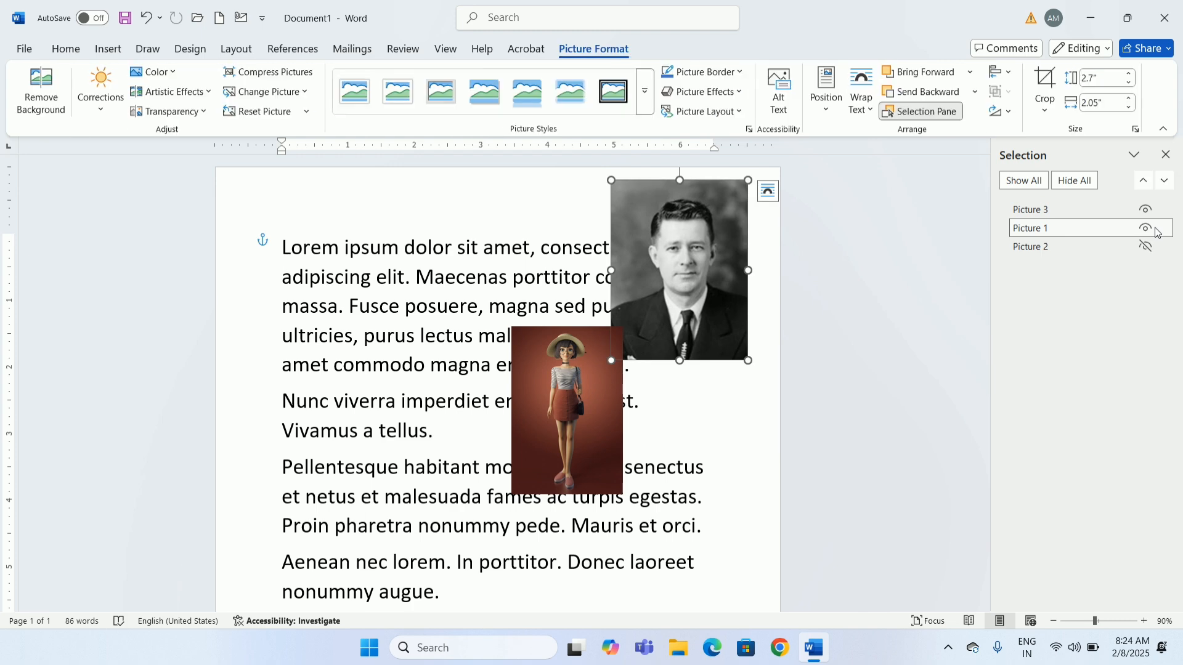
{"action": "left_click", "coordinate": [1146, 228]}
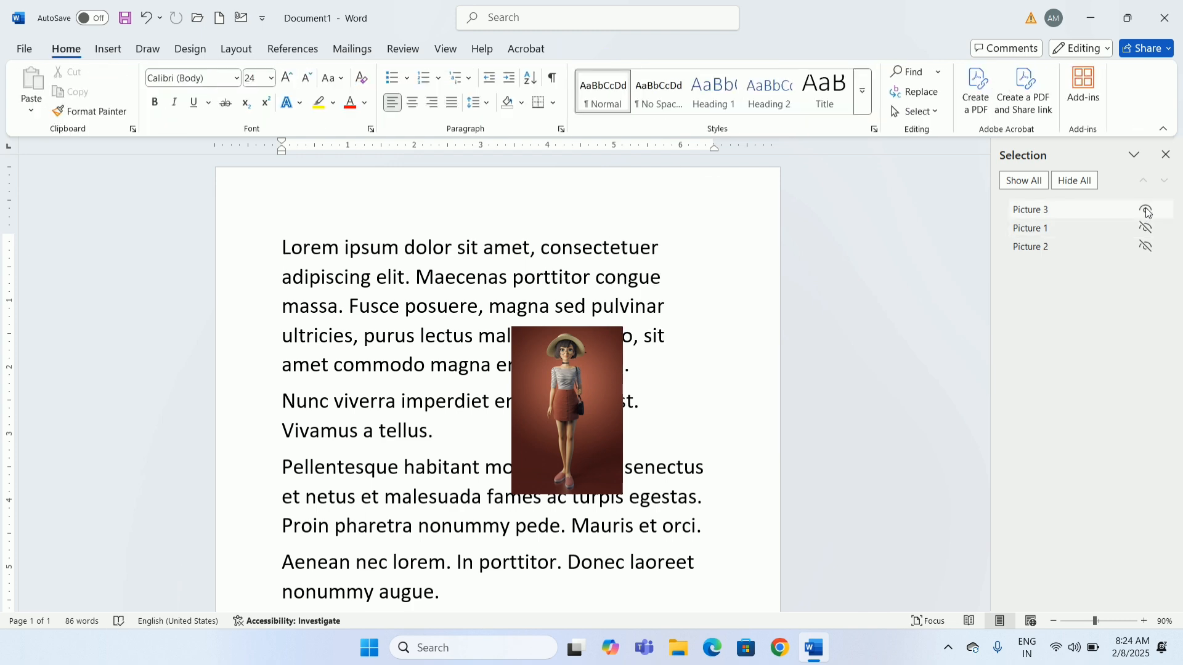
{"action": "left_click", "coordinate": [1146, 210]}
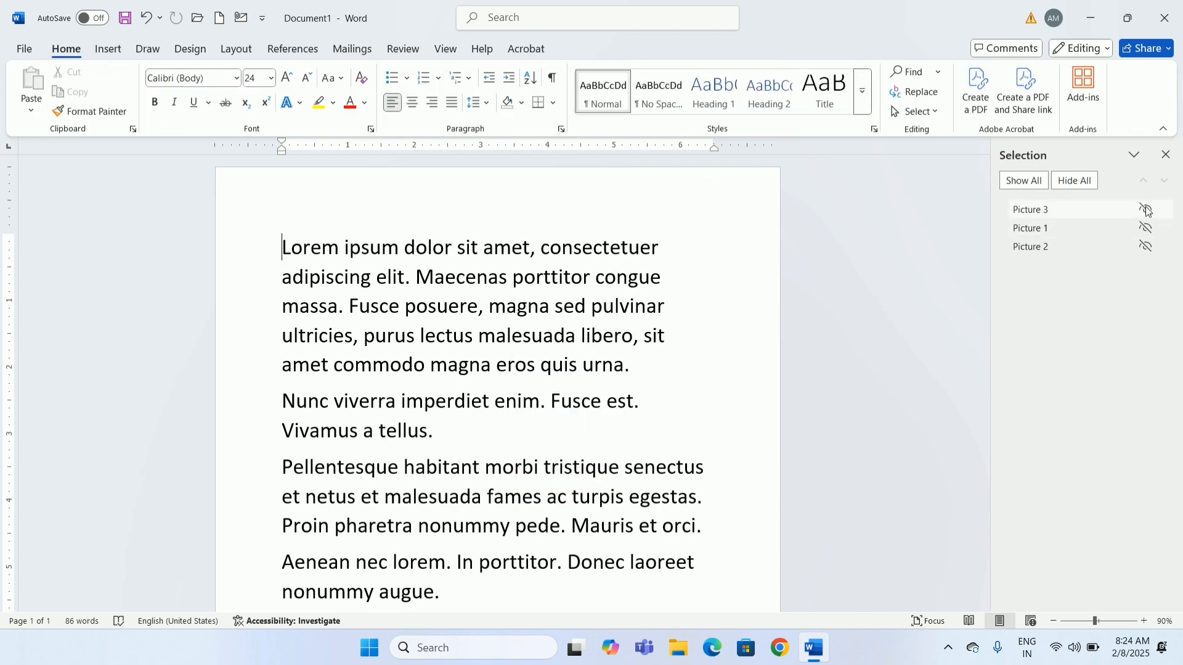
Show Picture 3, Picture 1 and Picture 2 again and close the picture list.
{"action": "left_click", "coordinate": [1147, 212]}
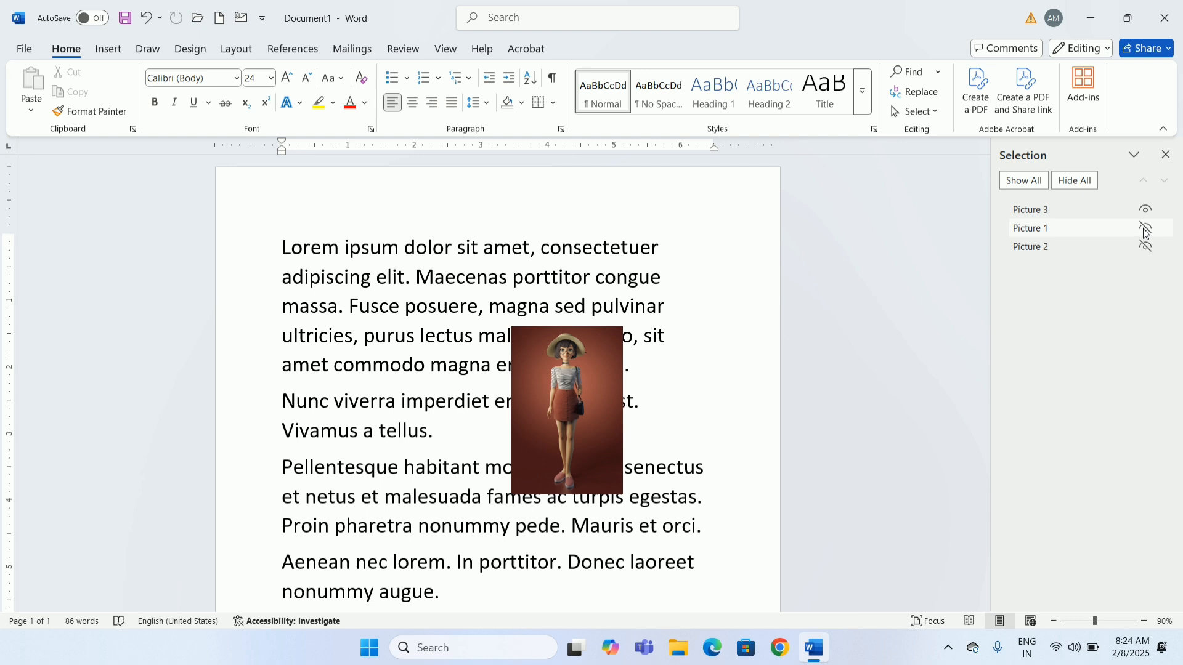
{"action": "left_click", "coordinate": [1145, 229]}
{"action": "left_click", "coordinate": [1148, 248]}
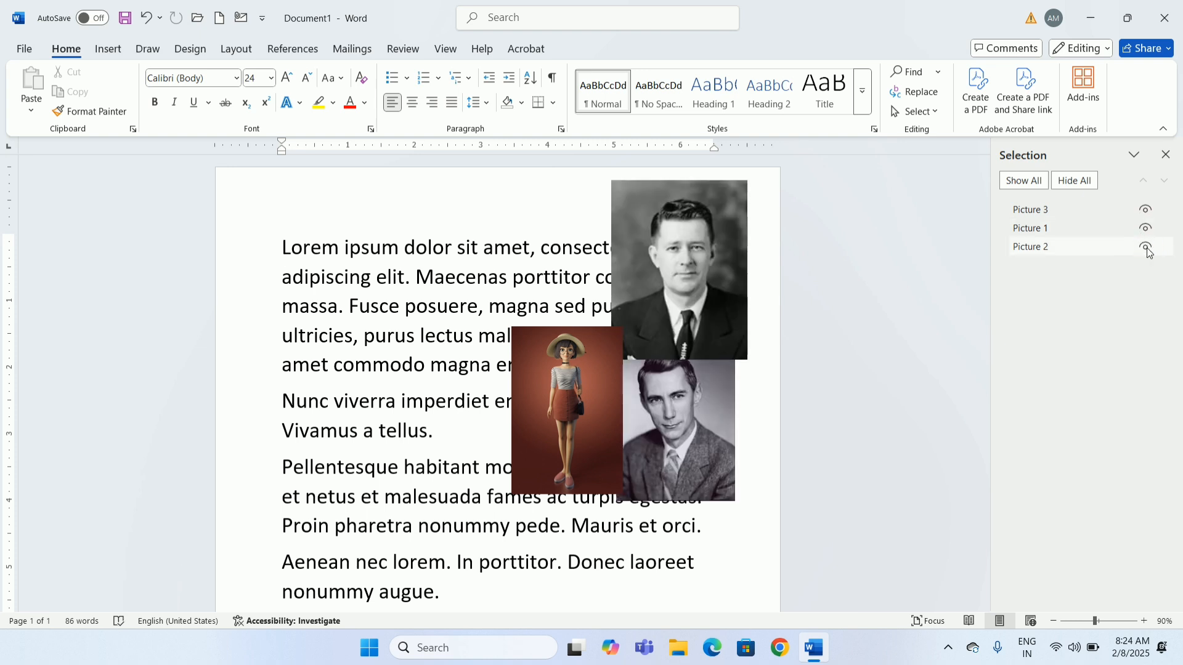
{"action": "left_click", "coordinate": [1163, 162]}
Select the top portrait and review the alignment options available for it.
{"action": "left_click", "coordinate": [798, 272]}
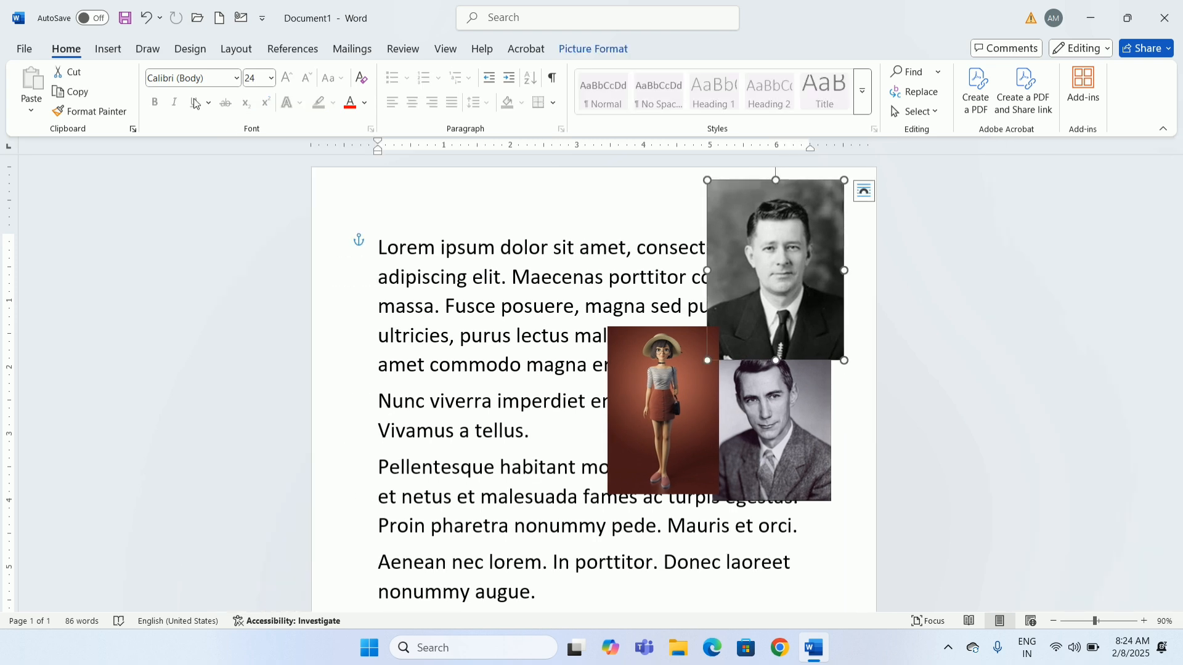
{"action": "left_click", "coordinate": [111, 50]}
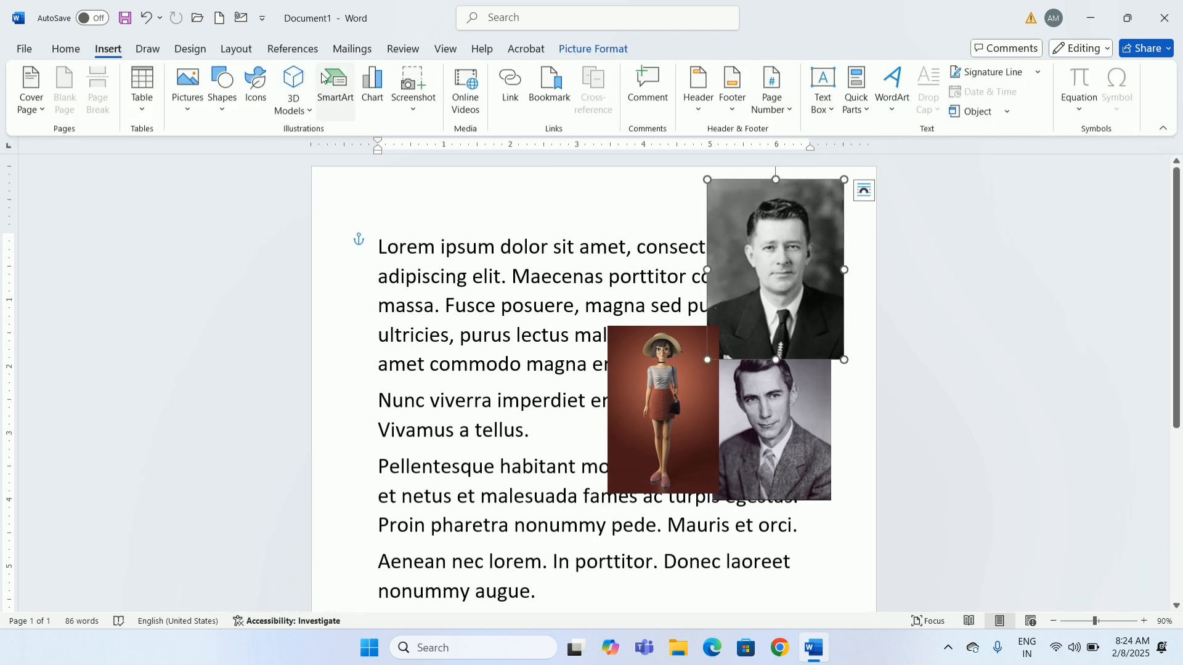
{"action": "left_click", "coordinate": [586, 53]}
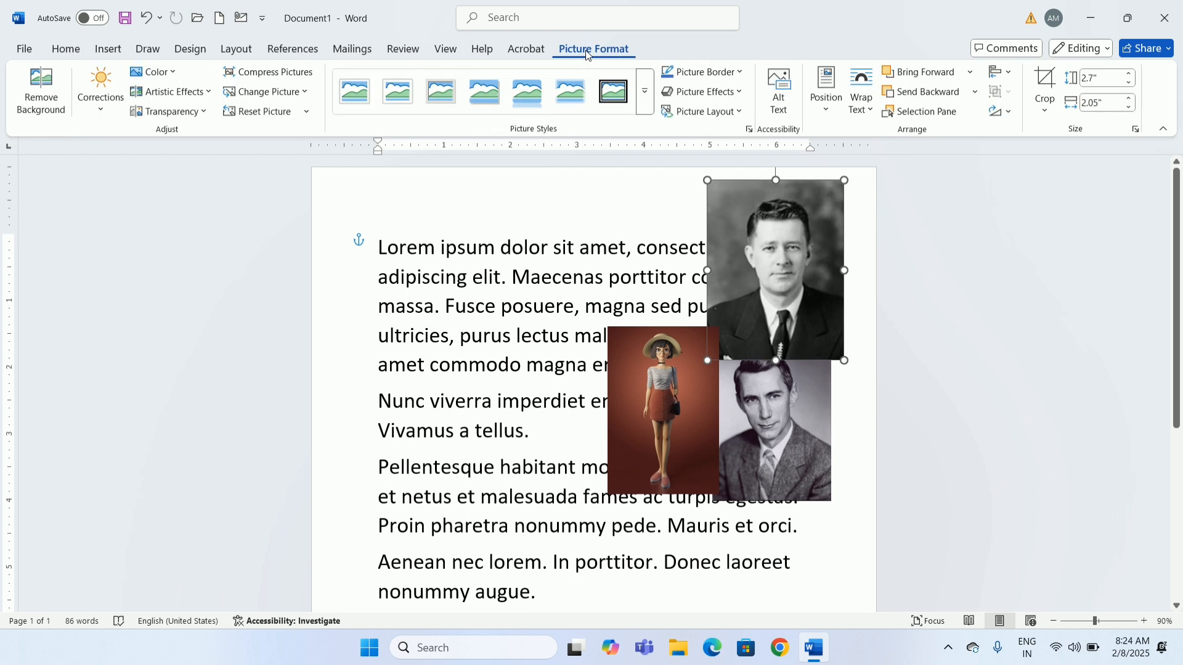
{"action": "left_click", "coordinate": [1009, 74]}
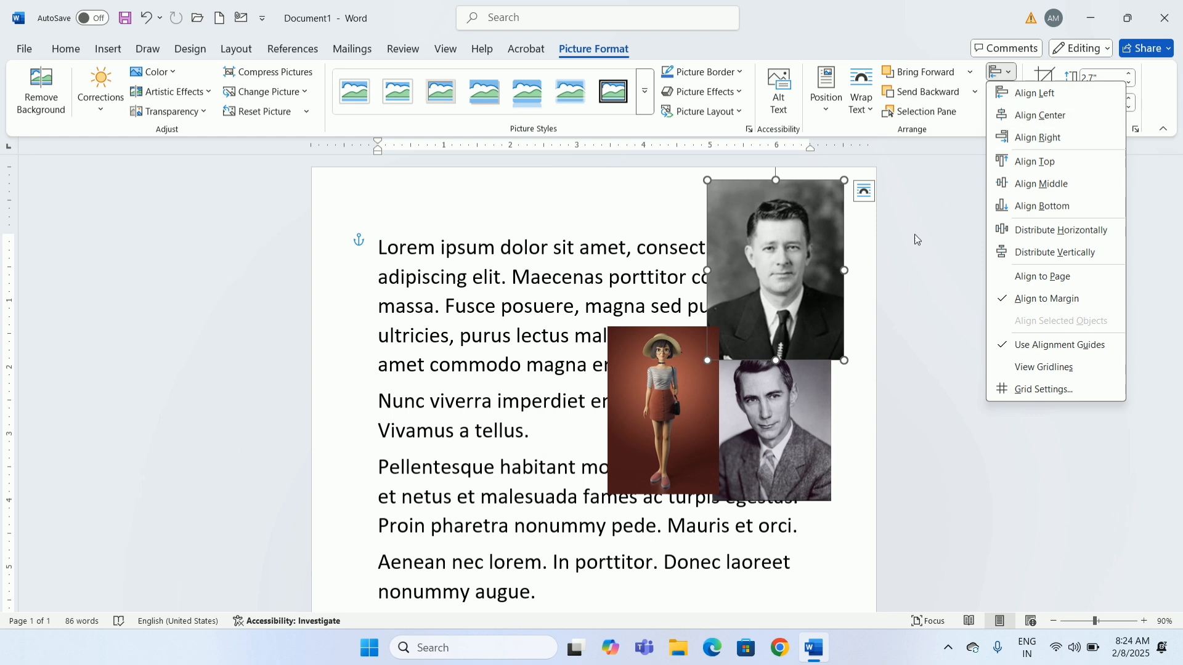
{"action": "left_click", "coordinate": [788, 460]}
{"action": "left_click", "coordinate": [705, 461]}
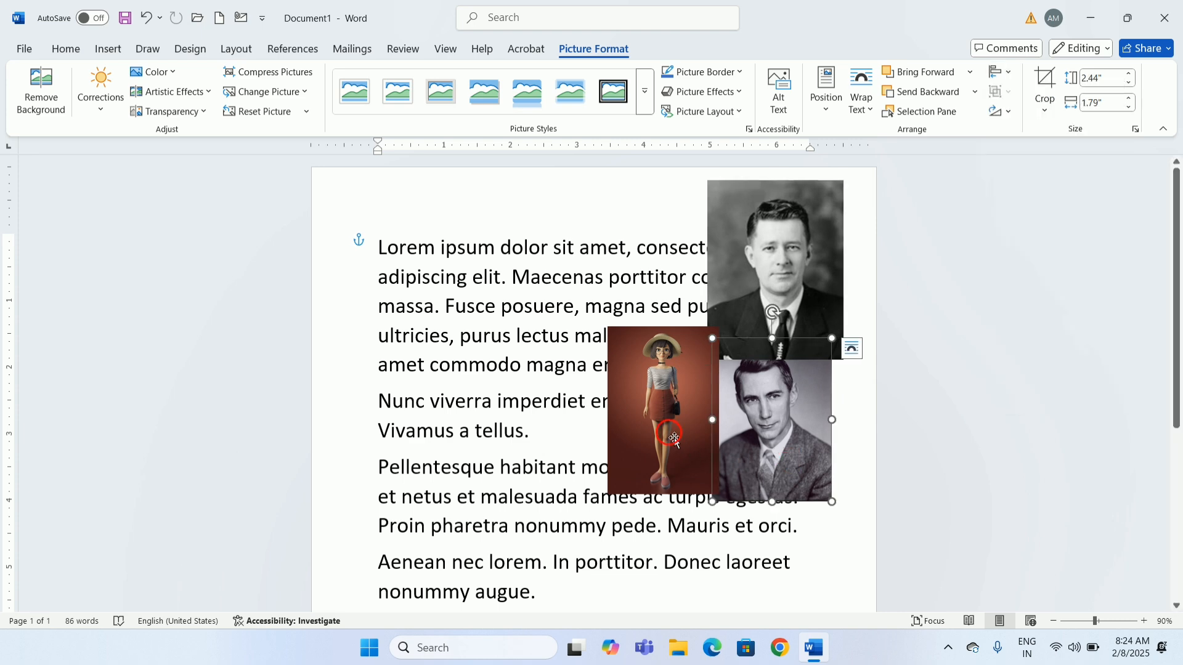
Move the woman figure picture between the portraits over the opening paragraphs, and place the lower portrait on its left side.
{"action": "left_click_drag", "start_coordinate": [674, 437], "coordinate": [789, 602]}
{"action": "scroll", "coordinate": [770, 579], "scroll_direction": "down", "scroll_amount": 5}
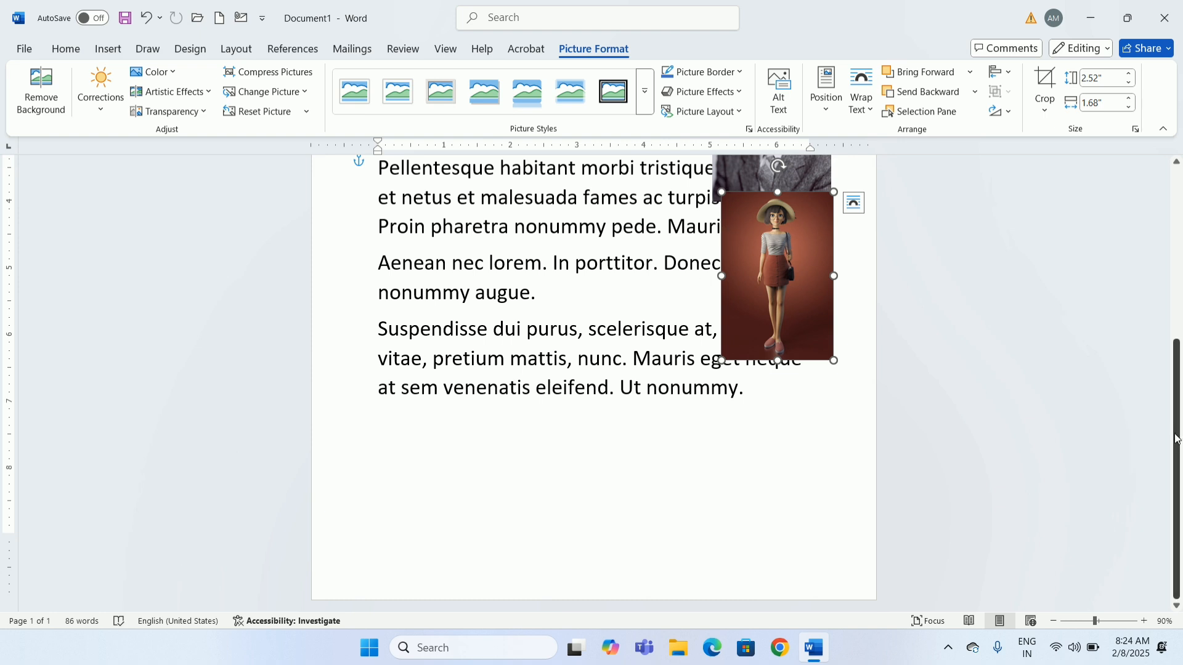
{"action": "left_click_drag", "start_coordinate": [1175, 438], "coordinate": [1181, 265]}
{"action": "left_click_drag", "start_coordinate": [794, 569], "coordinate": [634, 316]}
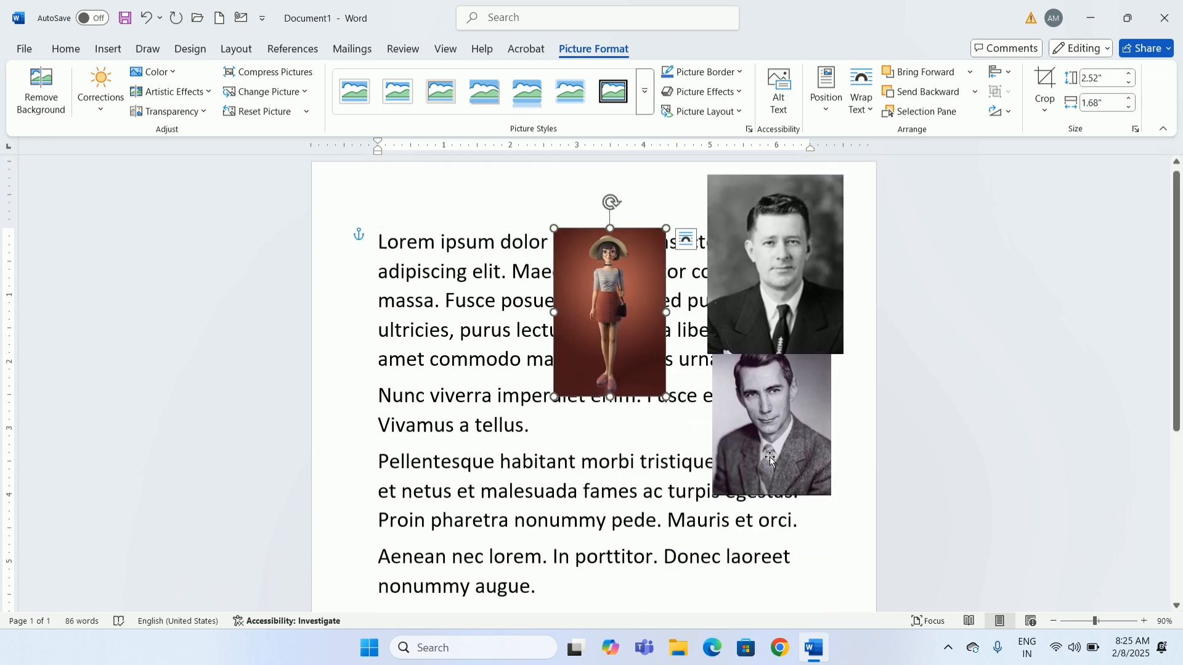
{"action": "left_click_drag", "start_coordinate": [770, 456], "coordinate": [480, 364]}
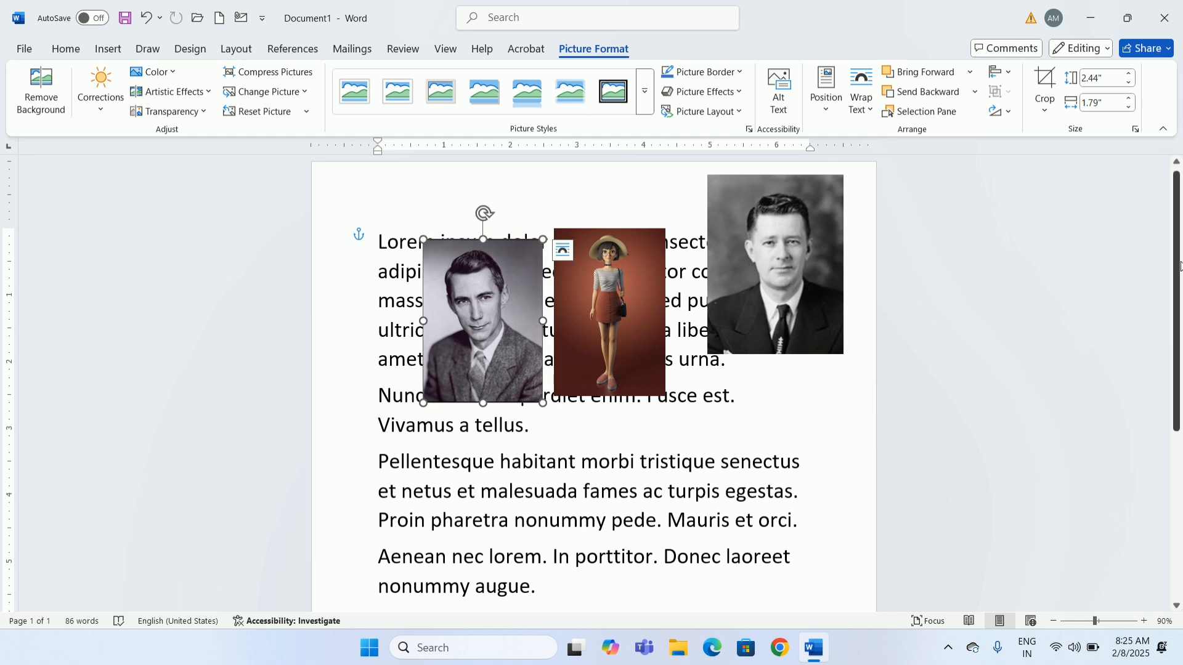
{"action": "scroll", "coordinate": [1177, 265], "scroll_direction": "up", "scroll_amount": 1}
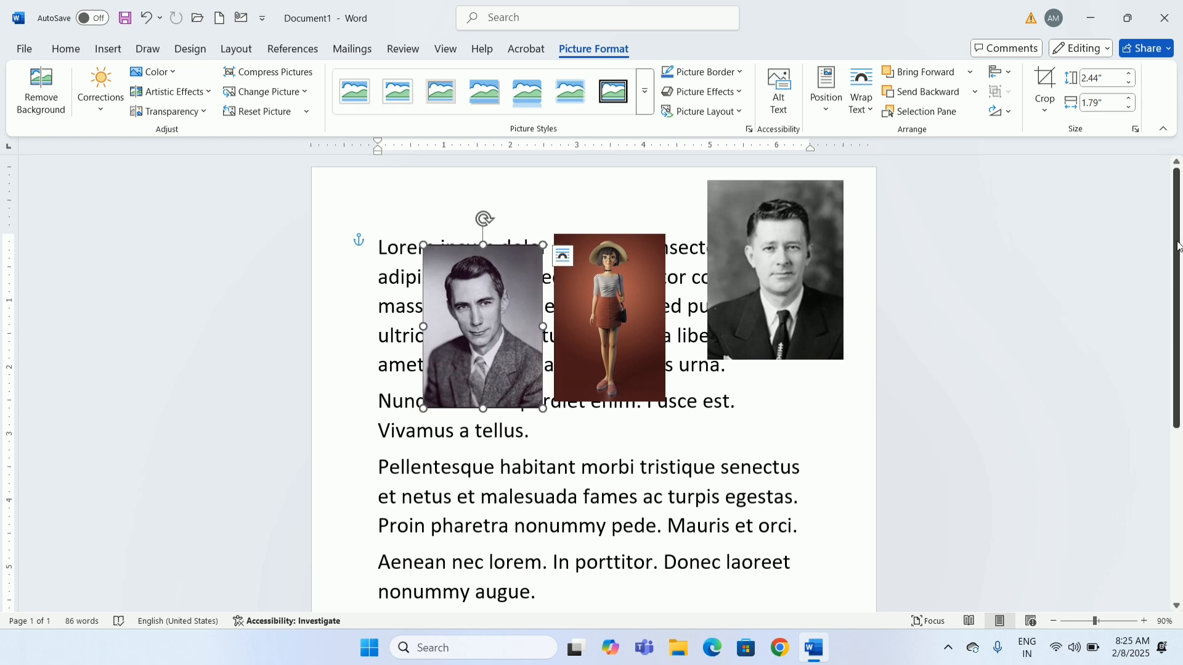
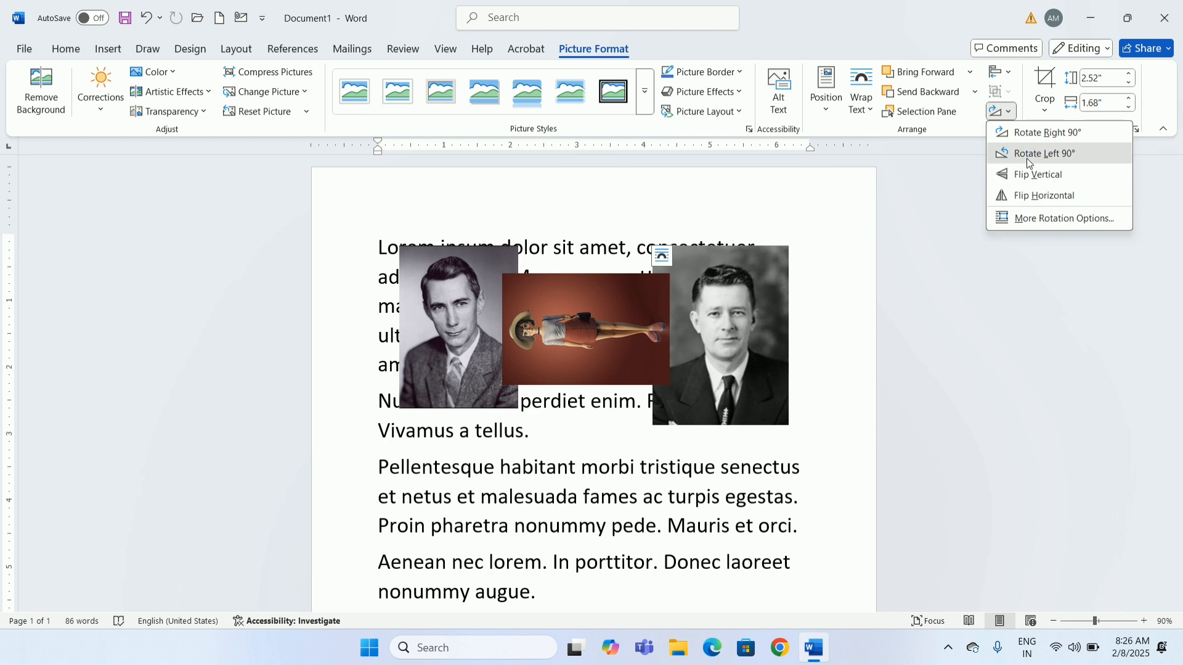
Rotate the woman figure picture left 90° and turn it upright again.
{"action": "left_click", "coordinate": [1027, 163]}
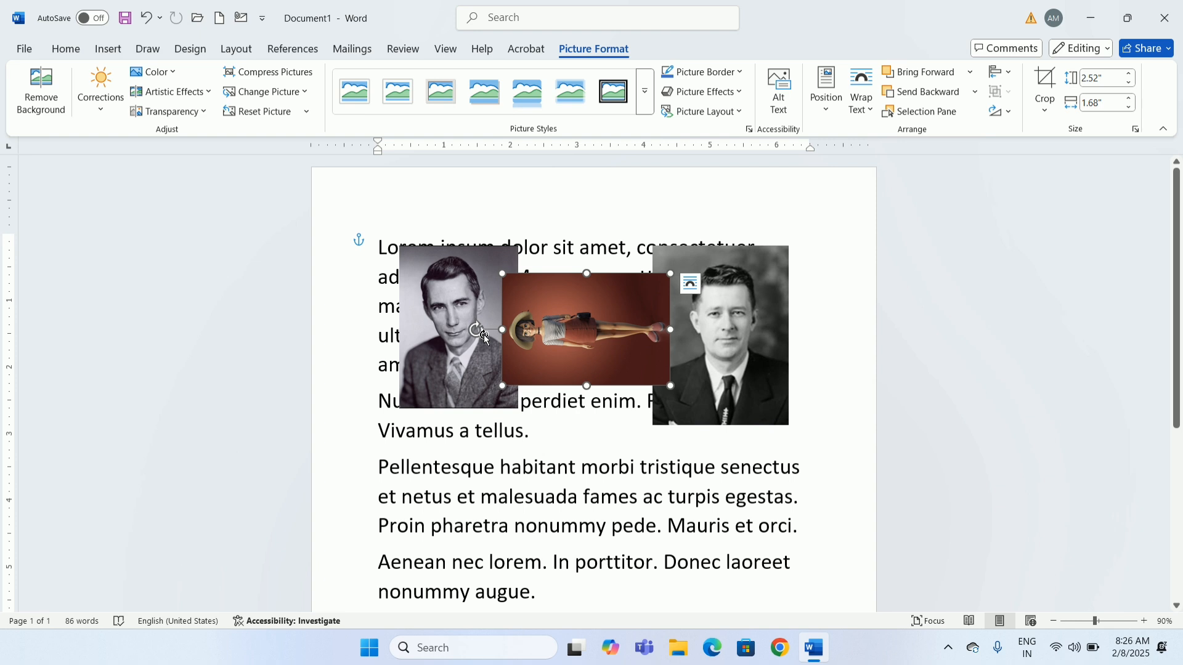
{"action": "left_click_drag", "start_coordinate": [483, 334], "coordinate": [595, 232]}
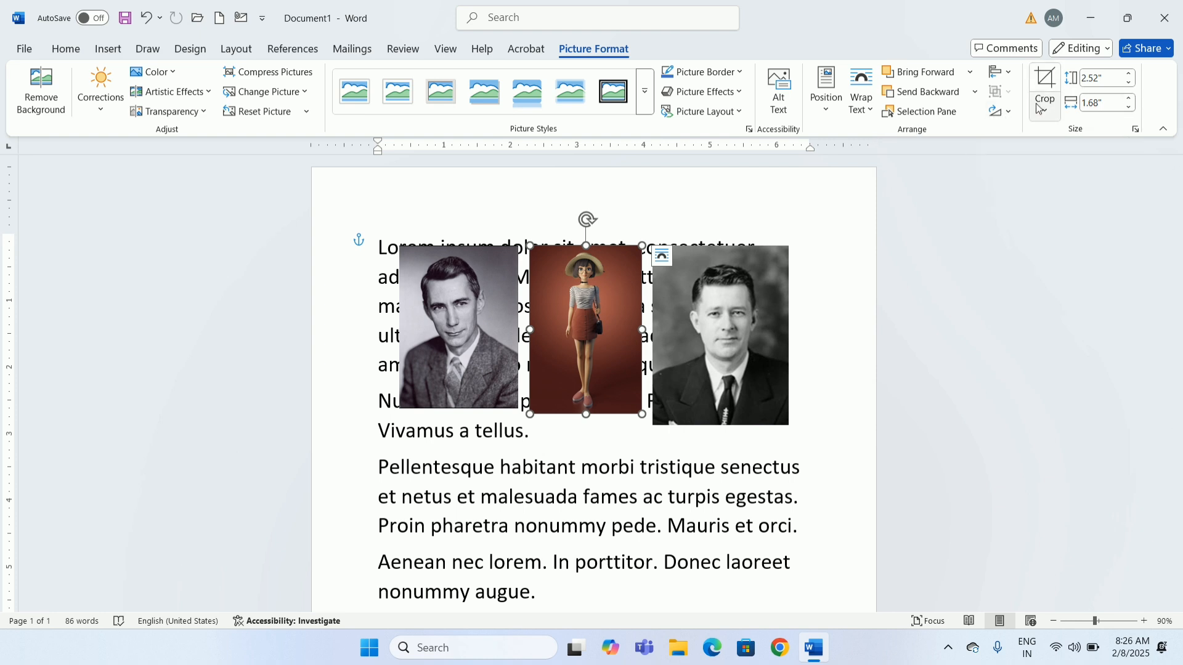
Crop the woman figure picture to about 2.39" high by 0.82" wide, and increase its height to 2.5".
{"action": "left_click", "coordinate": [1046, 85]}
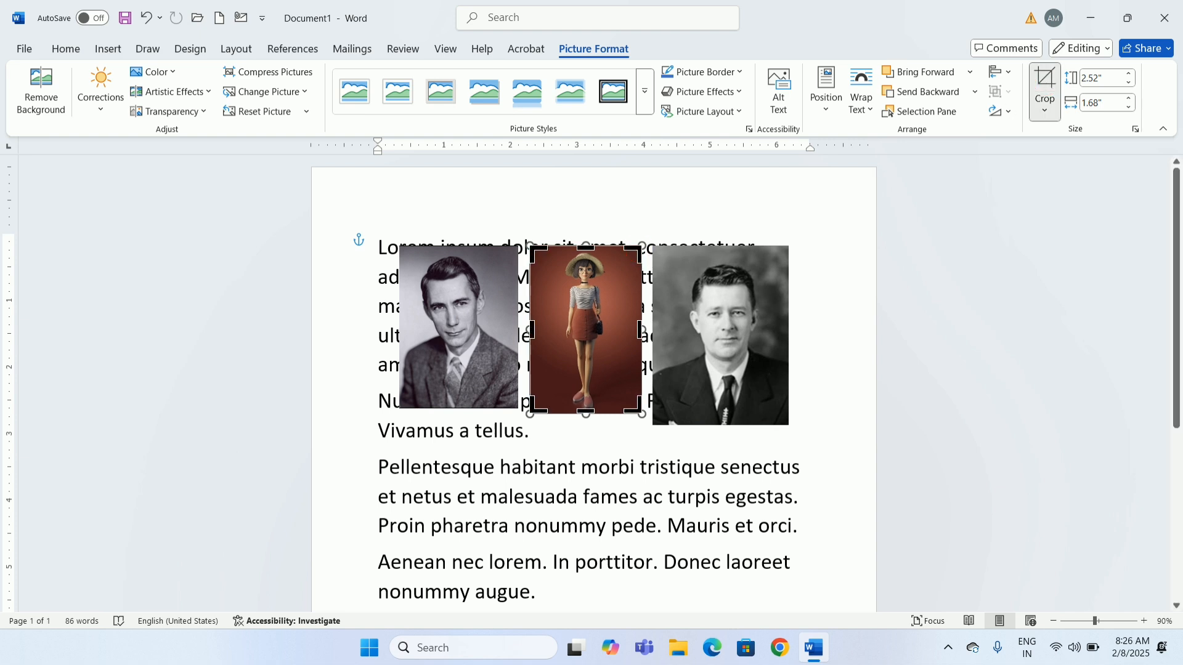
{"action": "left_click_drag", "start_coordinate": [641, 250], "coordinate": [625, 261]}
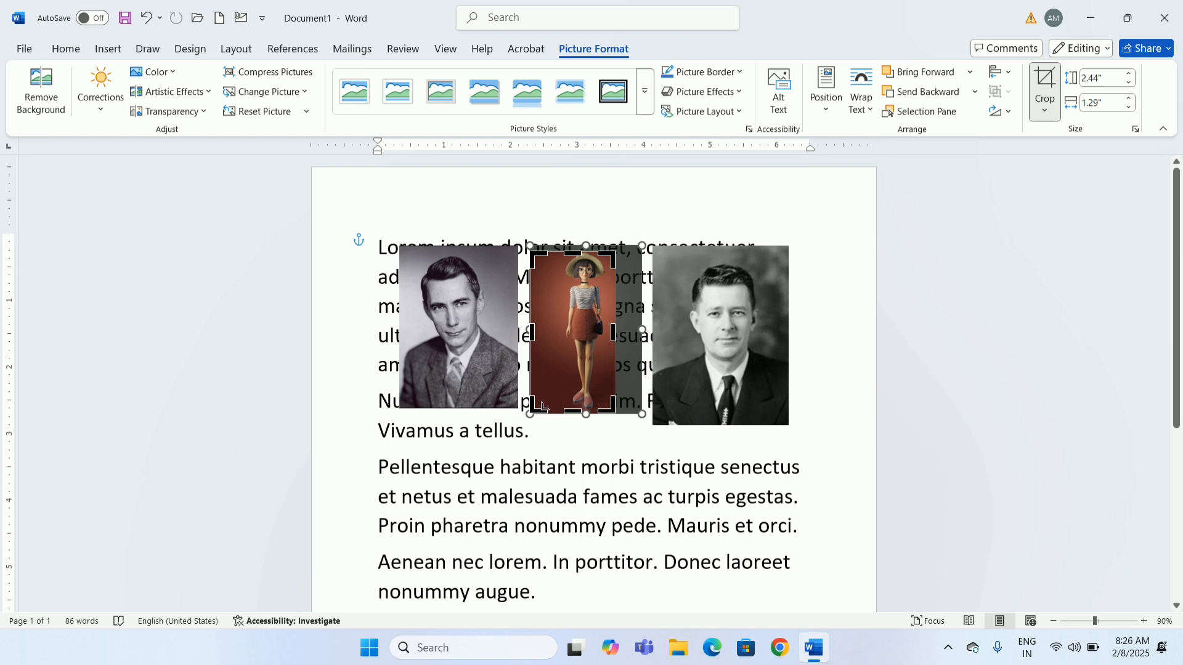
{"action": "left_click_drag", "start_coordinate": [542, 407], "coordinate": [570, 420]}
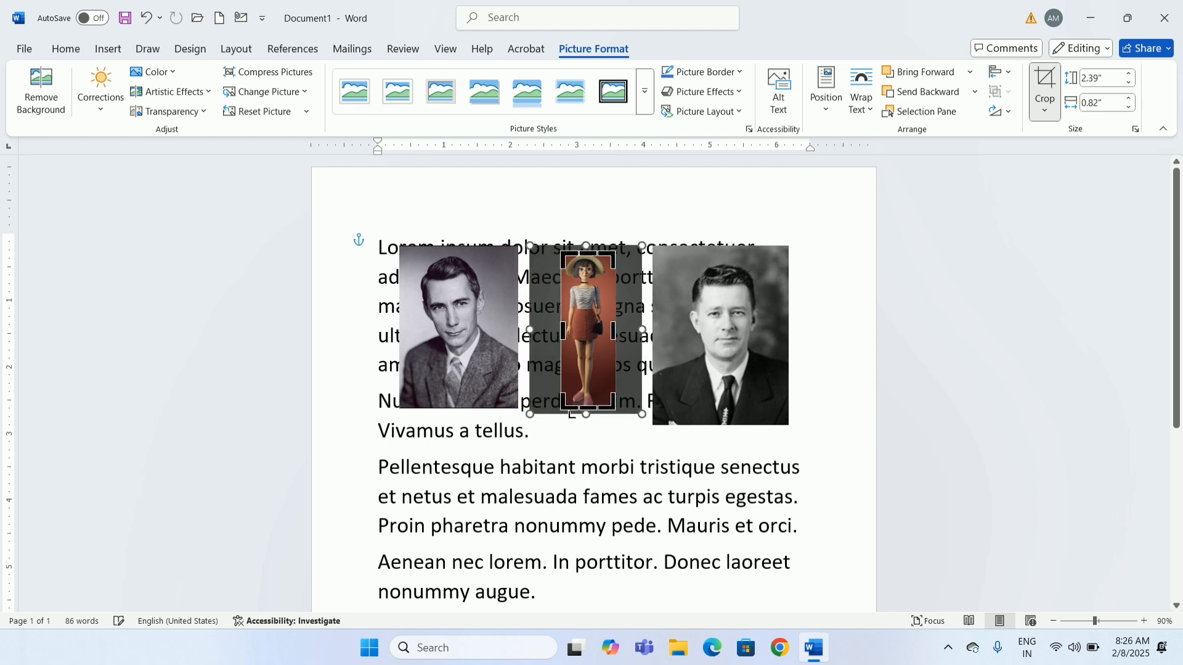
{"action": "left_click", "coordinate": [1055, 83]}
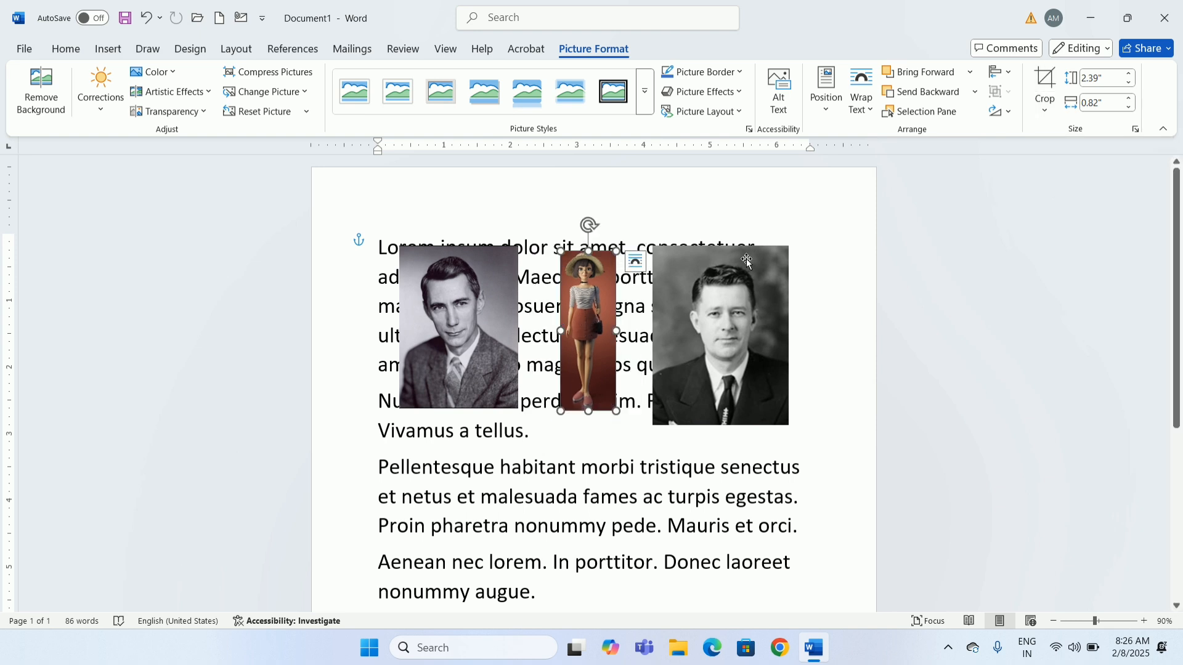
{"action": "left_click", "coordinate": [1132, 74]}
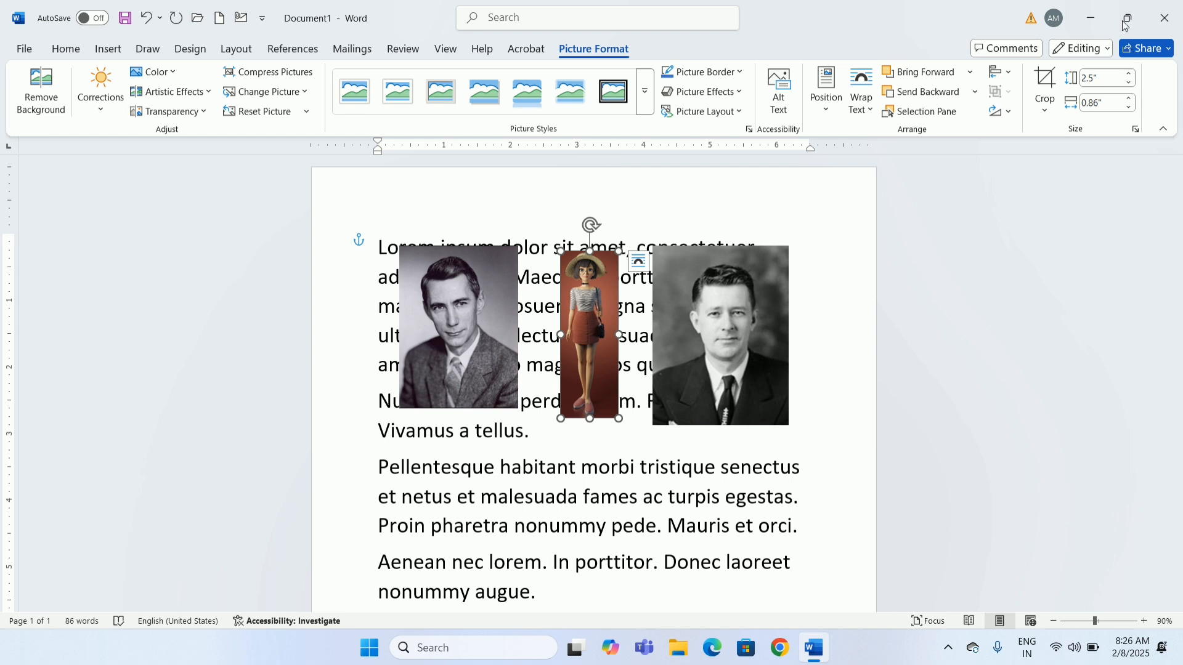
Increase the woman figure picture's height to 3.7" and then its width to 1.9".
{"action": "left_click", "coordinate": [1129, 74]}
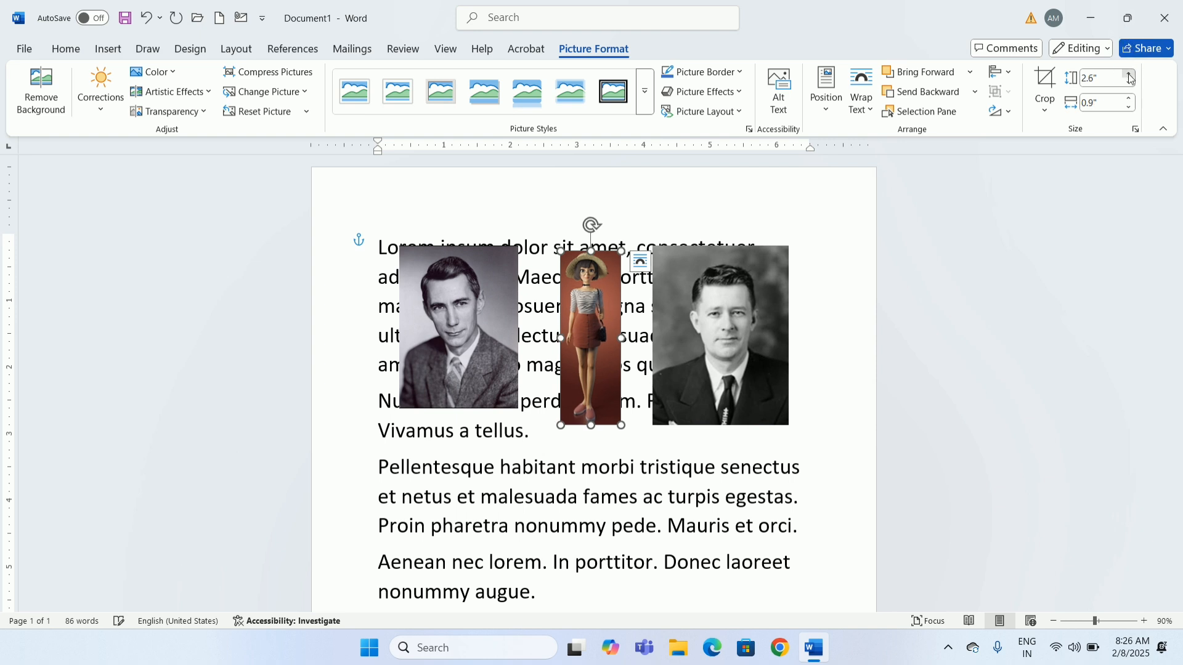
{"action": "left_click", "coordinate": [1130, 76]}
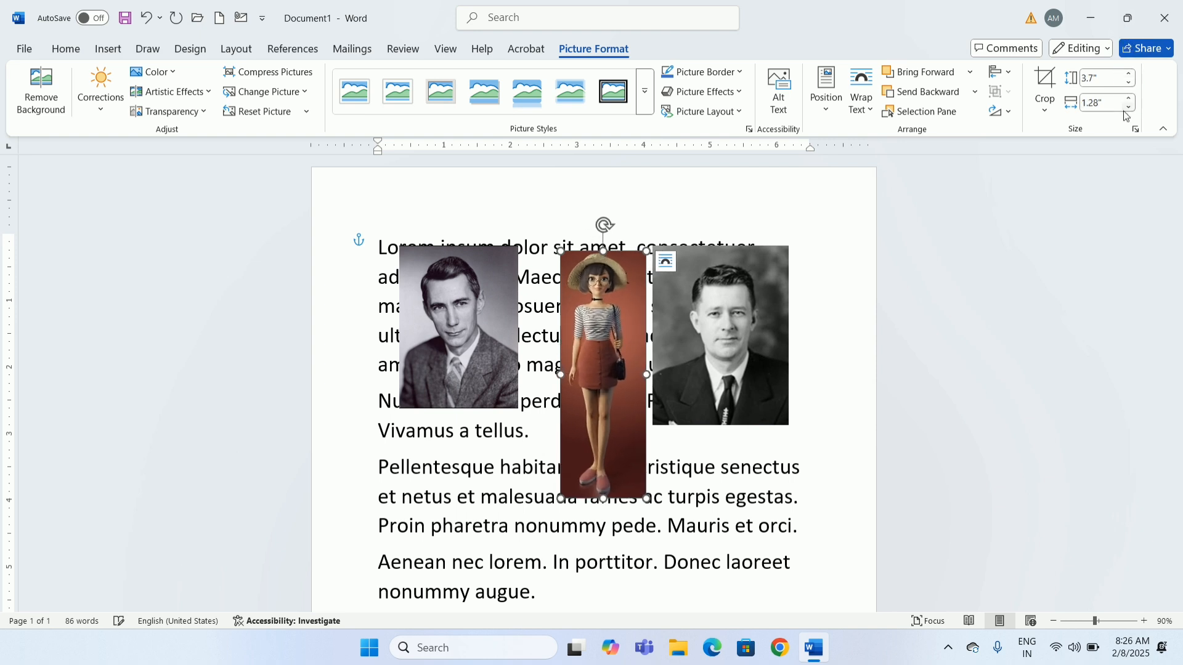
{"action": "left_click", "coordinate": [1130, 100]}
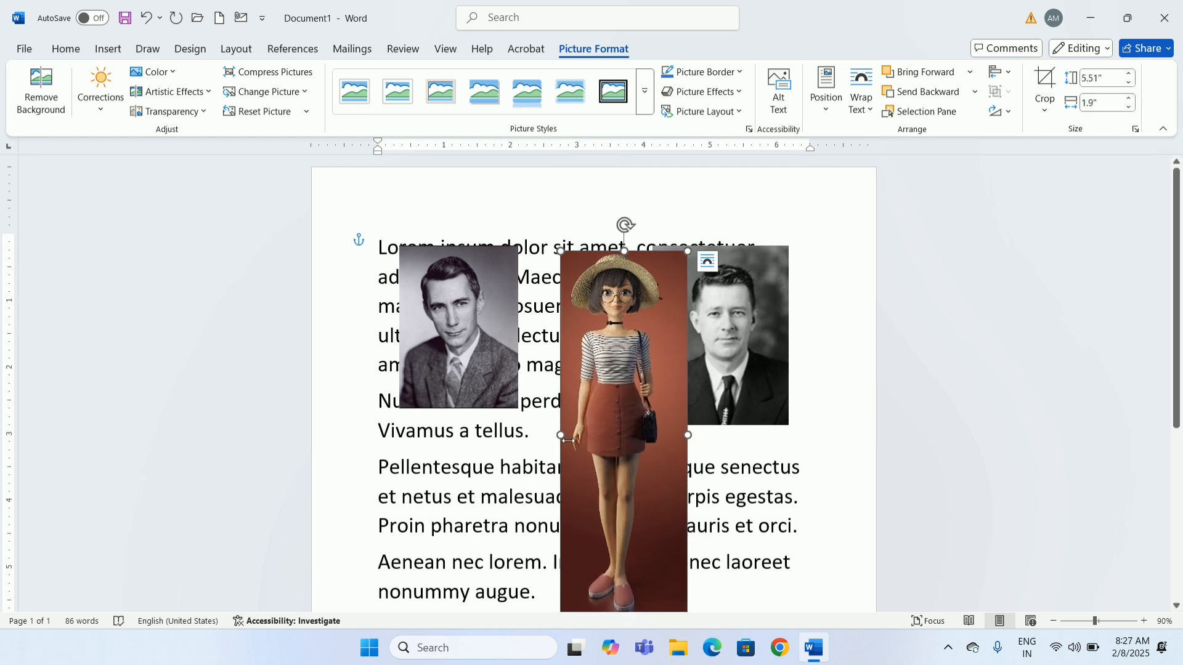
Reshape the woman figure picture freehand to about 4.26" high by 1.73" wide and fit it between the two portraits.
{"action": "left_click_drag", "start_coordinate": [566, 440], "coordinate": [493, 430]}
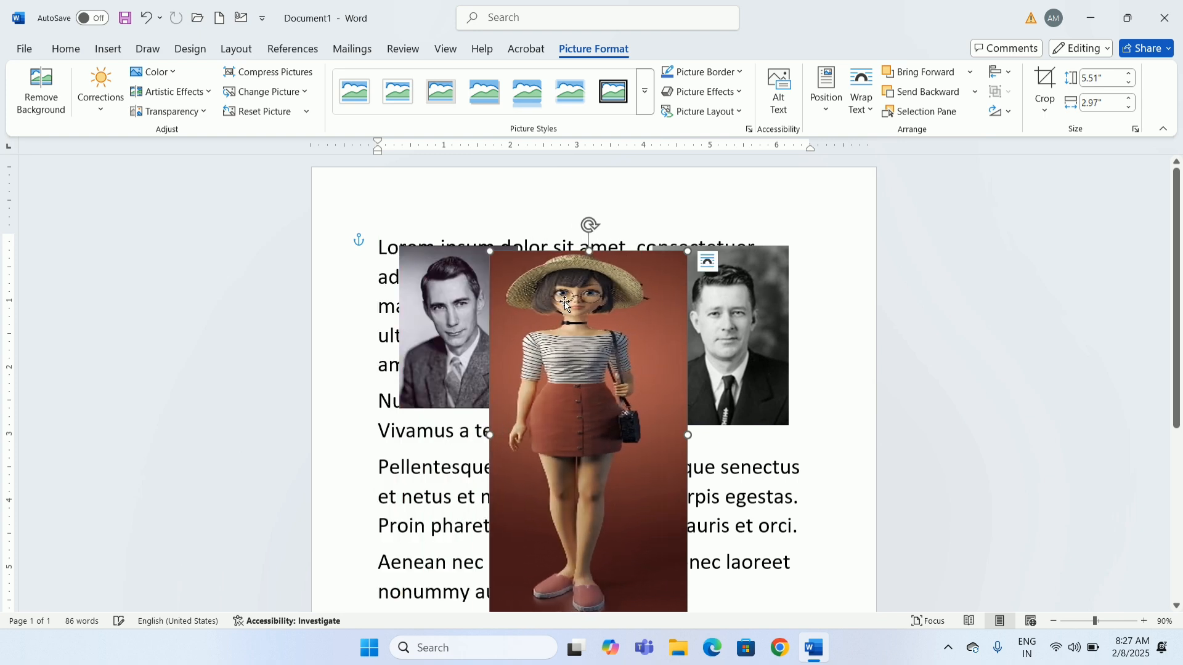
{"action": "left_click_drag", "start_coordinate": [593, 266], "coordinate": [577, 351]}
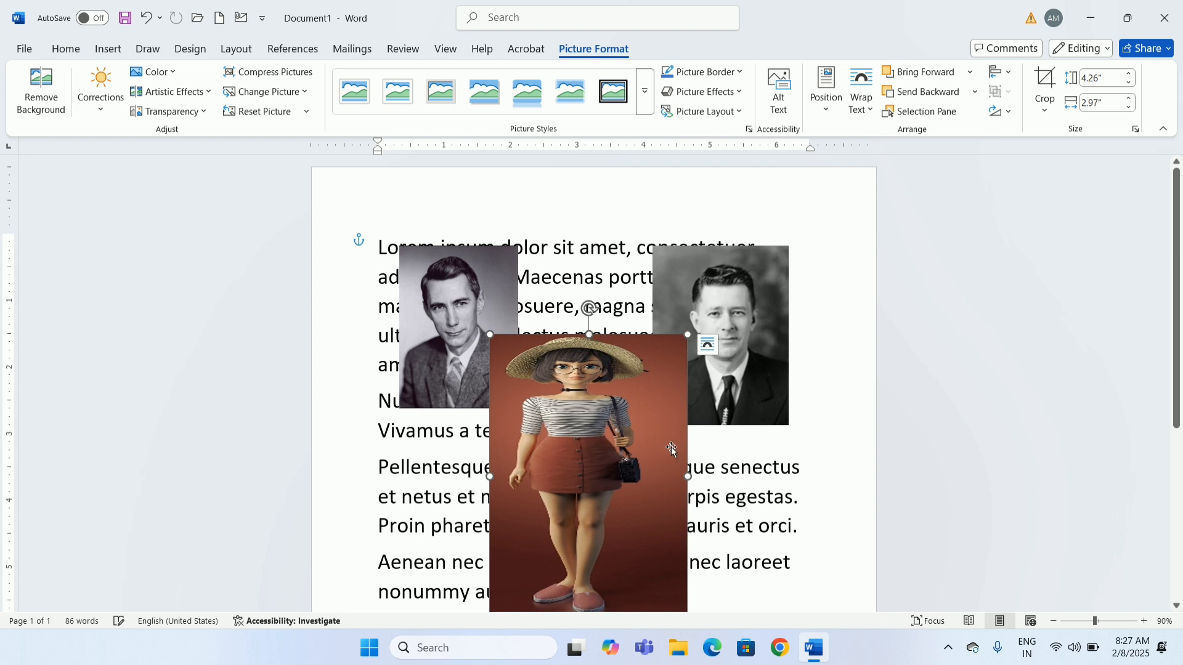
{"action": "left_click_drag", "start_coordinate": [689, 477], "coordinate": [596, 350]}
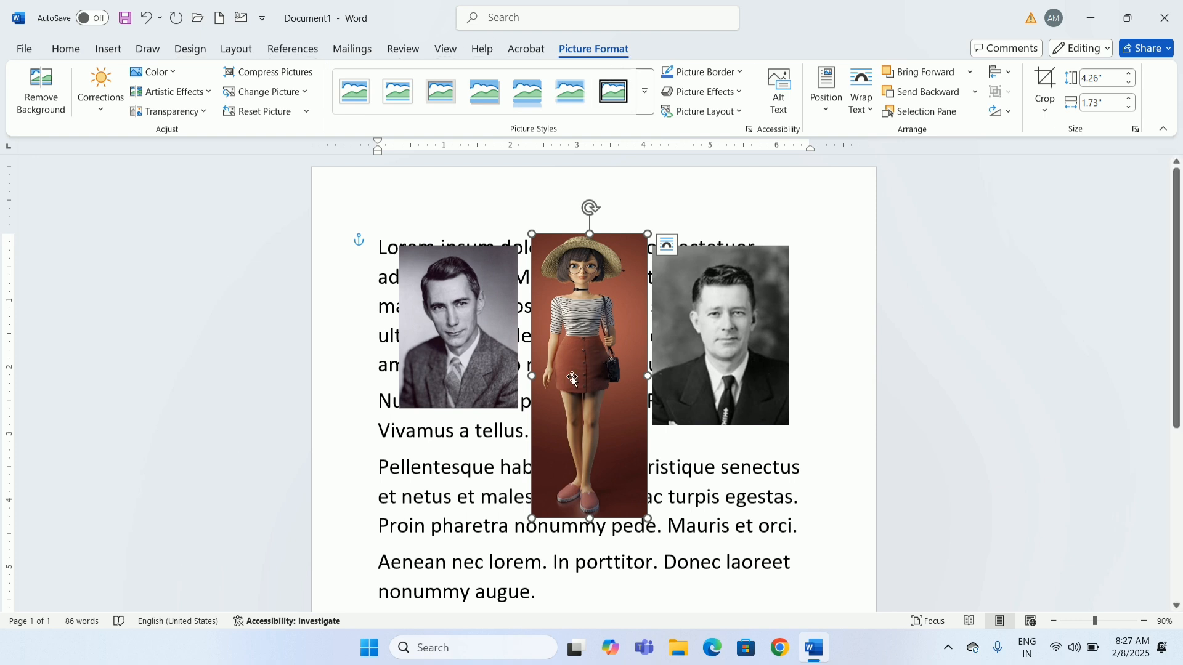
Draw a smiley face shape about 2.09" high by 1.93" wide below the portrait of the man in the dark suit.
{"action": "left_click", "coordinate": [109, 49]}
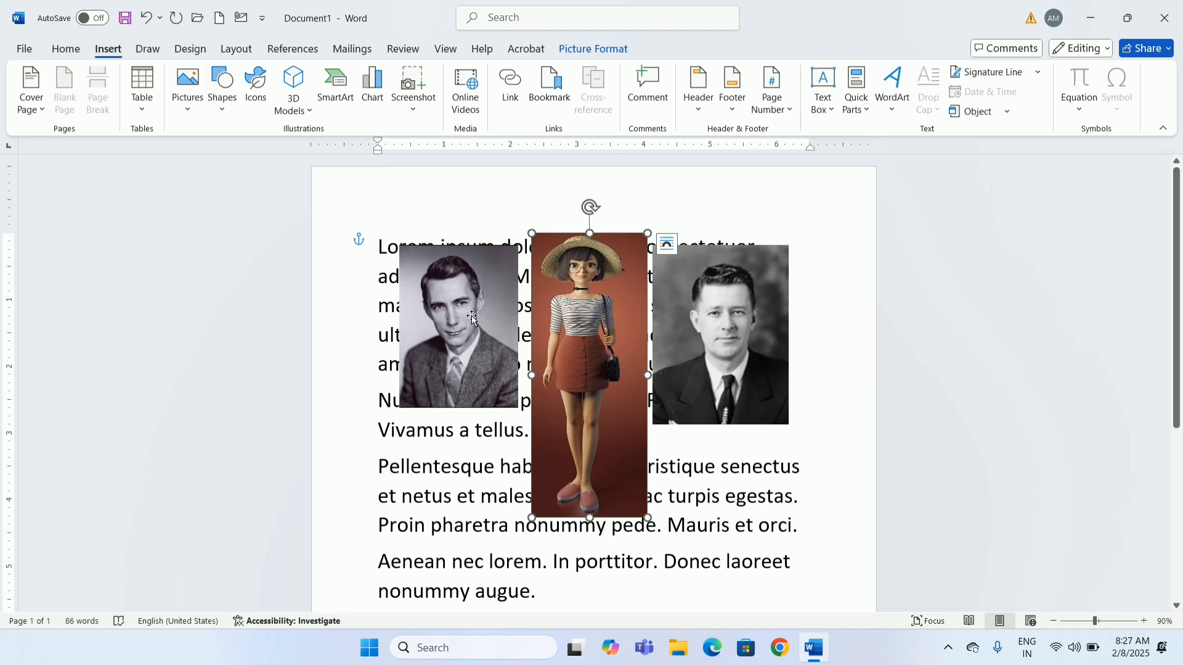
{"action": "left_click", "coordinate": [708, 453]}
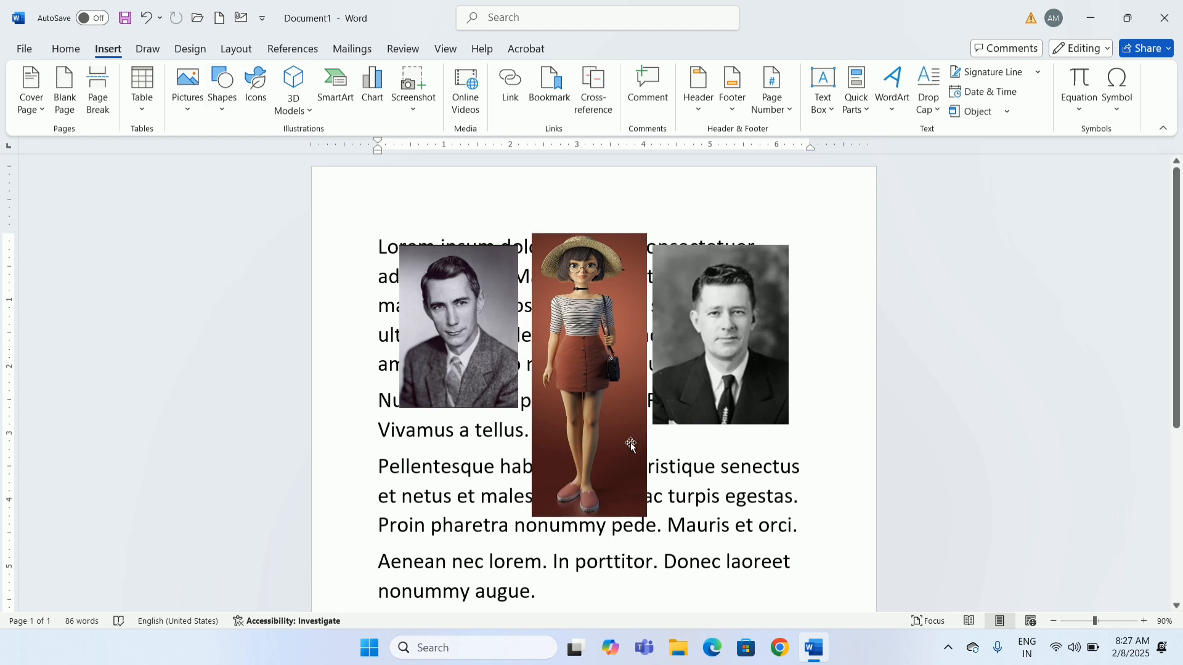
{"action": "left_click", "coordinate": [217, 100]}
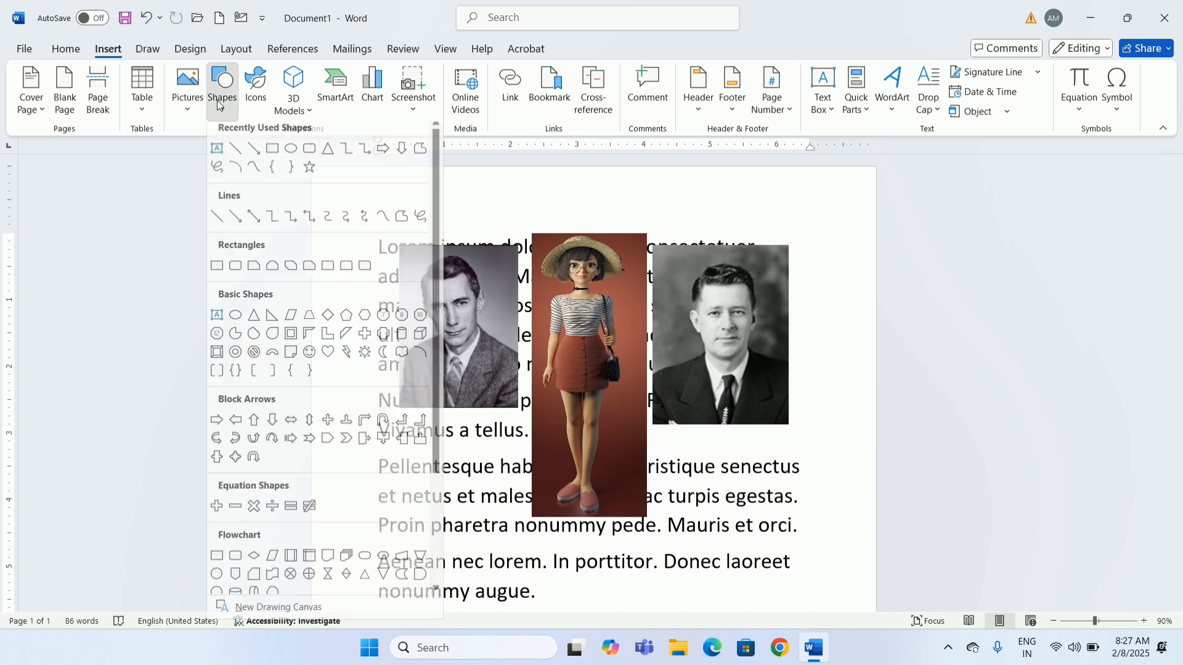
{"action": "left_click", "coordinate": [311, 363]}
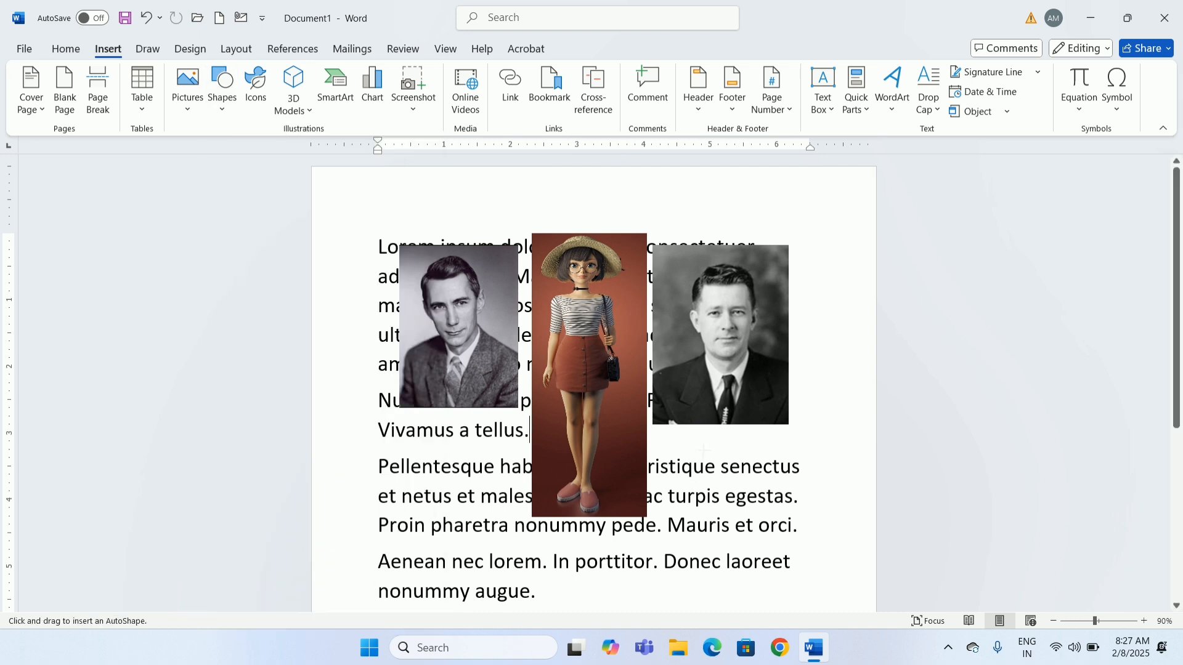
{"action": "left_click_drag", "start_coordinate": [693, 440], "coordinate": [823, 580]}
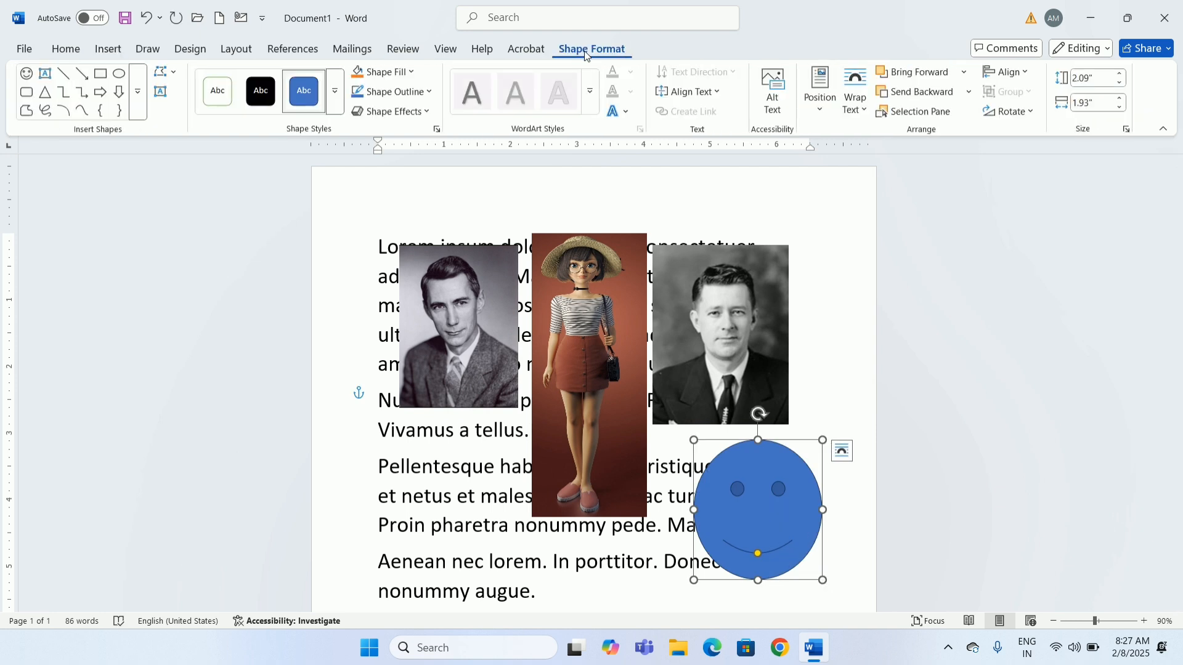
Apply an orange gradient theme style to the smiley face, and change its fill to a darker theme blue.
{"action": "left_click", "coordinate": [334, 91]}
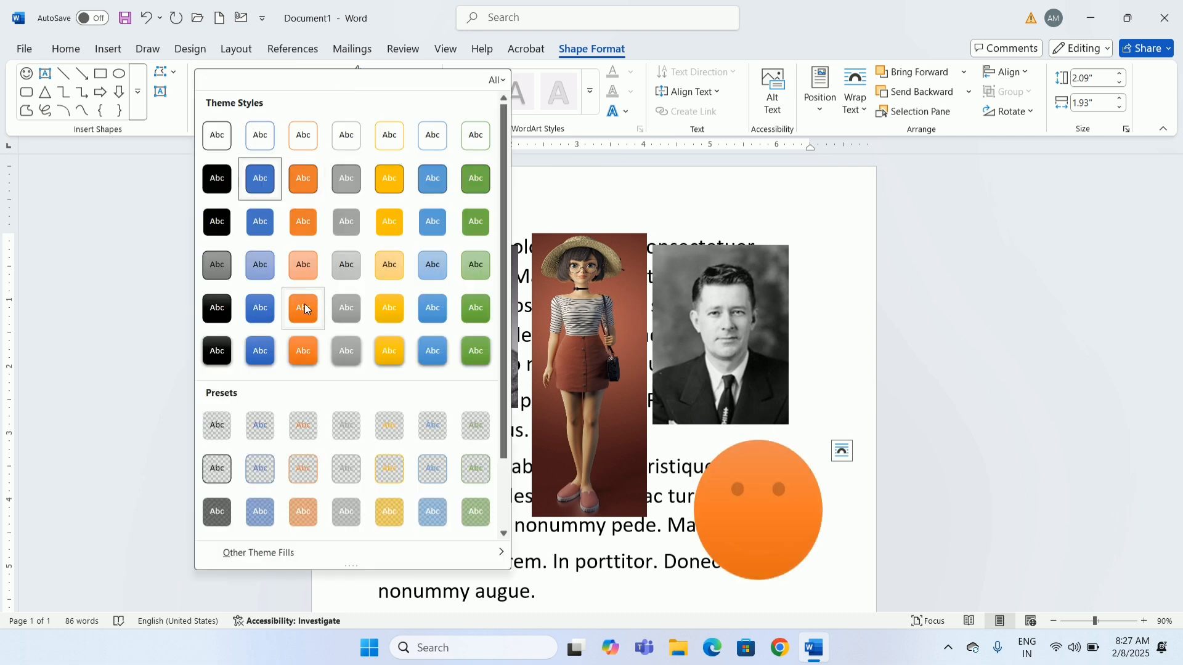
{"action": "left_click", "coordinate": [305, 308]}
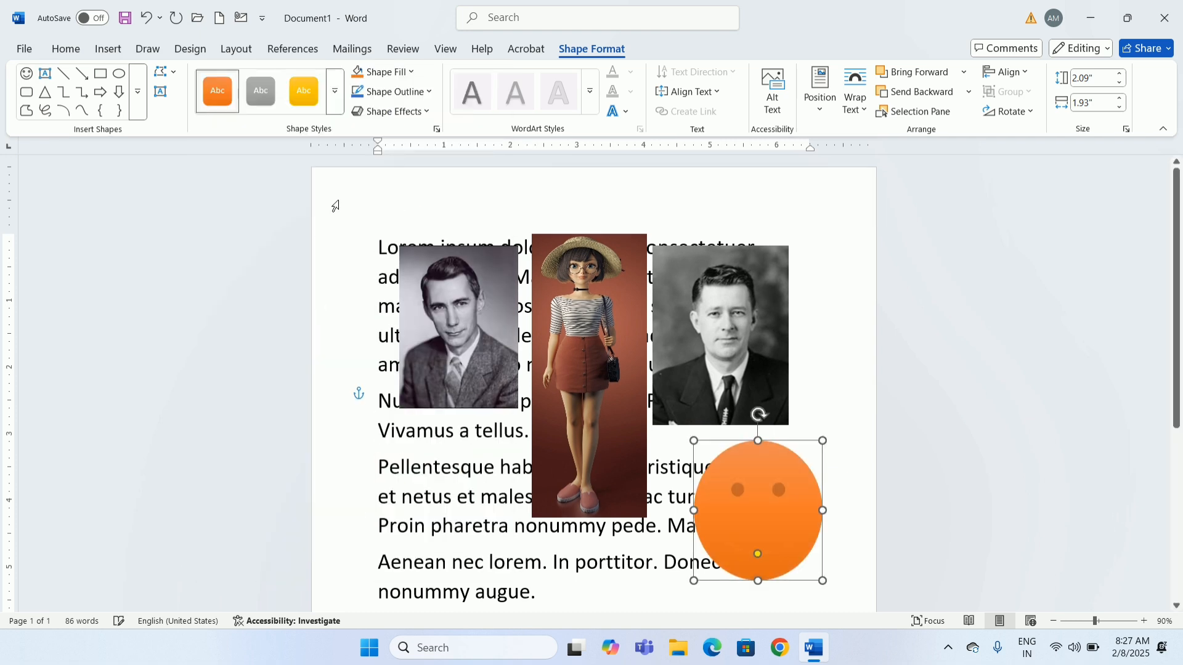
{"action": "left_click", "coordinate": [380, 72]}
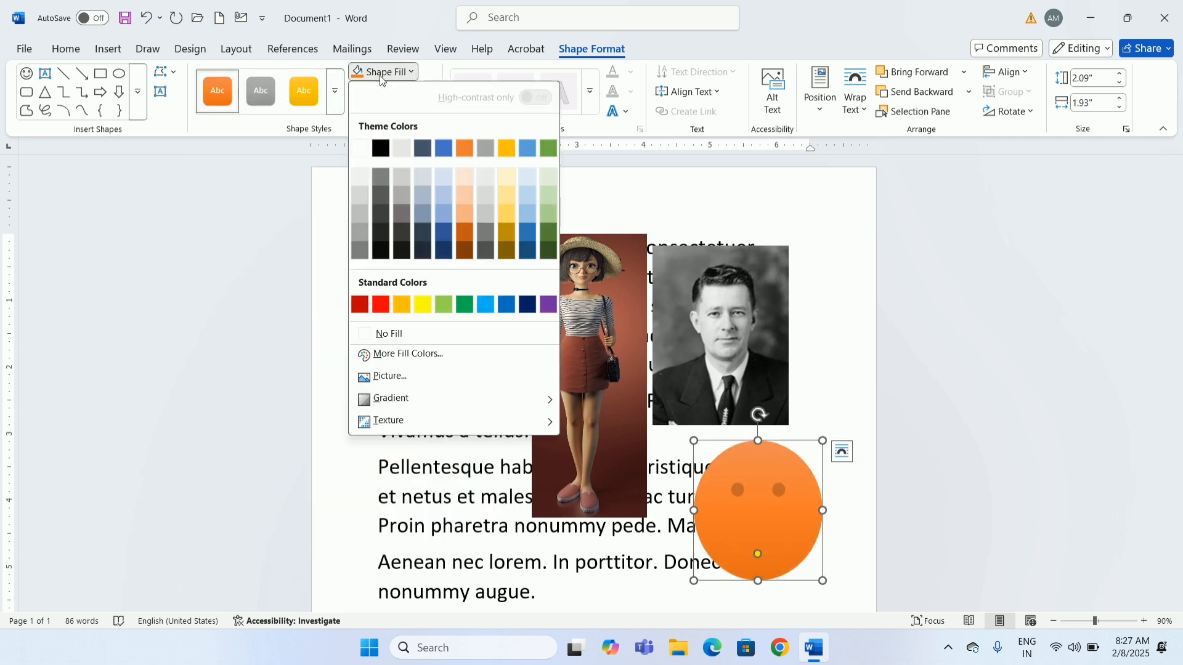
{"action": "left_click", "coordinate": [443, 234]}
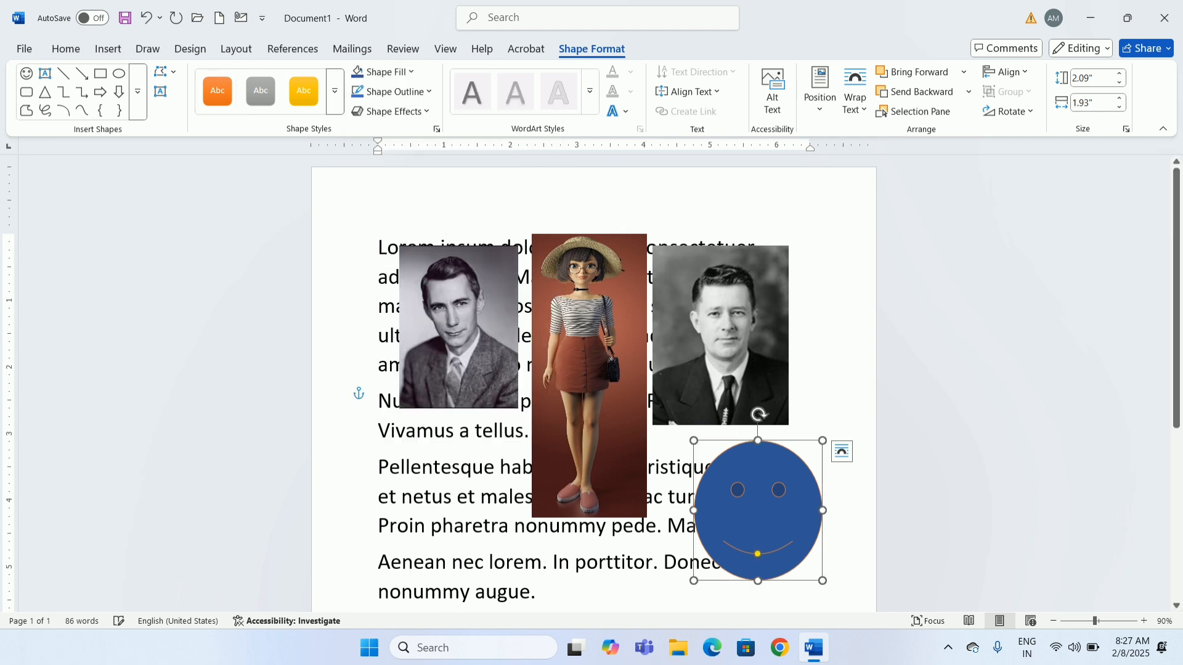
Give the smiley face a yellow outline with a weight of 4½ pt.
{"action": "left_click", "coordinate": [420, 95]}
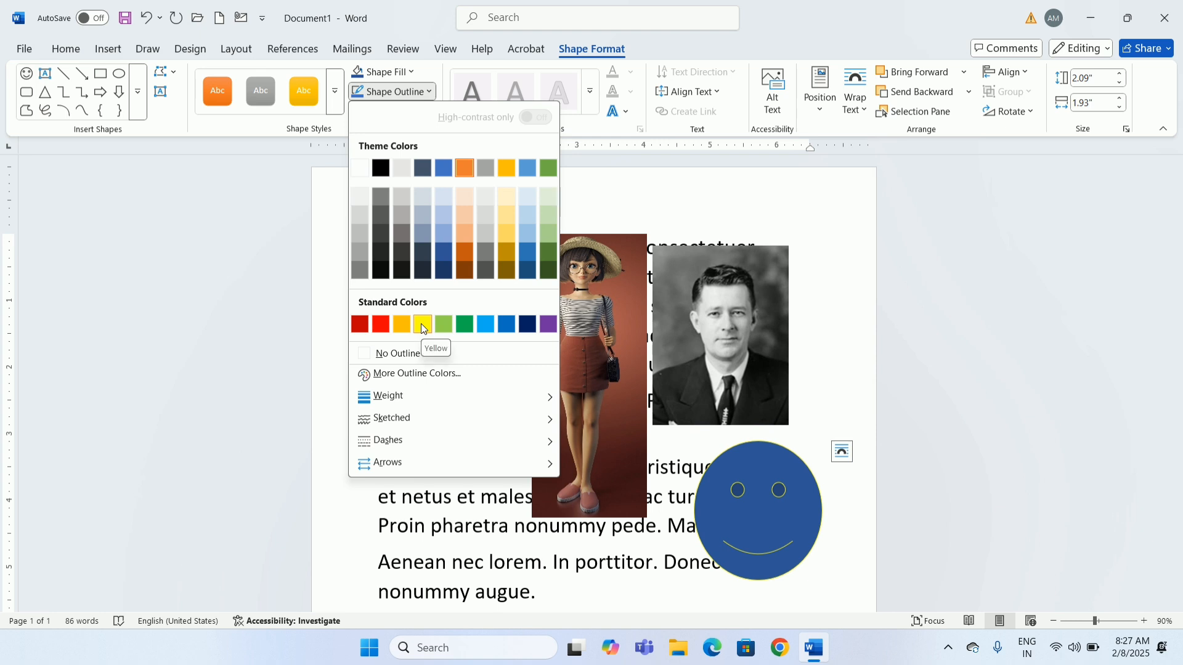
{"action": "left_click", "coordinate": [422, 325]}
{"action": "left_click", "coordinate": [426, 95]}
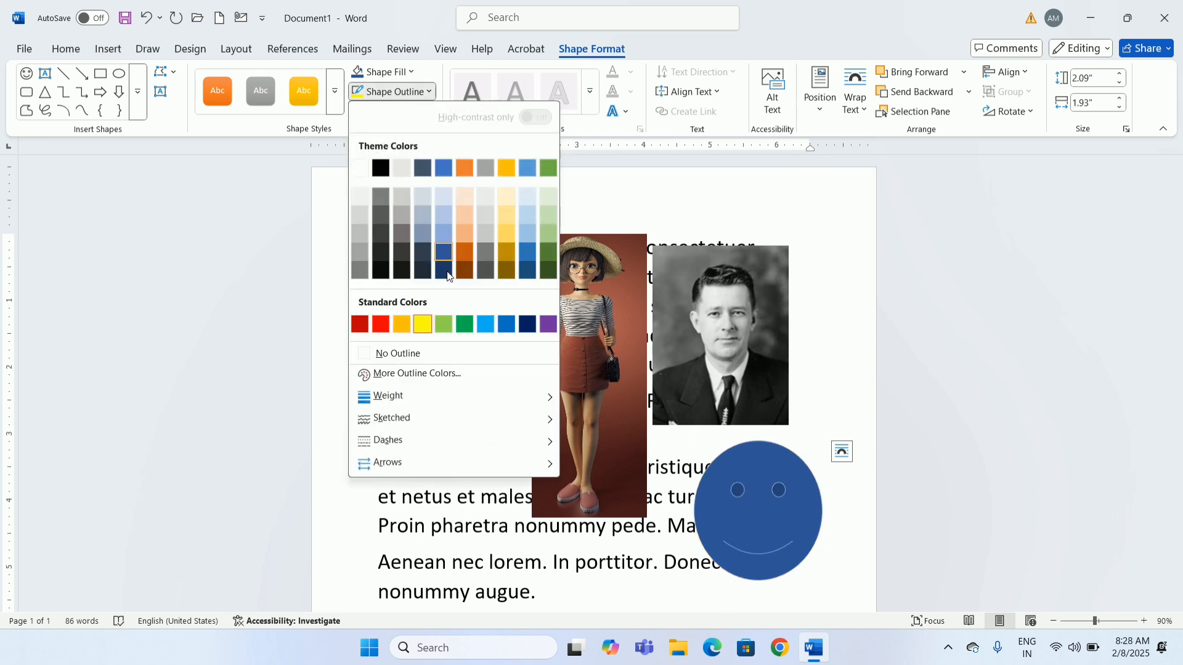
{"action": "mouse_move", "coordinate": [421, 397]}
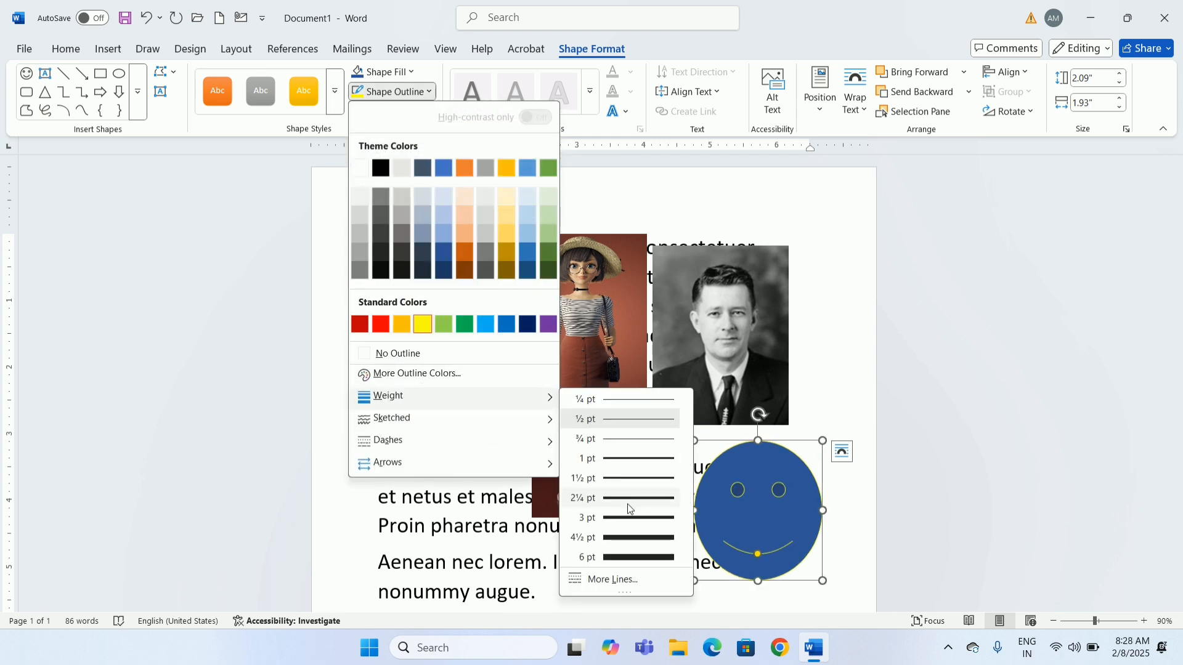
{"action": "left_click", "coordinate": [633, 537]}
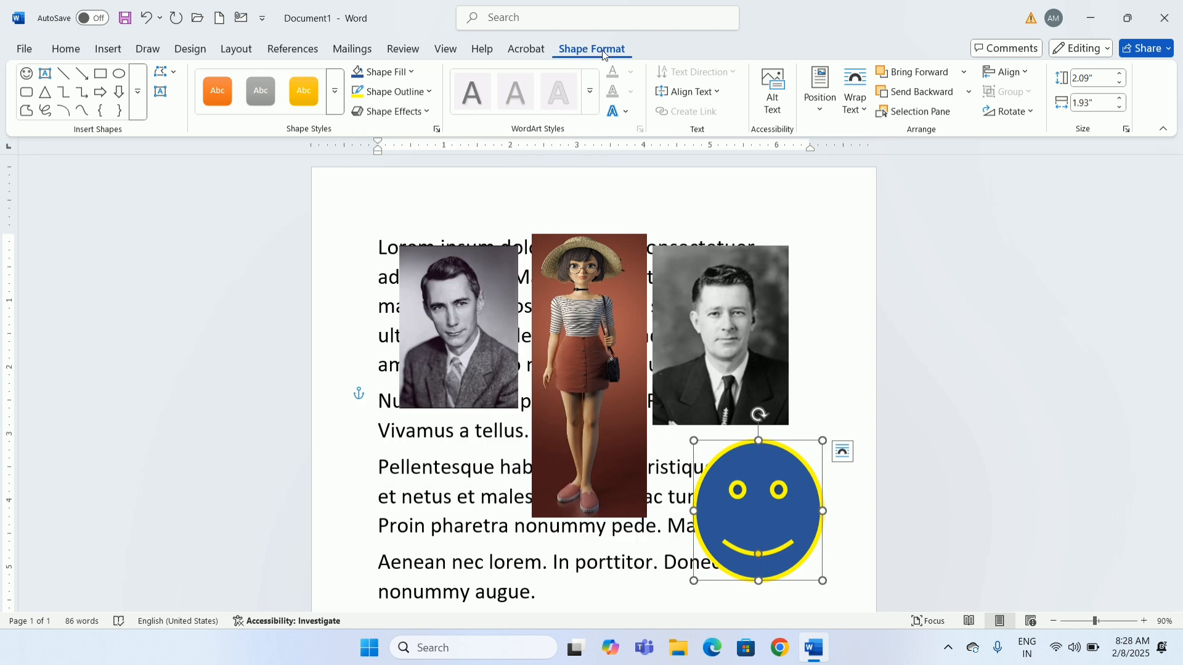
Select the woman figure picture and the smiley face in turn to compare their formatting options, and clear the selection.
{"action": "left_click", "coordinate": [597, 330]}
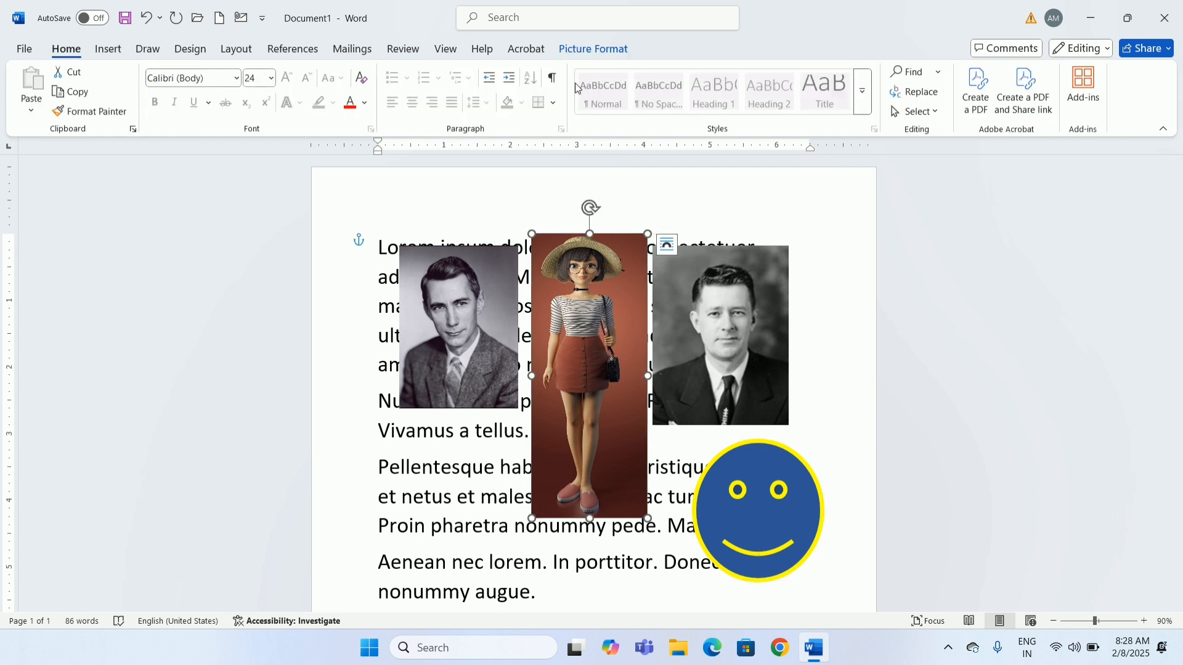
{"action": "left_click", "coordinate": [758, 511]}
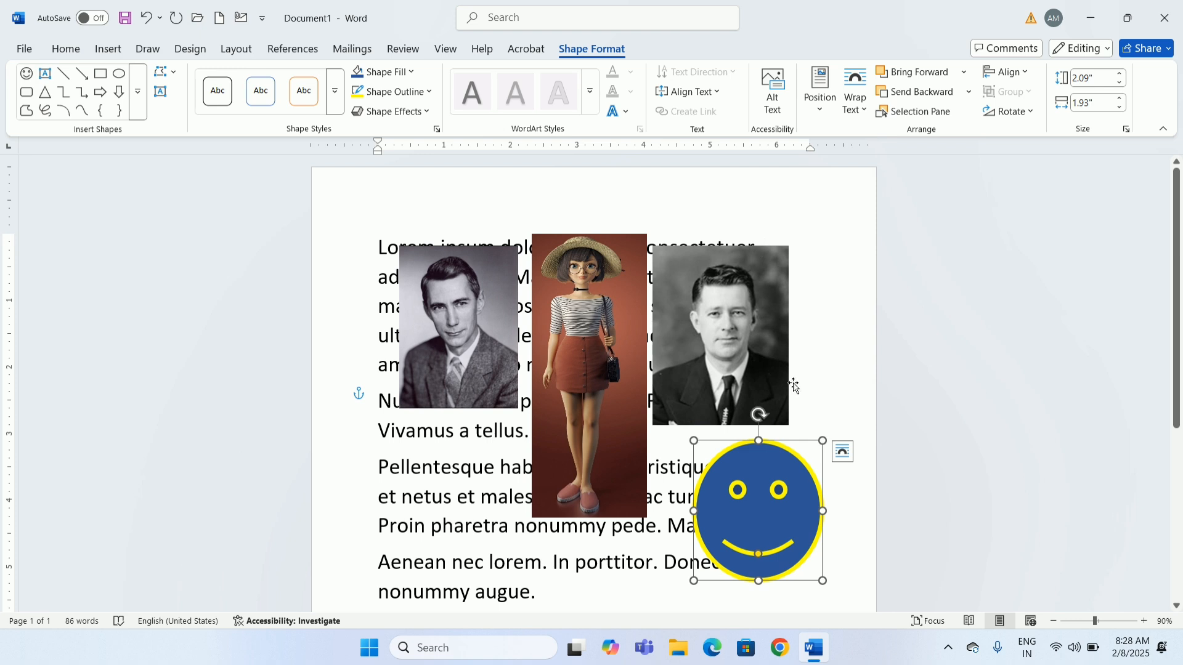
{"action": "left_click", "coordinate": [822, 383]}
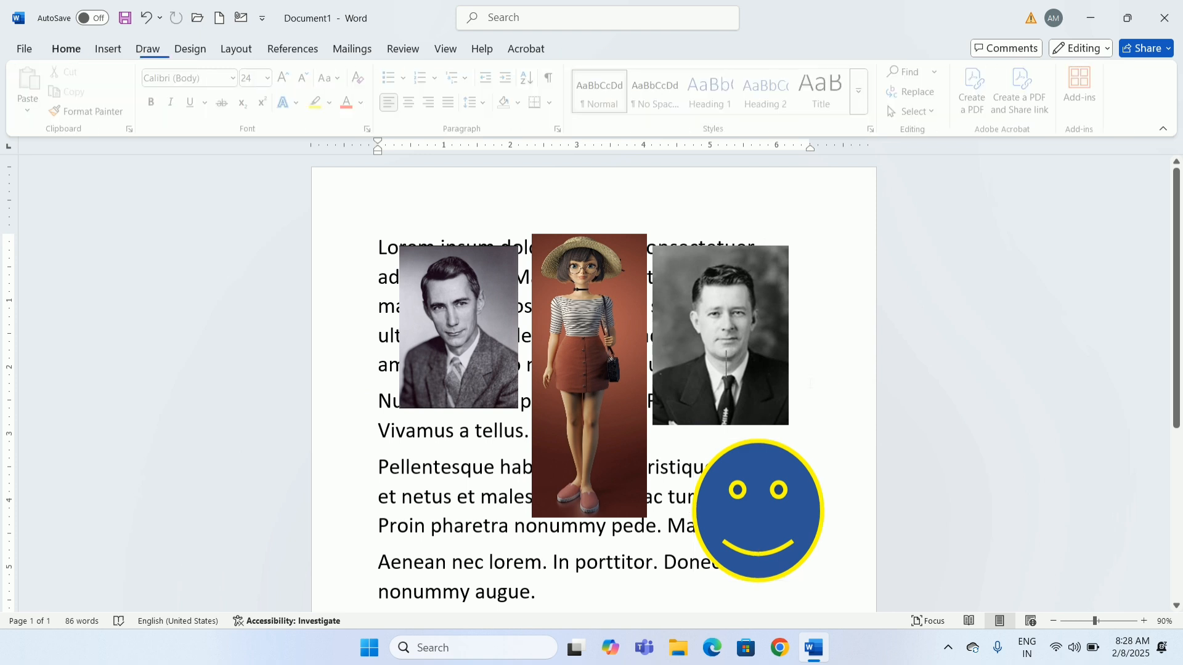
Insert the elephant icon from the stock icons into a new blank paragraph after the one ending "nonummy augue.".
{"action": "left_click", "coordinate": [108, 49]}
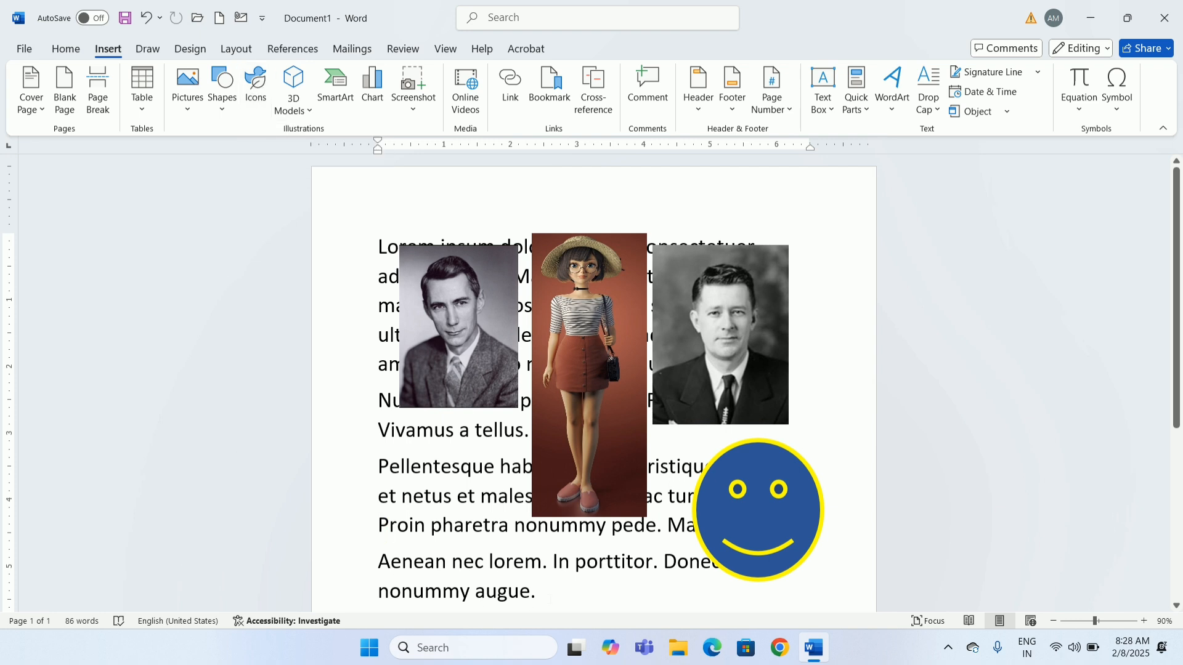
{"action": "key", "text": "Return"}
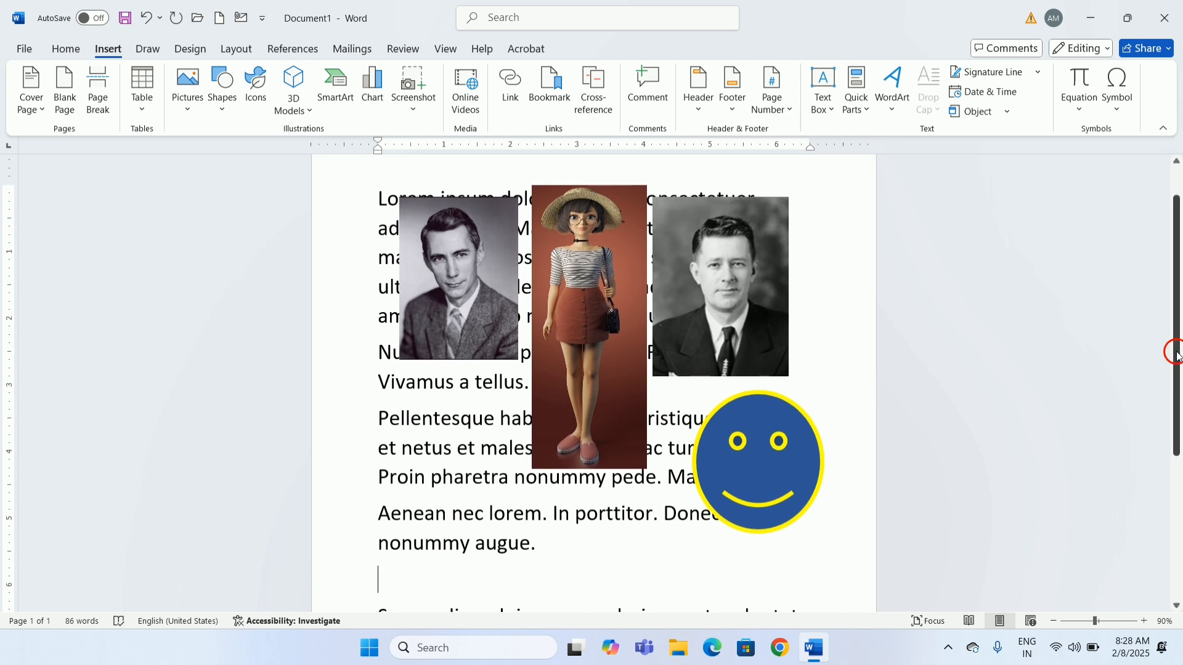
{"action": "left_click_drag", "start_coordinate": [1178, 360], "coordinate": [1179, 431]}
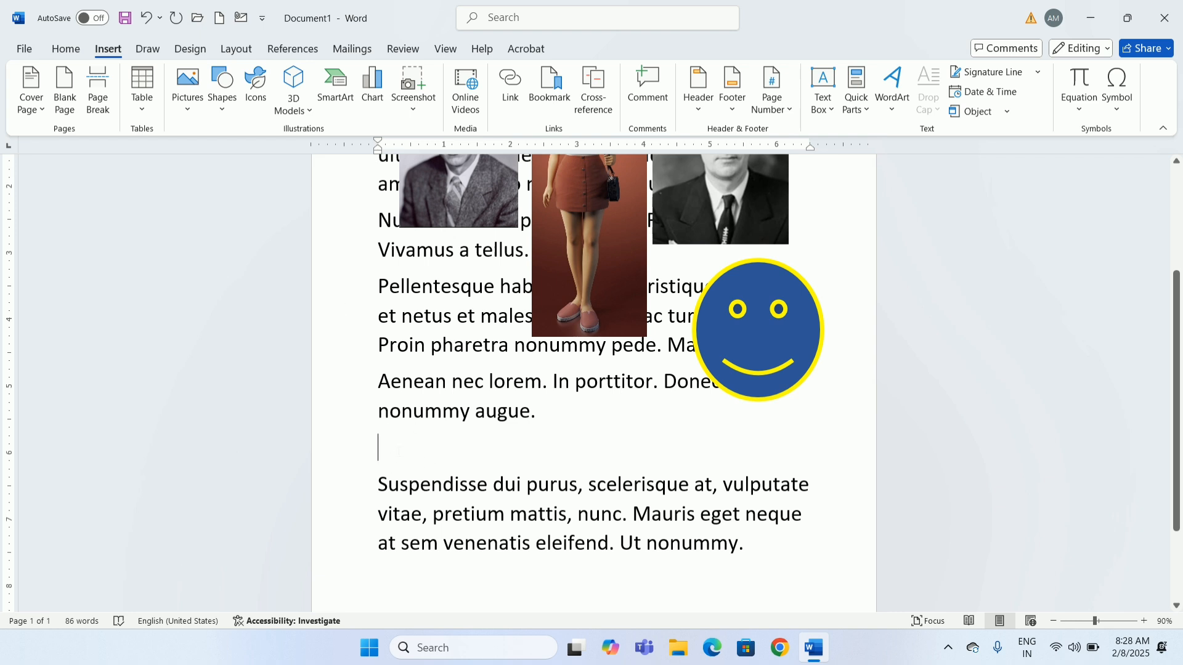
{"action": "left_click", "coordinate": [255, 95]}
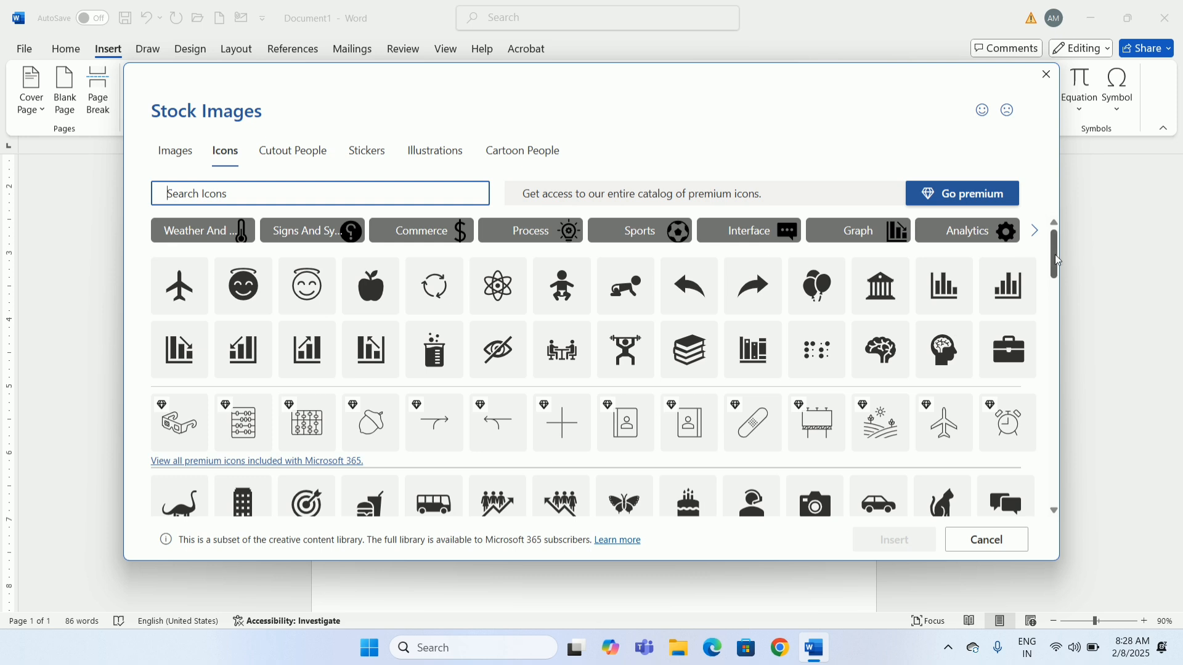
{"action": "left_click_drag", "start_coordinate": [1057, 259], "coordinate": [1050, 336]}
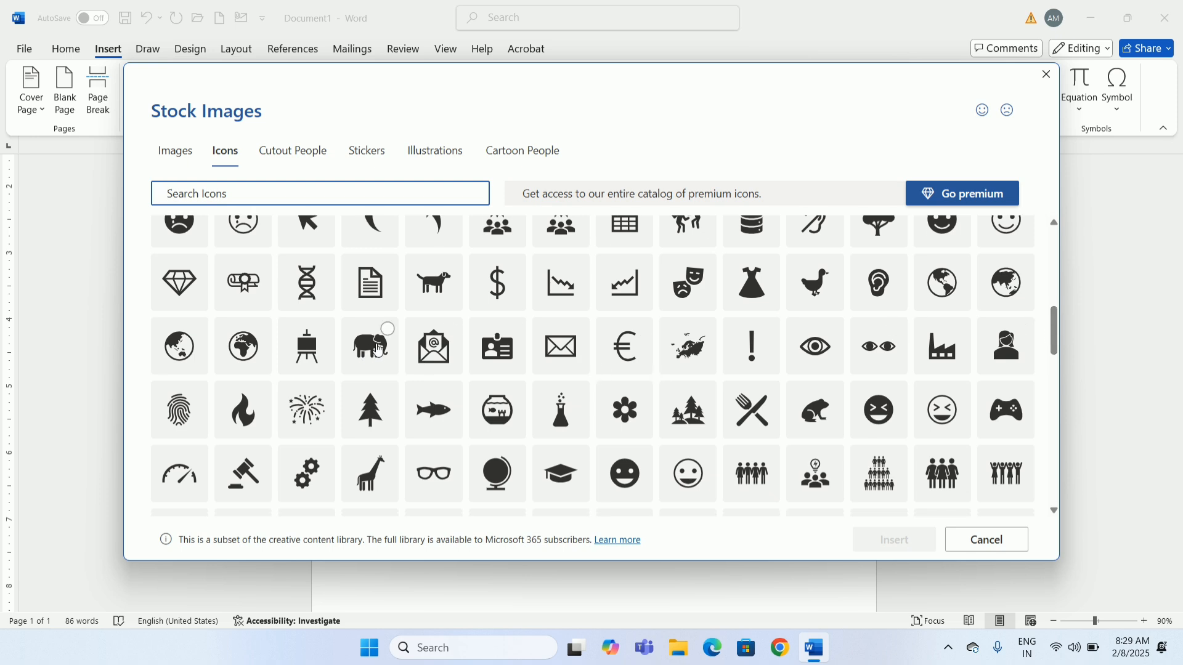
{"action": "left_click", "coordinate": [383, 349]}
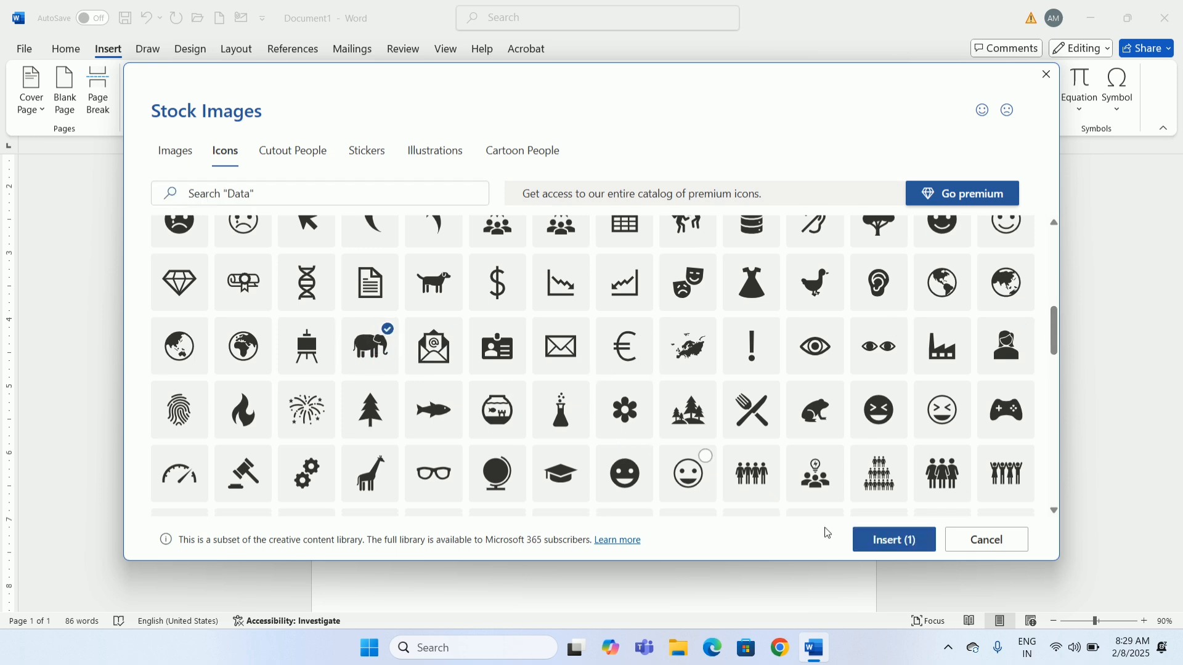
{"action": "left_click", "coordinate": [894, 546]}
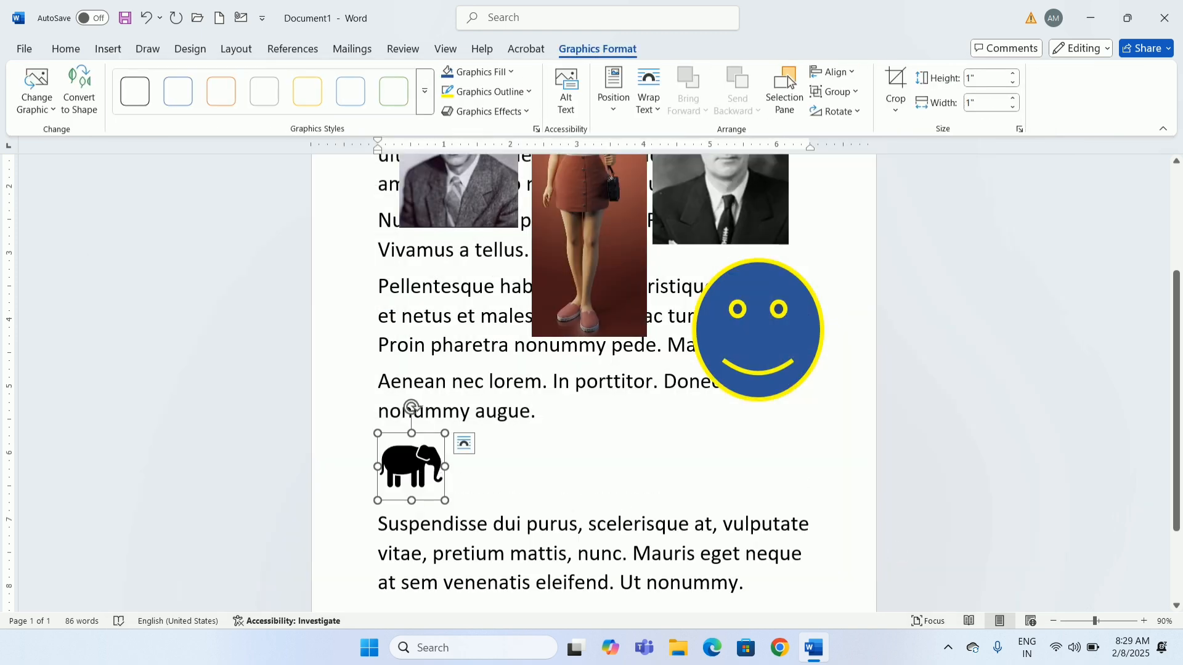
Fill the elephant icon with red, and apply the gold preset style with a black outline to it.
{"action": "left_click", "coordinate": [510, 72]}
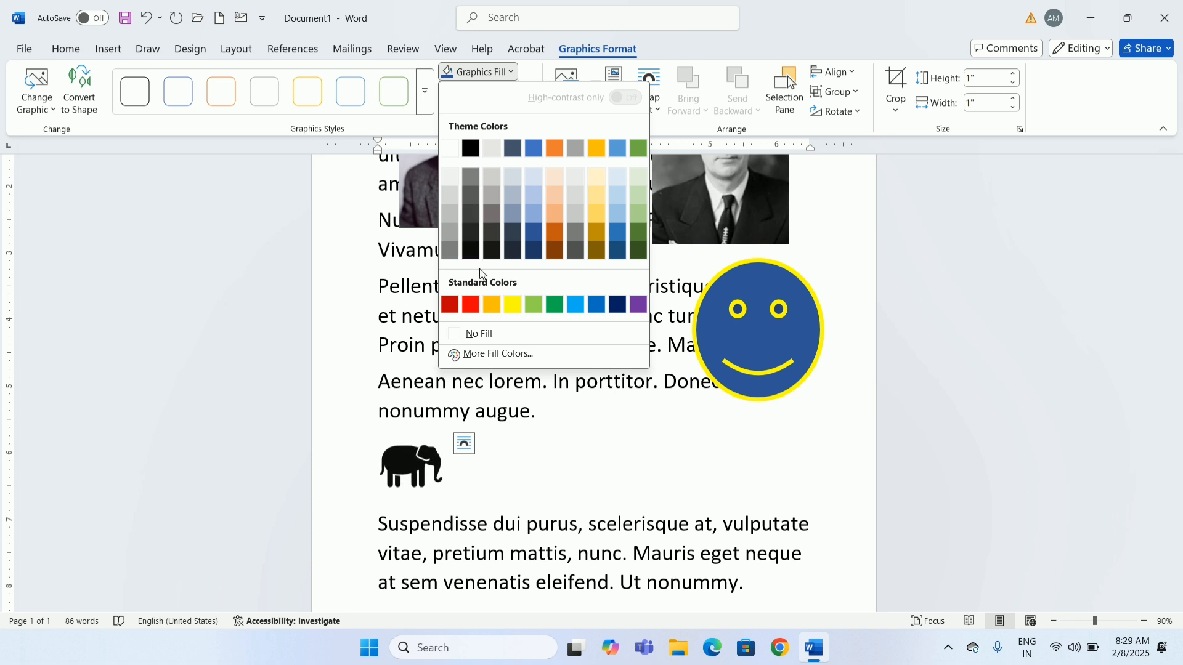
{"action": "left_click", "coordinate": [472, 305]}
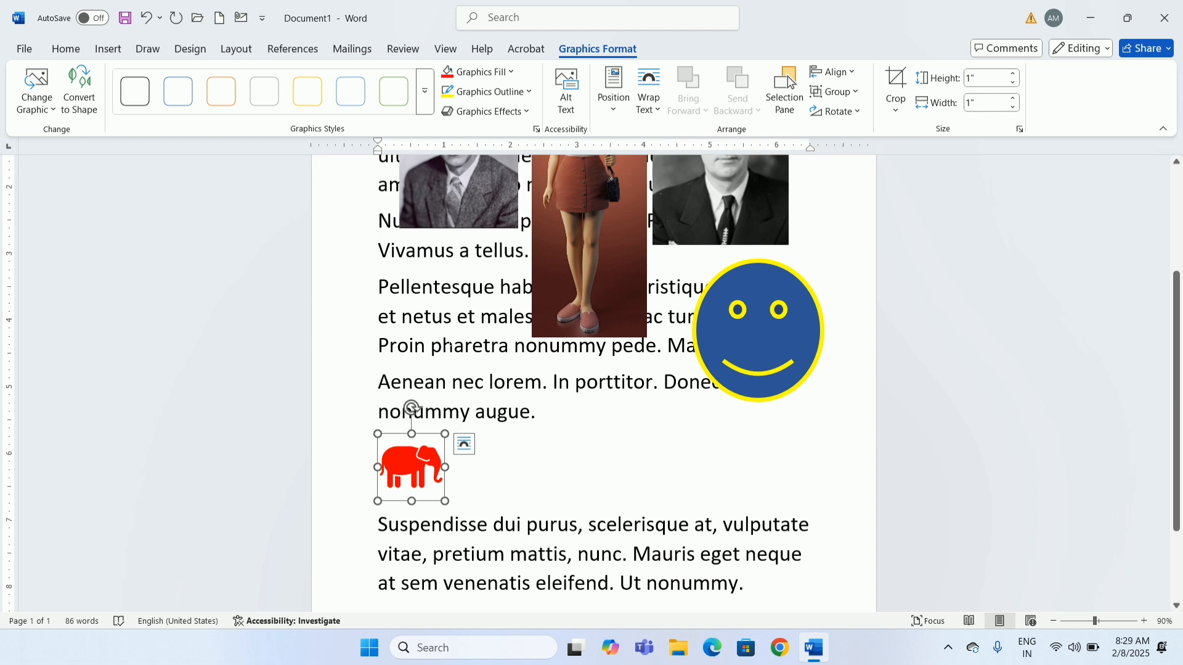
{"action": "left_click", "coordinate": [425, 97]}
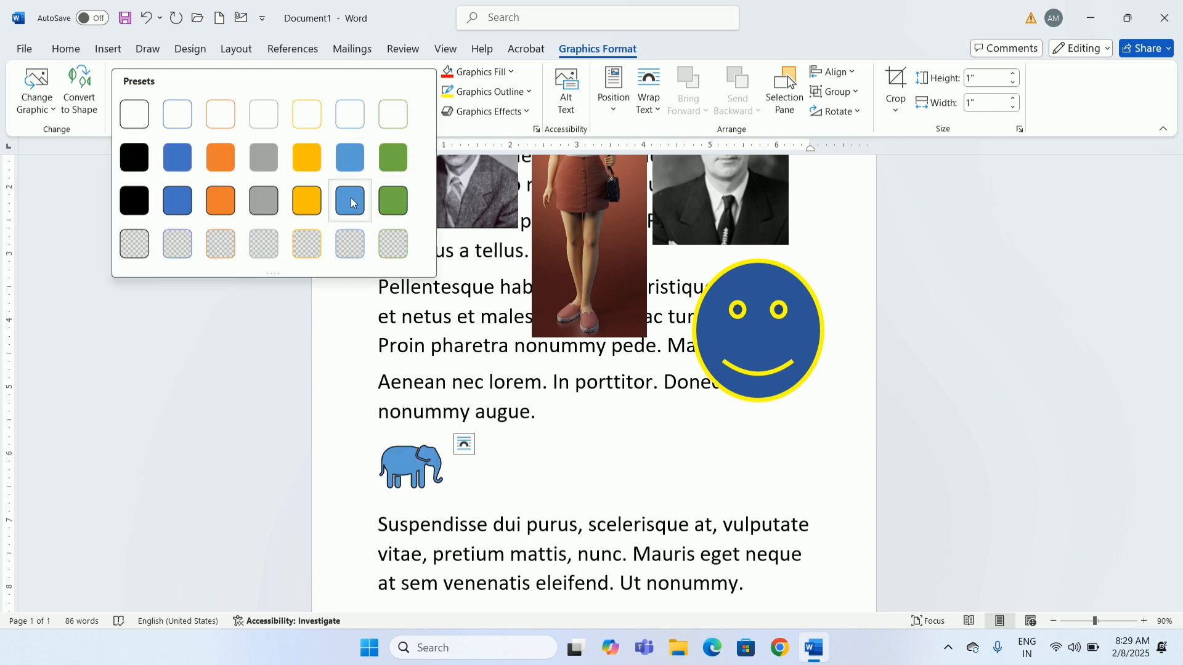
{"action": "left_click", "coordinate": [315, 206]}
Enlarge the elephant icon proportionally to about 2.97" by 2.97" and return to the commands for inserting objects.
{"action": "left_click_drag", "start_coordinate": [446, 435], "coordinate": [606, 273]}
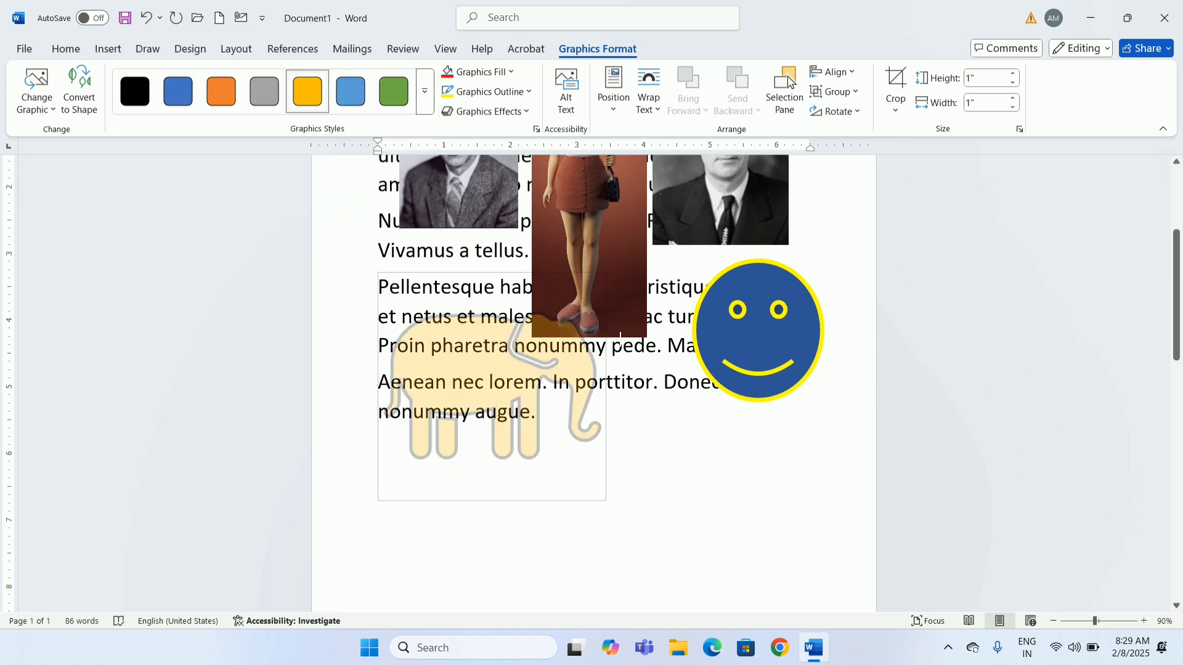
{"action": "left_click_drag", "start_coordinate": [620, 340], "coordinate": [606, 333]}
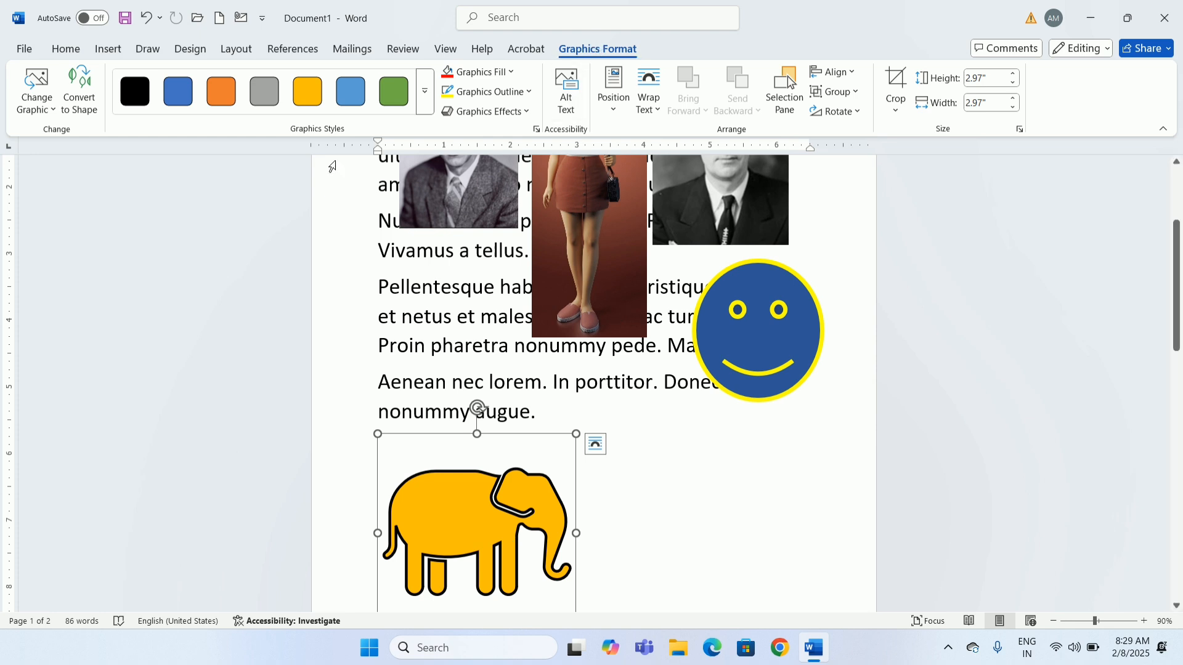
{"action": "left_click", "coordinate": [111, 50]}
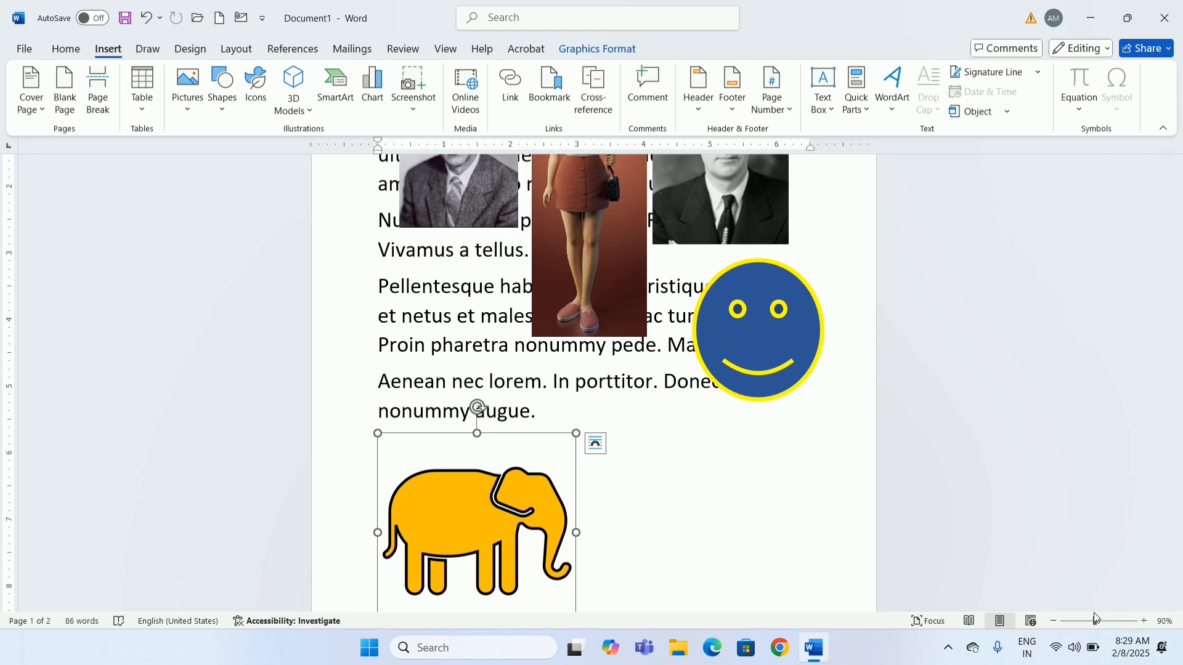
{"action": "left_click", "coordinate": [616, 493]}
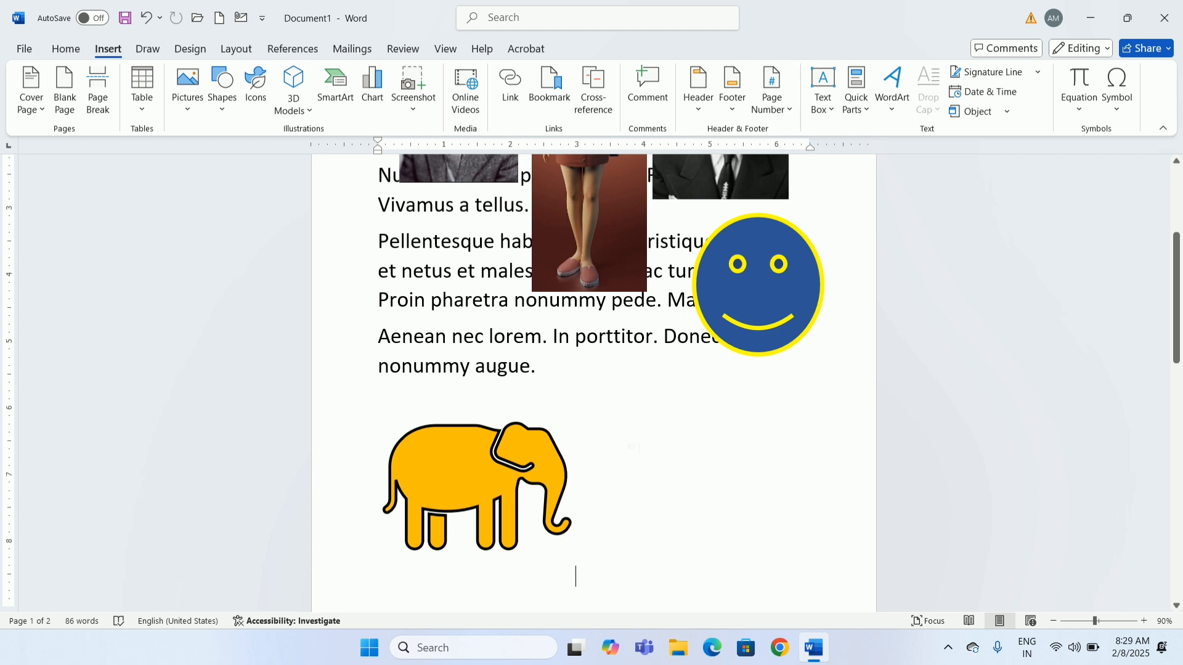
{"action": "left_click", "coordinate": [295, 110]}
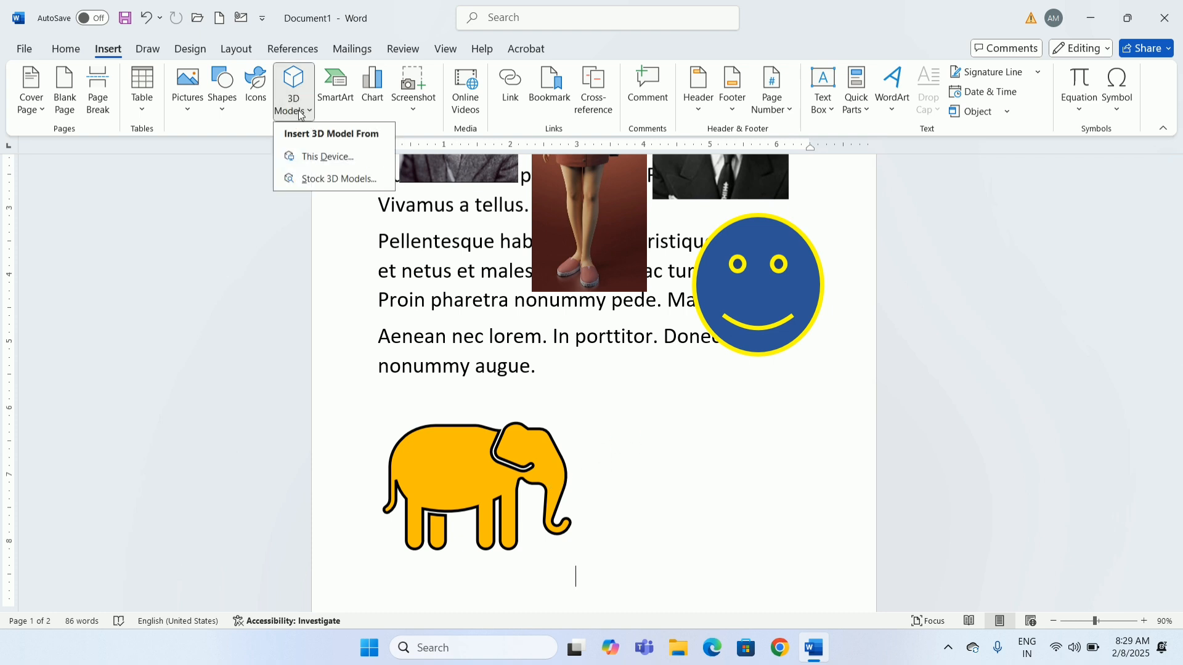
{"action": "left_click", "coordinate": [320, 157]}
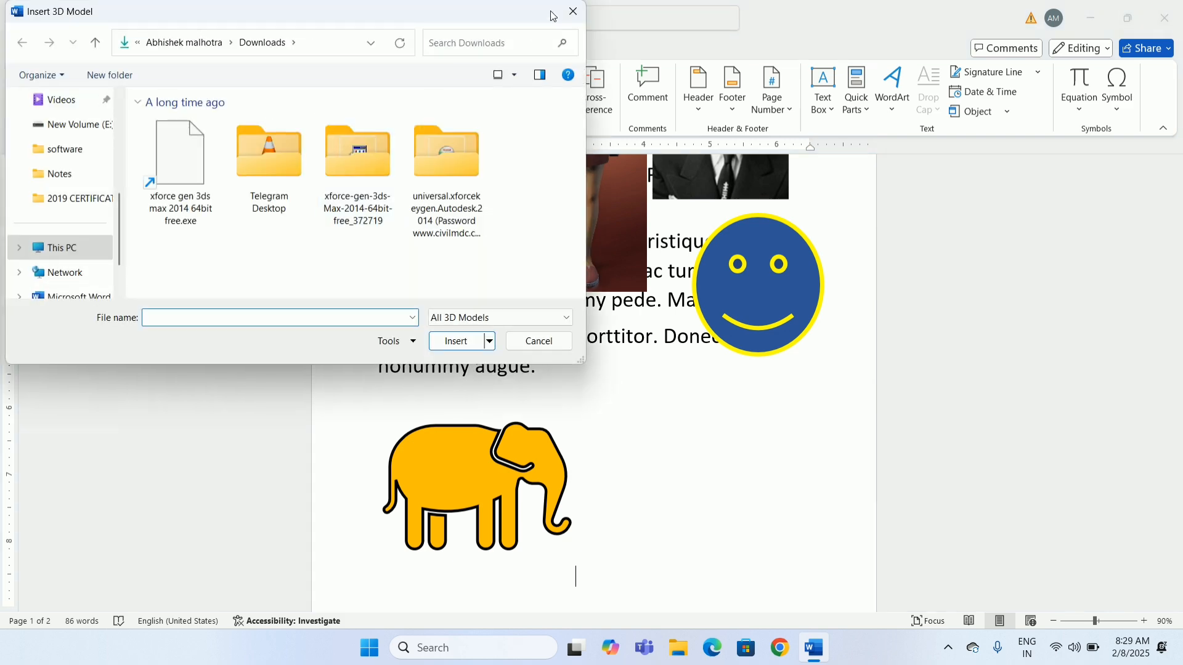
{"action": "left_click", "coordinate": [573, 12]}
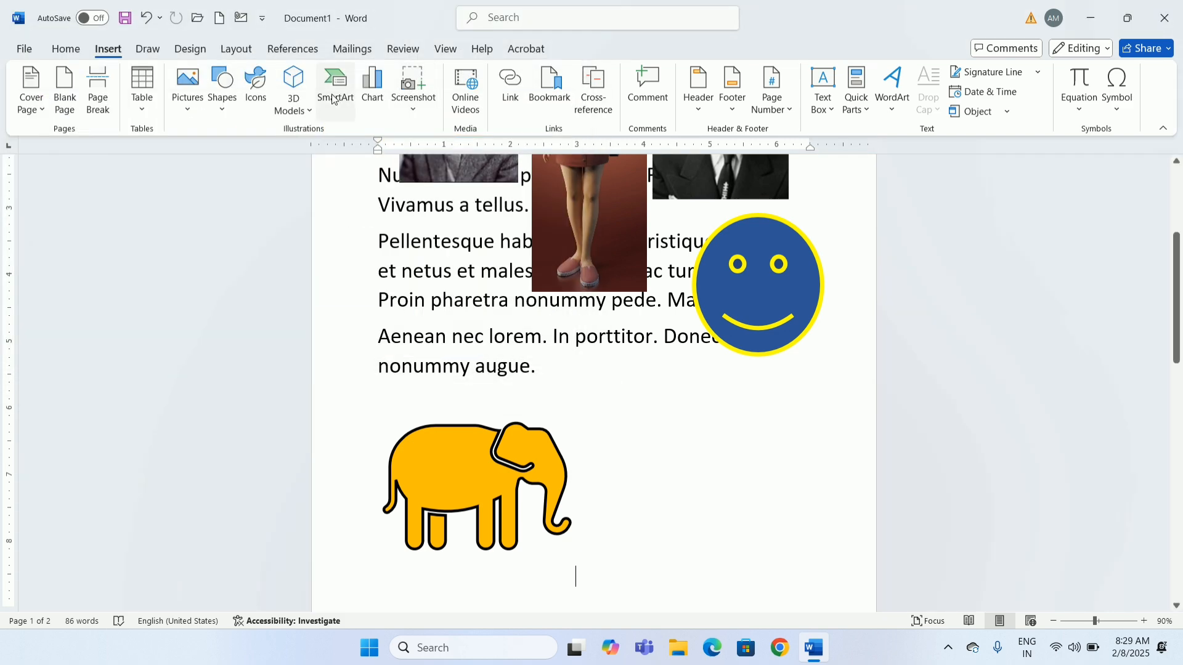
Insert the brown-haired figure in the green suit from the Avatars category of the stock 3D models.
{"action": "left_click", "coordinate": [294, 110]}
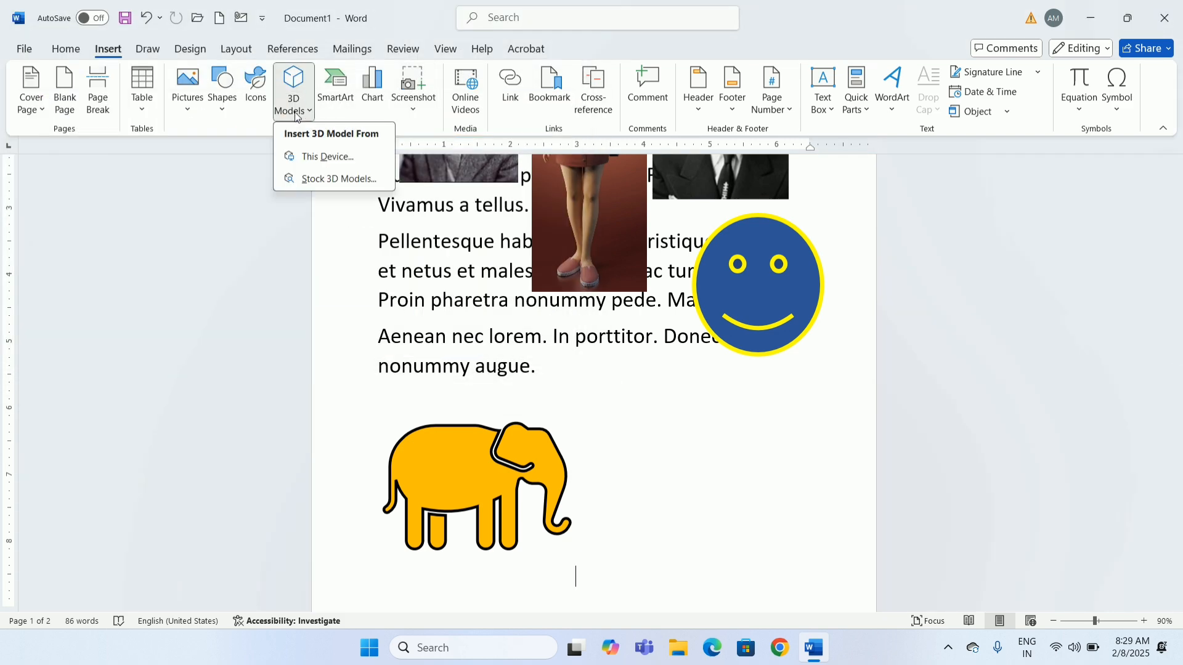
{"action": "left_click", "coordinate": [327, 180]}
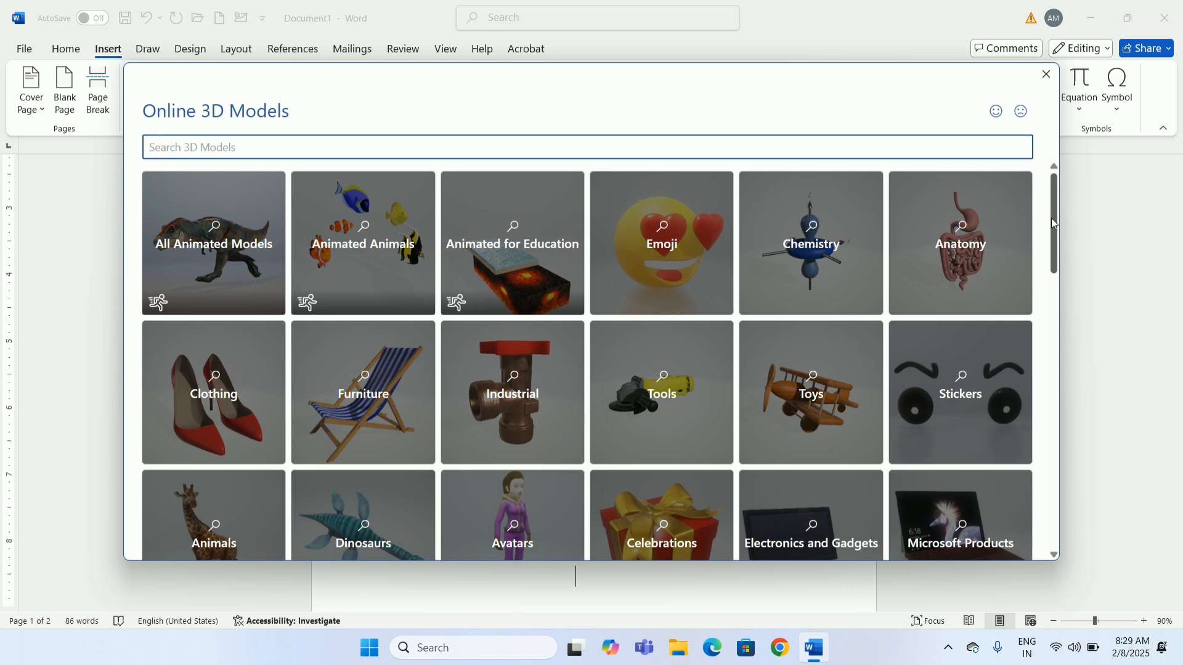
{"action": "left_click_drag", "start_coordinate": [1051, 218], "coordinate": [1061, 282]}
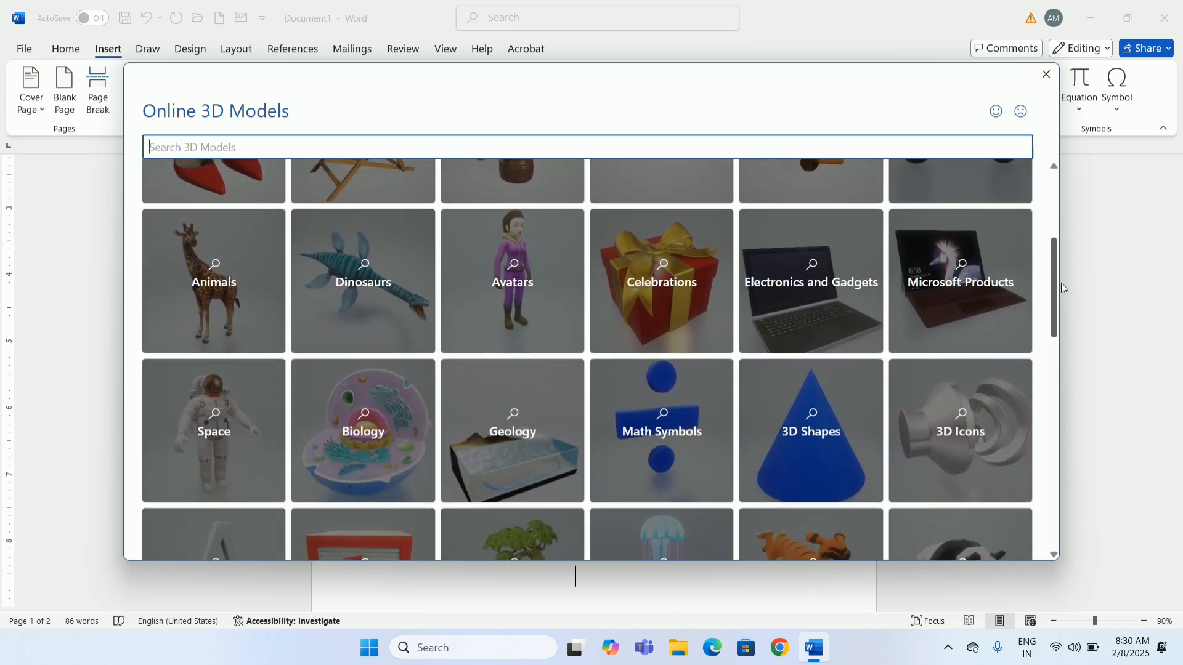
{"action": "left_click", "coordinate": [516, 264]}
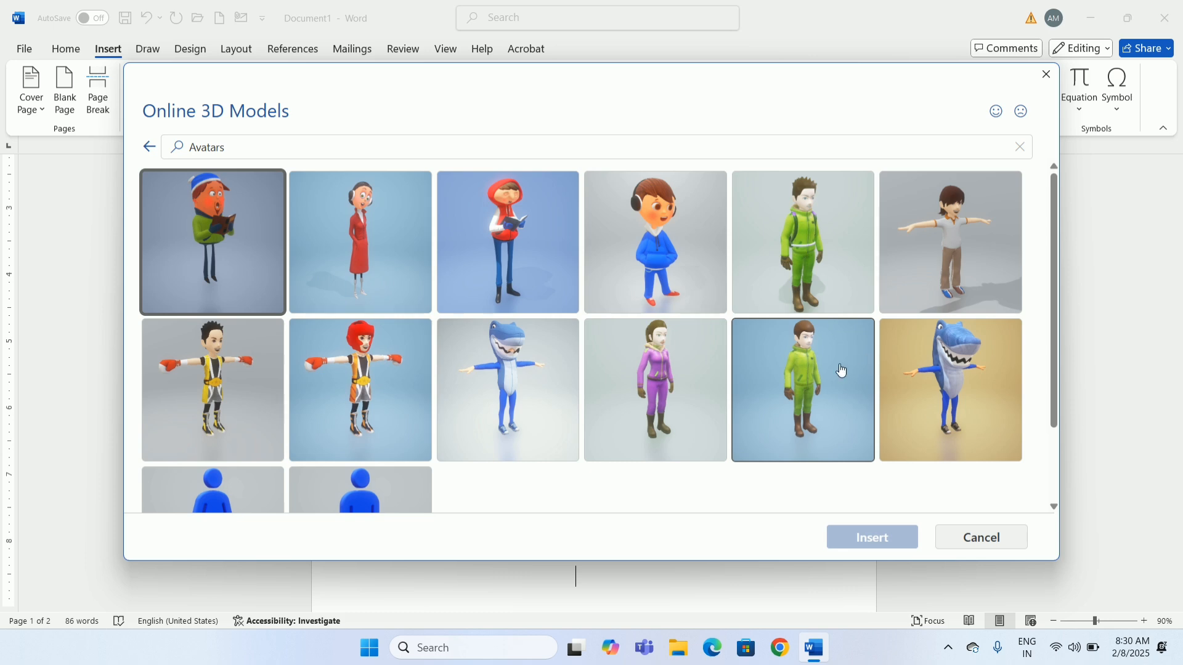
{"action": "left_click", "coordinate": [839, 368]}
{"action": "left_click", "coordinate": [872, 541]}
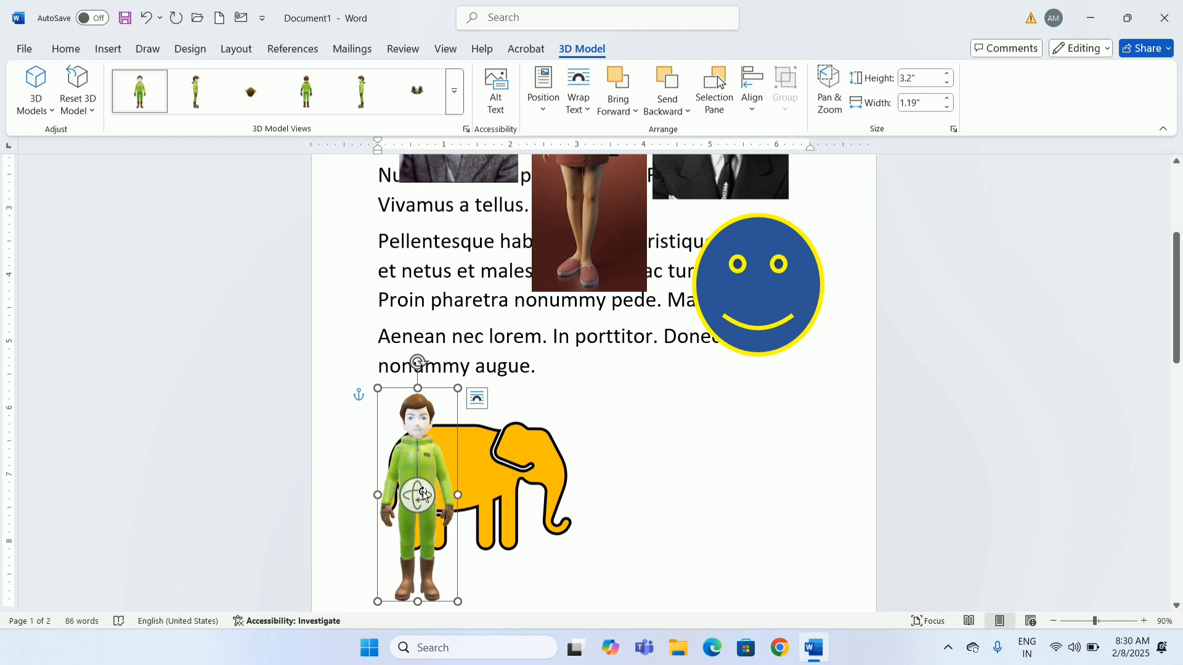
Enlarge the avatar to about 6.06" by 2.23" to the right of the elephant and apply the side view facing right.
{"action": "mouse_move", "coordinate": [423, 494]}
{"action": "left_mouse_down"}
{"action": "mouse_move", "coordinate": [610, 484]}
{"action": "mouse_move", "coordinate": [543, 518]}
{"action": "mouse_move", "coordinate": [370, 522]}
{"action": "mouse_move", "coordinate": [382, 427]}
{"action": "mouse_move", "coordinate": [493, 409]}
{"action": "mouse_move", "coordinate": [516, 527]}
{"action": "mouse_move", "coordinate": [433, 564]}
{"action": "mouse_move", "coordinate": [493, 592]}
{"action": "mouse_move", "coordinate": [630, 473]}
{"action": "mouse_move", "coordinate": [430, 489]}
{"action": "left_mouse_up"}
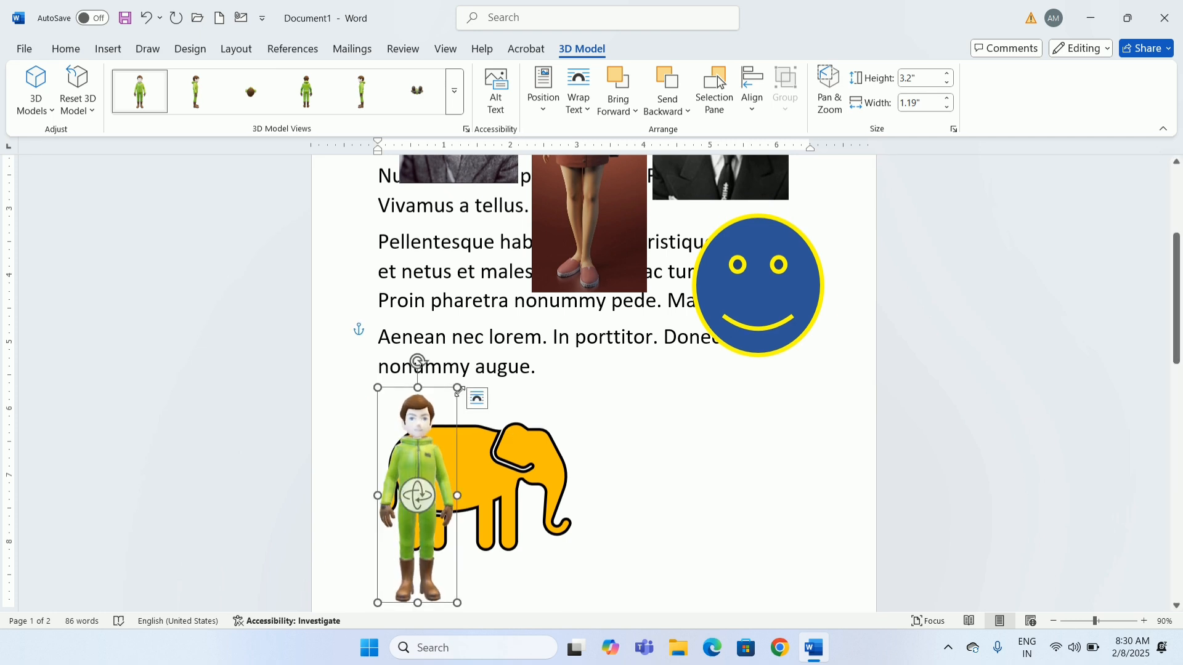
{"action": "left_click_drag", "start_coordinate": [457, 389], "coordinate": [529, 191]}
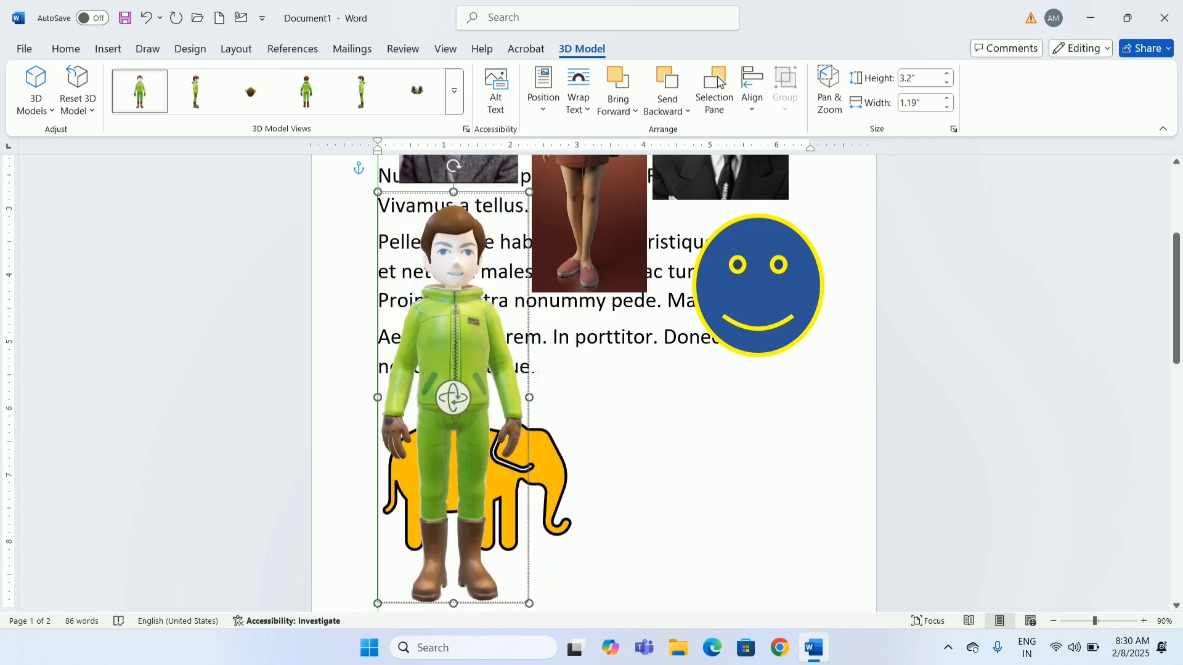
{"action": "left_click_drag", "start_coordinate": [466, 339], "coordinate": [776, 366]}
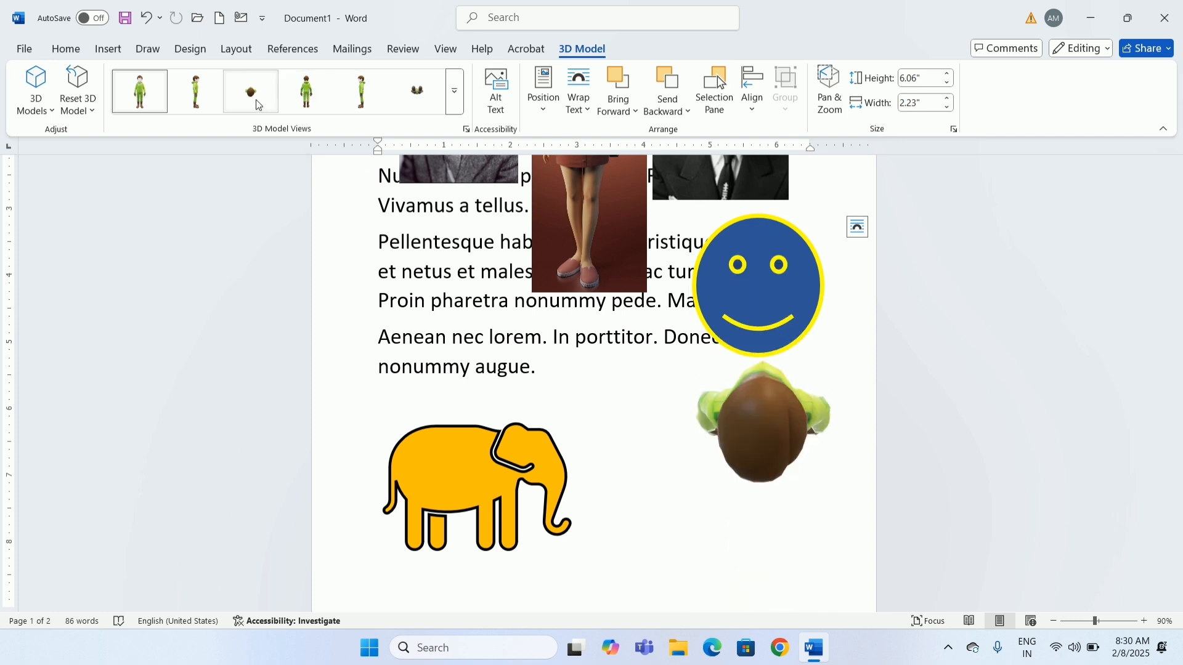
{"action": "left_click", "coordinate": [194, 99]}
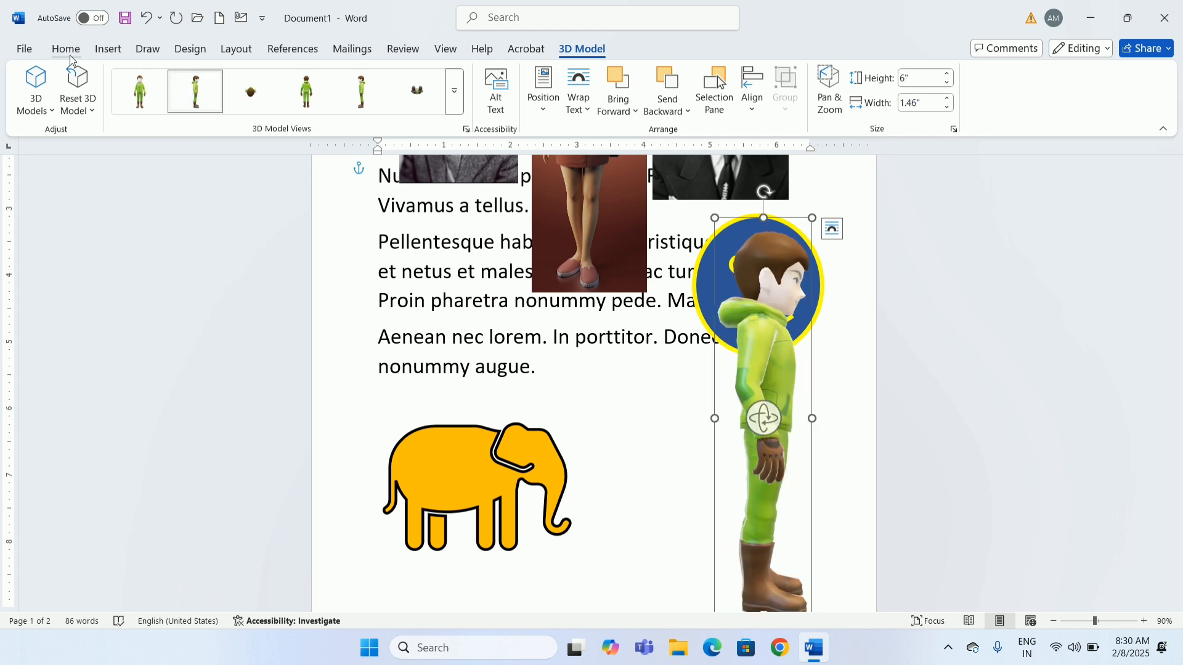
Delete all the text and illustrations from the document.
{"action": "left_click", "coordinate": [108, 48]}
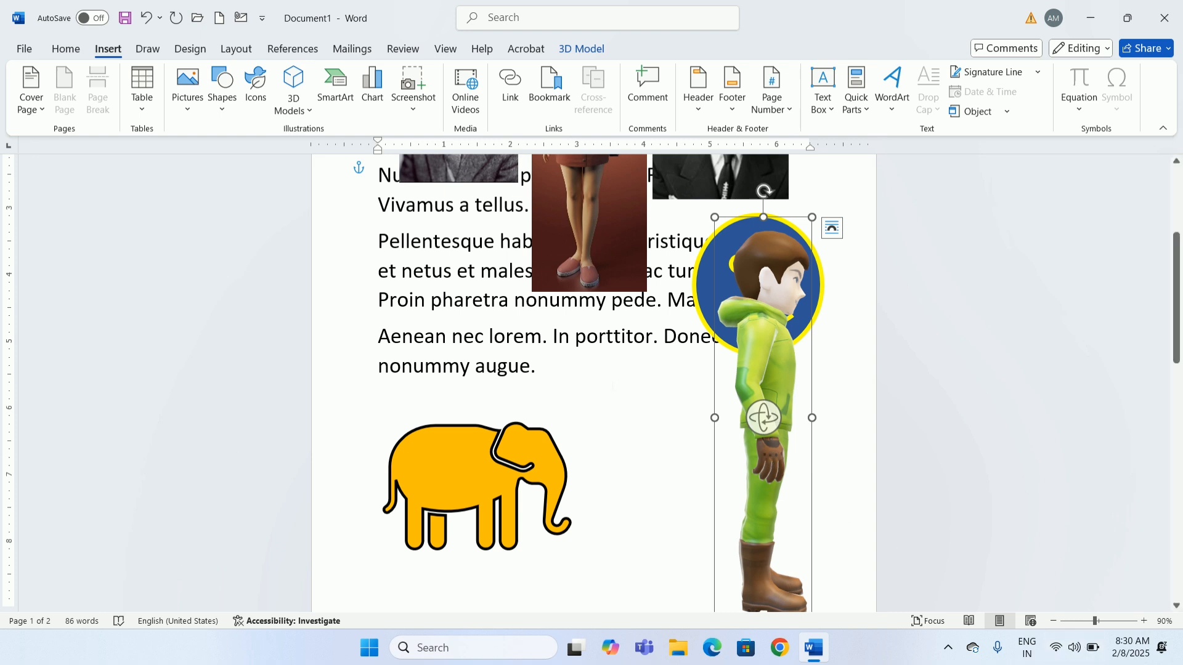
{"action": "left_click", "coordinate": [611, 386]}
{"action": "key", "text": "ctrl+a"}
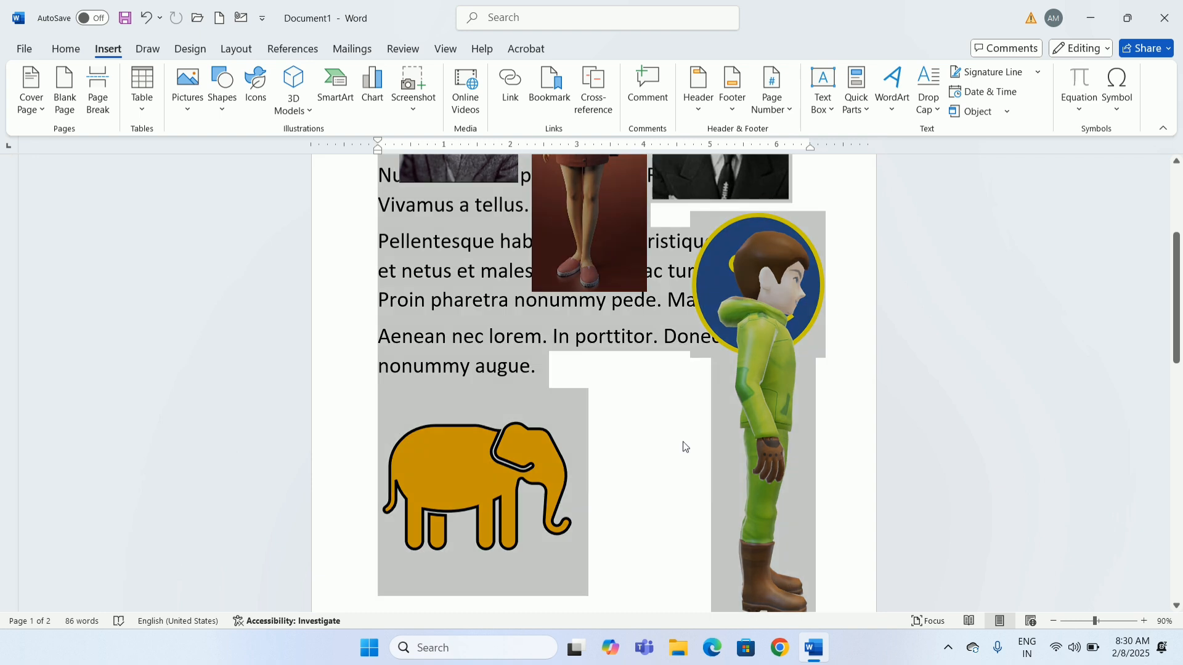
{"action": "key", "text": "Delete"}
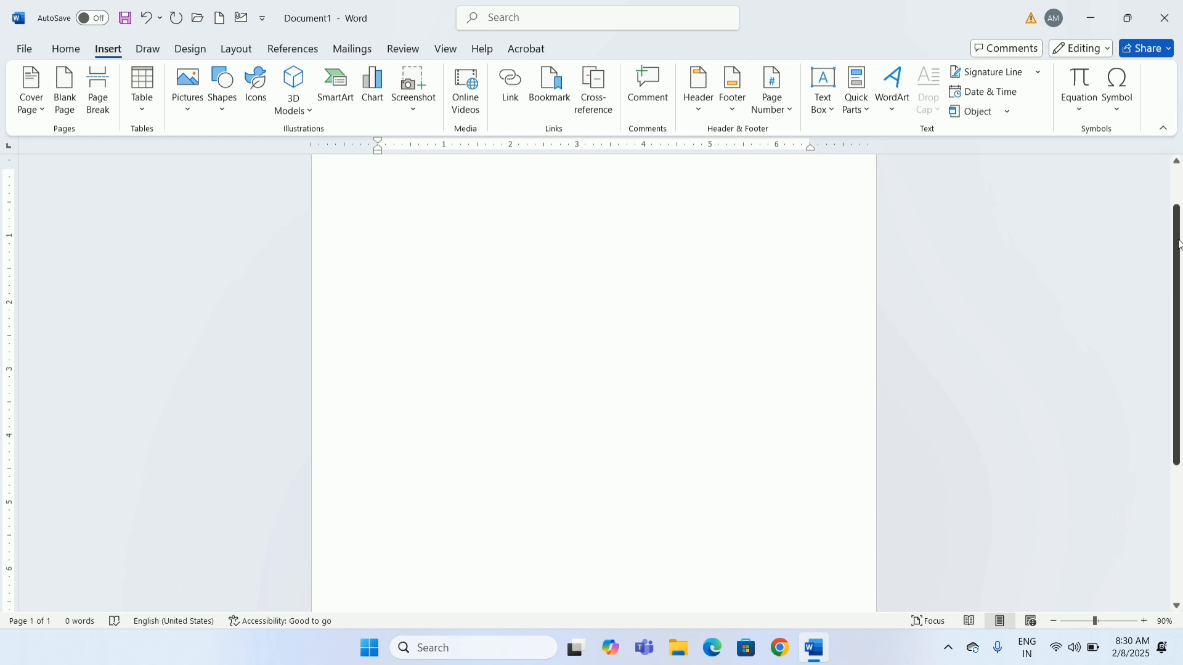
{"action": "left_click_drag", "start_coordinate": [1178, 250], "coordinate": [1179, 210]}
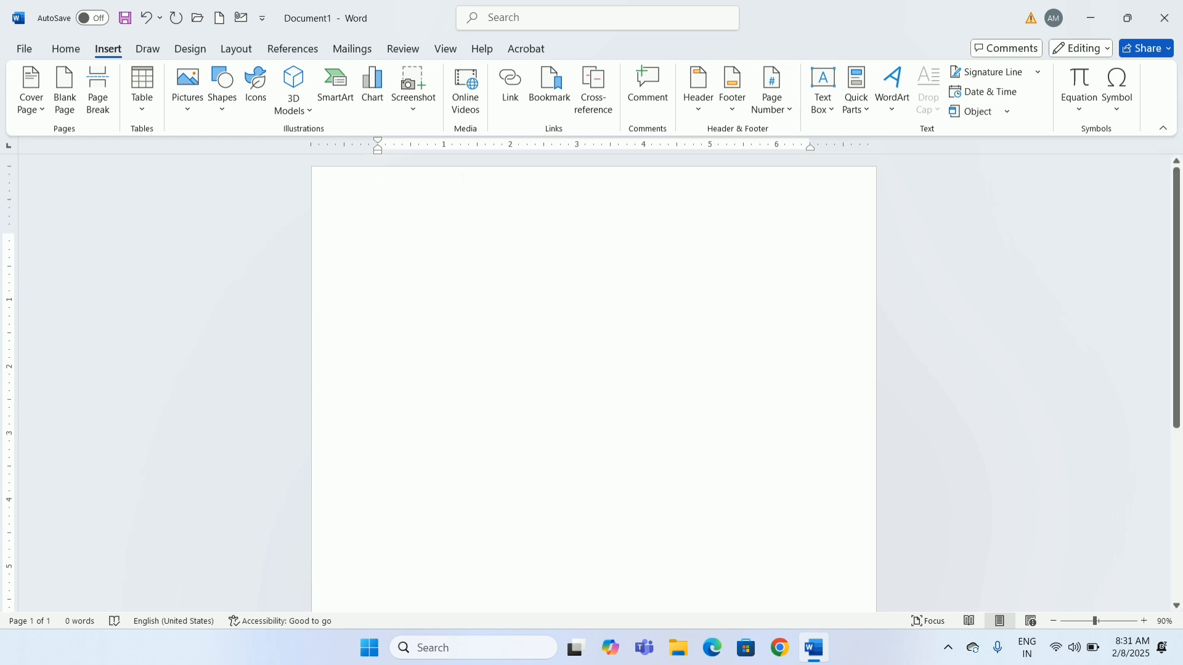
Insert a SmartArt graphic from the Picture category with four rounded picture boxes, each with a caption underneath.
{"action": "left_click", "coordinate": [336, 90]}
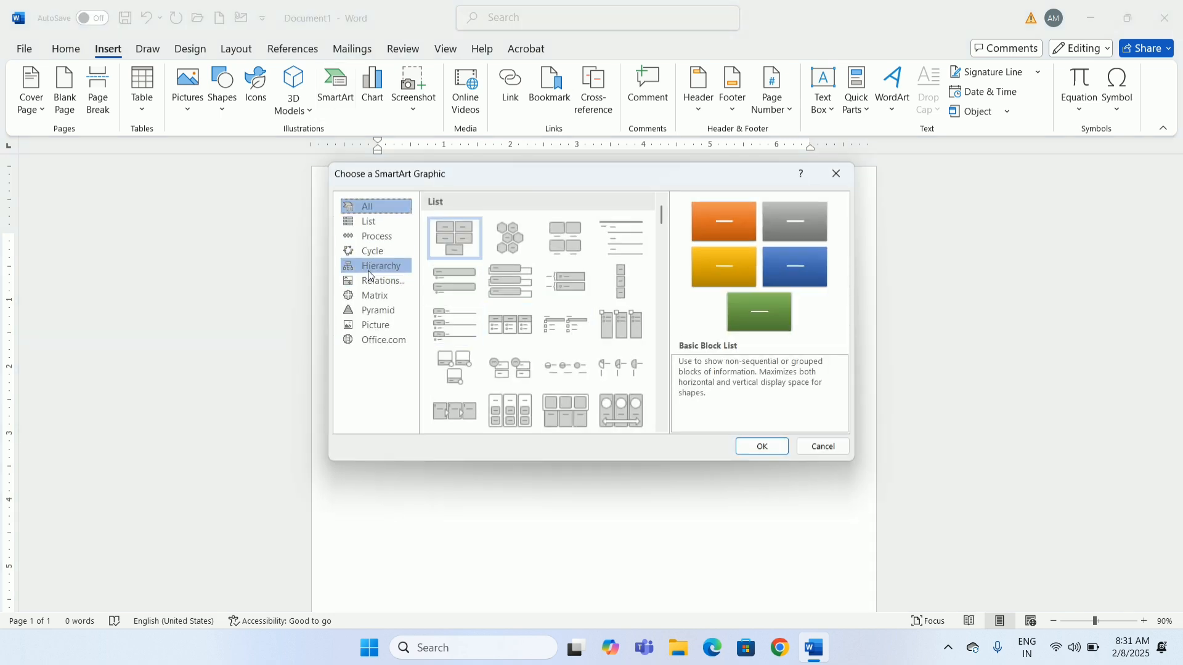
{"action": "left_click", "coordinate": [369, 223]}
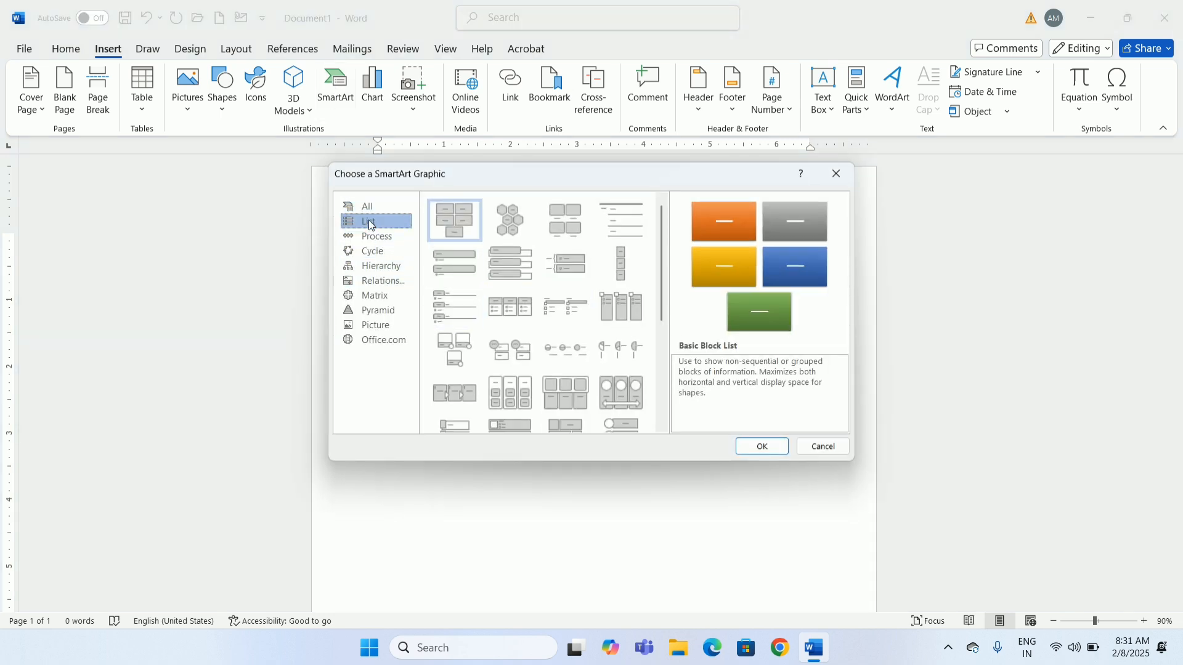
{"action": "left_click", "coordinate": [379, 327]}
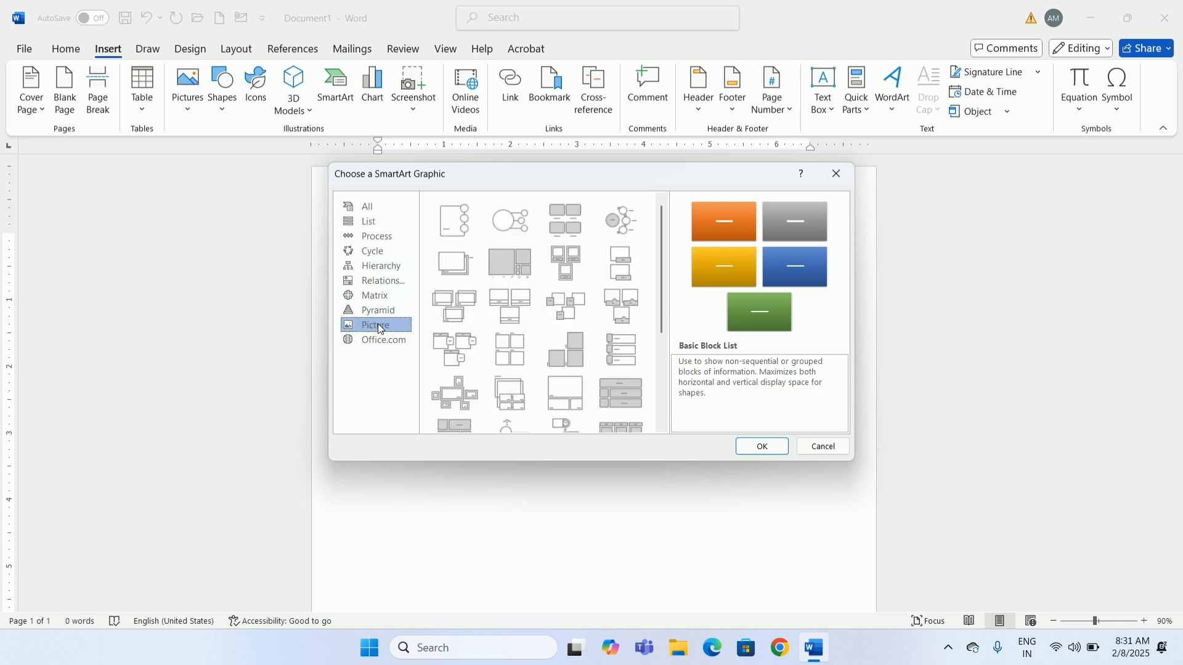
{"action": "left_click", "coordinate": [506, 223]}
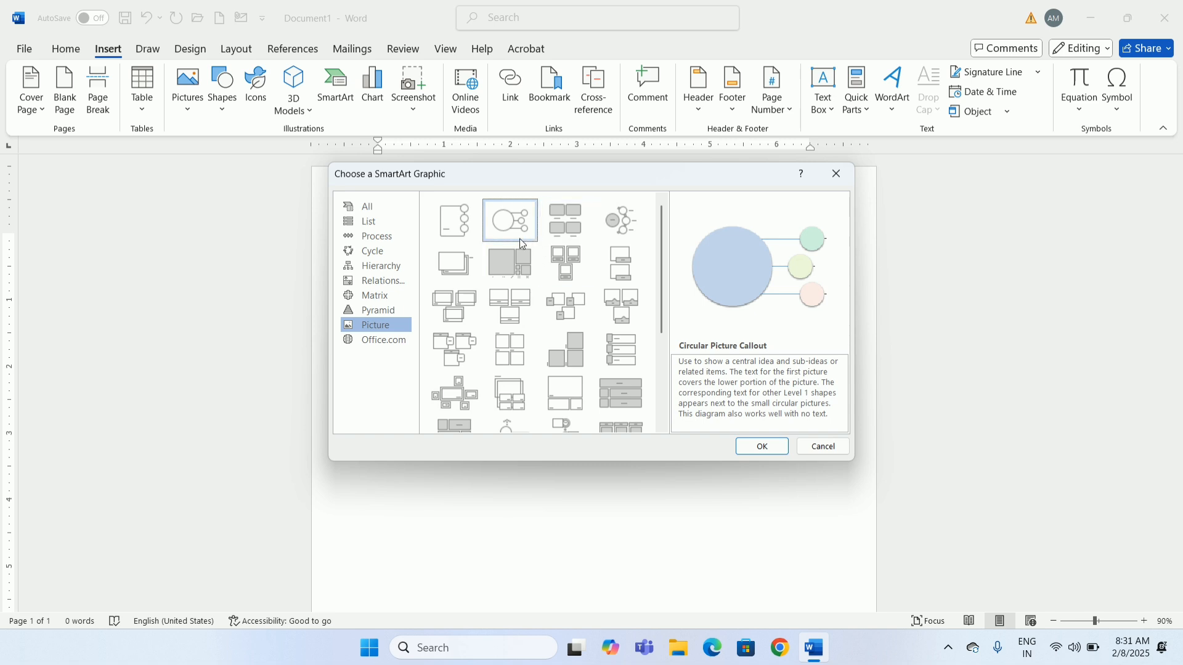
{"action": "left_click", "coordinate": [557, 231]}
{"action": "left_click", "coordinate": [752, 447]}
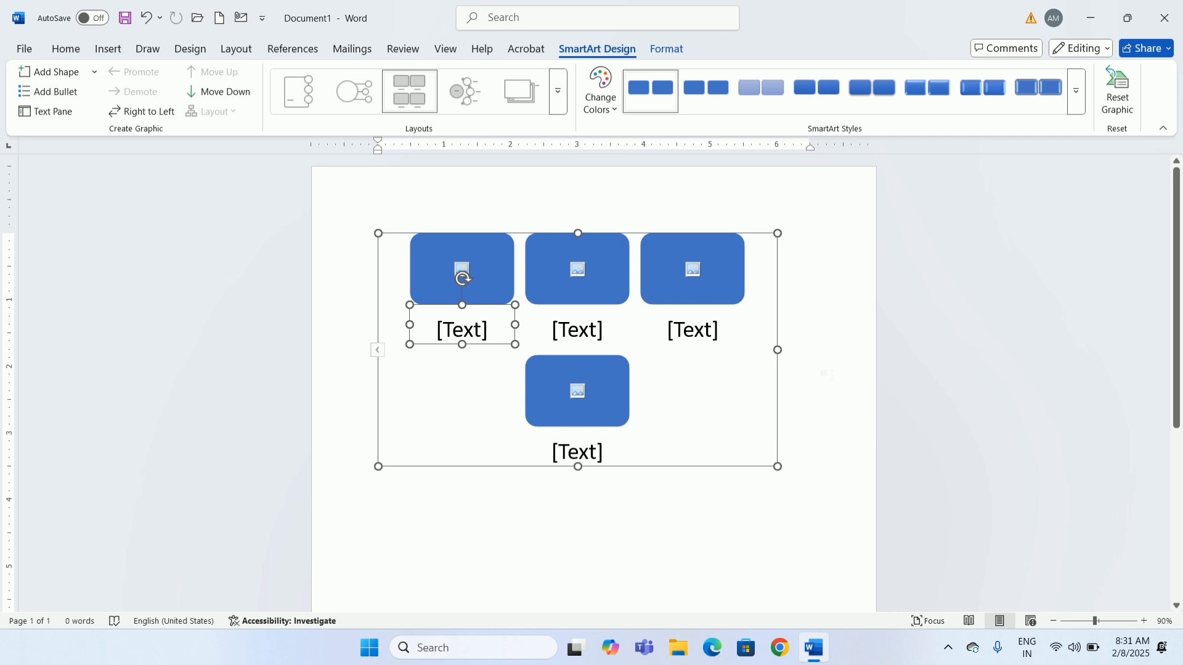
{"action": "left_click", "coordinate": [831, 375]}
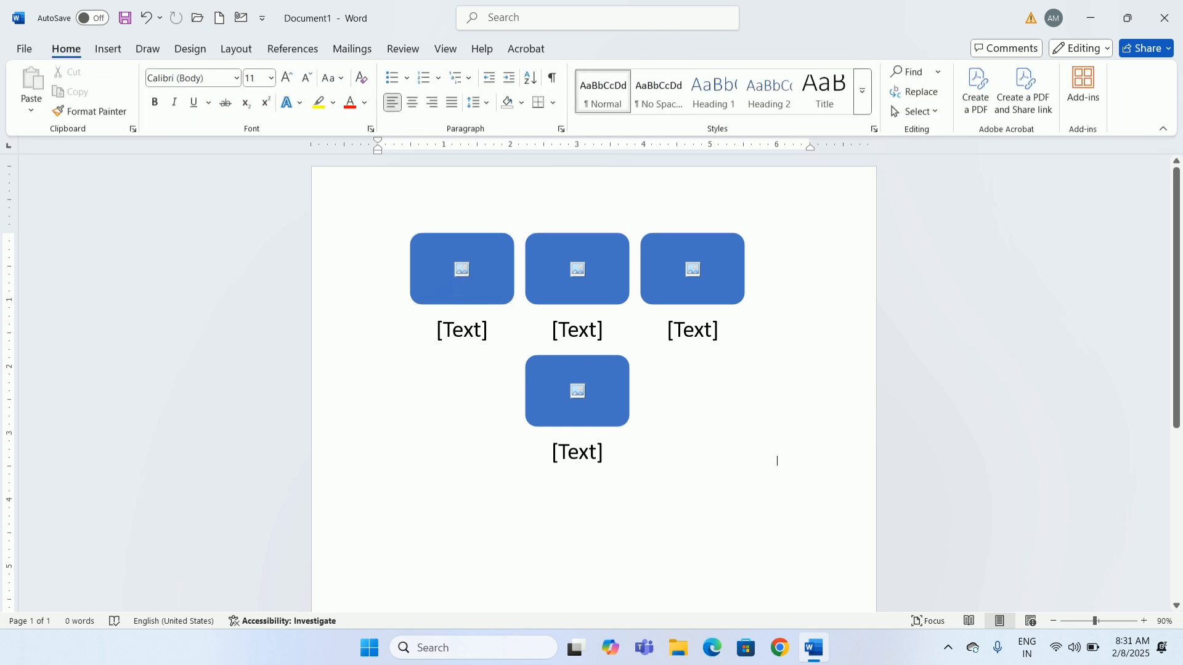
Fill the first SmartArt picture box with the black-and-white portrait of a man in a suit from the Downloads folder.
{"action": "left_click", "coordinate": [462, 271]}
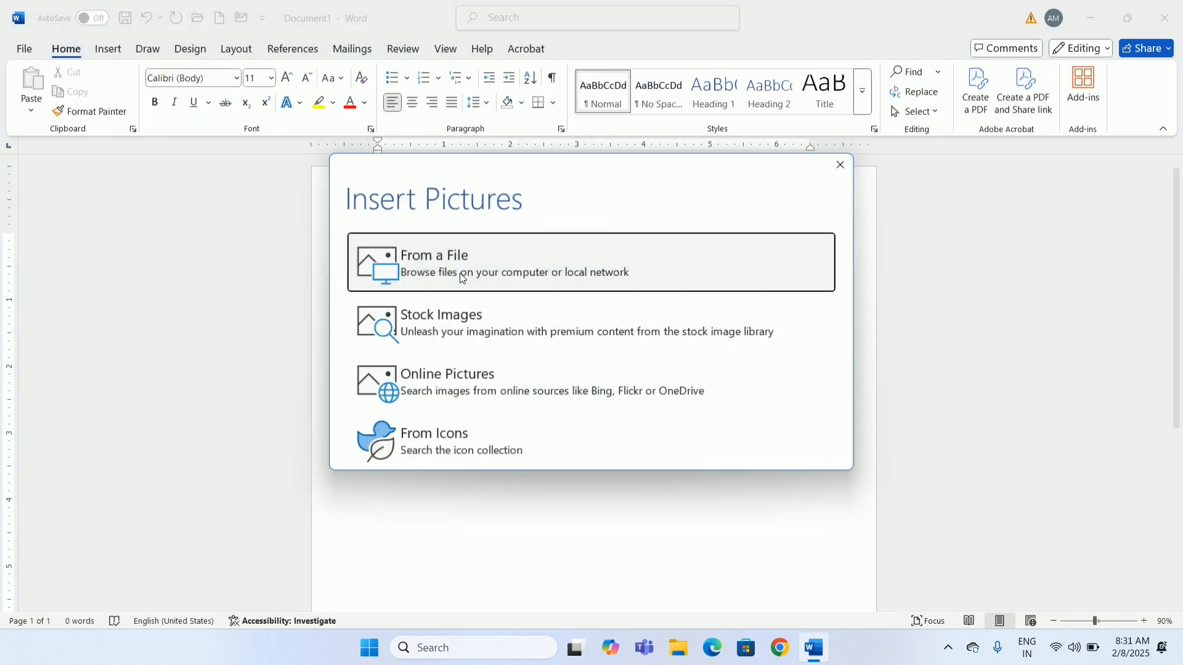
{"action": "left_click", "coordinate": [416, 264]}
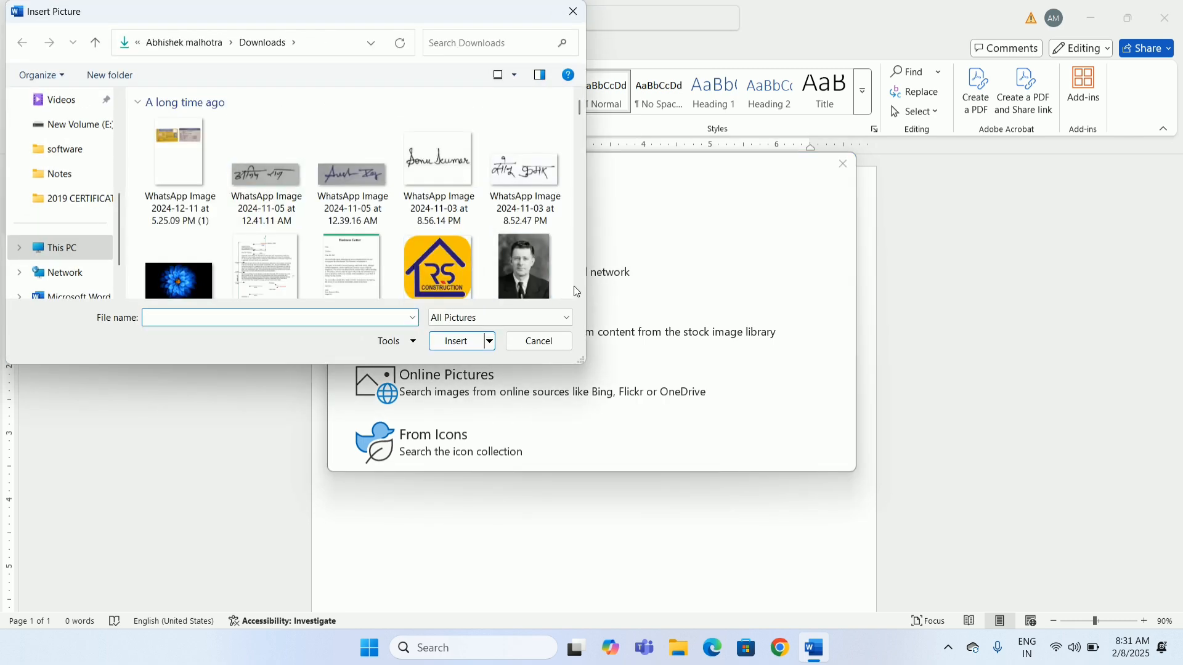
{"action": "left_click", "coordinate": [532, 275]}
{"action": "left_click", "coordinate": [468, 341]}
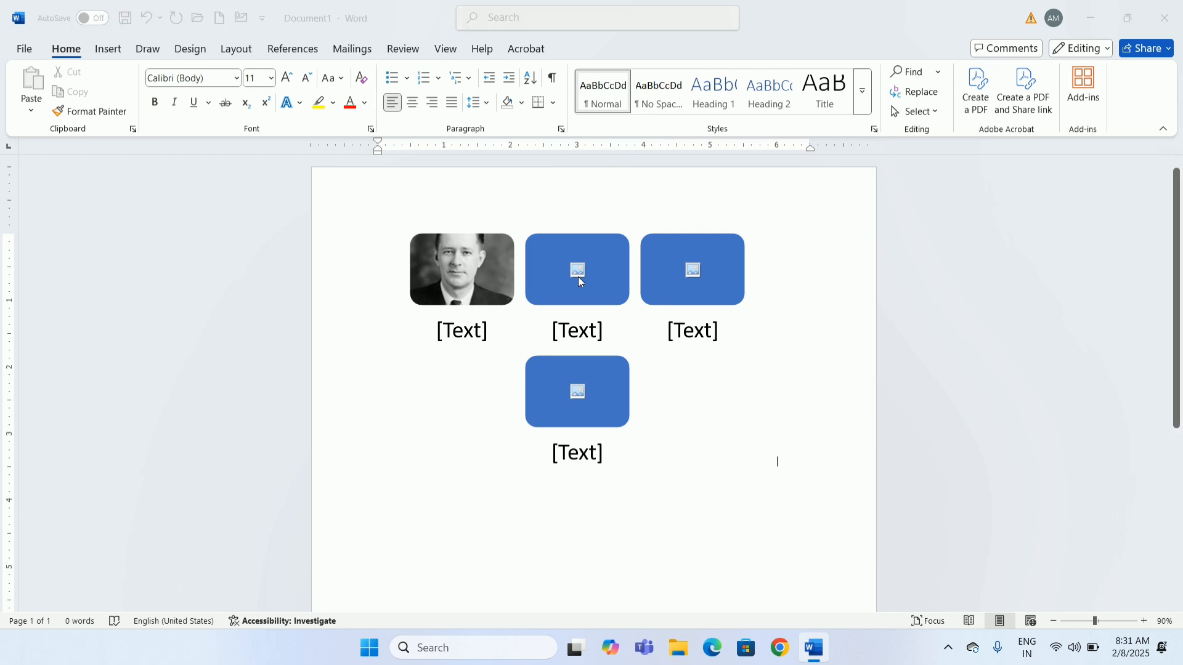
Fill the second SmartArt picture box with the woman picture 567a84182171797.6528b20b9aba5 from the Downloads folder.
{"action": "left_click", "coordinate": [579, 281]}
{"action": "left_click", "coordinate": [447, 278]}
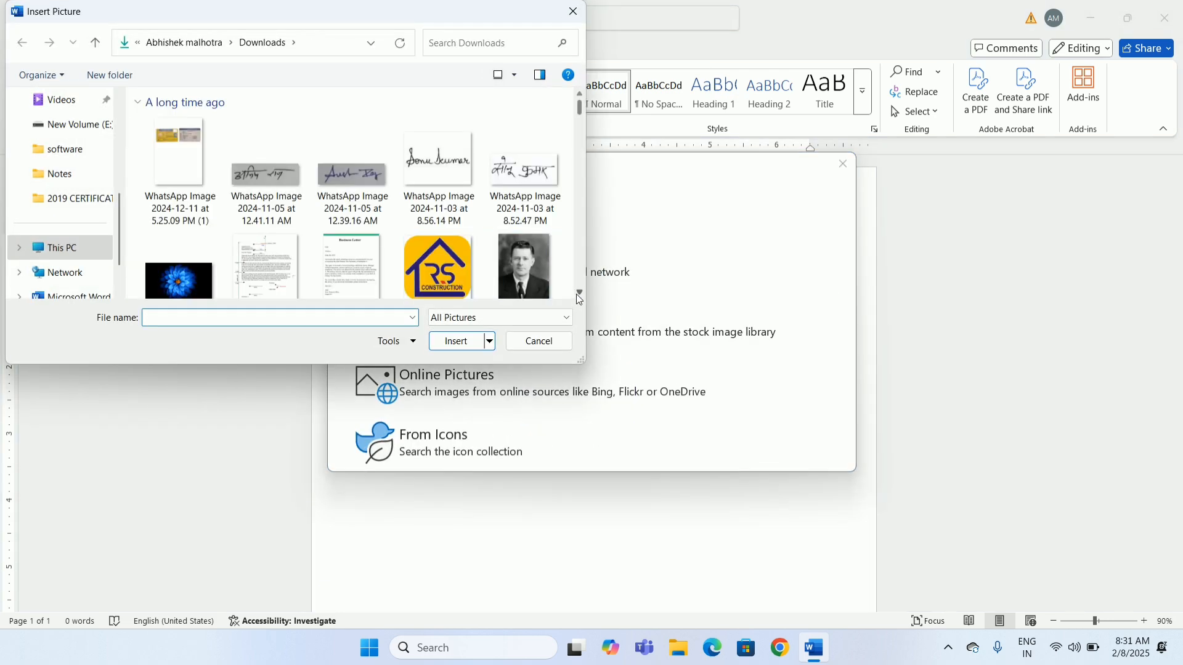
{"action": "scroll", "coordinate": [579, 296], "scroll_direction": "down", "scroll_amount": 5}
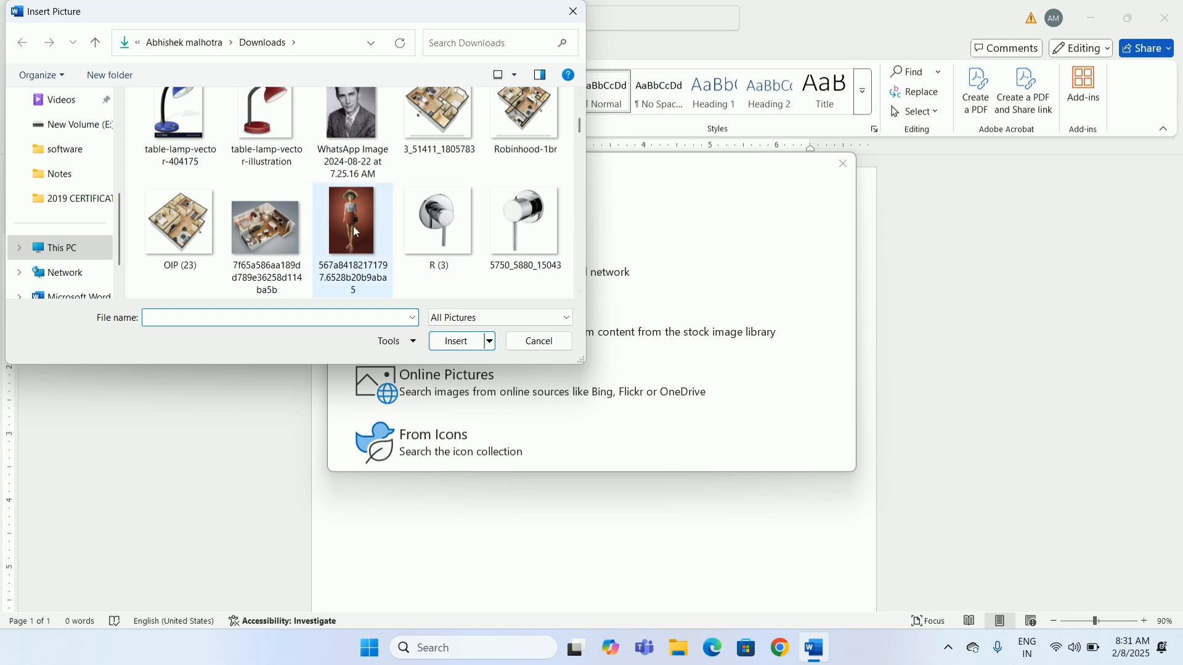
{"action": "left_click", "coordinate": [355, 232]}
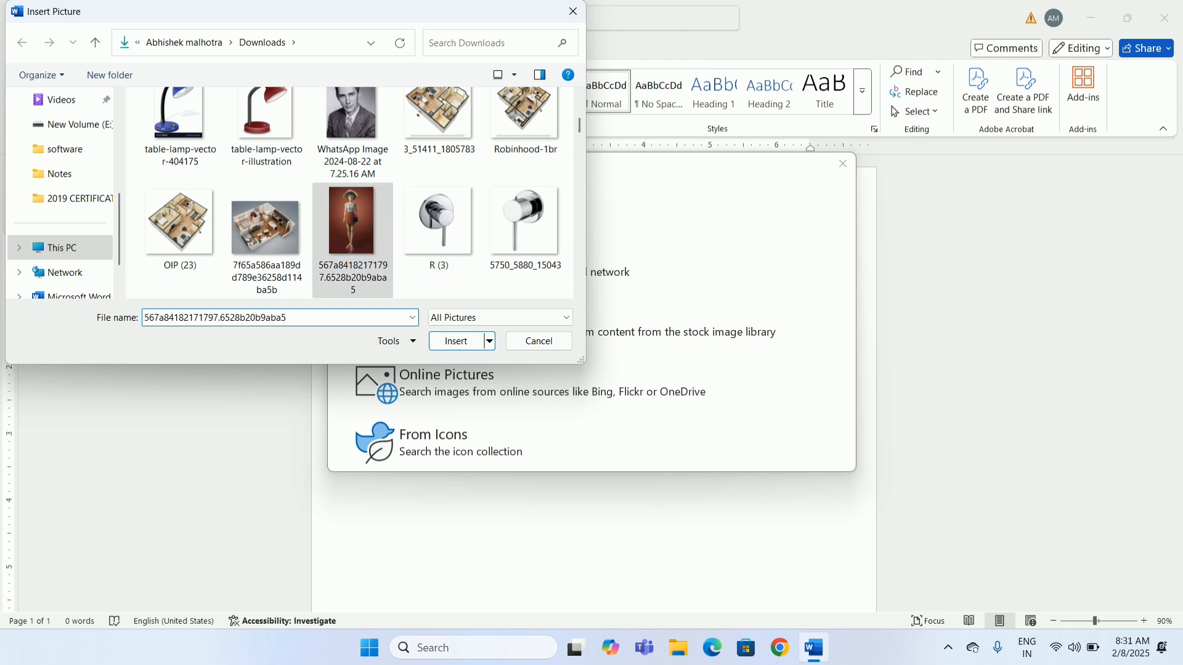
{"action": "left_click", "coordinate": [453, 342]}
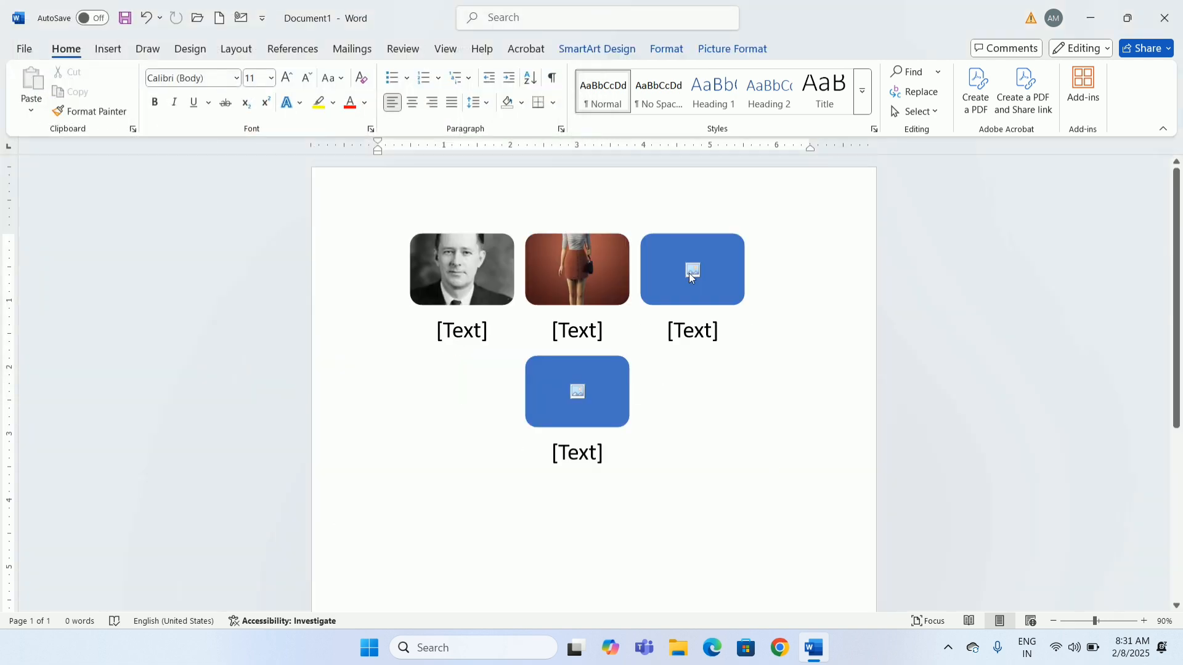
Fill the third SmartArt picture box with the house interior picture 7f65a586aa189dd789e36258d114ba5b from the Downloads folder.
{"action": "left_click", "coordinate": [690, 274]}
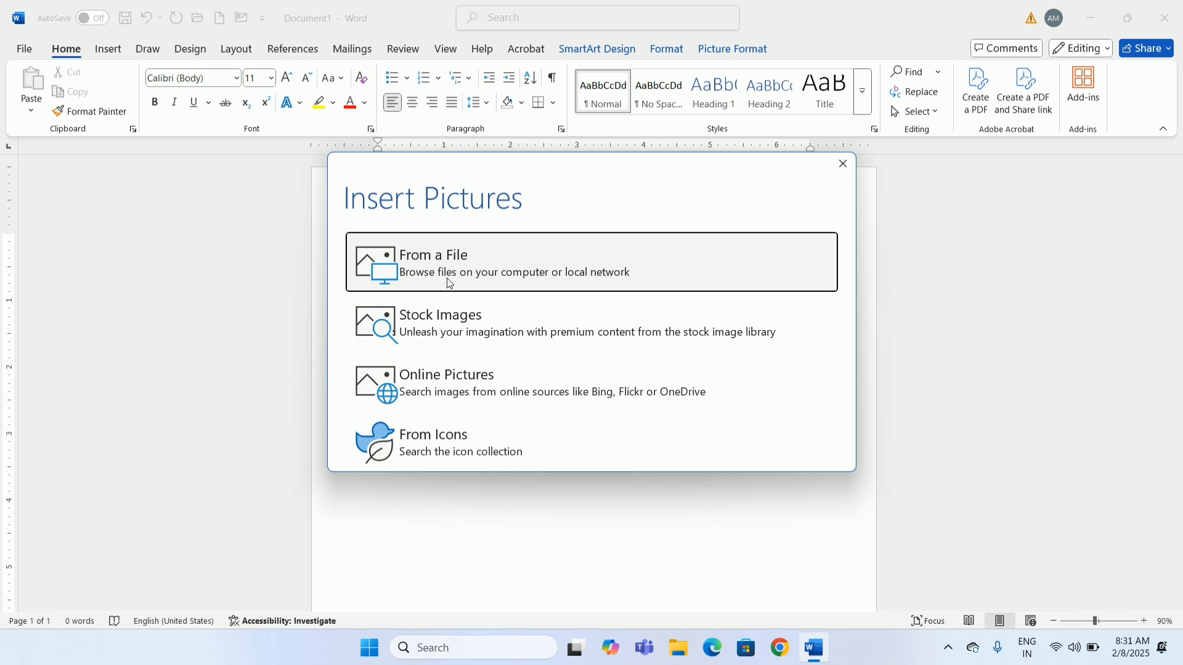
{"action": "left_click", "coordinate": [449, 276]}
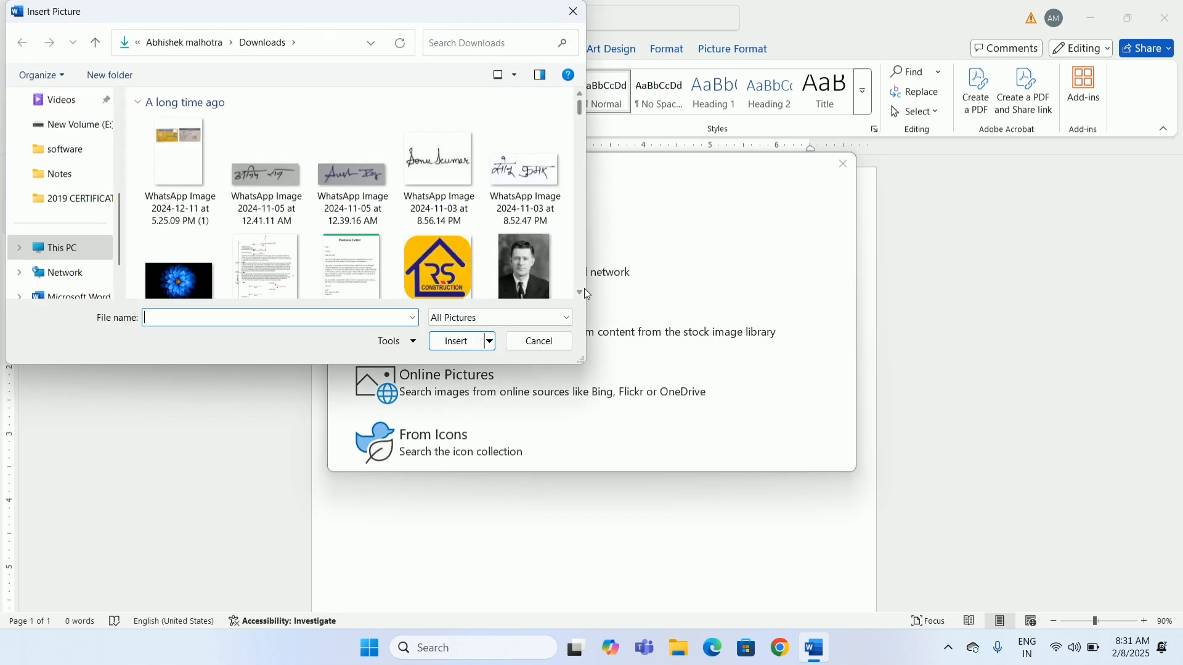
{"action": "scroll", "coordinate": [578, 295], "scroll_direction": "down", "scroll_amount": 5}
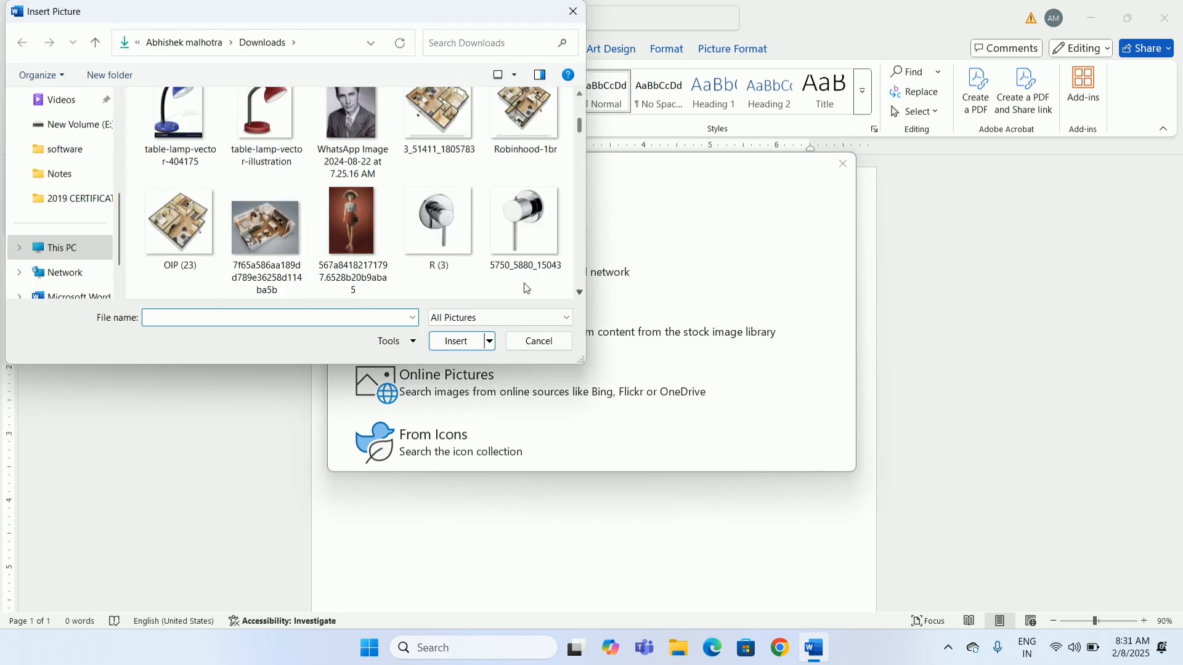
{"action": "left_click", "coordinate": [259, 224]}
{"action": "left_click", "coordinate": [450, 341]}
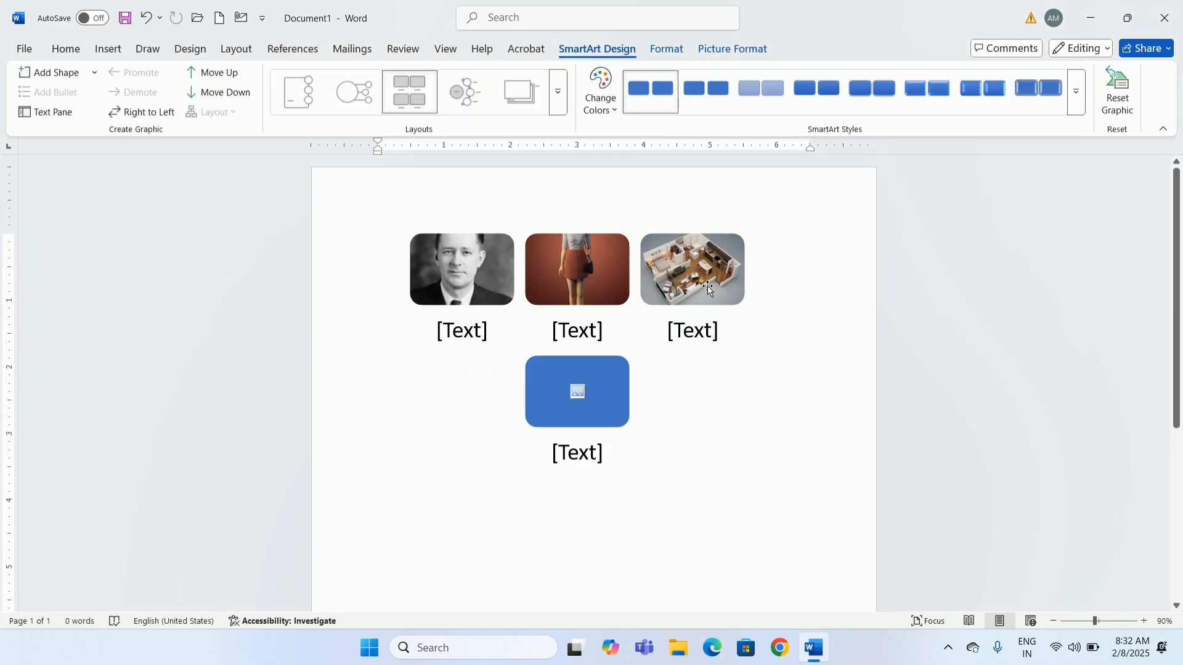
Fill the fourth SmartArt picture box with the floor plan picture OIP (23) from the Downloads folder, and activate the first caption.
{"action": "left_click", "coordinate": [577, 393]}
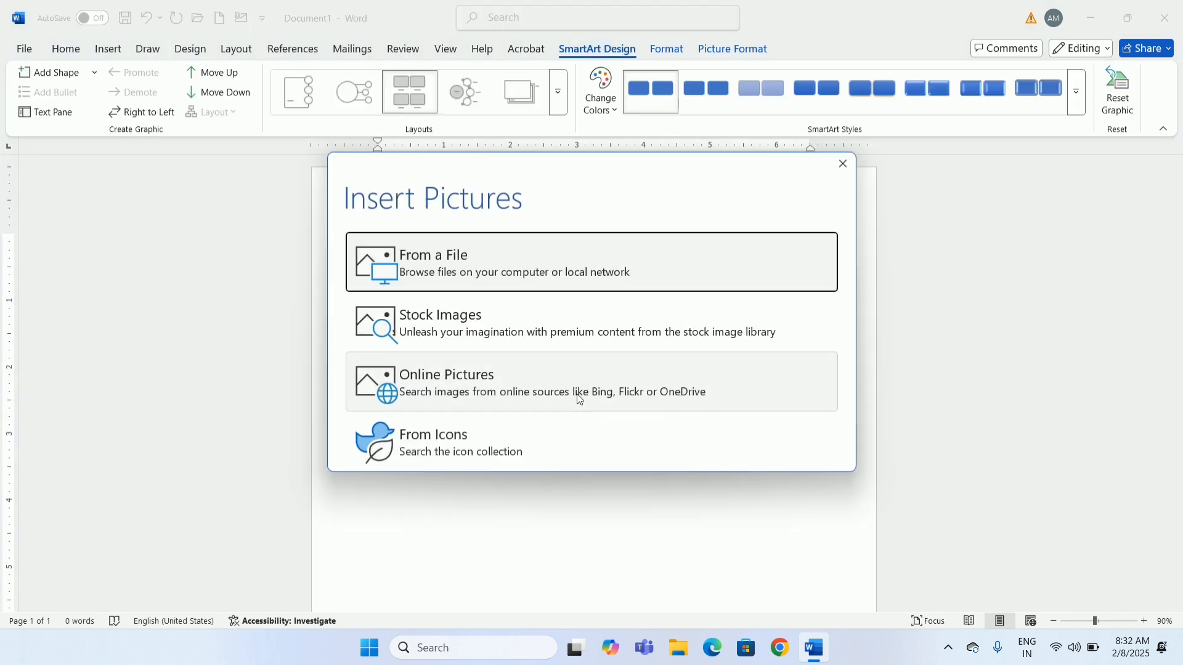
{"action": "left_click", "coordinate": [425, 277]}
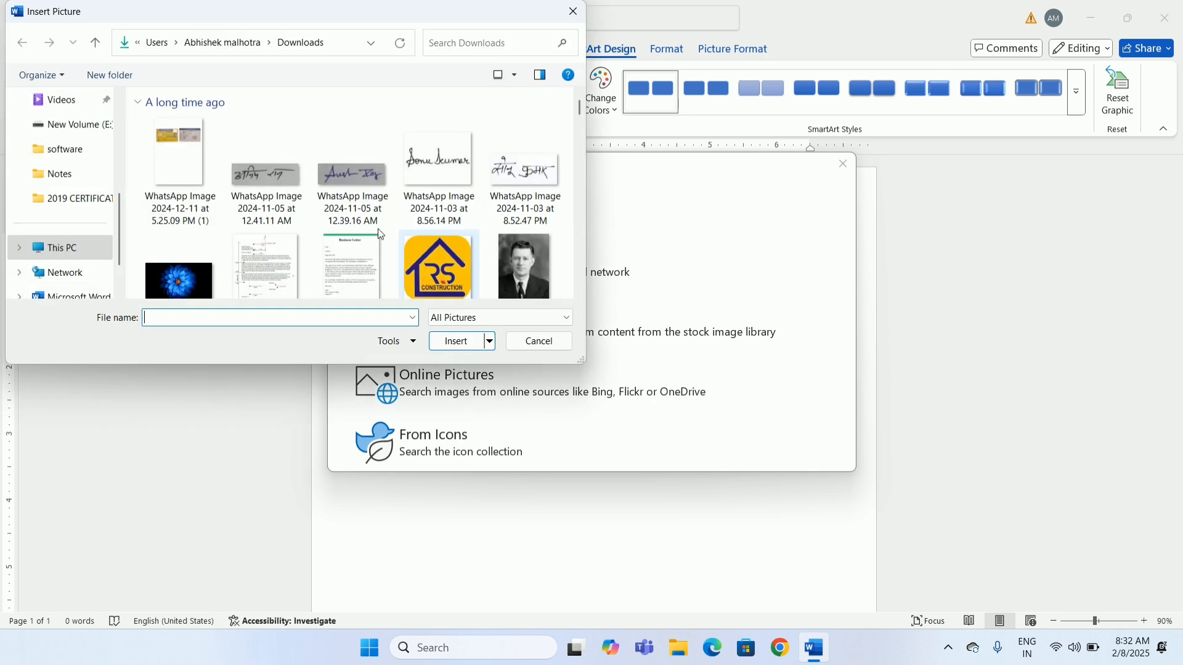
{"action": "left_click", "coordinate": [579, 293]}
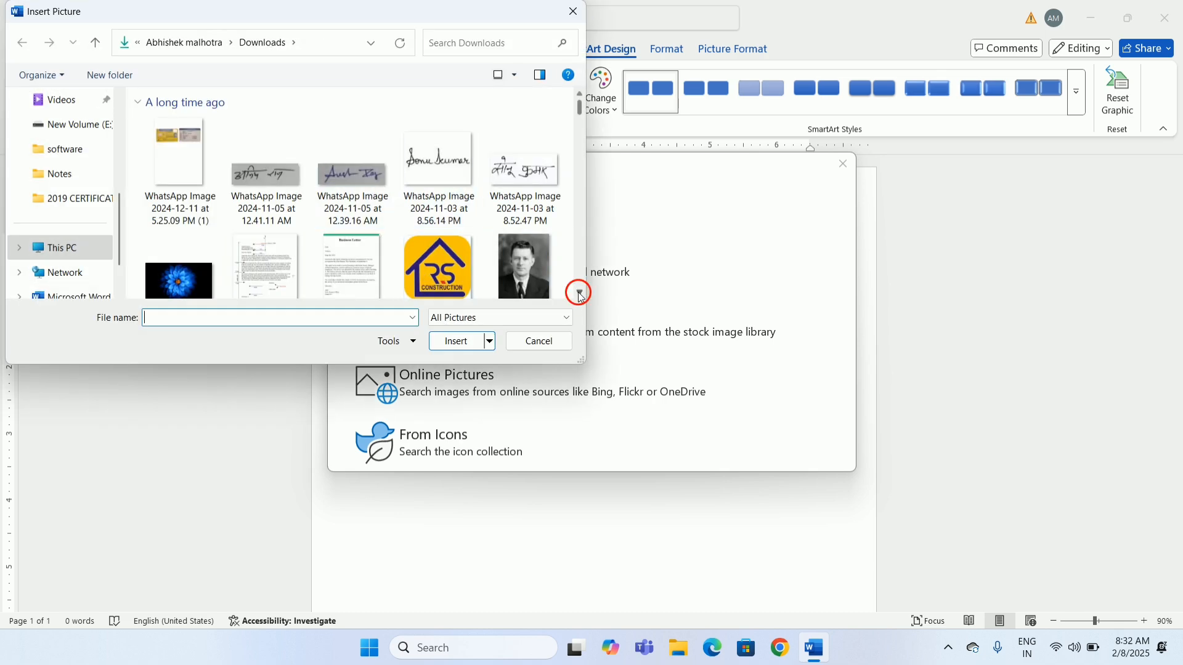
{"action": "left_click", "coordinate": [177, 245]}
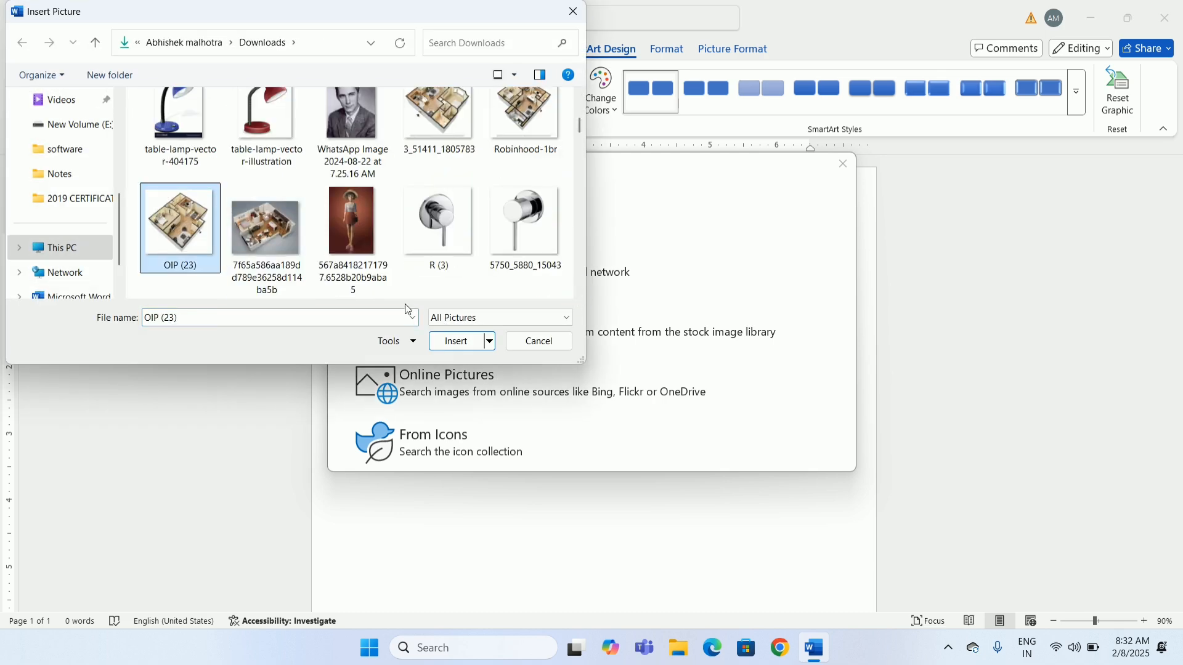
{"action": "left_click", "coordinate": [457, 341]}
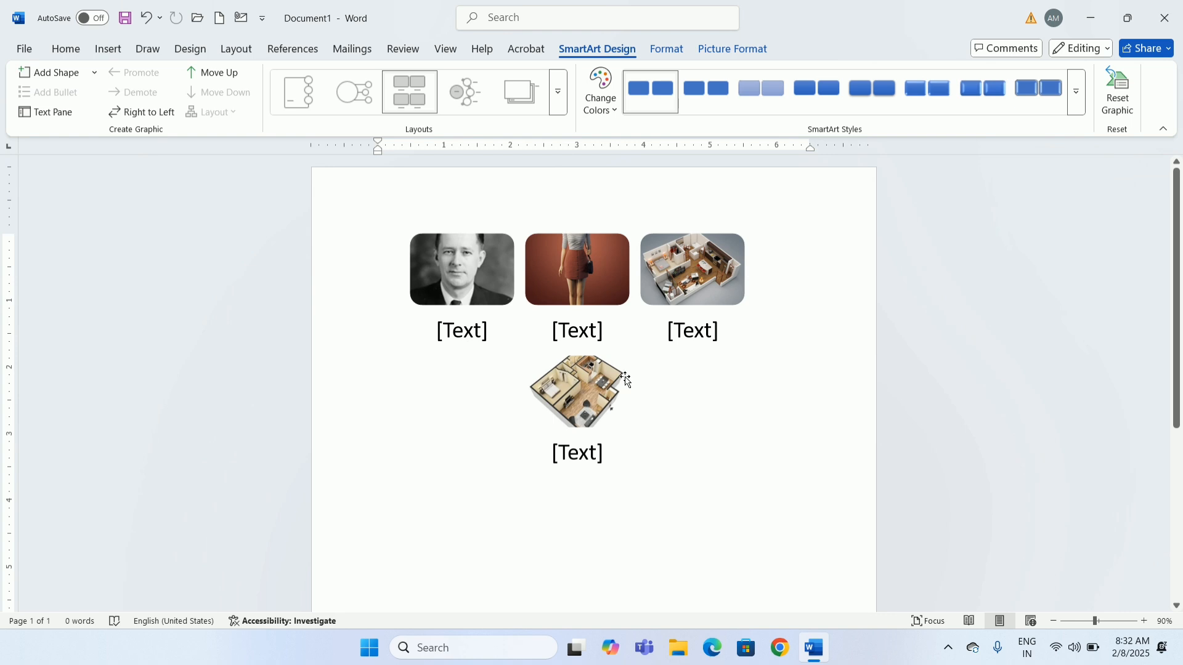
{"action": "left_click", "coordinate": [476, 332]}
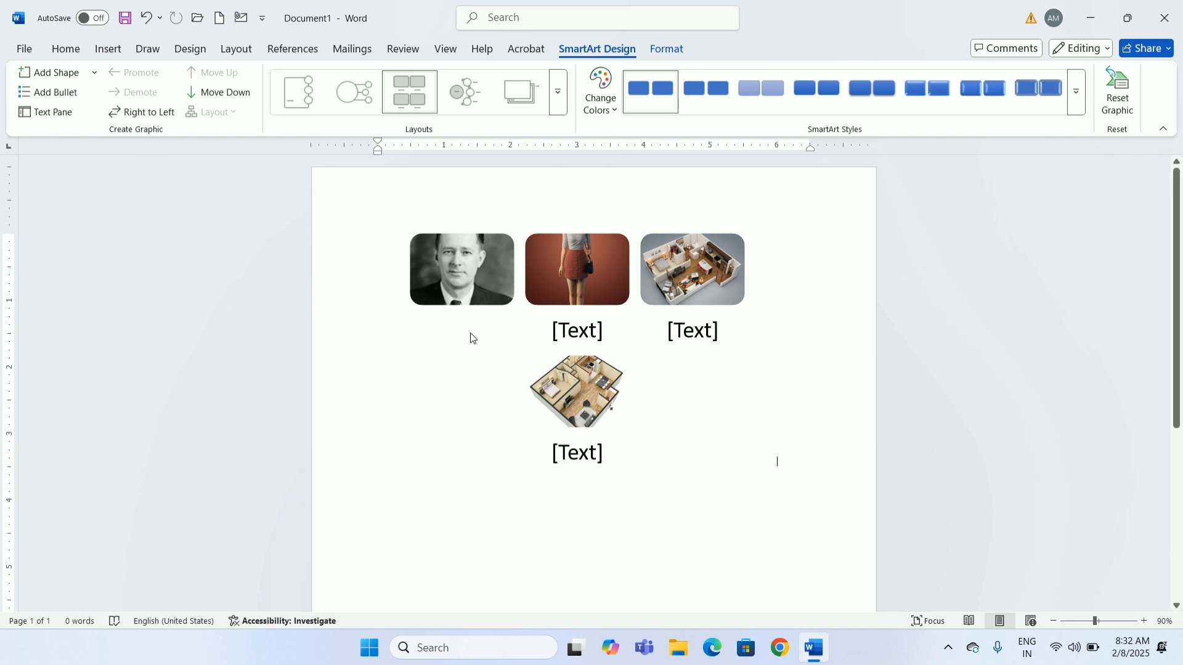
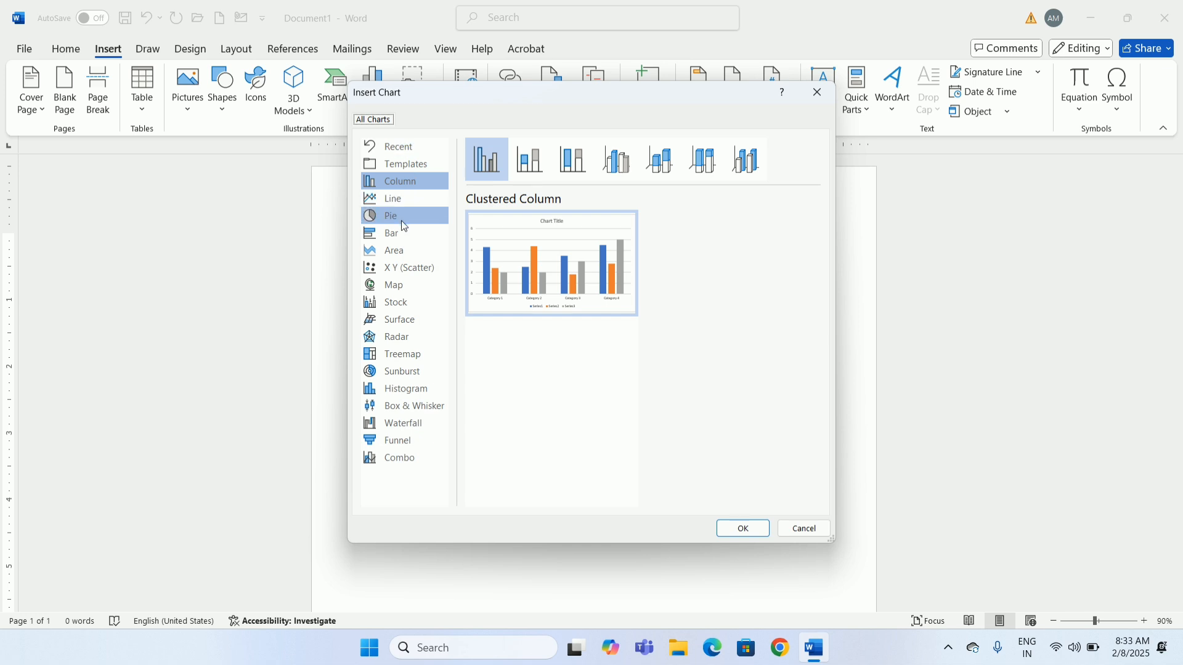
Insert a Clustered Column chart with its default sample data and close its data sheet.
{"action": "mouse_move", "coordinate": [594, 267]}
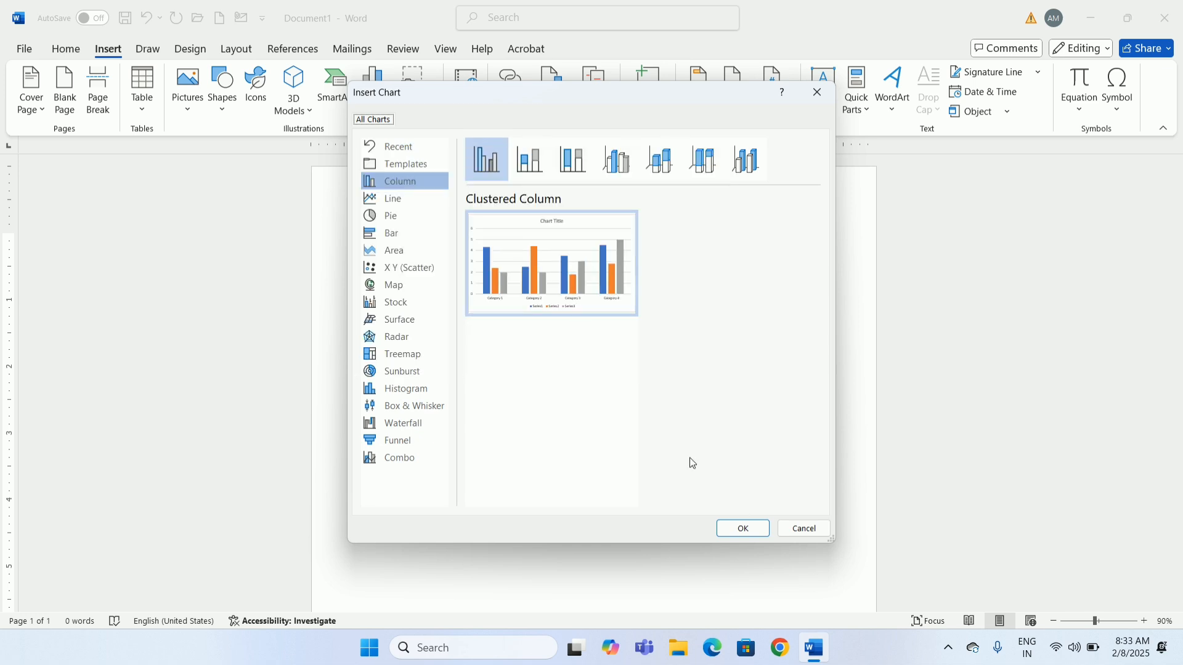
{"action": "left_click", "coordinate": [746, 529]}
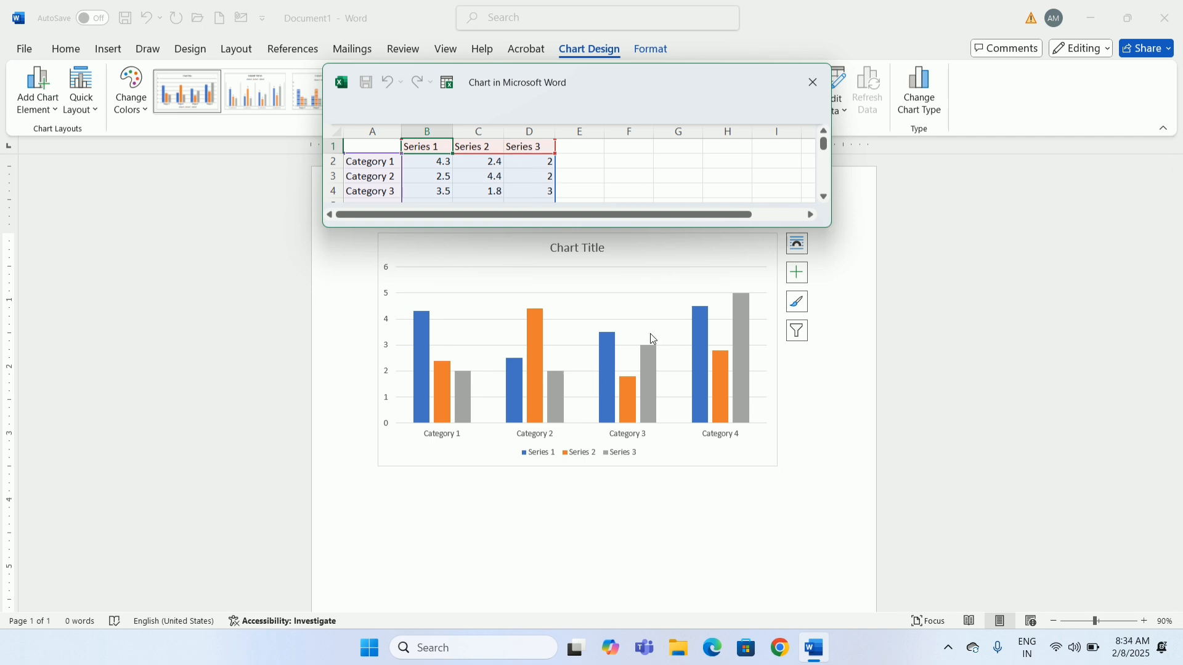
{"action": "left_click", "coordinate": [815, 78]}
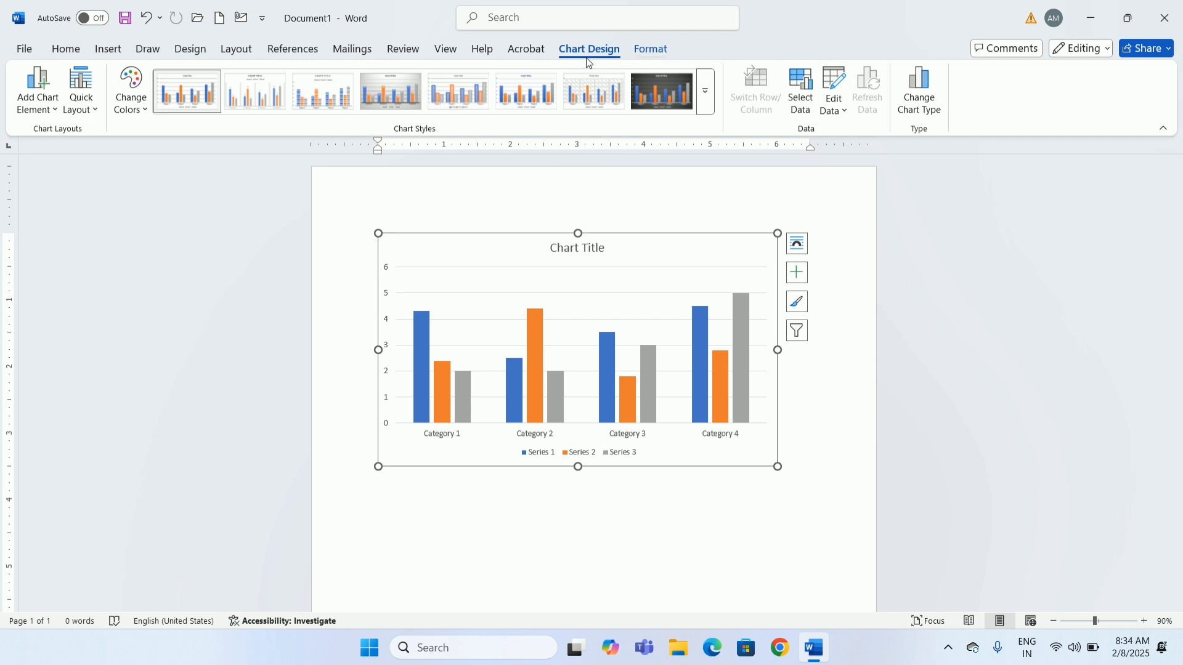
Apply the last chart style in the gallery to the column chart and recolor it with the colorful green, blue and yellow palette.
{"action": "left_click", "coordinate": [705, 91]}
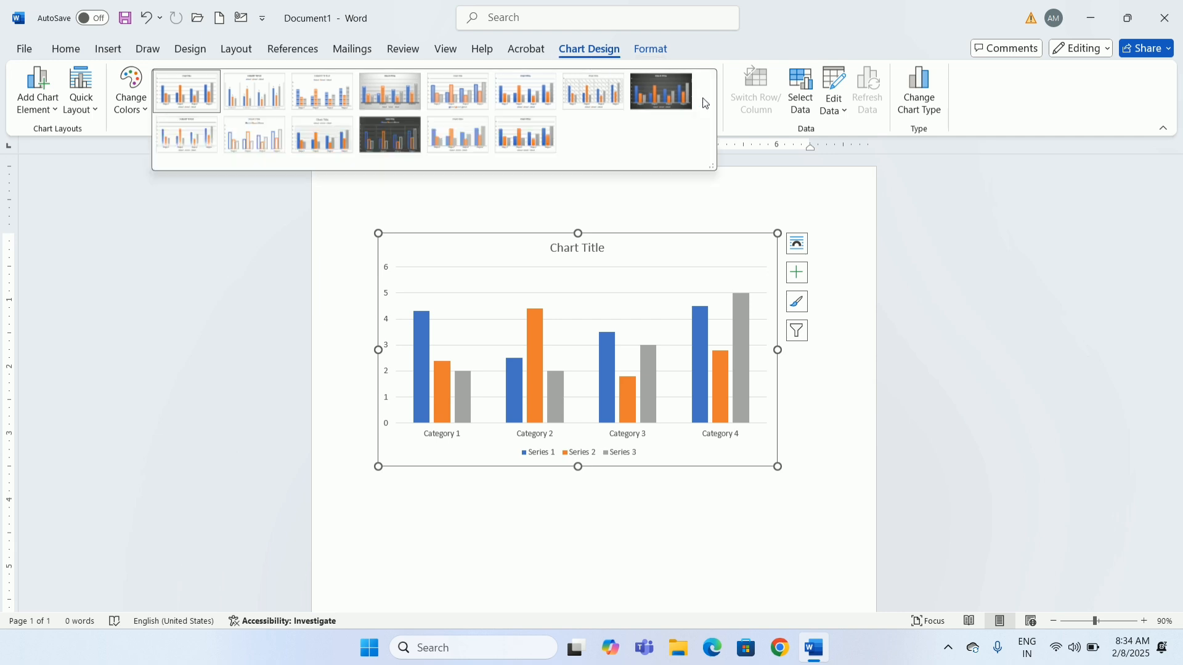
{"action": "left_click", "coordinate": [536, 140]}
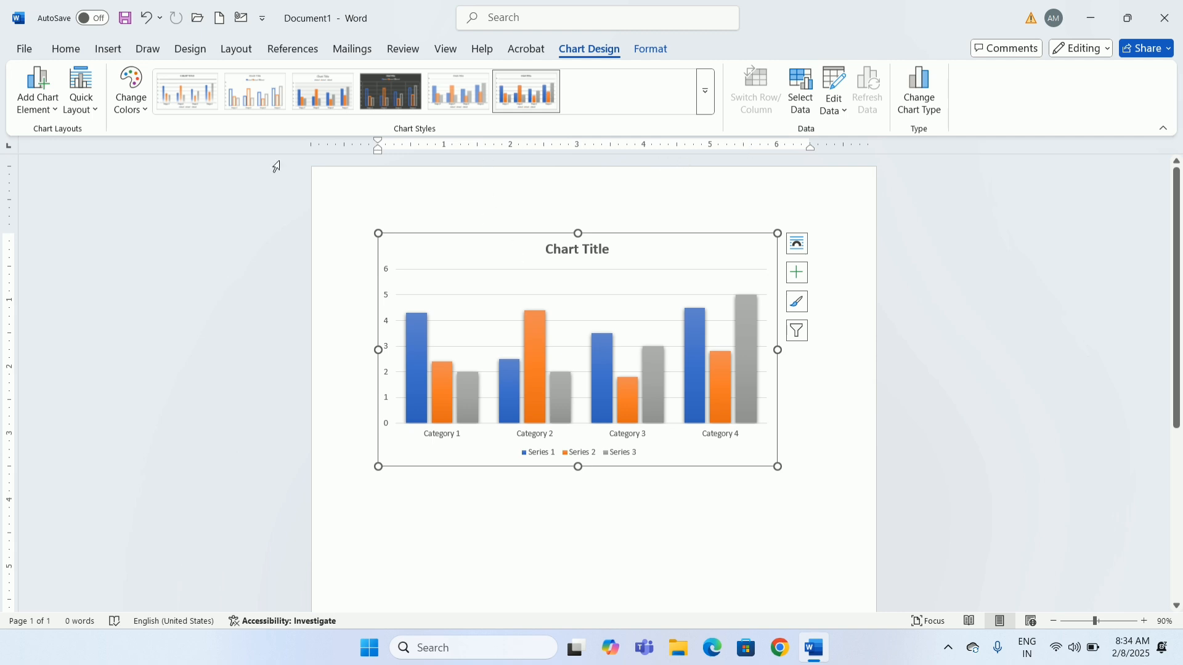
{"action": "left_click", "coordinate": [143, 109]}
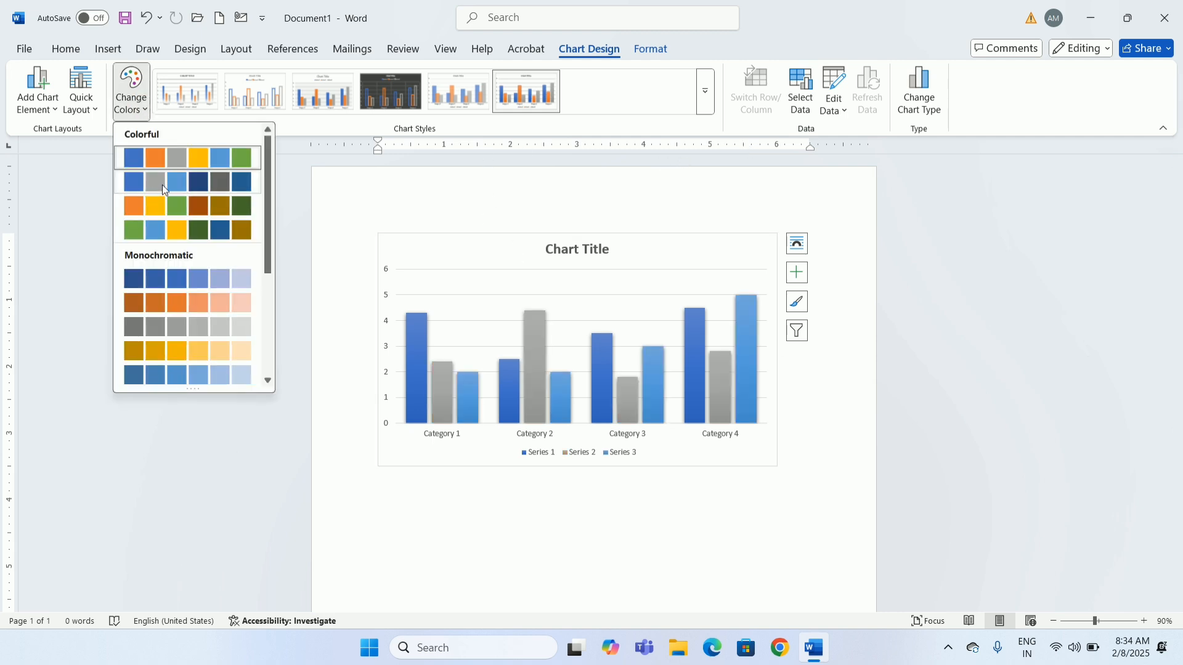
{"action": "left_click", "coordinate": [177, 231]}
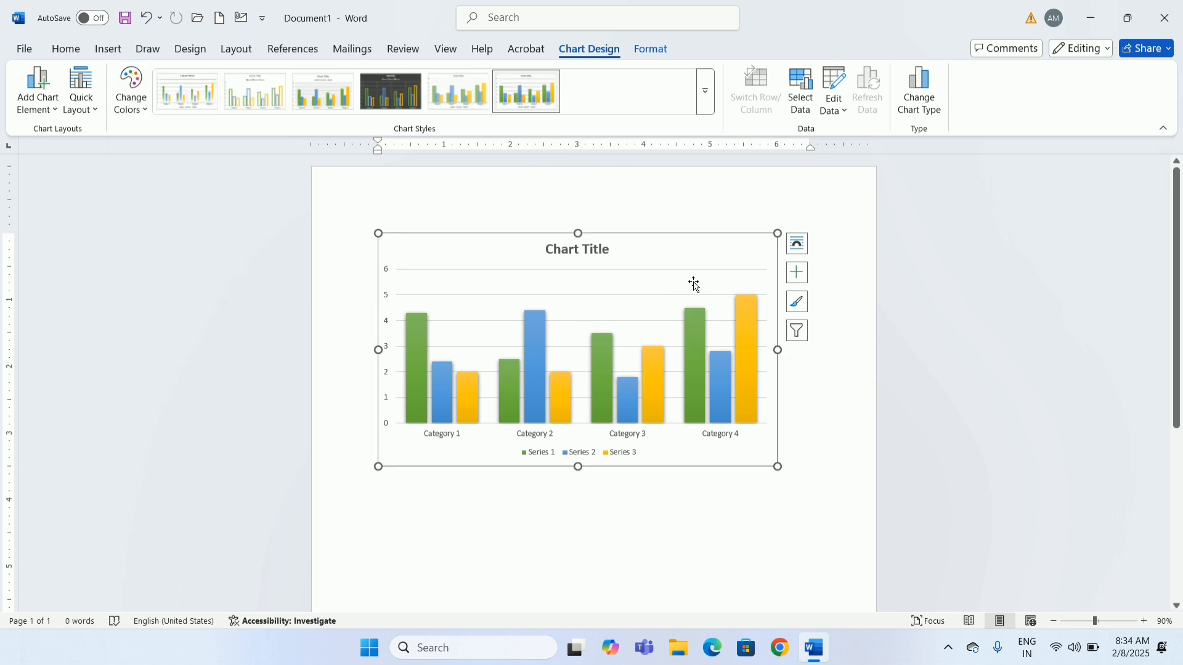
Edit the chart data to rename Category 1 as Area 1 and Category 2 as Area2, and close the data sheet.
{"action": "left_click", "coordinate": [841, 98]}
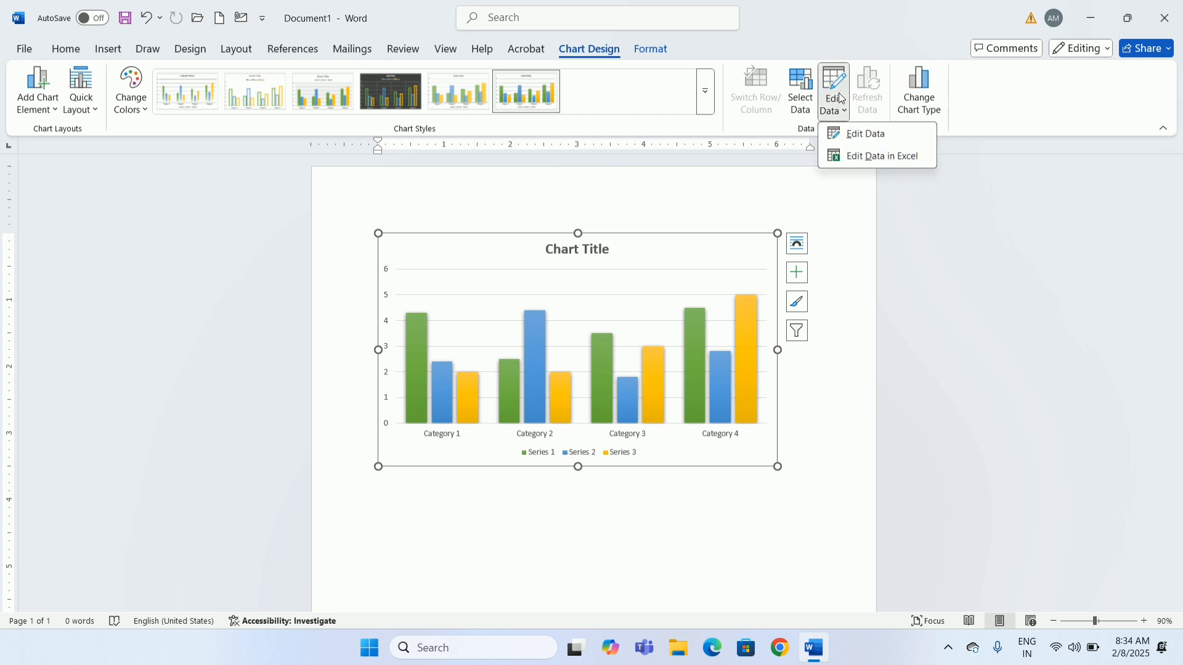
{"action": "left_click", "coordinate": [861, 143]}
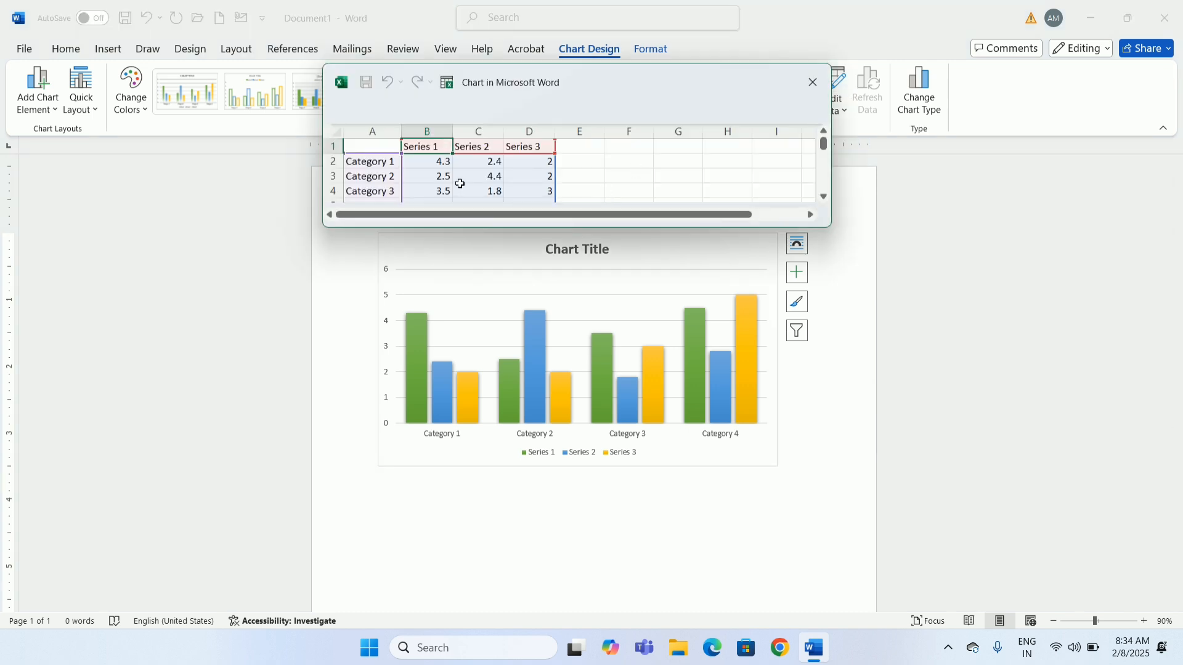
{"action": "left_click", "coordinate": [374, 165]}
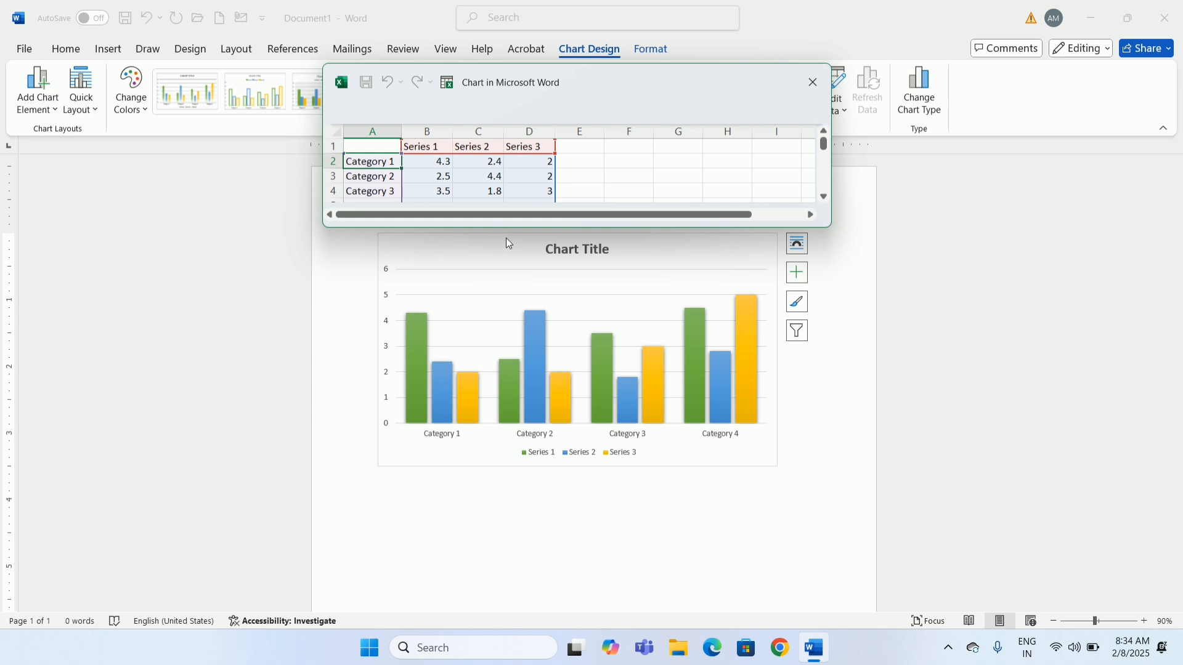
{"action": "type", "text": "Area"}
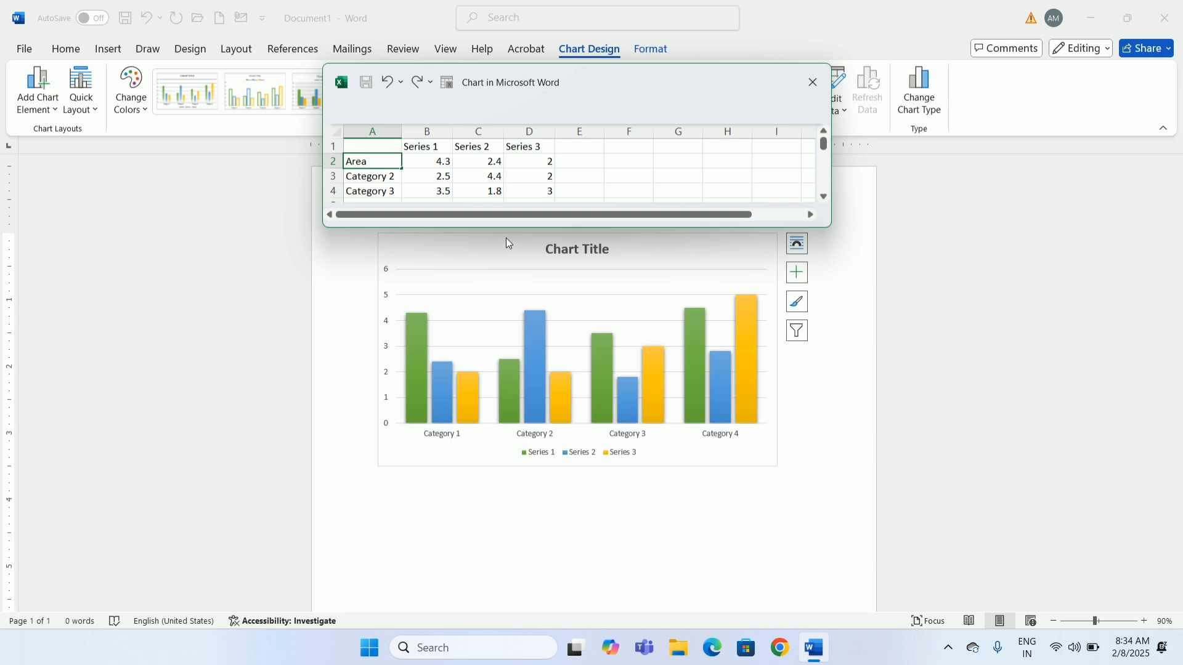
{"action": "type", "text": " 1"}
{"action": "left_click", "coordinate": [390, 179]}
{"action": "type", "text": "Are"}
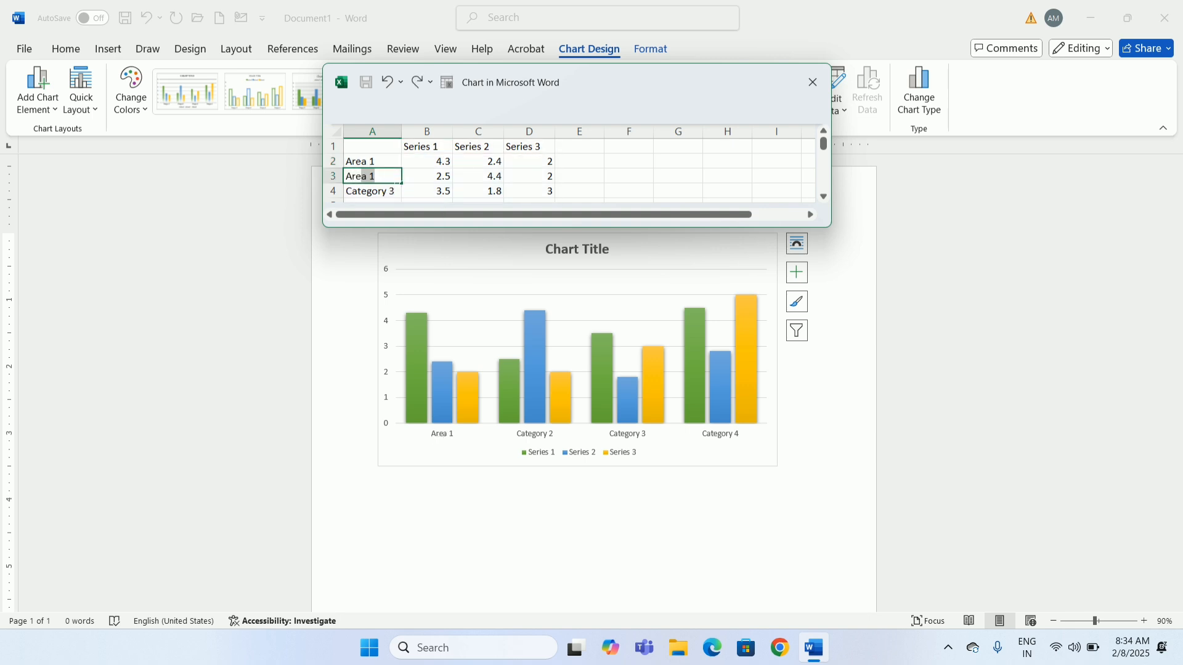
{"action": "type", "text": "a2"}
{"action": "left_click", "coordinate": [390, 196]}
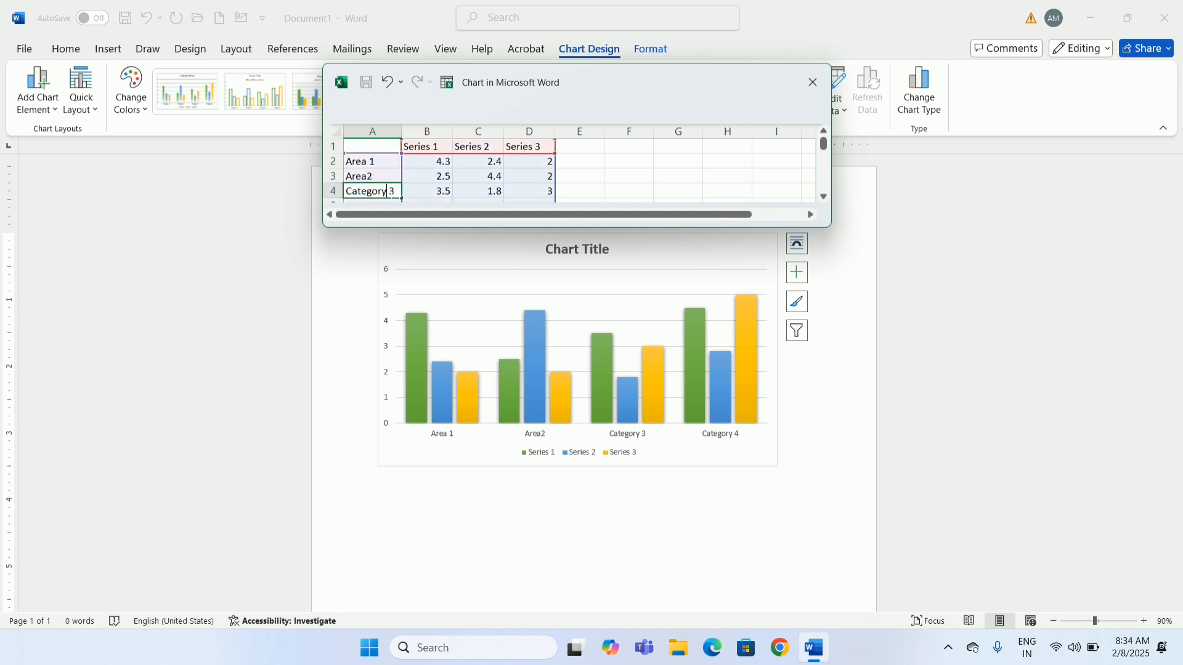
{"action": "left_click", "coordinate": [813, 83]}
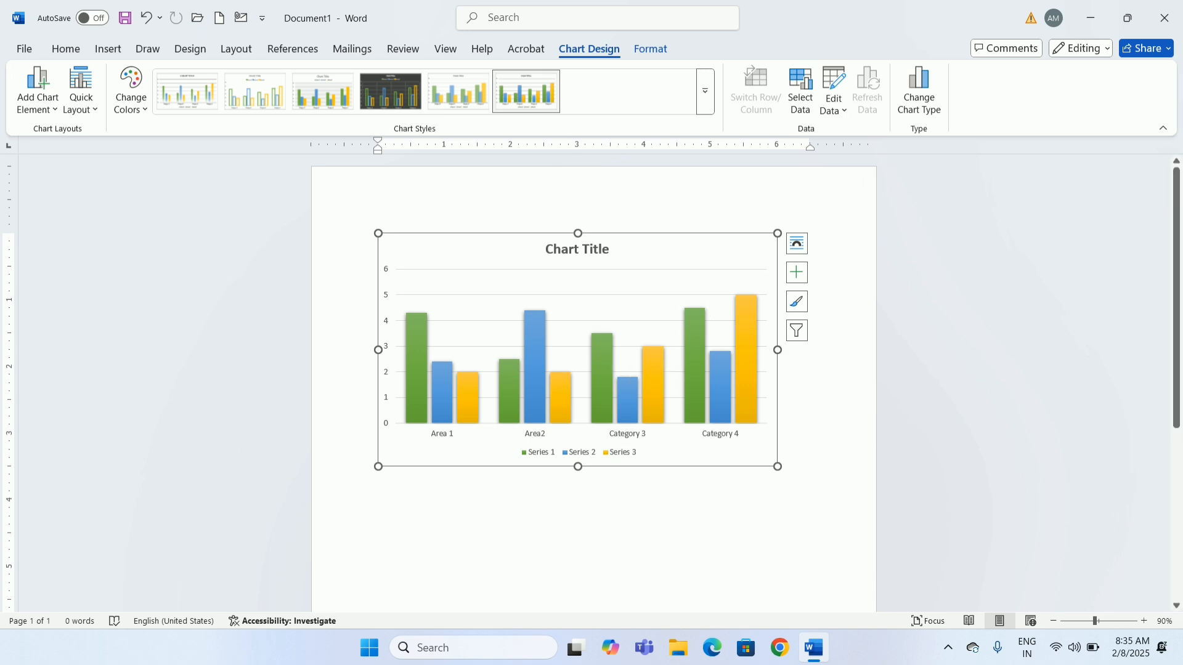
Change the chart type to Pie and apply the style with a green background and white slices.
{"action": "left_click", "coordinate": [927, 113]}
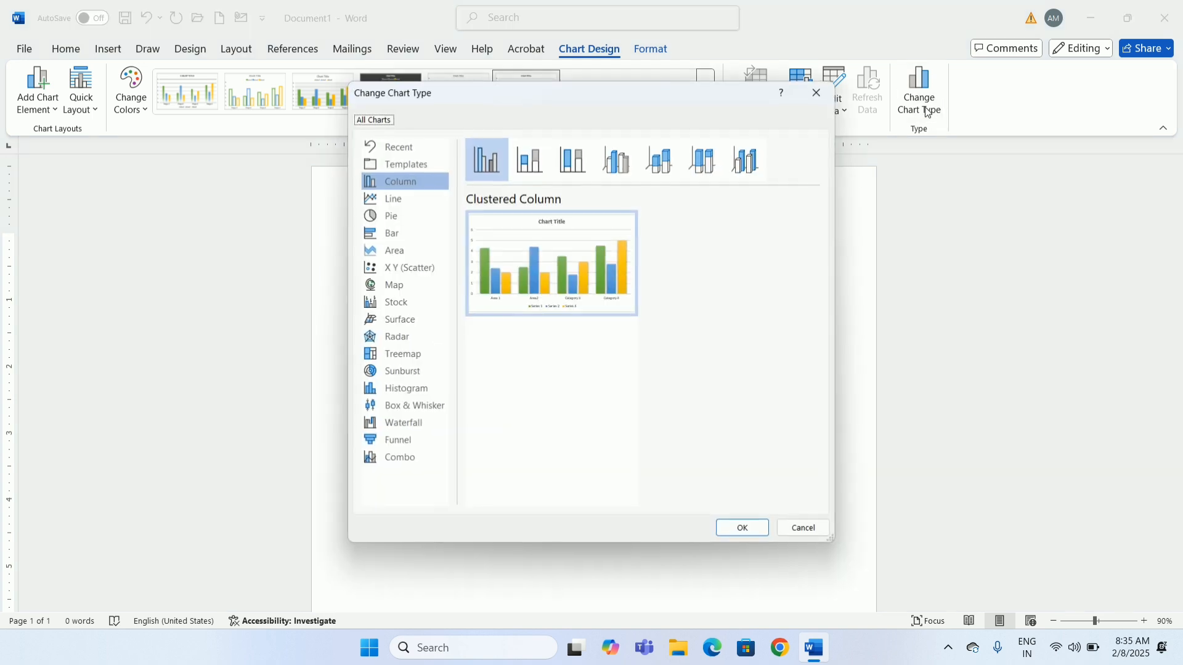
{"action": "left_click", "coordinate": [395, 222]}
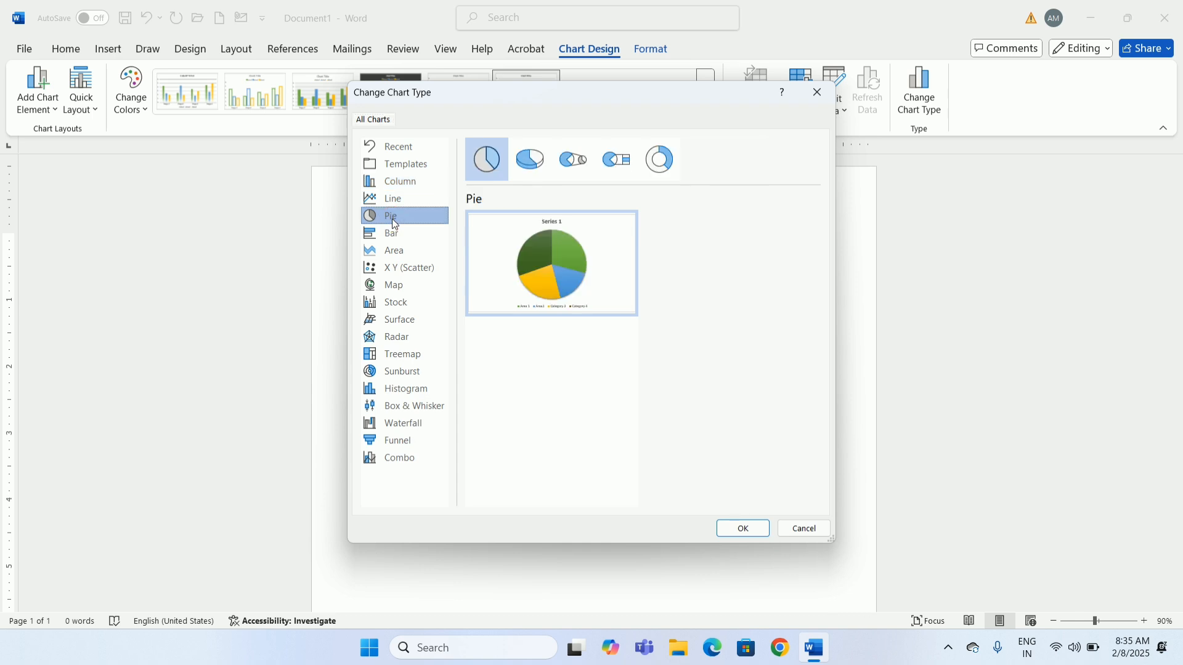
{"action": "left_click", "coordinate": [742, 527]}
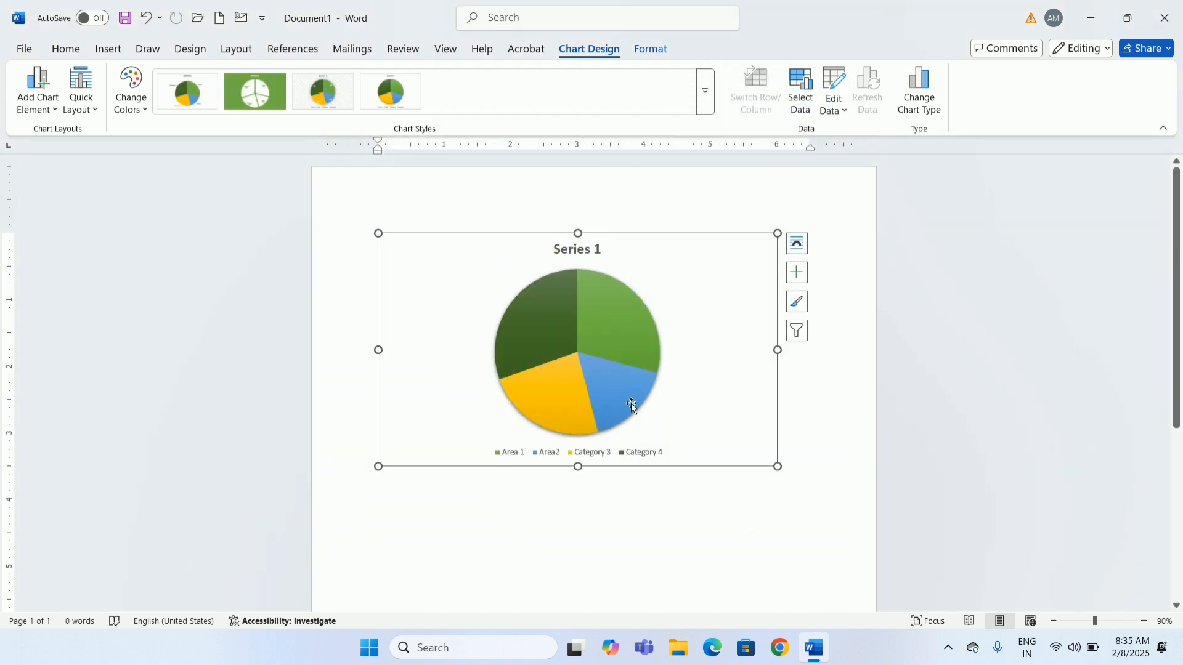
{"action": "mouse_move", "coordinate": [610, 371]}
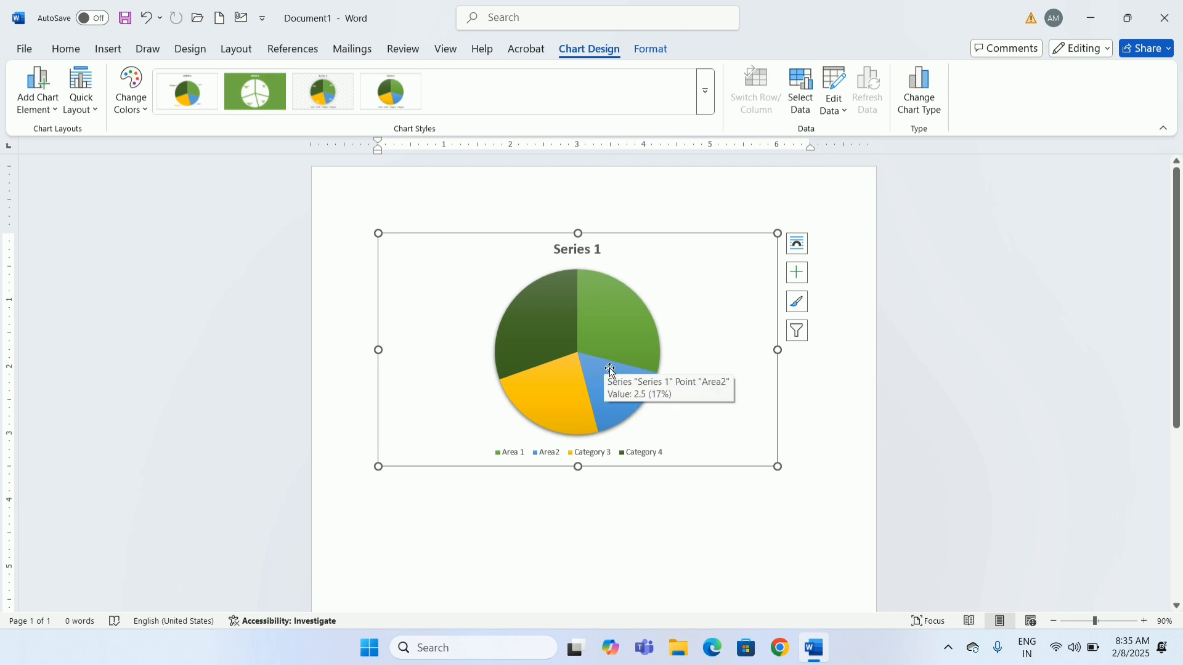
{"action": "left_click", "coordinate": [257, 89]}
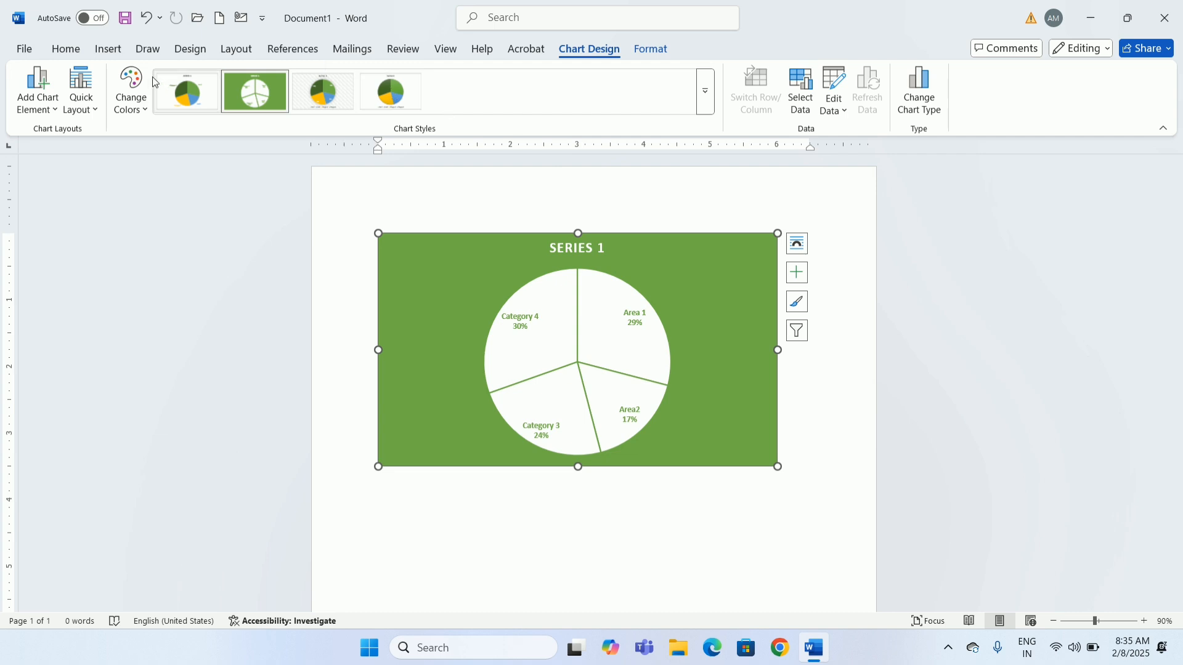
Delete the whole pie chart from the page.
{"action": "left_click", "coordinate": [110, 51]}
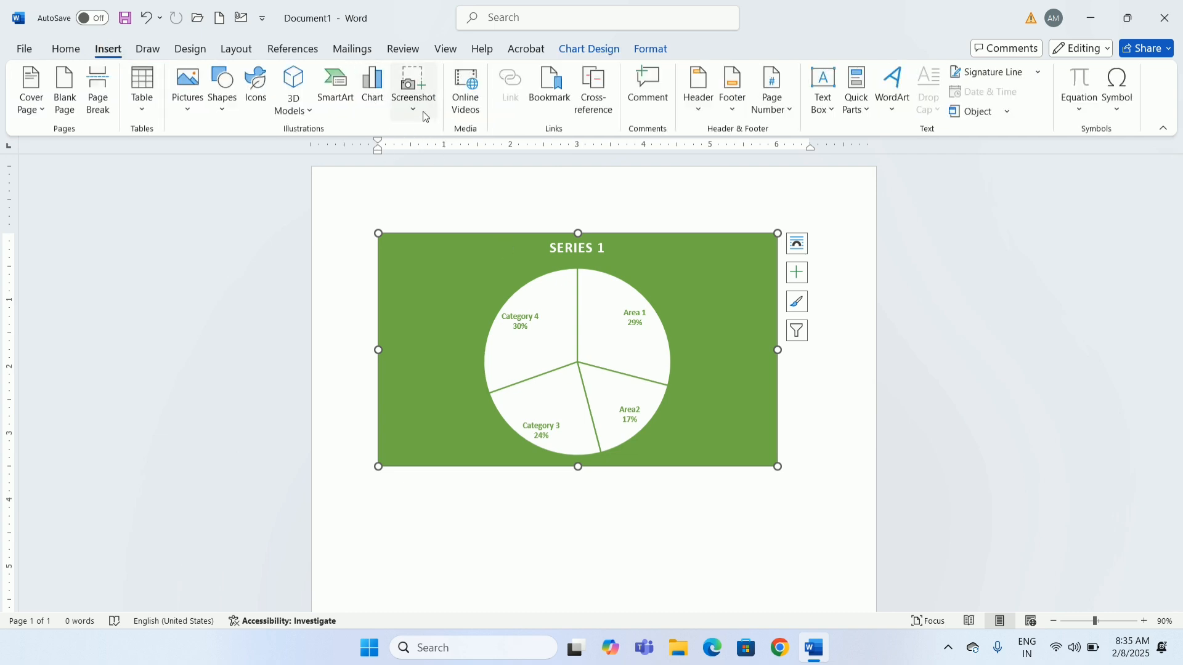
{"action": "left_click", "coordinate": [654, 420]}
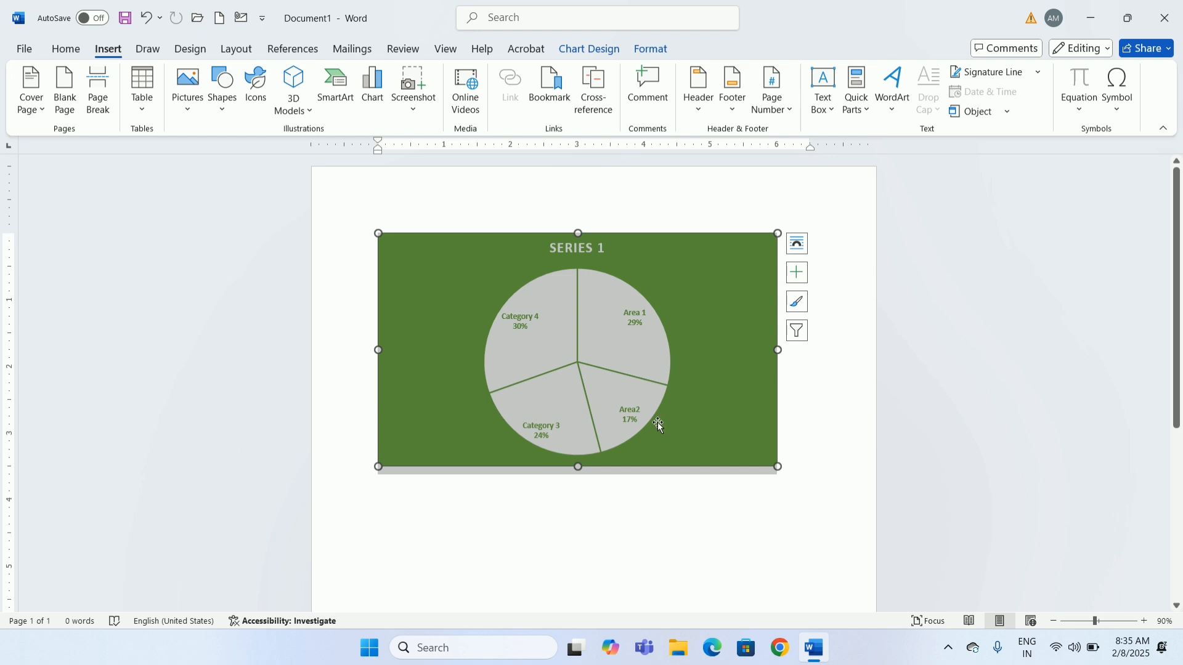
{"action": "key", "text": "Delete"}
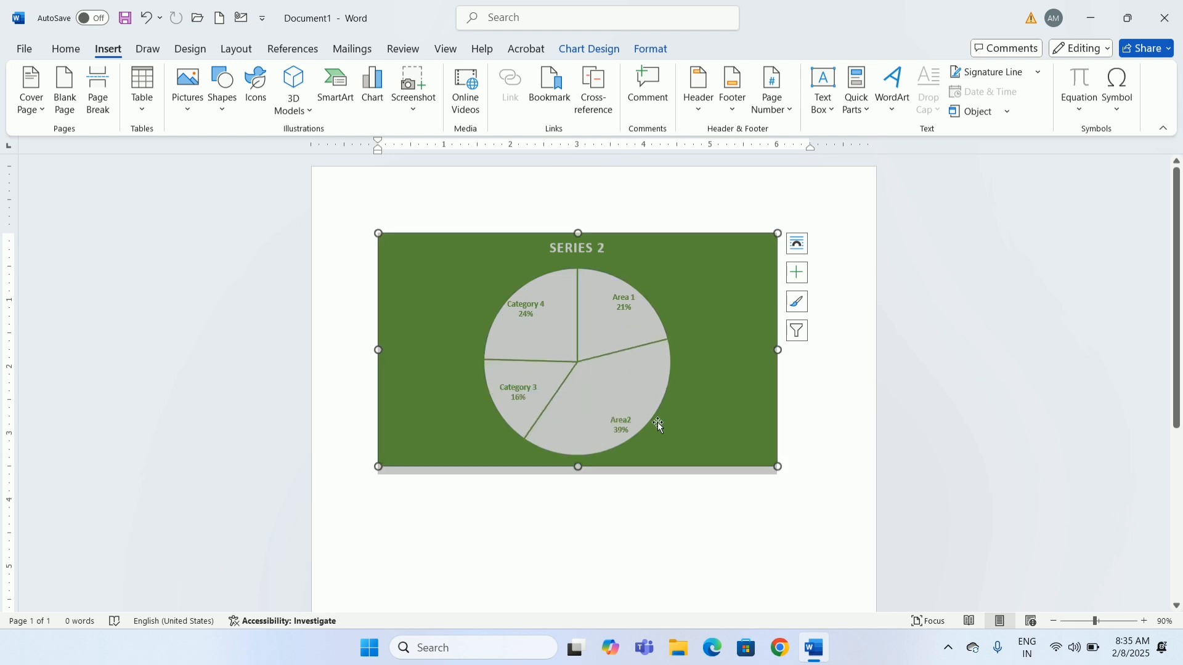
{"action": "left_click", "coordinate": [737, 243]}
{"action": "key", "text": "Delete"}
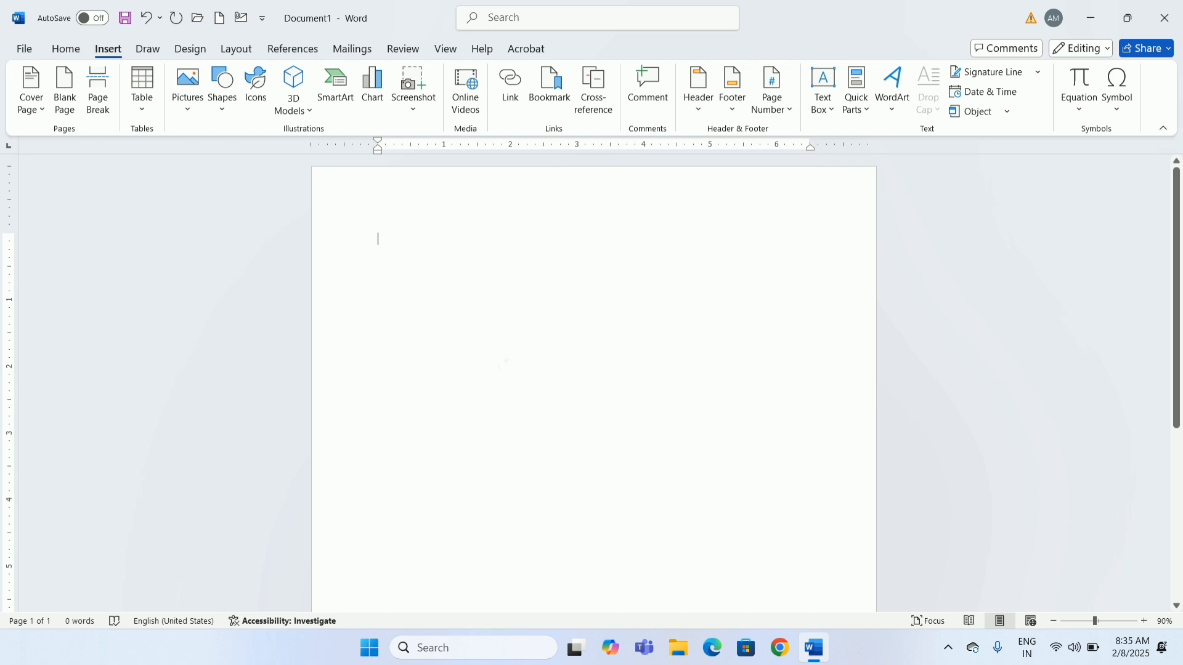
Insert a screen clipping of the CorelDRAW 2017 and 360 Extreme Browser desktop icons, about 2.2" high and 1" wide.
{"action": "left_click", "coordinate": [420, 115]}
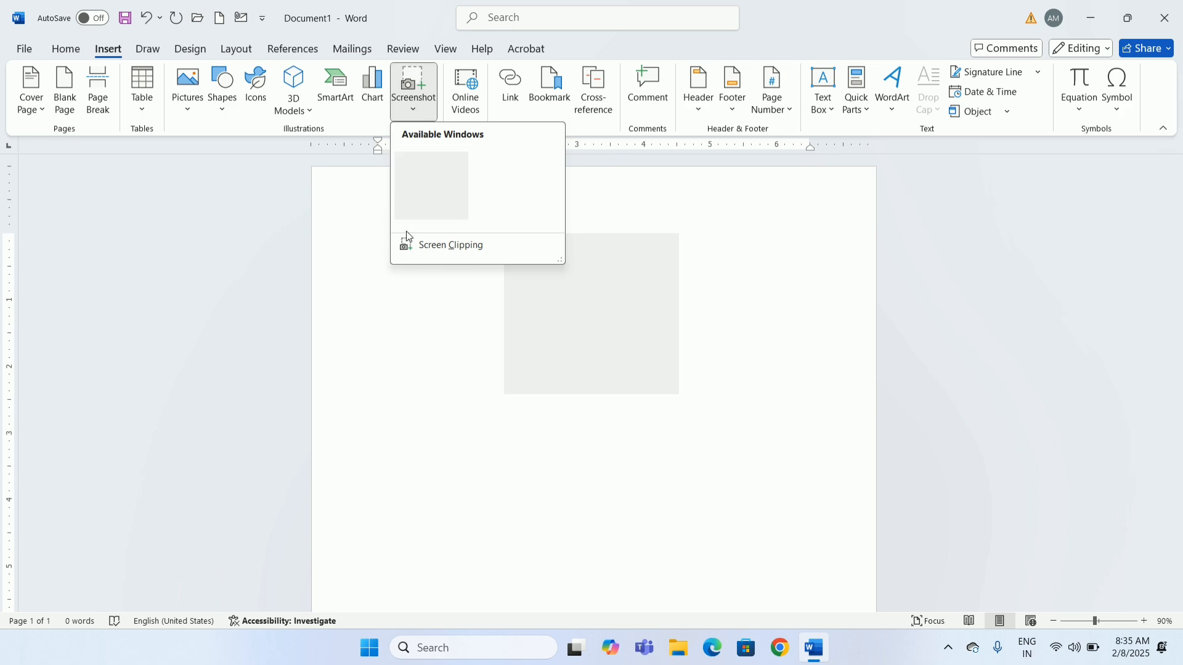
{"action": "left_click", "coordinate": [449, 246]}
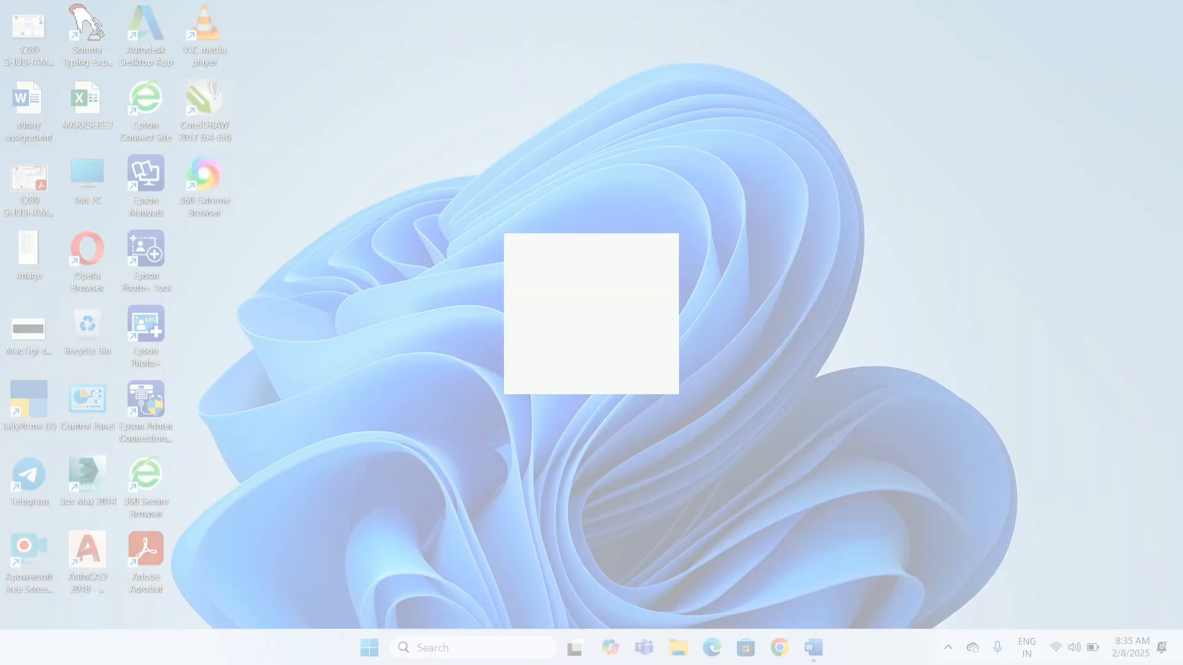
{"action": "left_click_drag", "start_coordinate": [171, 70], "coordinate": [247, 240]}
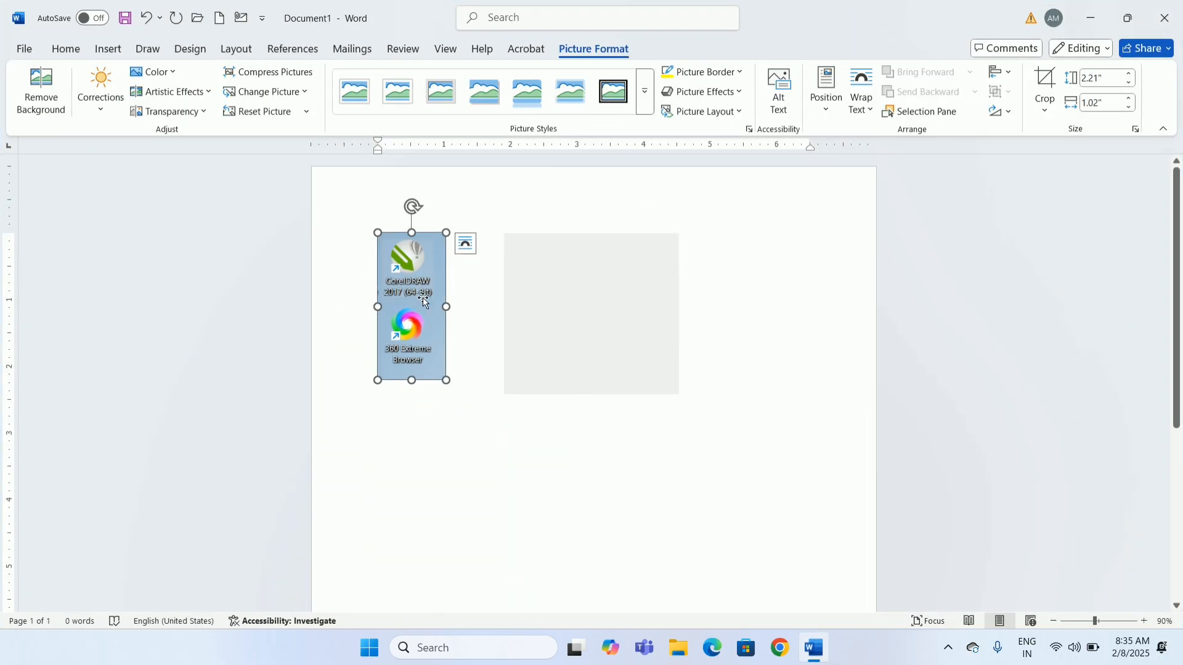
Set the desktop icons clipping's text wrapping to In Front of Text and move it about 2.3" down the page.
{"action": "left_click_drag", "start_coordinate": [412, 301], "coordinate": [419, 247]}
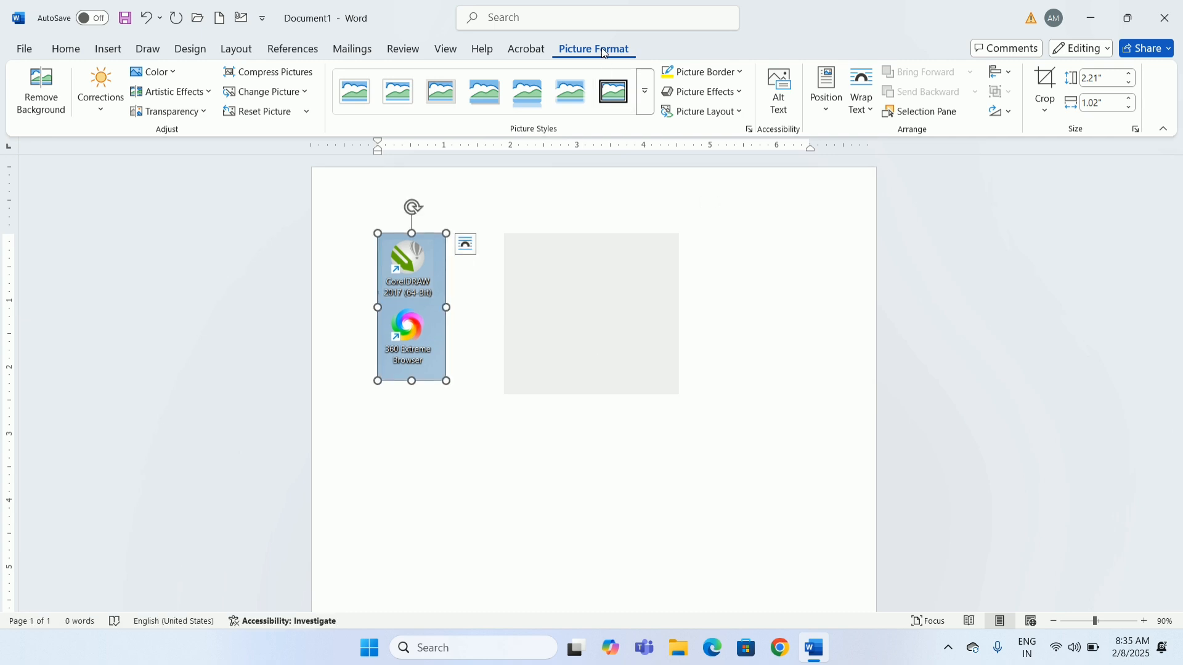
{"action": "left_click", "coordinate": [868, 111]}
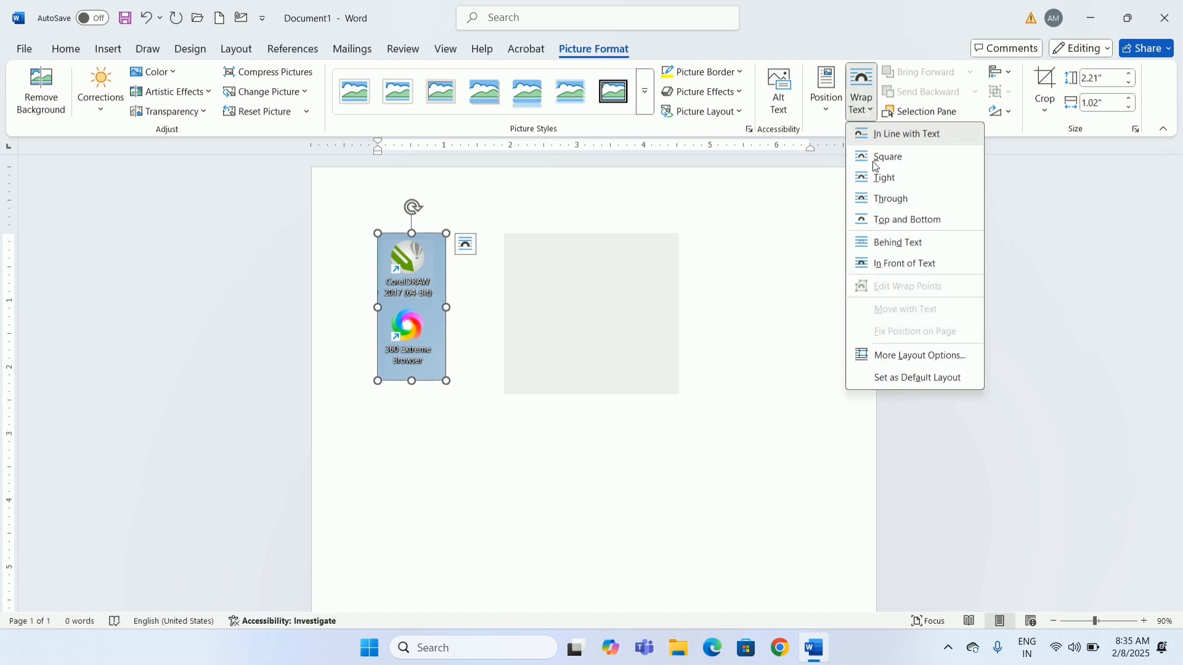
{"action": "left_click", "coordinate": [887, 264]}
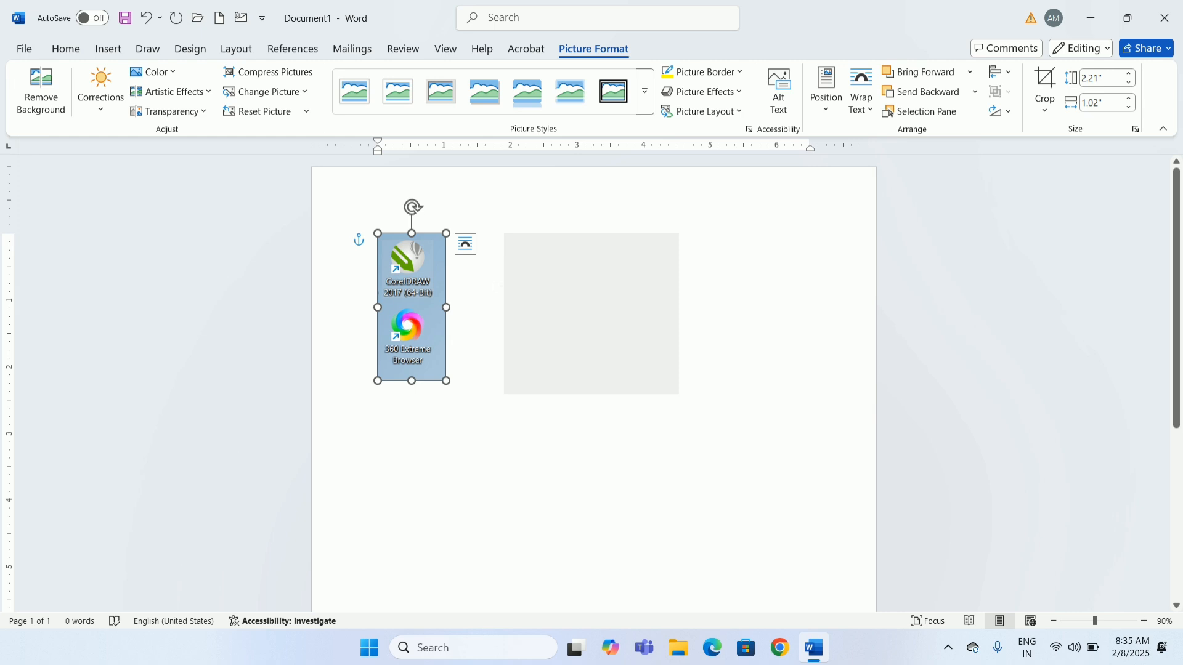
{"action": "left_click_drag", "start_coordinate": [435, 313], "coordinate": [451, 466]}
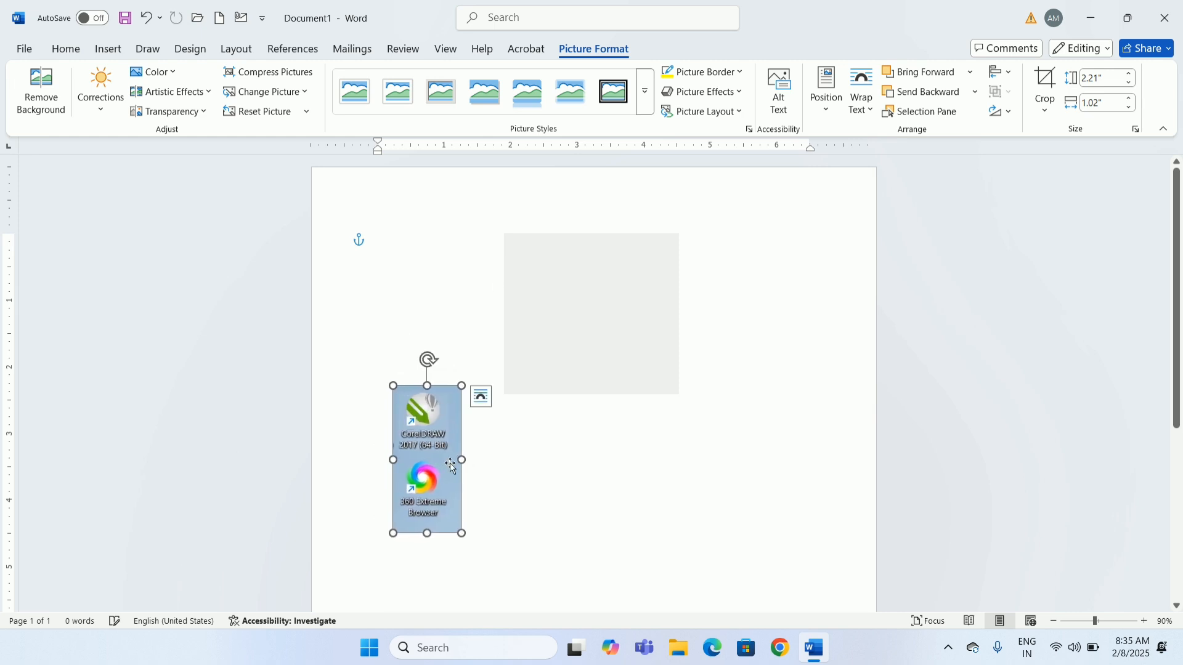
Launch a second Word window and create a blank document in it, with its insertion commands on display.
{"action": "left_click", "coordinate": [115, 53]}
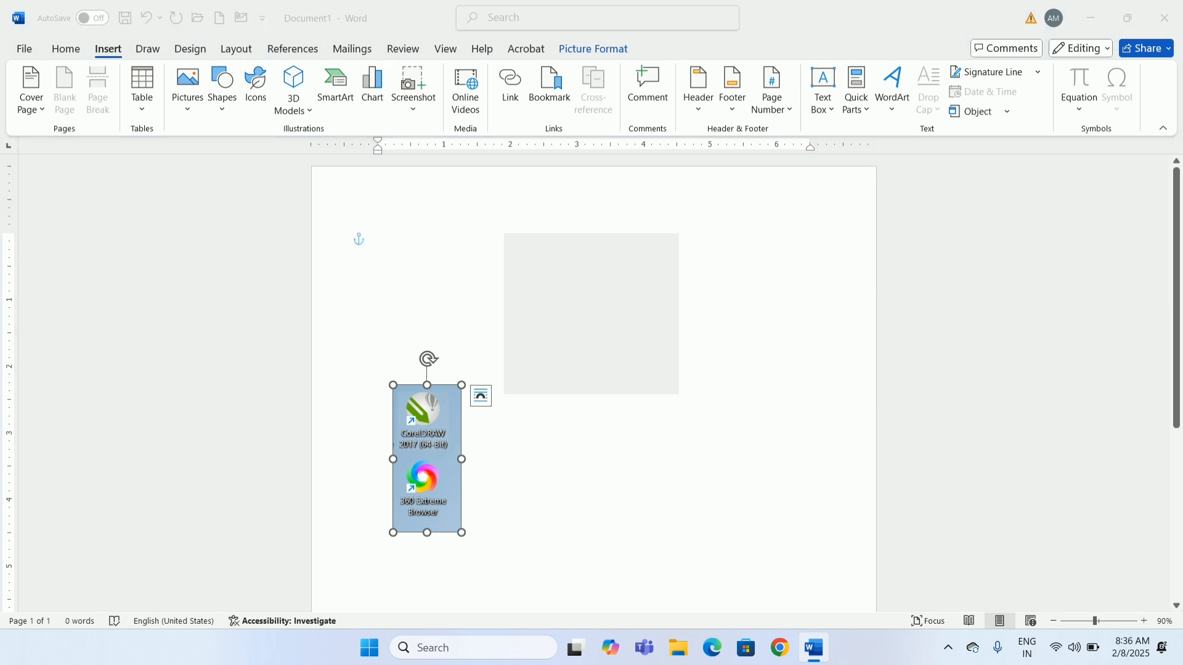
{"action": "key", "text": "super+r"}
{"action": "key", "text": "Return"}
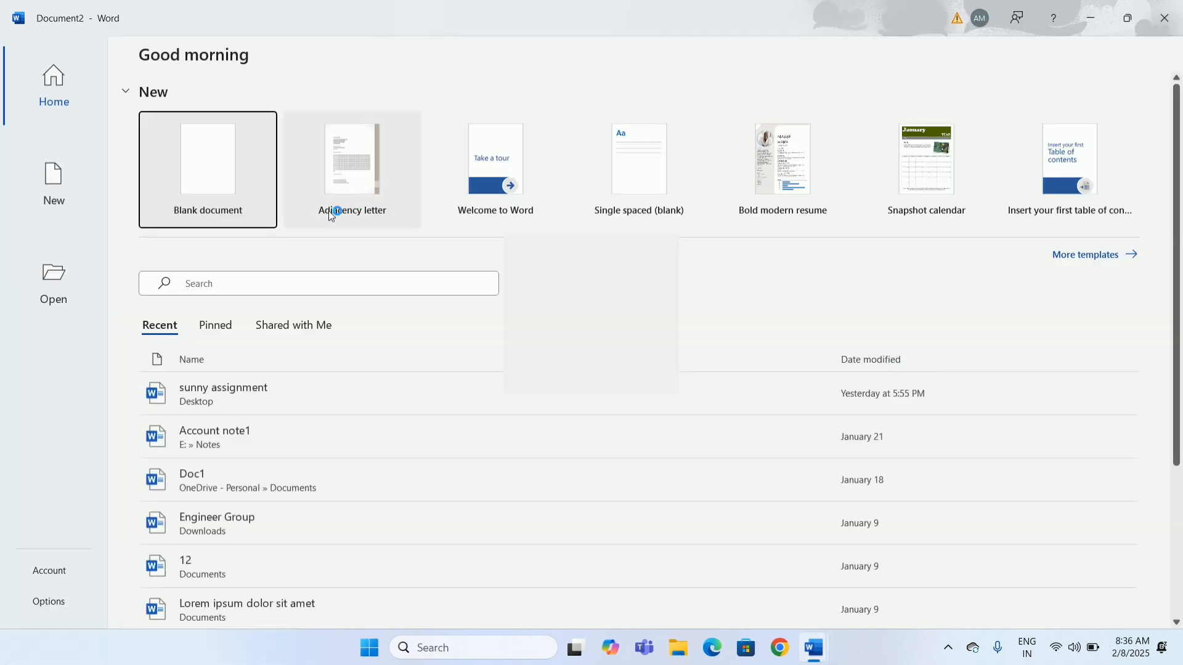
{"action": "left_click", "coordinate": [225, 190]}
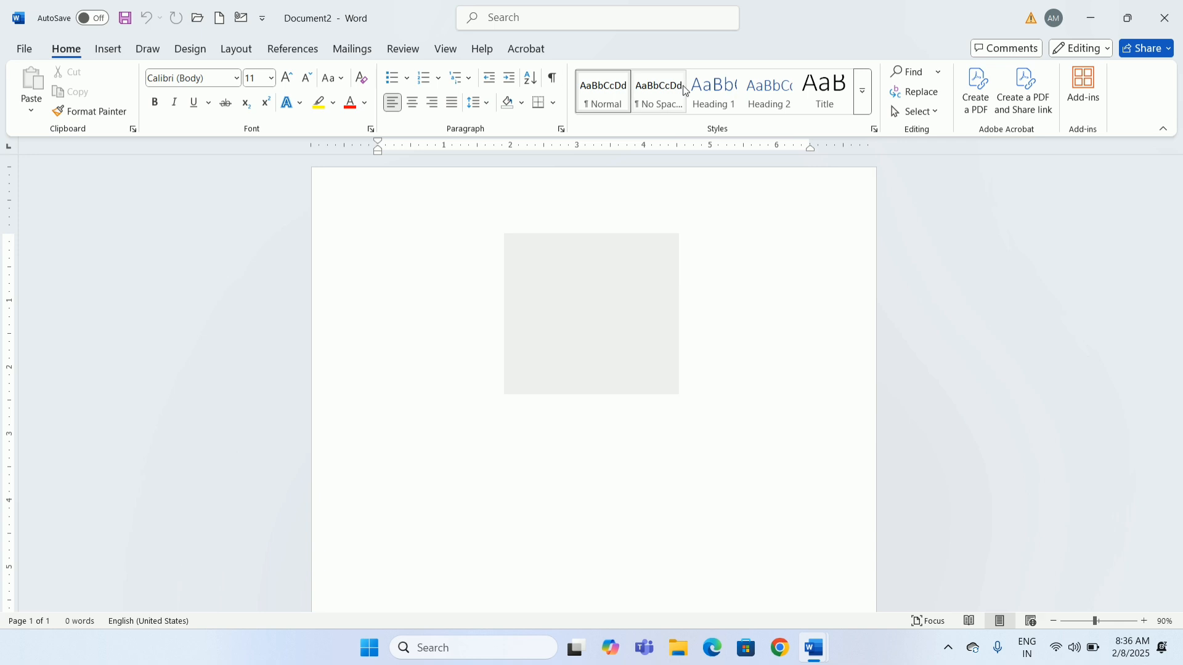
{"action": "left_click", "coordinate": [110, 50]}
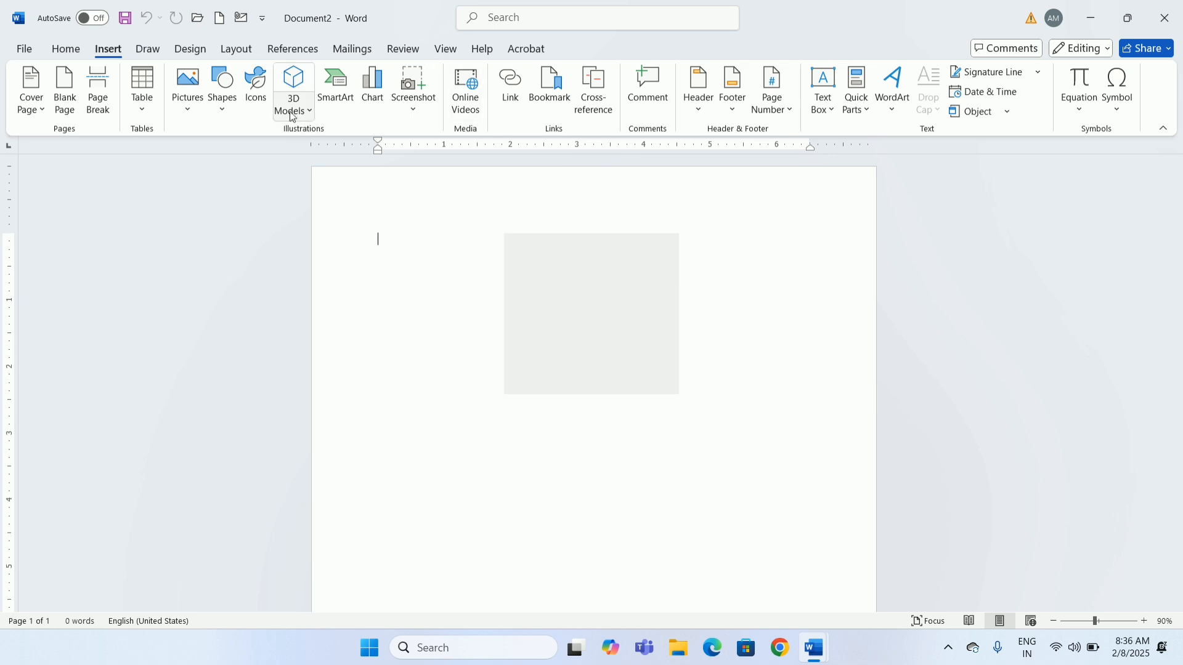
Return to Document1 and insert a screen clipping of Document2's Illustrations command group, about 1.03" high and 3.8" wide.
{"action": "mouse_move", "coordinate": [811, 655]}
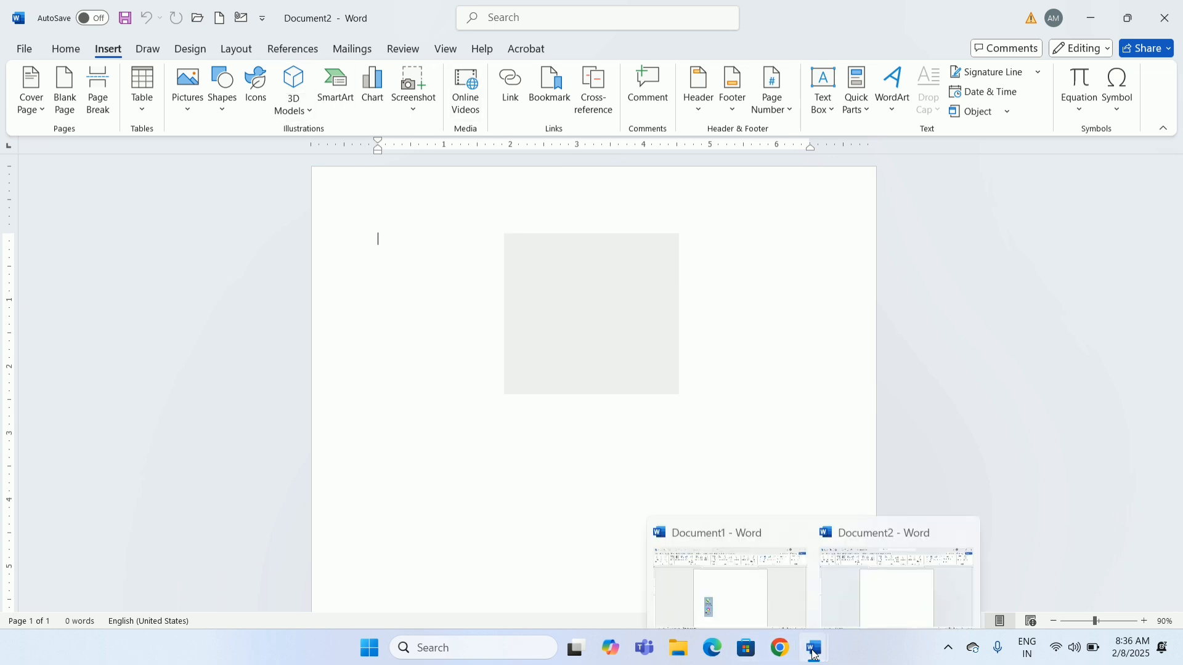
{"action": "left_click", "coordinate": [747, 592]}
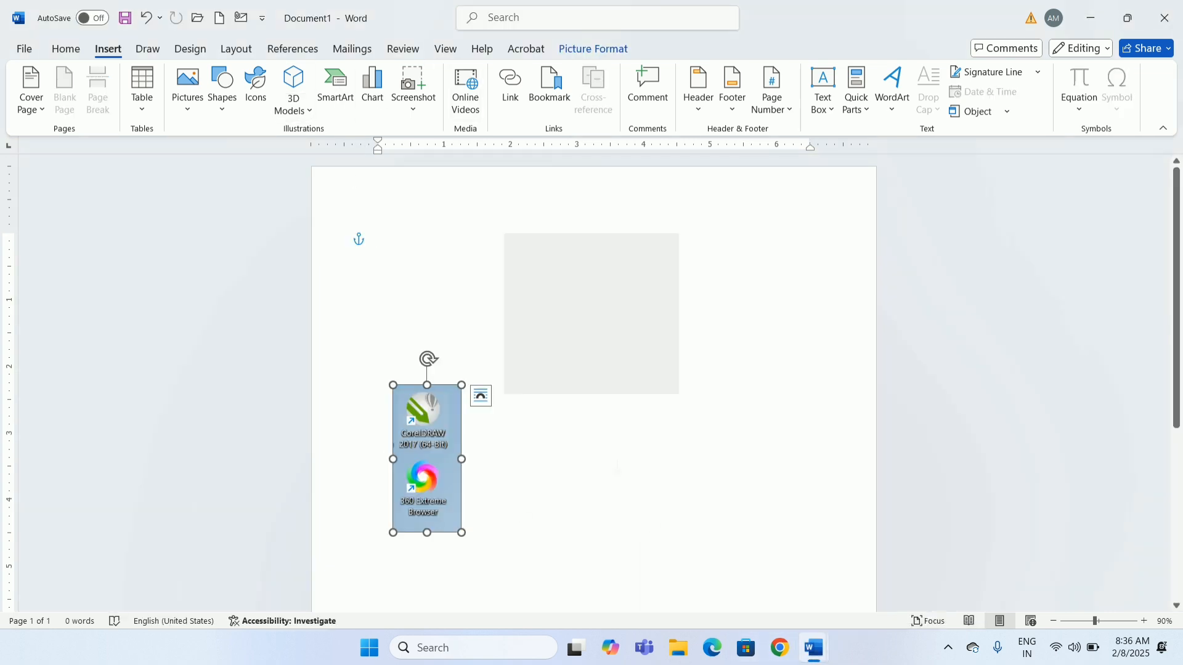
{"action": "left_click", "coordinate": [616, 467]}
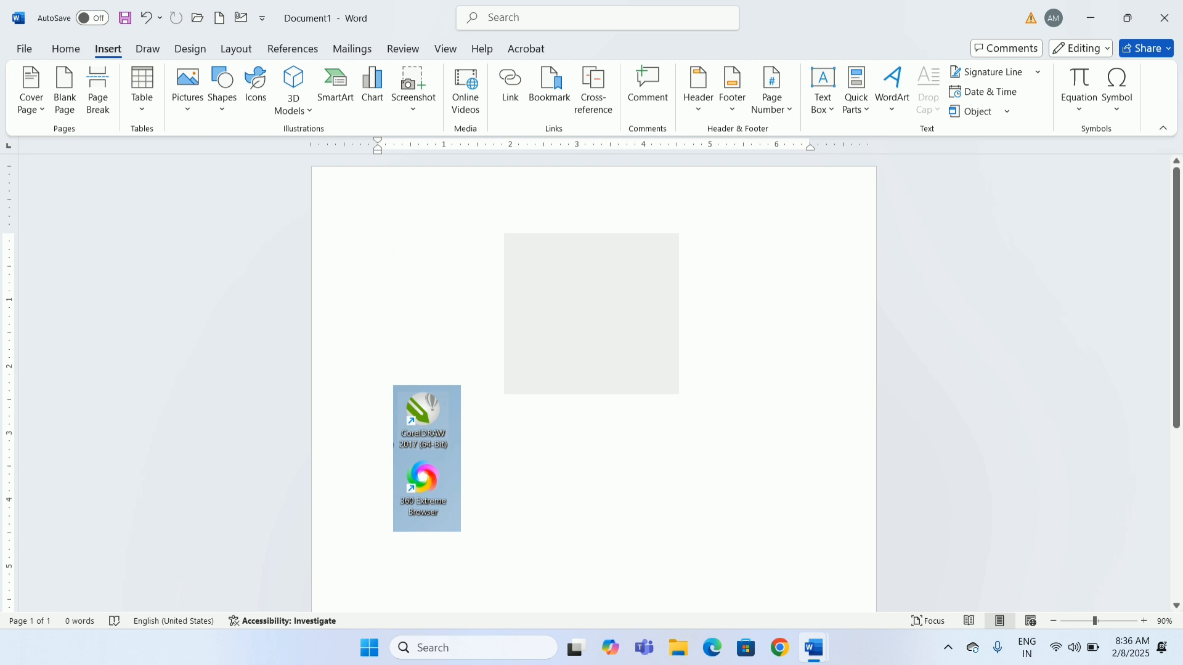
{"action": "left_click", "coordinate": [413, 111]}
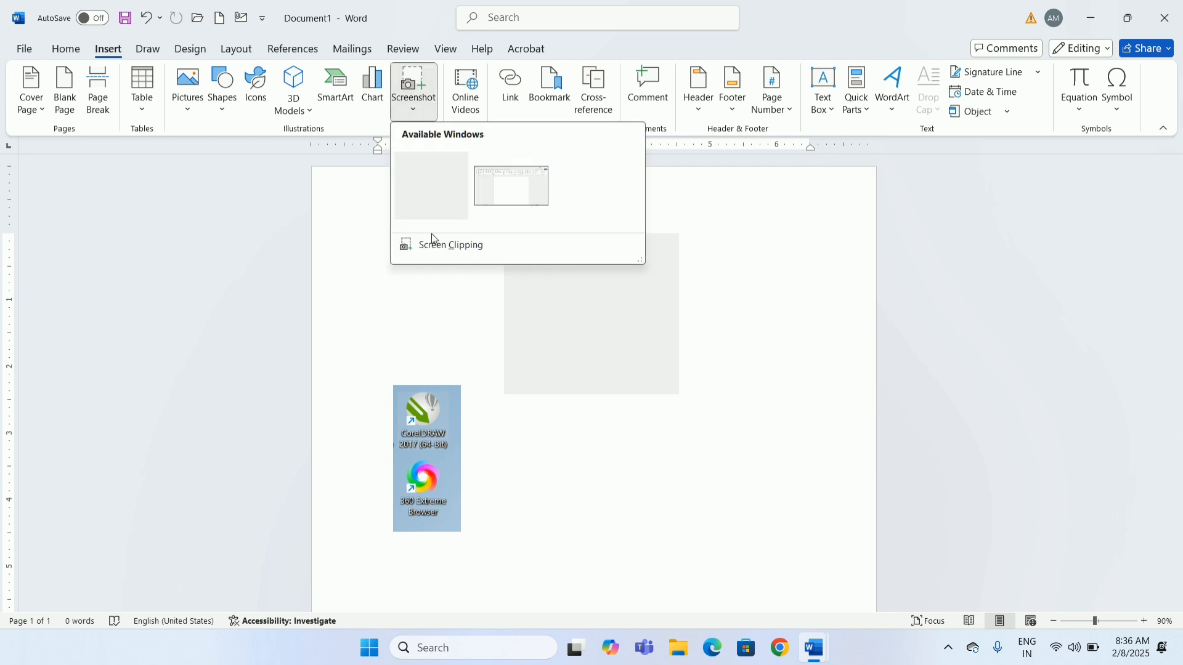
{"action": "left_click", "coordinate": [434, 254]}
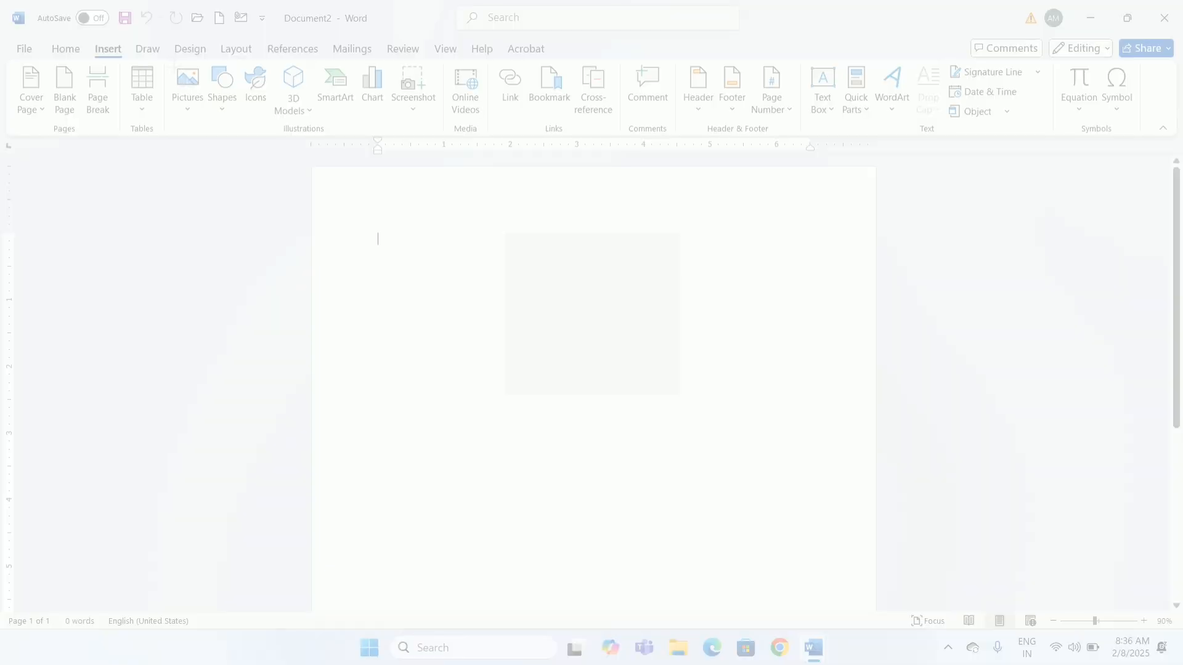
{"action": "left_click_drag", "start_coordinate": [165, 58], "coordinate": [445, 134]}
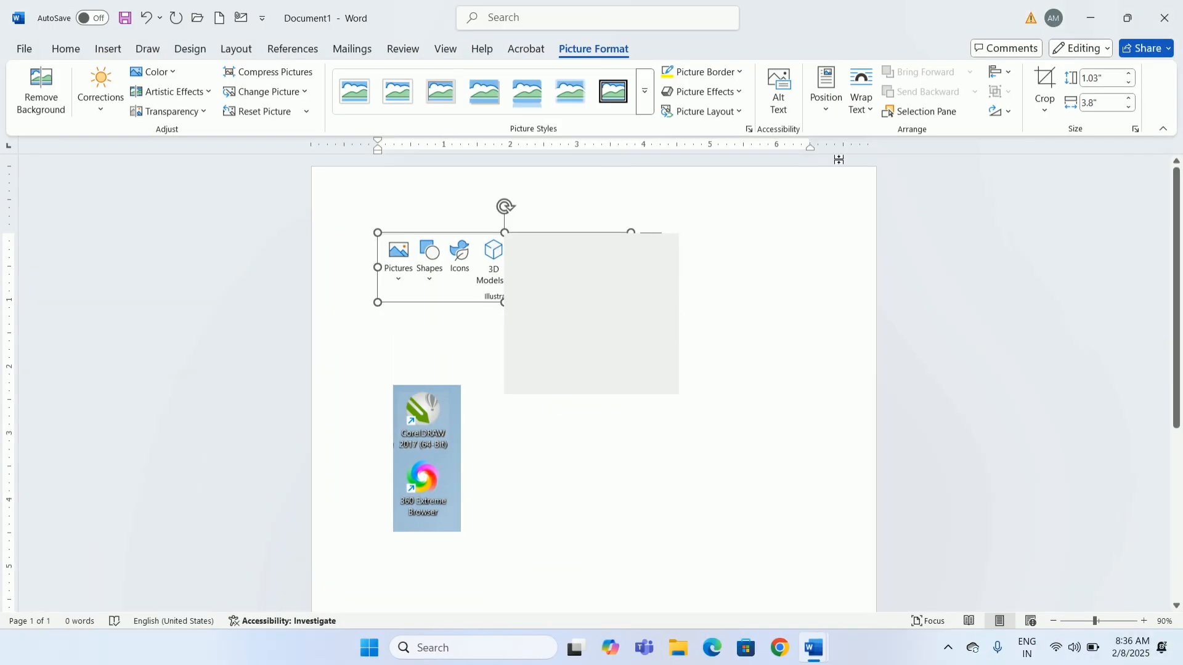
Float the Illustrations clipping in front of text and place it beside the desktop icons clipping, enlarged to about 1.42" high and 5.22" wide.
{"action": "left_click", "coordinate": [861, 98]}
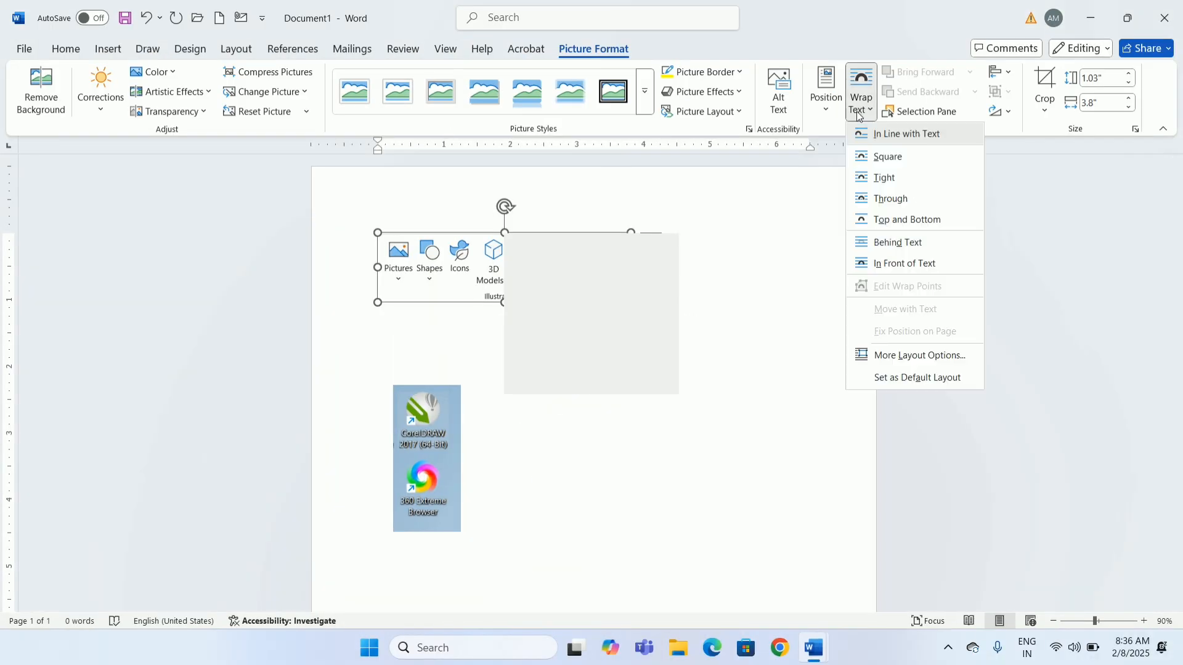
{"action": "left_click", "coordinate": [904, 263]}
{"action": "left_click", "coordinate": [439, 271]}
{"action": "left_click_drag", "start_coordinate": [439, 271], "coordinate": [621, 471]}
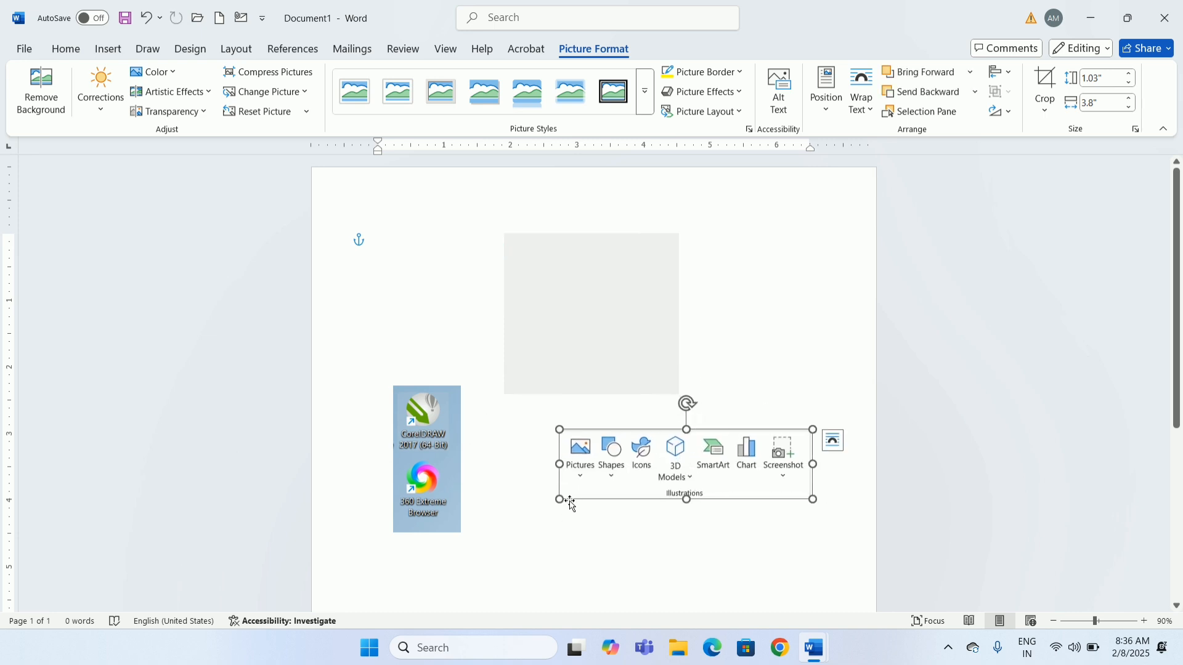
{"action": "left_click_drag", "start_coordinate": [569, 502], "coordinate": [466, 525]}
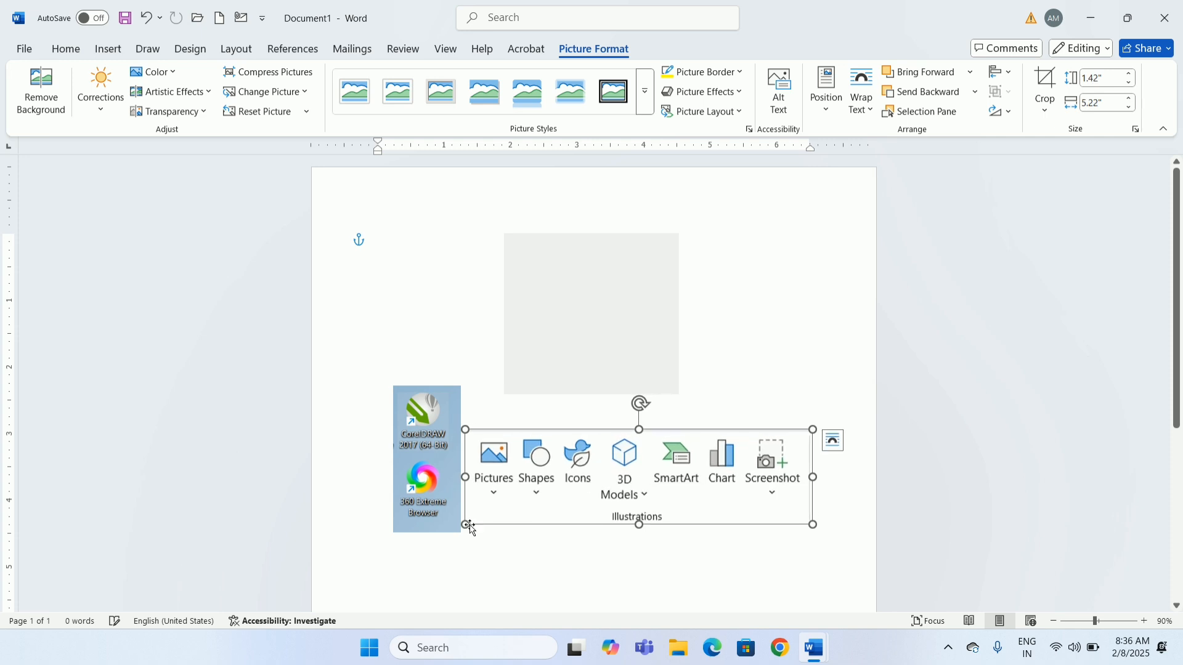
{"action": "left_click", "coordinate": [108, 49]}
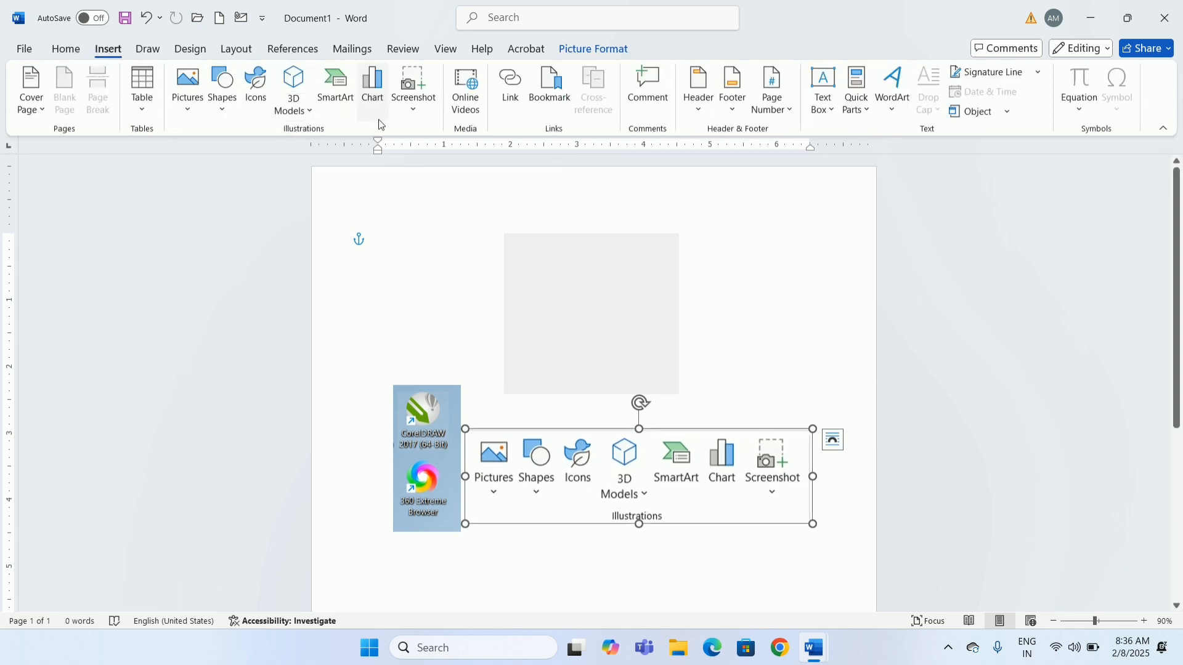